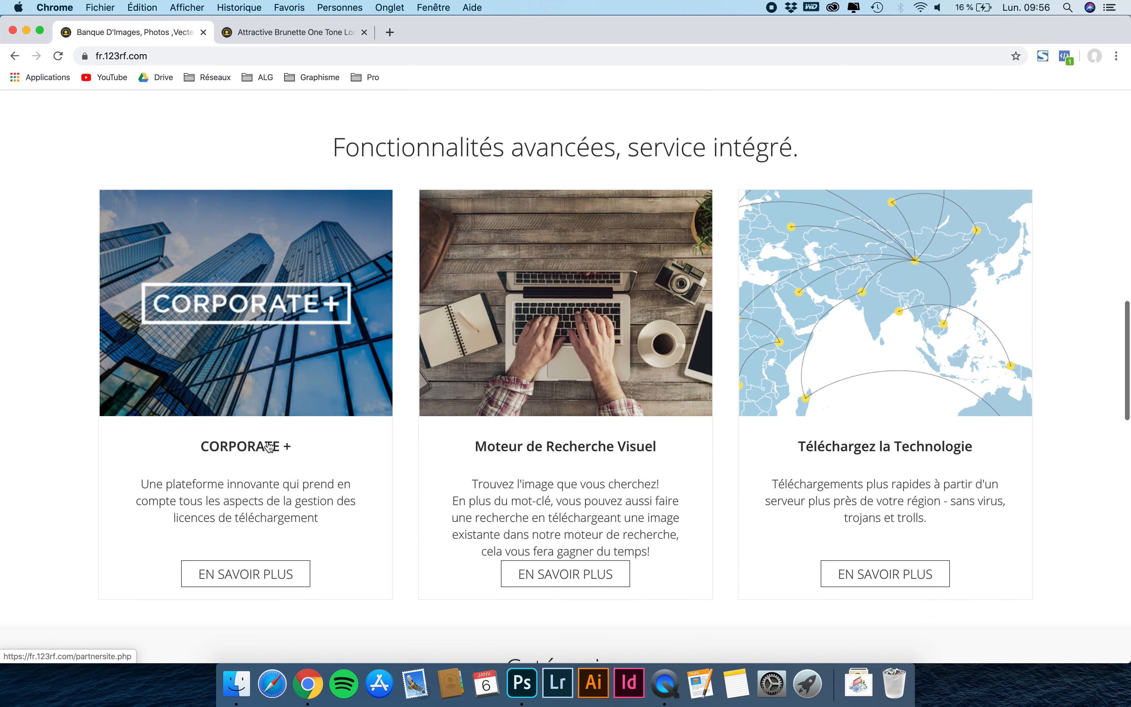
Look over the 123RF home page and the stock page of the brunette portrait on a pink background.
{"action": "scroll", "coordinate": [268, 443], "scroll_direction": "up", "scroll_amount": 20}
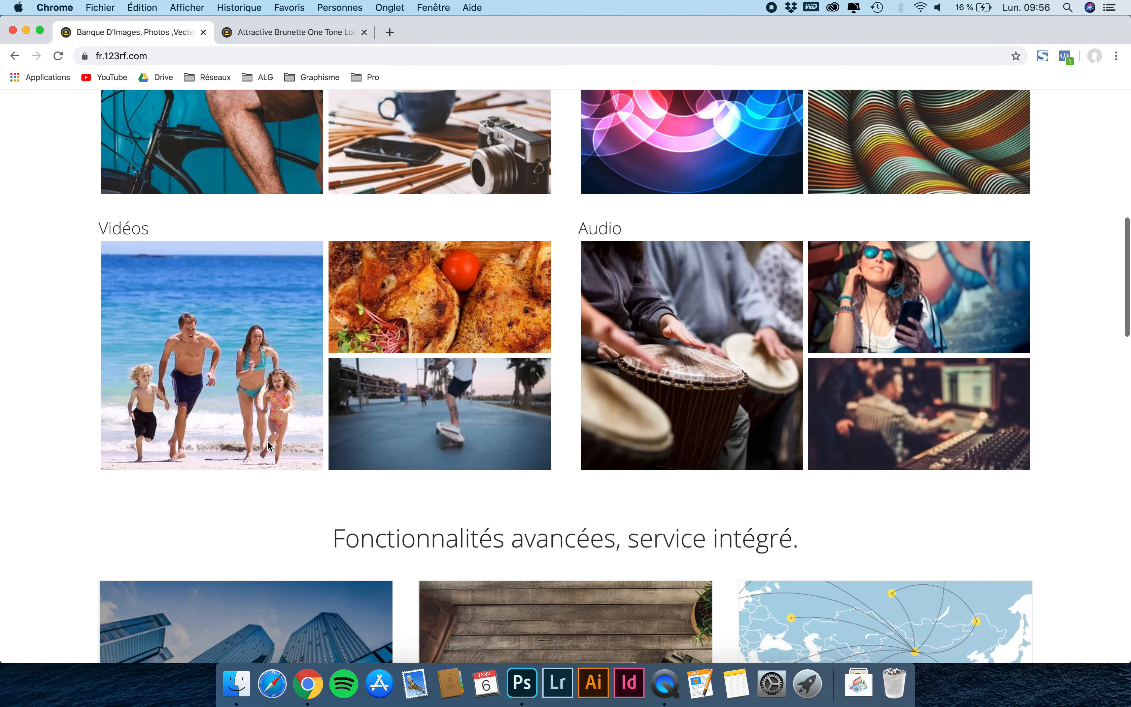
{"action": "scroll", "coordinate": [267, 441], "scroll_direction": "up", "scroll_amount": 2}
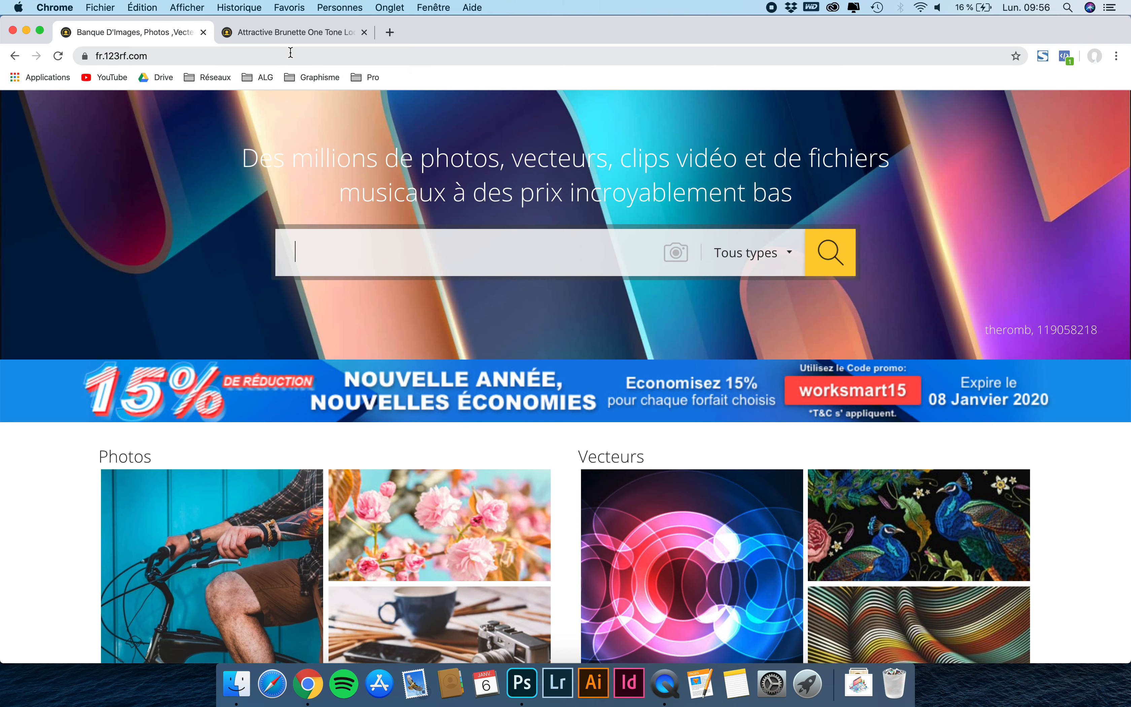
{"action": "left_click", "coordinate": [291, 35]}
{"action": "scroll", "coordinate": [342, 350], "scroll_direction": "down", "scroll_amount": 4}
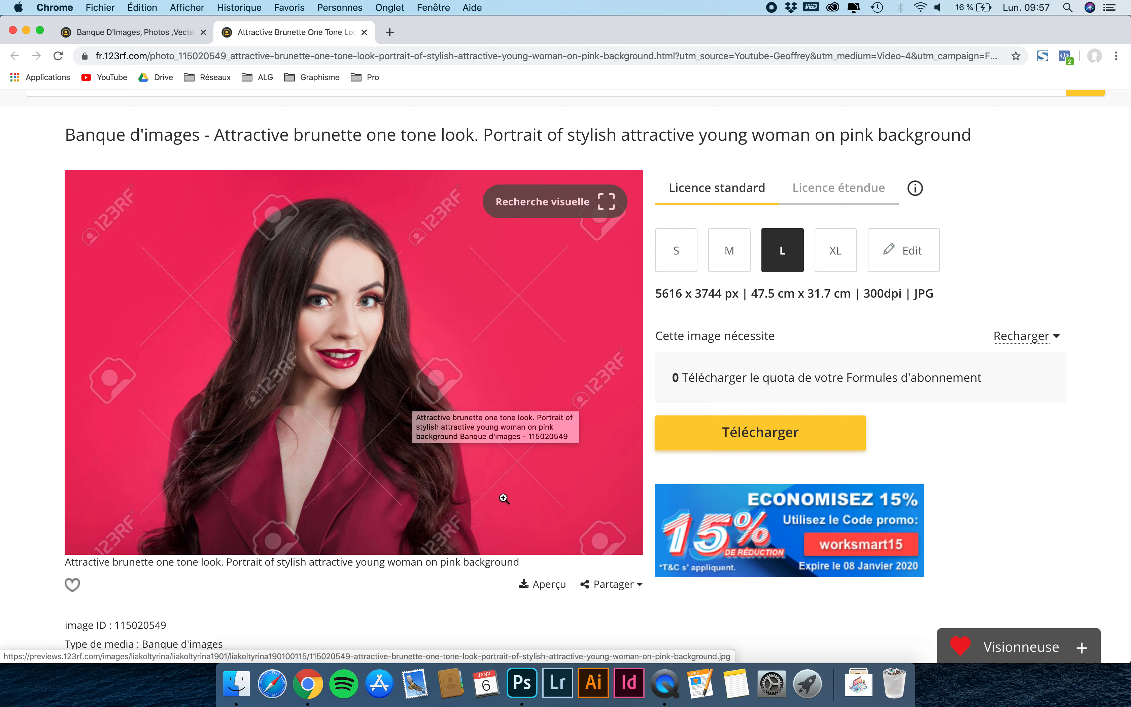
Switch to Photoshop and bring up the Tuto.psd document.
{"action": "left_click", "coordinate": [522, 683]}
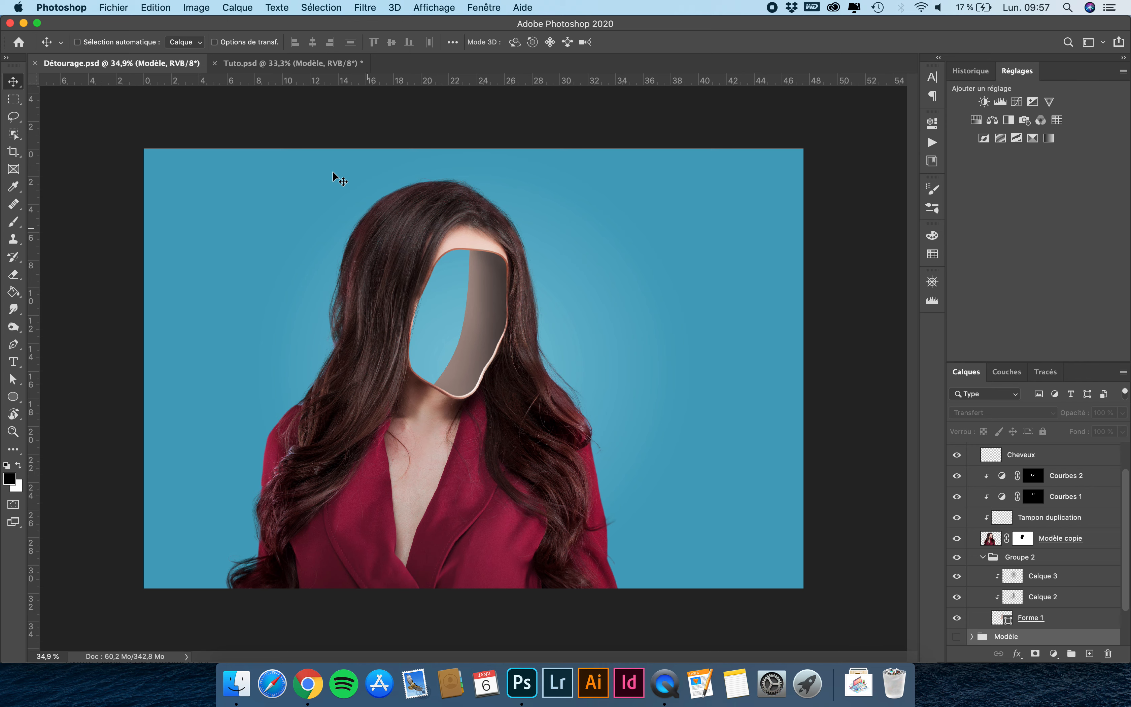
{"action": "left_click", "coordinate": [277, 64]}
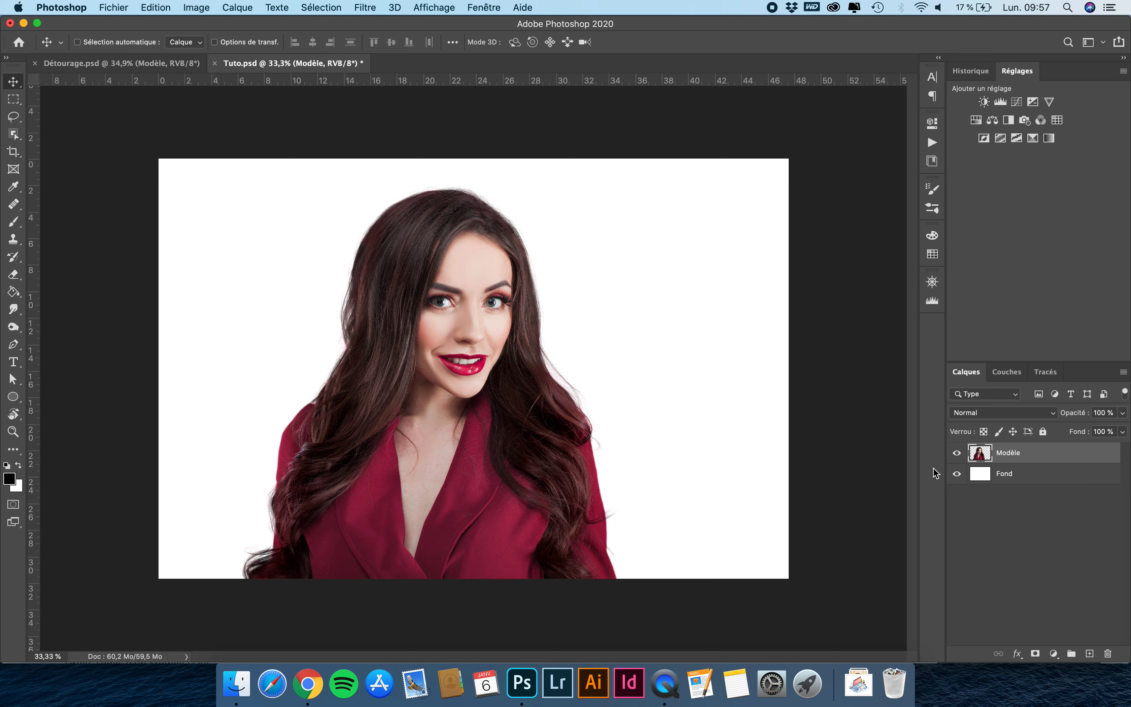
Toggle the visibility of the Fond and Modèle layers to examine the cut-out model and its background separately.
{"action": "left_click", "coordinate": [957, 475]}
{"action": "left_click", "coordinate": [957, 475]}
{"action": "left_click", "coordinate": [957, 476]}
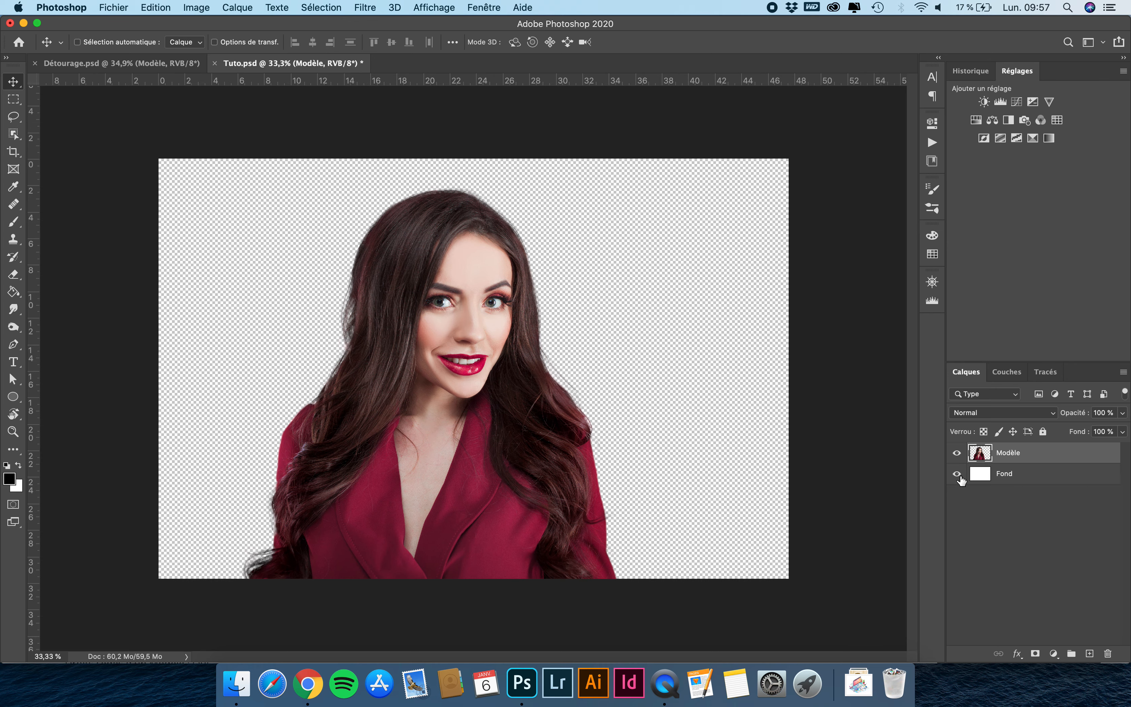
{"action": "left_click", "coordinate": [958, 476]}
{"action": "left_click", "coordinate": [957, 453]}
{"action": "left_click", "coordinate": [957, 453]}
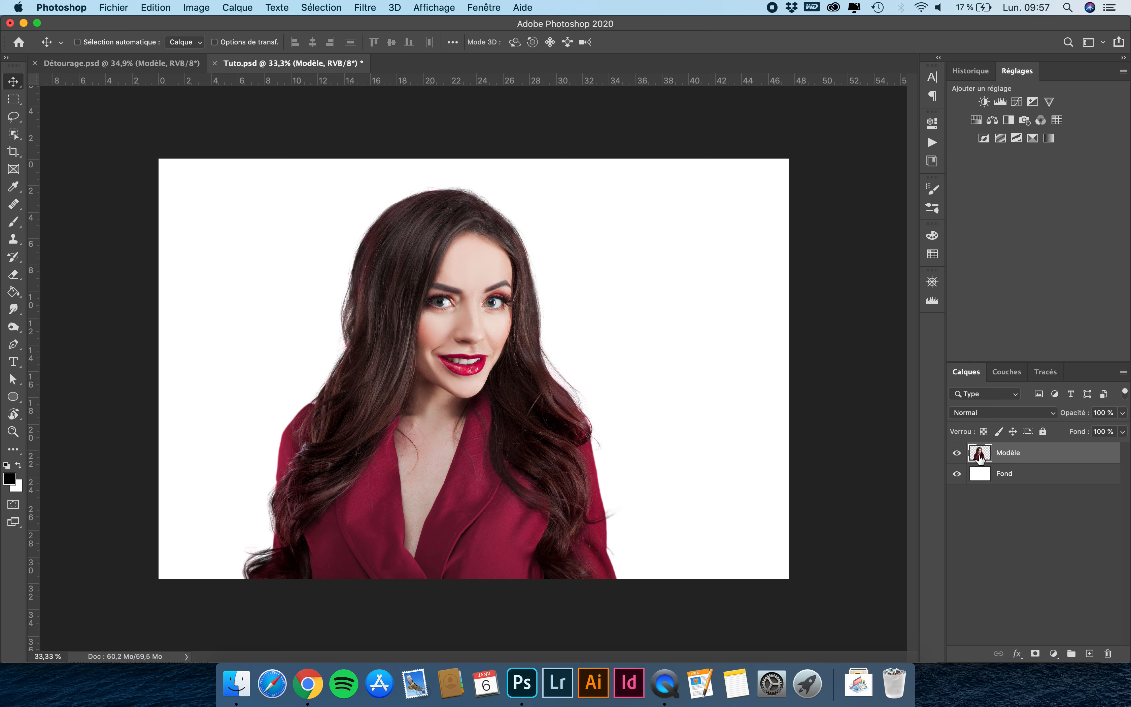
Add a reversed radial gradient overlay (Incrustation en dégradé) from light grey d6d6d6 to white to the Fond layer.
{"action": "left_click", "coordinate": [1018, 479]}
{"action": "left_click", "coordinate": [1017, 654]}
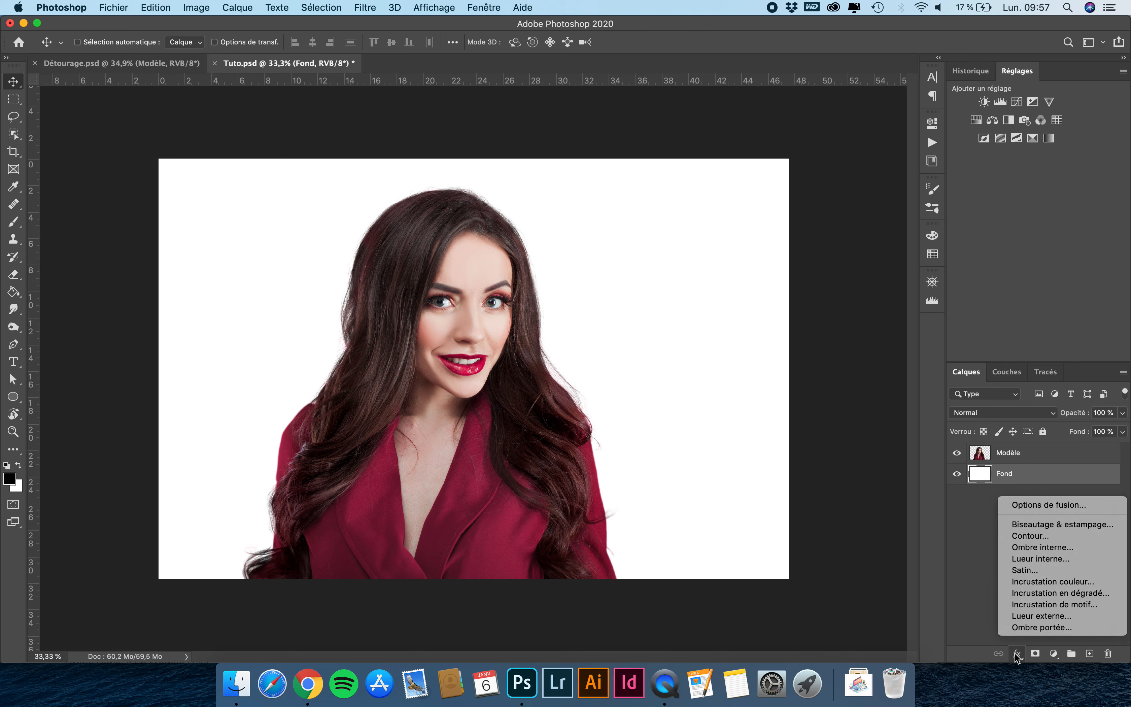
{"action": "left_click", "coordinate": [1062, 505]}
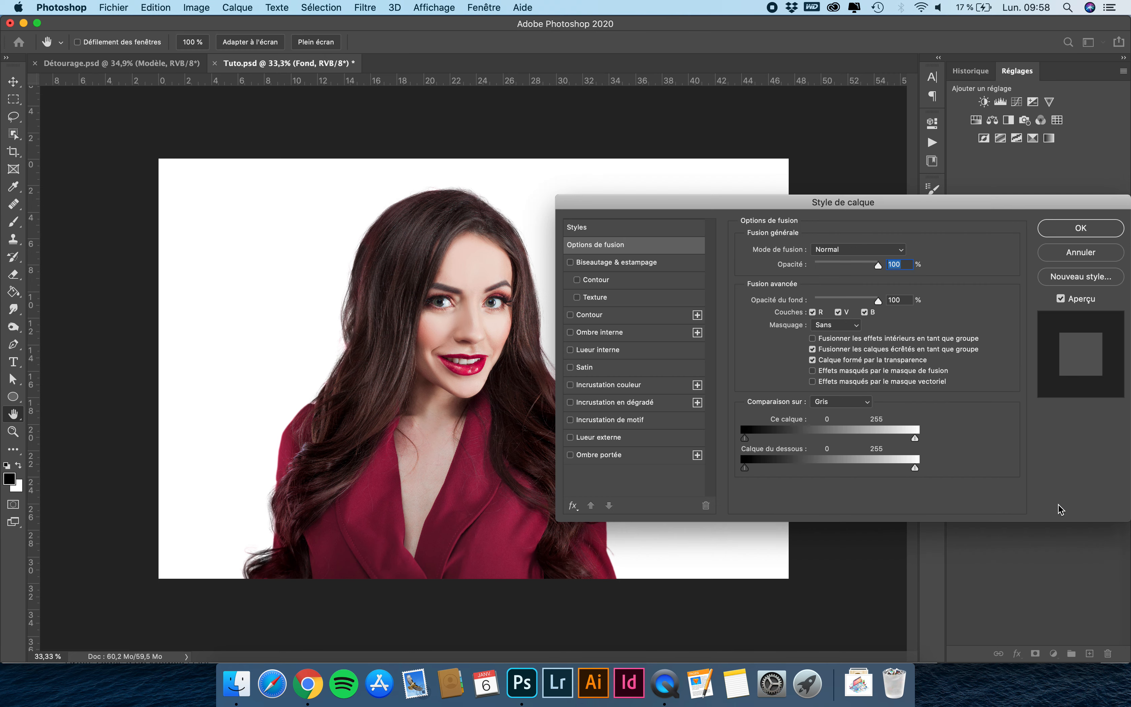
{"action": "left_click_drag", "start_coordinate": [814, 211], "coordinate": [812, 211]}
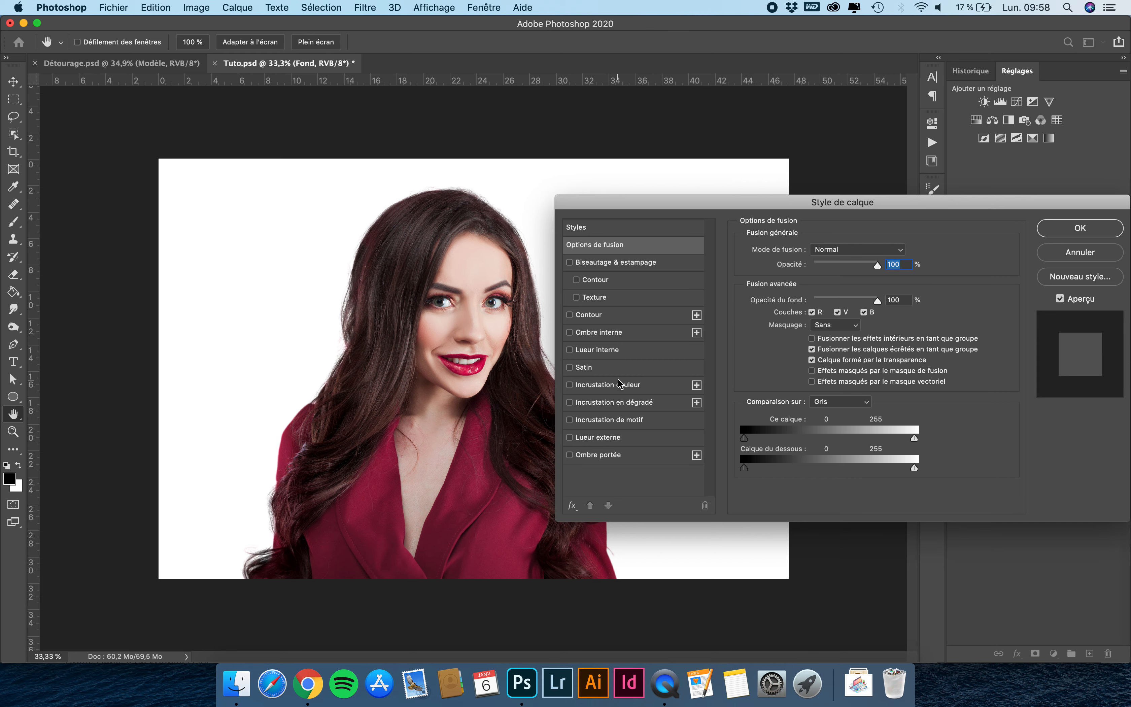
{"action": "left_click", "coordinate": [609, 402]}
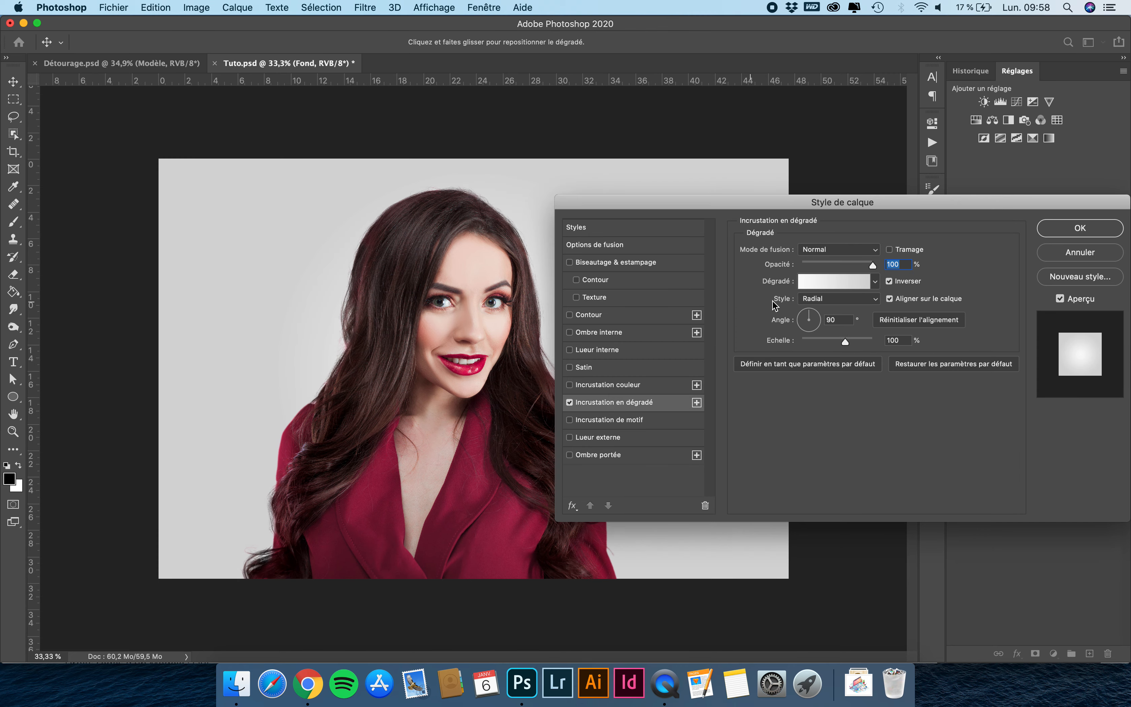
{"action": "left_click", "coordinate": [818, 282]}
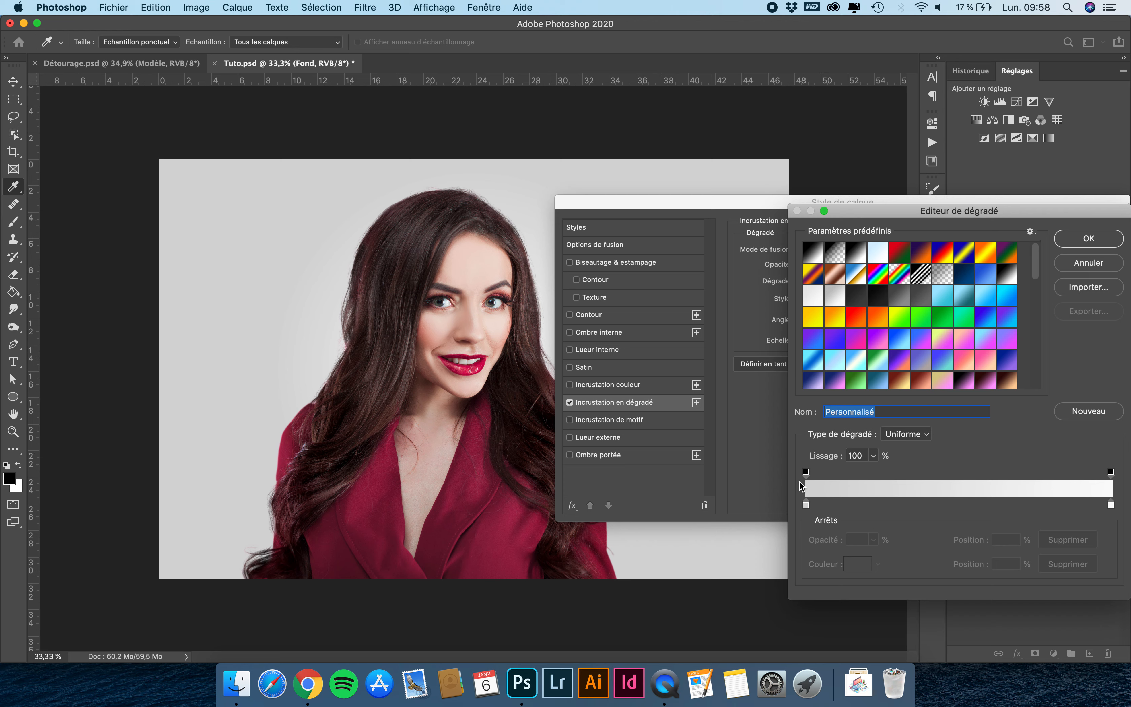
{"action": "double_click", "coordinate": [805, 505]}
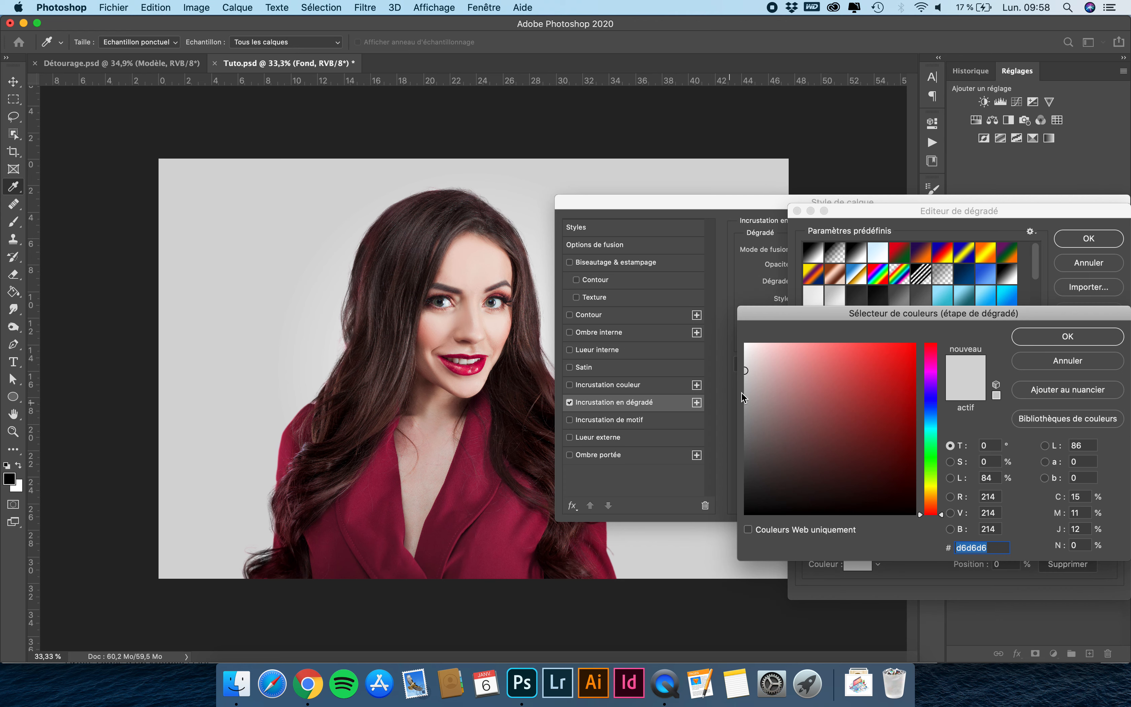
{"action": "left_click", "coordinate": [1079, 335]}
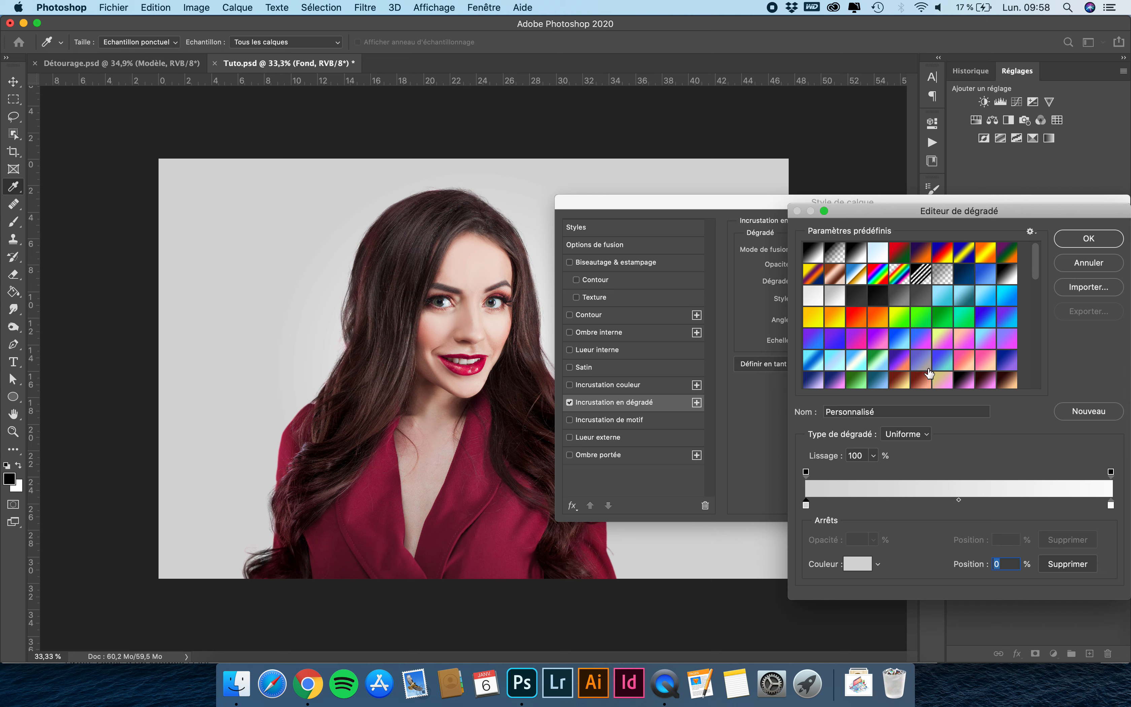
{"action": "left_click", "coordinate": [1089, 240]}
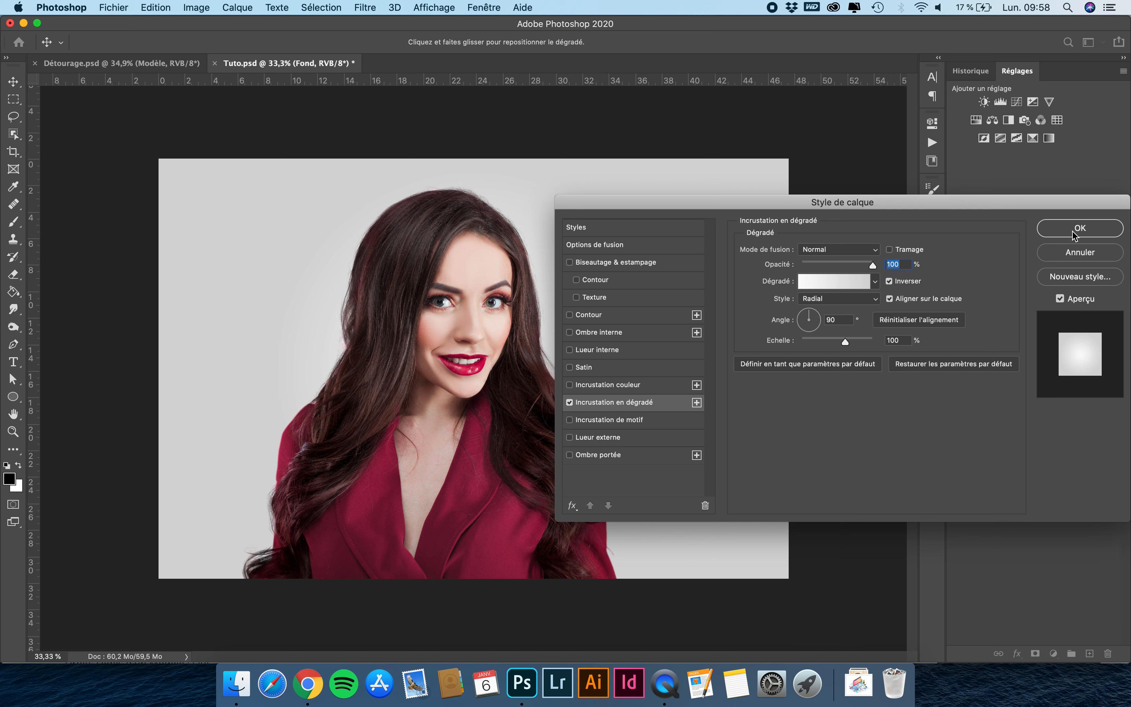
{"action": "left_click", "coordinate": [1072, 233]}
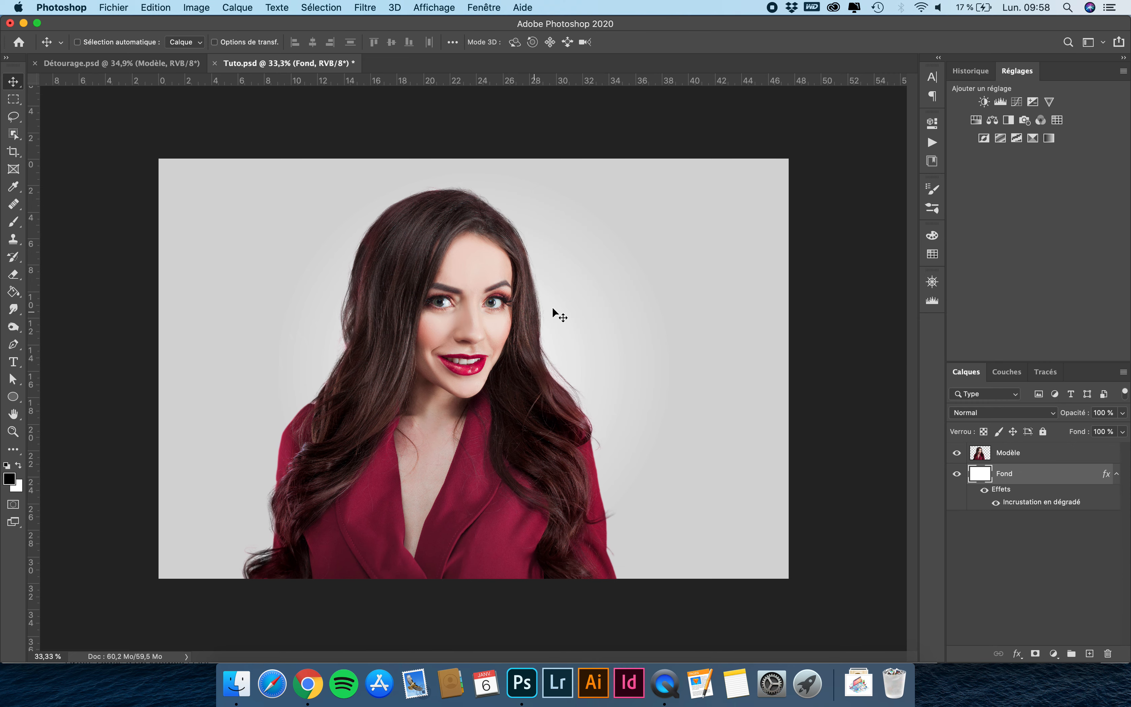
Select the Modèle layer and set up the Pen tool in Forme mode with no fill and no stroke.
{"action": "left_click", "coordinate": [1016, 454]}
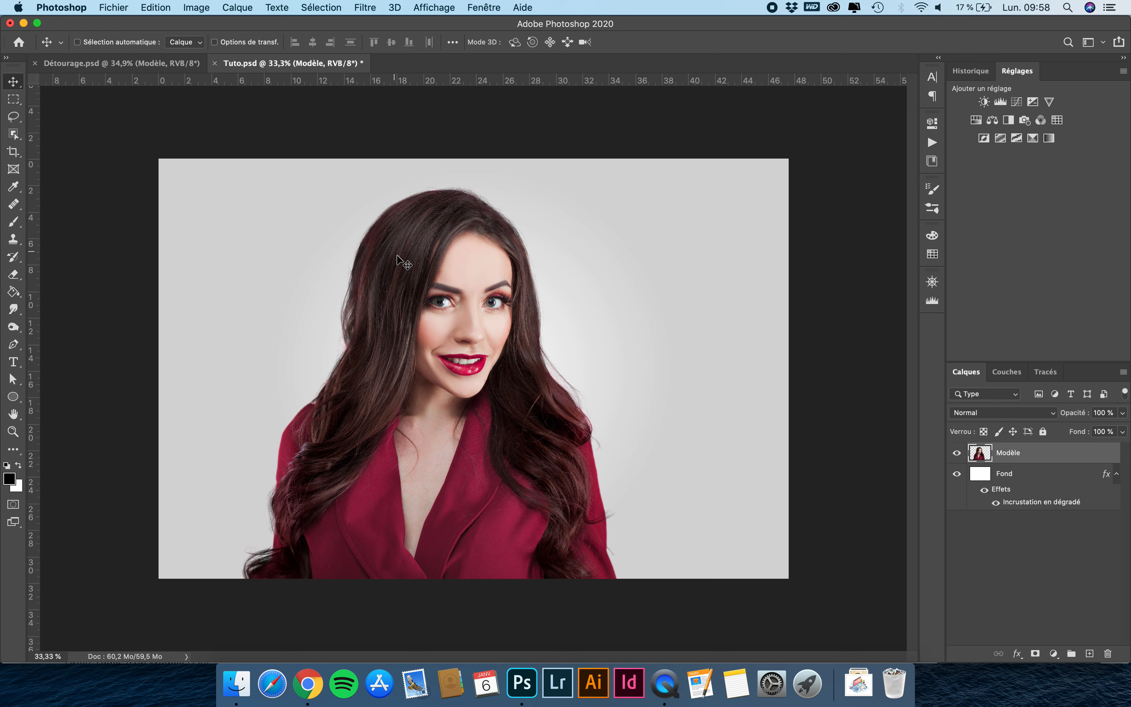
{"action": "left_click", "coordinate": [11, 345]}
{"action": "left_click", "coordinate": [11, 346]}
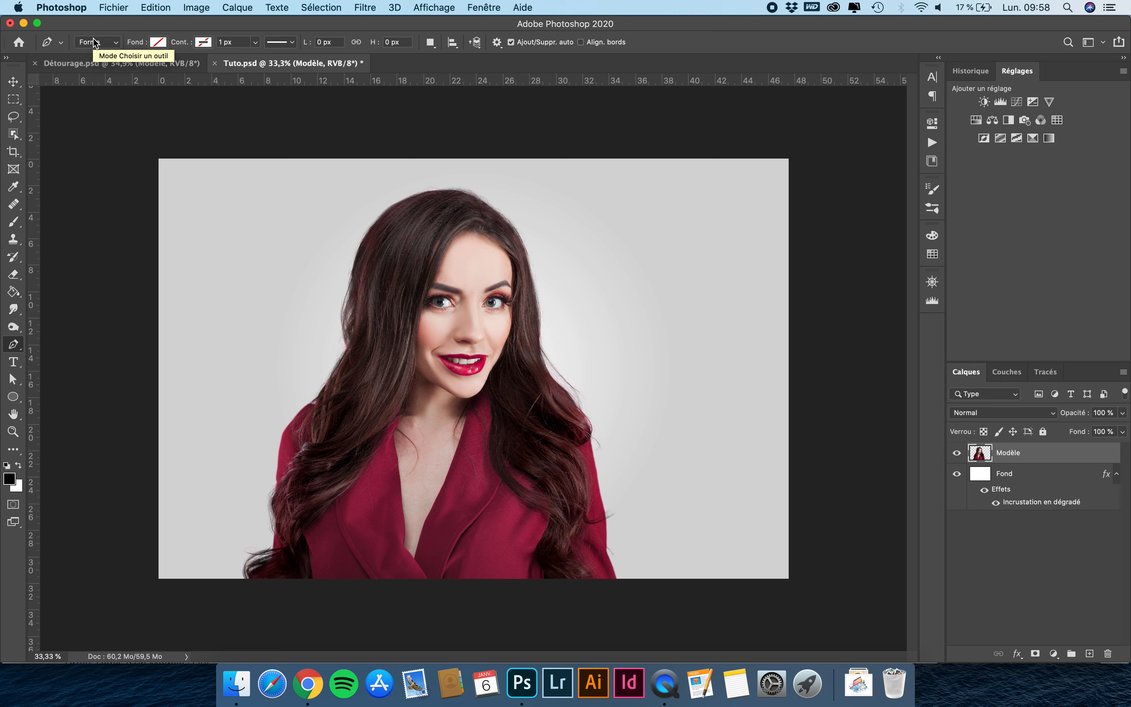
{"action": "left_click", "coordinate": [157, 42]}
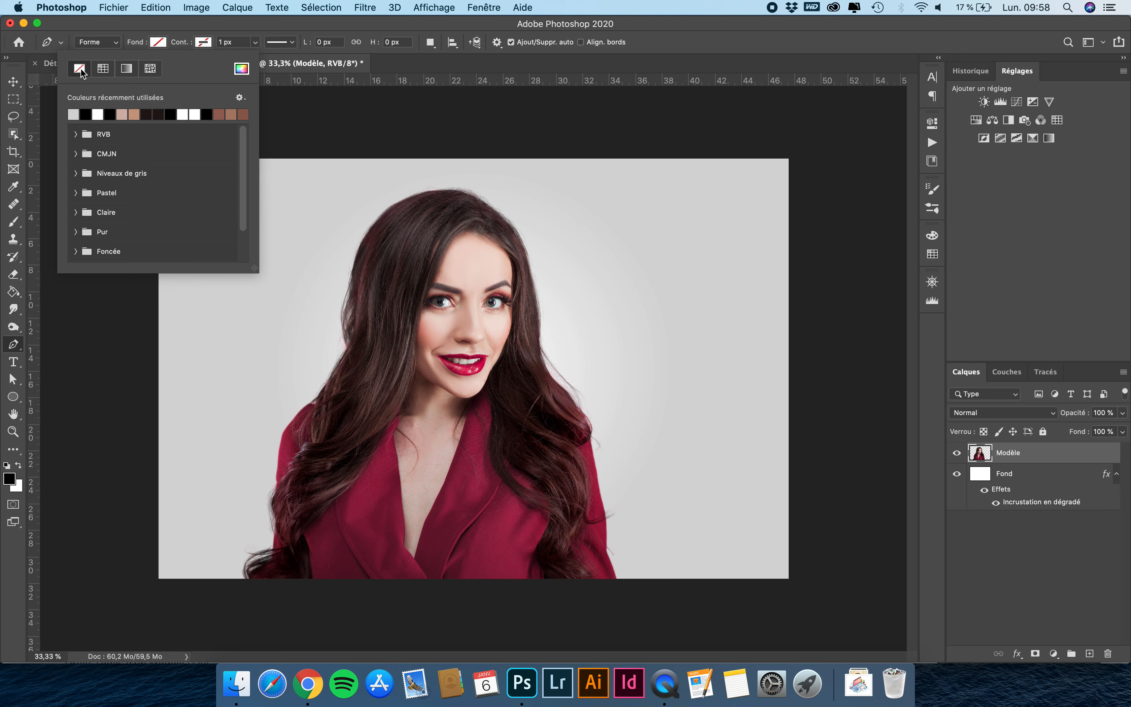
{"action": "left_click", "coordinate": [203, 42]}
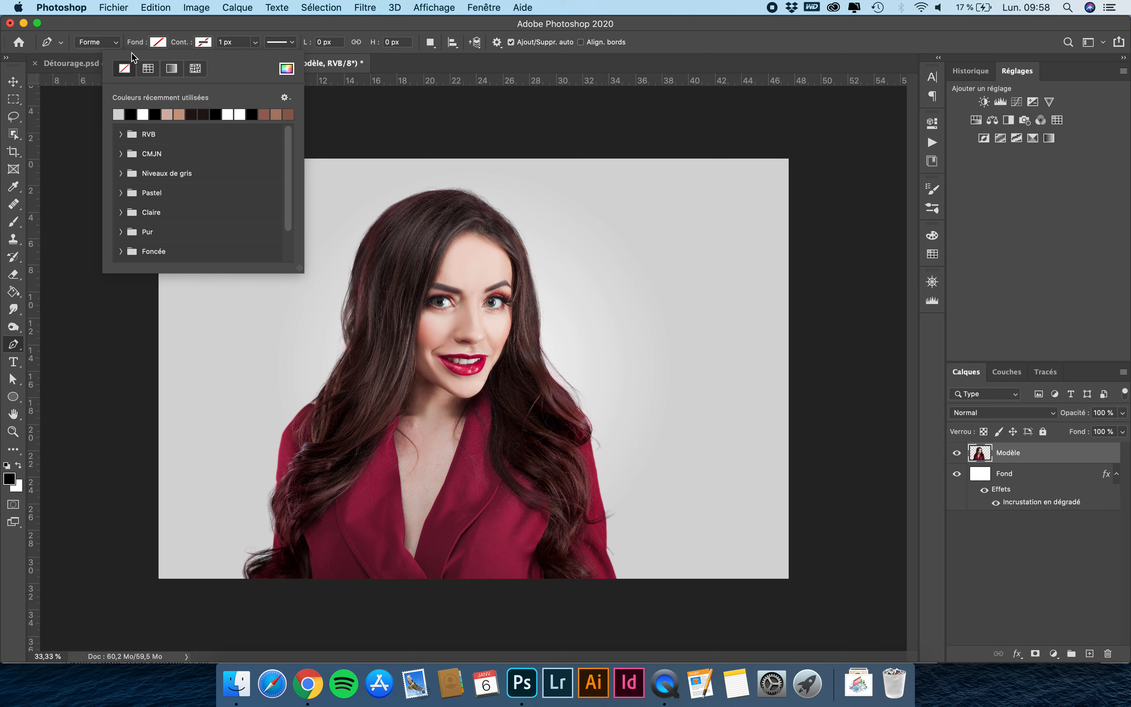
{"action": "left_click", "coordinate": [208, 35]}
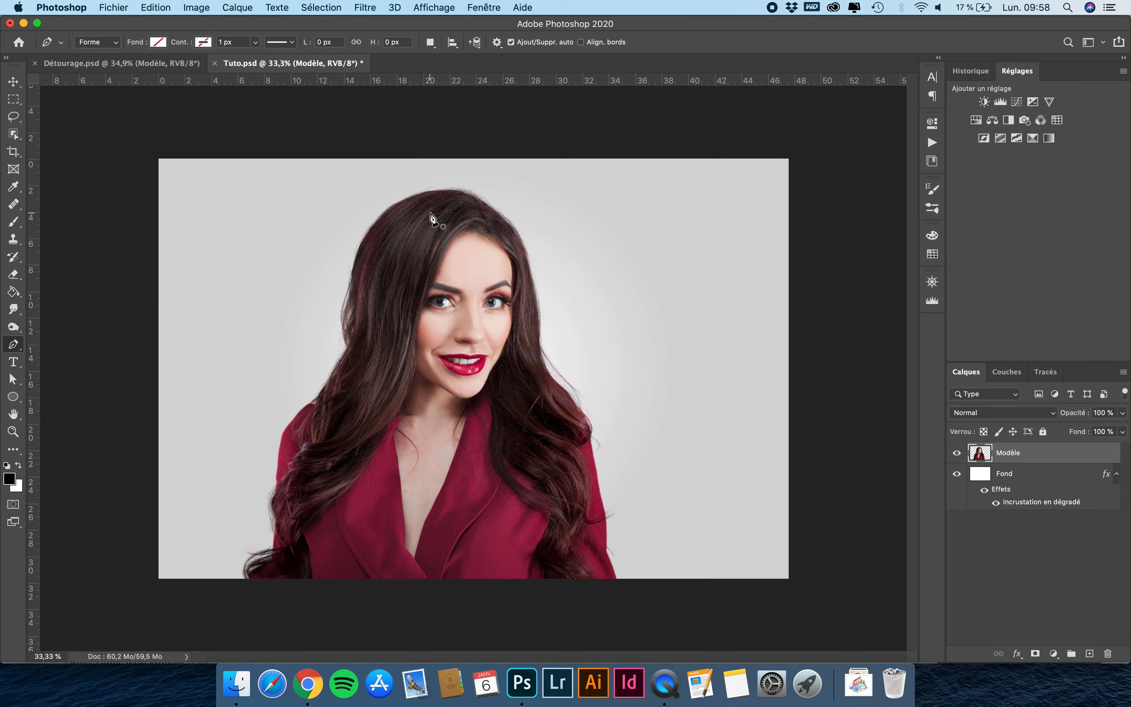
Start a pen shape at the right edge of the forehead and trace it down past the eye to the upper cheek.
{"action": "scroll", "coordinate": [440, 222], "scroll_direction": "up", "scroll_amount": 5}
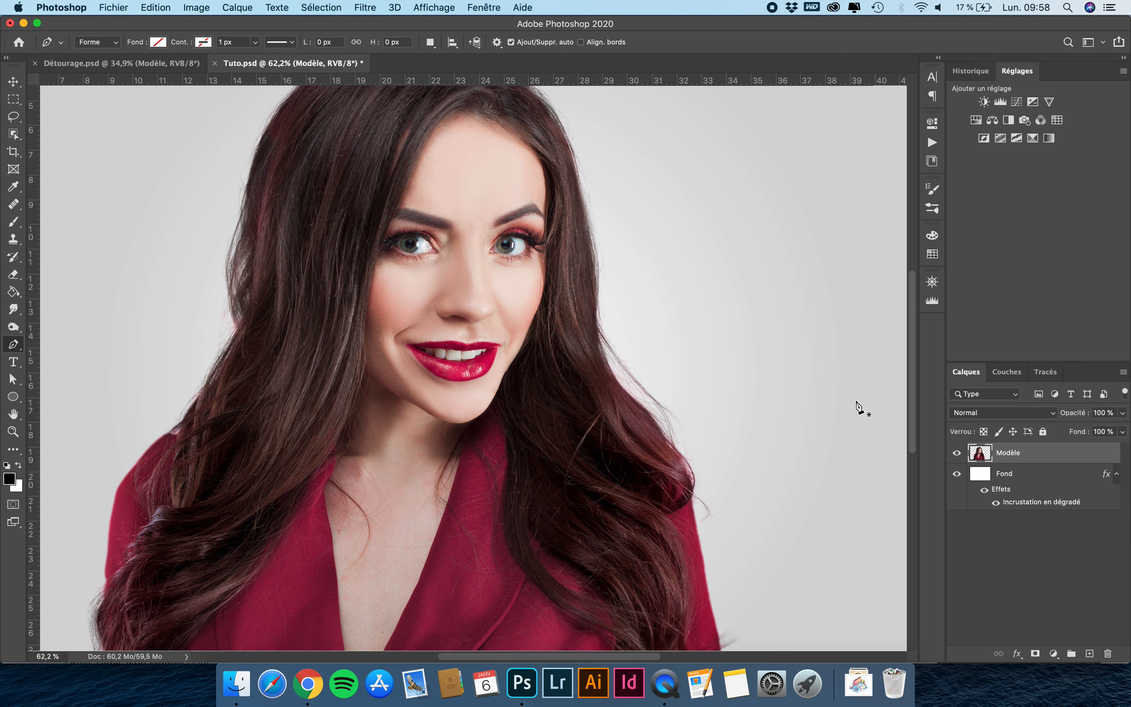
{"action": "scroll", "coordinate": [555, 299], "scroll_direction": "up", "scroll_amount": 3}
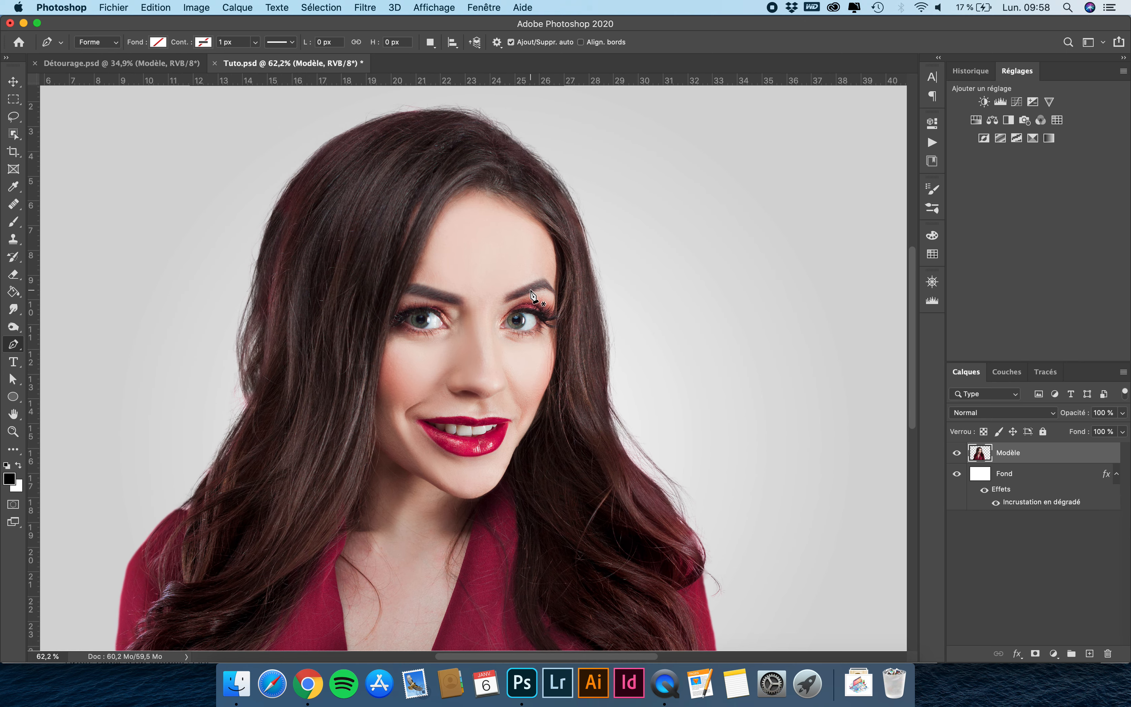
{"action": "scroll", "coordinate": [533, 296], "scroll_direction": "up", "scroll_amount": 3}
{"action": "scroll", "coordinate": [532, 295], "scroll_direction": "up", "scroll_amount": 1}
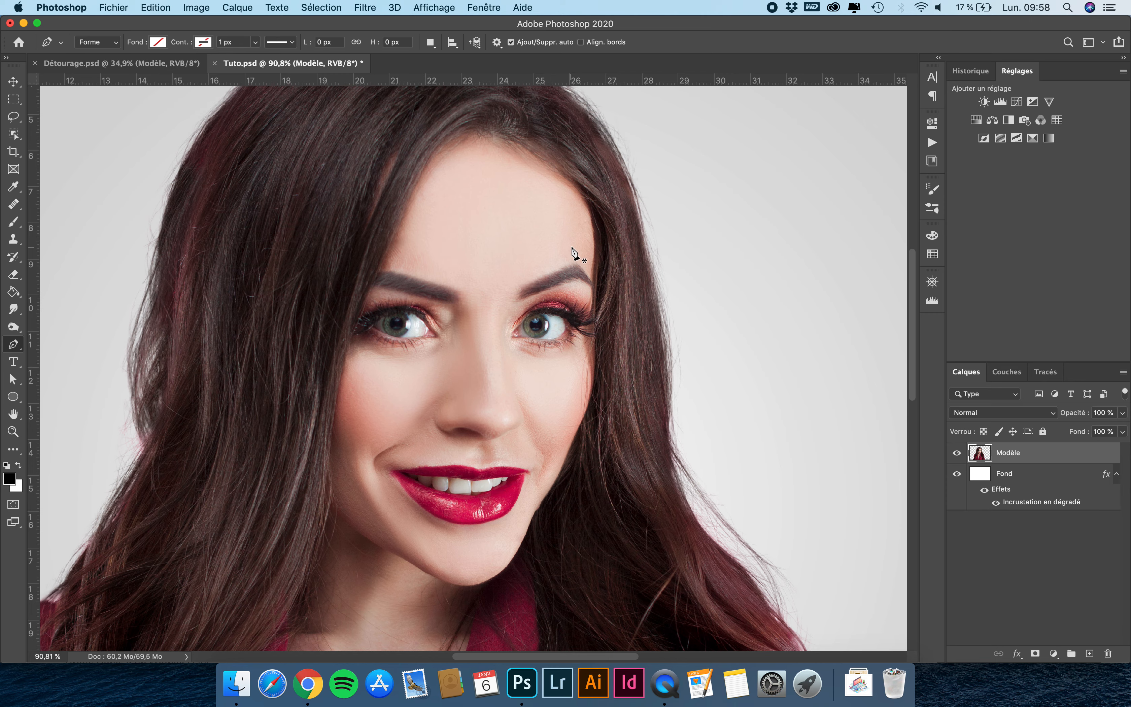
{"action": "scroll", "coordinate": [573, 253], "scroll_direction": "up", "scroll_amount": 3}
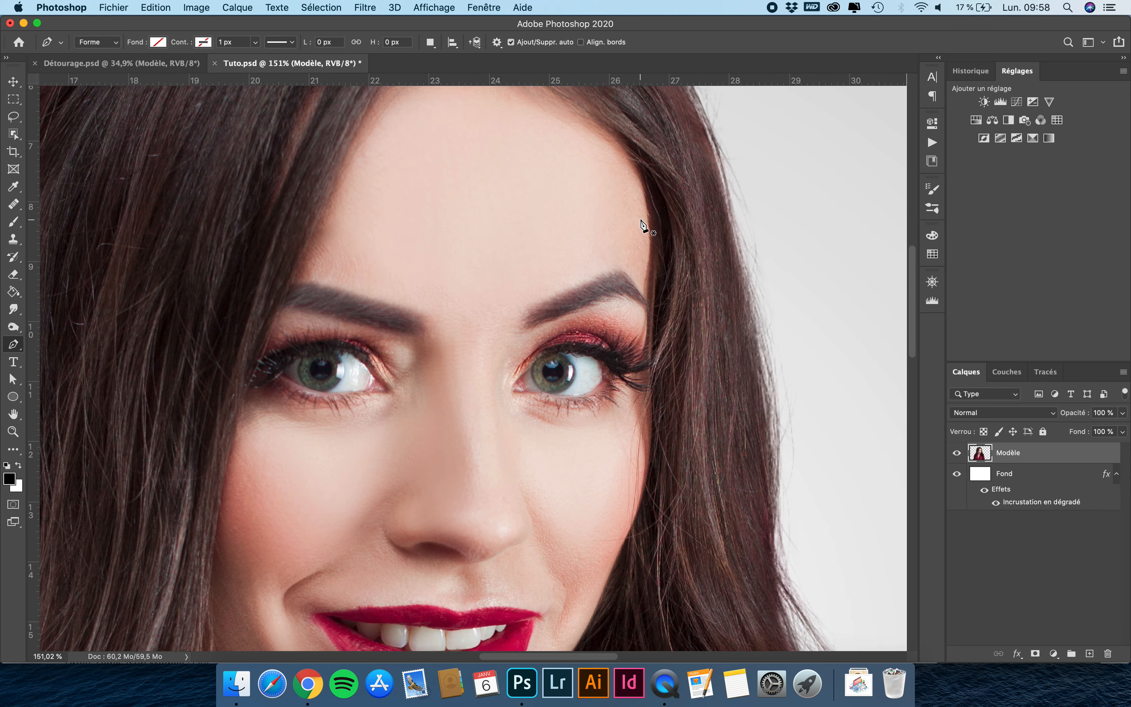
{"action": "left_click", "coordinate": [643, 219]}
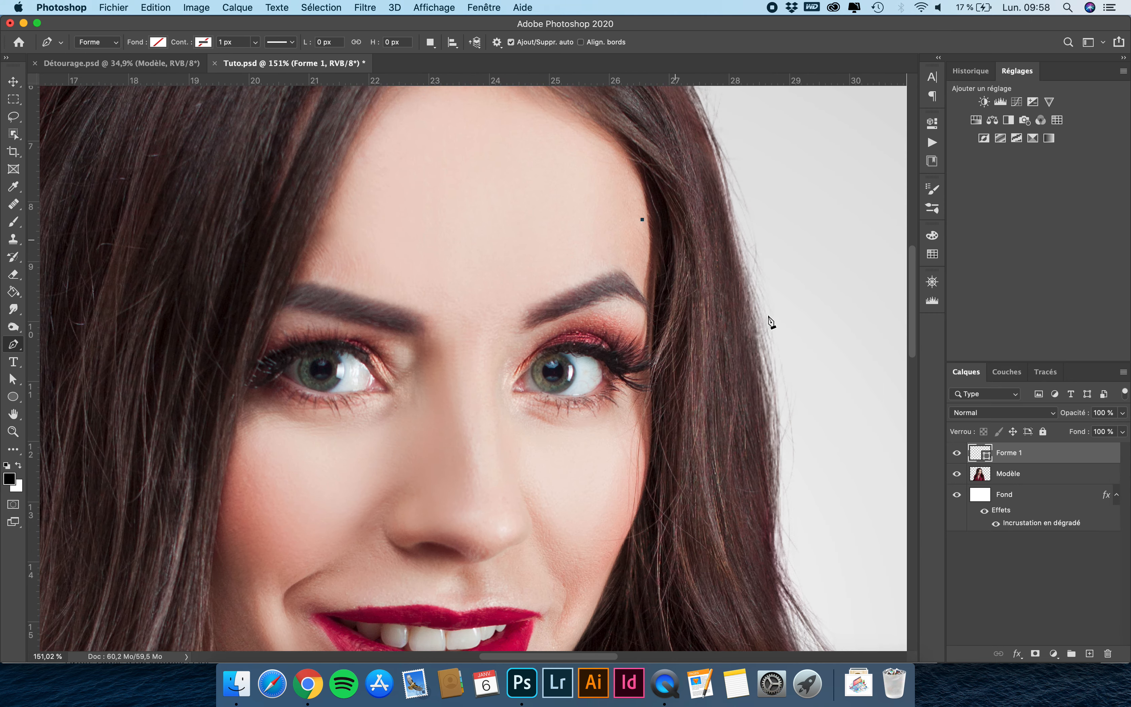
{"action": "scroll", "coordinate": [613, 192], "scroll_direction": "up", "scroll_amount": 2}
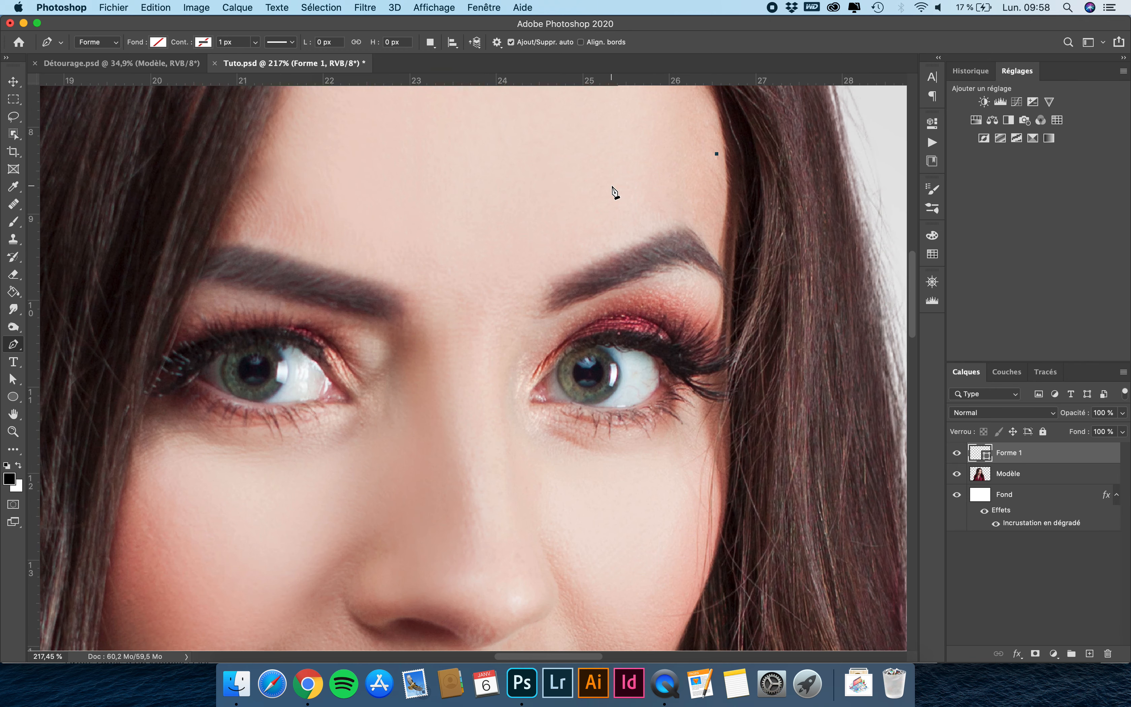
{"action": "left_click_drag", "start_coordinate": [718, 224], "coordinate": [716, 256]}
{"action": "scroll", "coordinate": [716, 258], "scroll_direction": "right", "scroll_amount": 1}
{"action": "scroll", "coordinate": [719, 264], "scroll_direction": "down", "scroll_amount": 2}
{"action": "scroll", "coordinate": [719, 263], "scroll_direction": "right", "scroll_amount": 2}
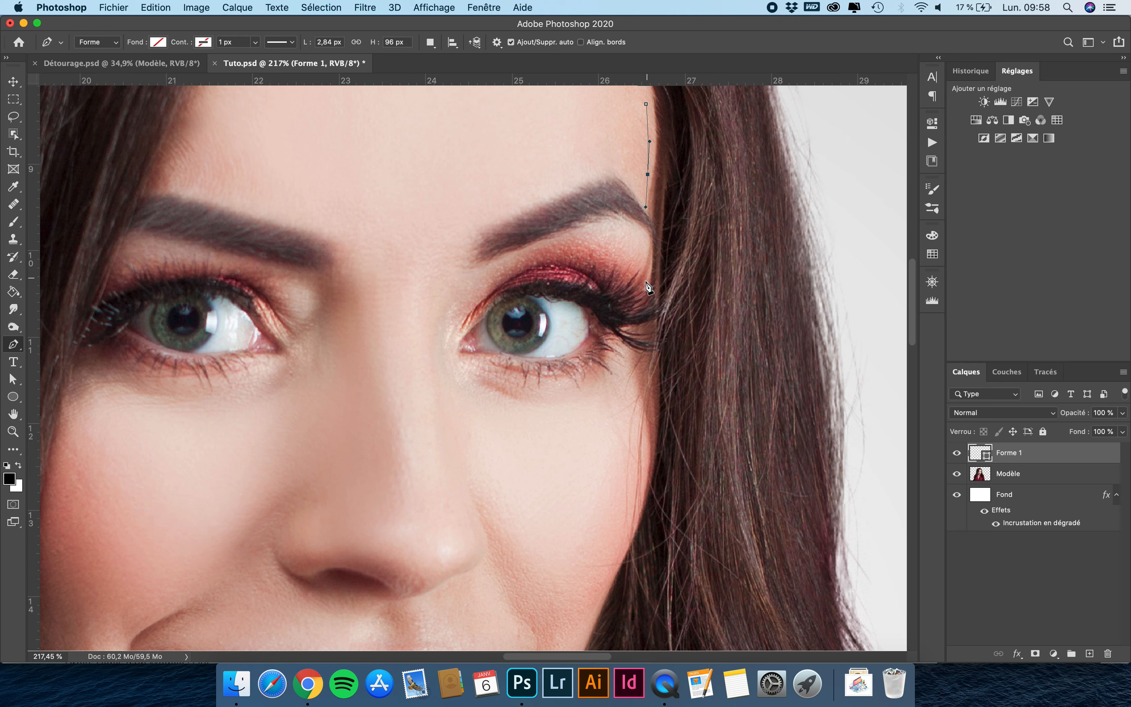
{"action": "left_click_drag", "start_coordinate": [645, 294], "coordinate": [647, 314]}
{"action": "left_click", "coordinate": [647, 415]}
{"action": "scroll", "coordinate": [647, 445], "scroll_direction": "down", "scroll_amount": 5}
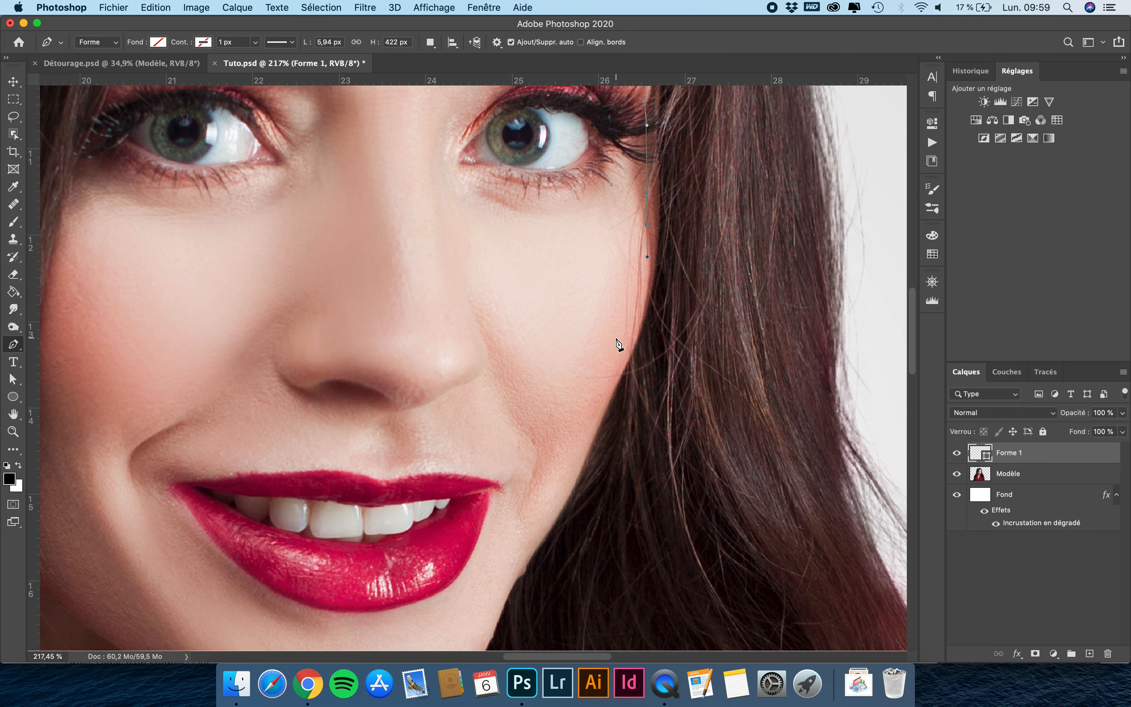
Continue the pen outline down the right cheek, around the chin and along the left jawline with curved anchor points.
{"action": "left_click_drag", "start_coordinate": [615, 348], "coordinate": [598, 388]}
{"action": "left_click_drag", "start_coordinate": [571, 441], "coordinate": [514, 500]}
{"action": "scroll", "coordinate": [563, 465], "scroll_direction": "down", "scroll_amount": 2}
{"action": "scroll", "coordinate": [563, 470], "scroll_direction": "down", "scroll_amount": 1}
{"action": "scroll", "coordinate": [506, 515], "scroll_direction": "down", "scroll_amount": 3}
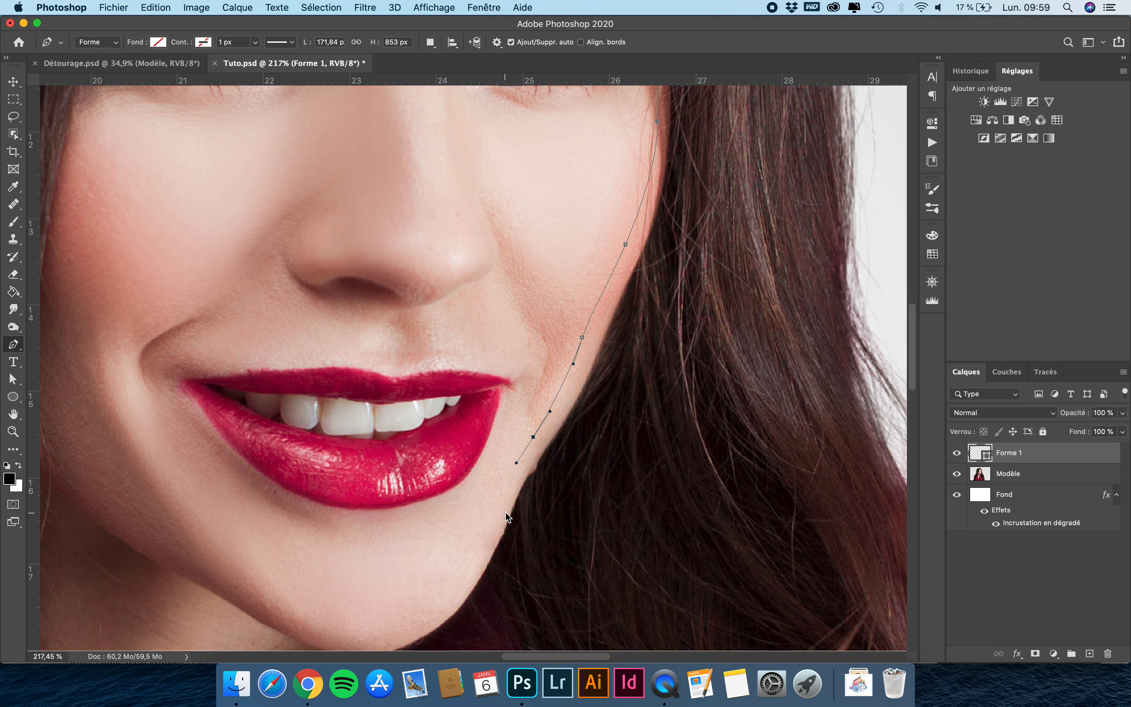
{"action": "left_click_drag", "start_coordinate": [479, 550], "coordinate": [354, 593]}
{"action": "scroll", "coordinate": [458, 592], "scroll_direction": "down", "scroll_amount": 3}
{"action": "left_click_drag", "start_coordinate": [251, 530], "coordinate": [212, 505]}
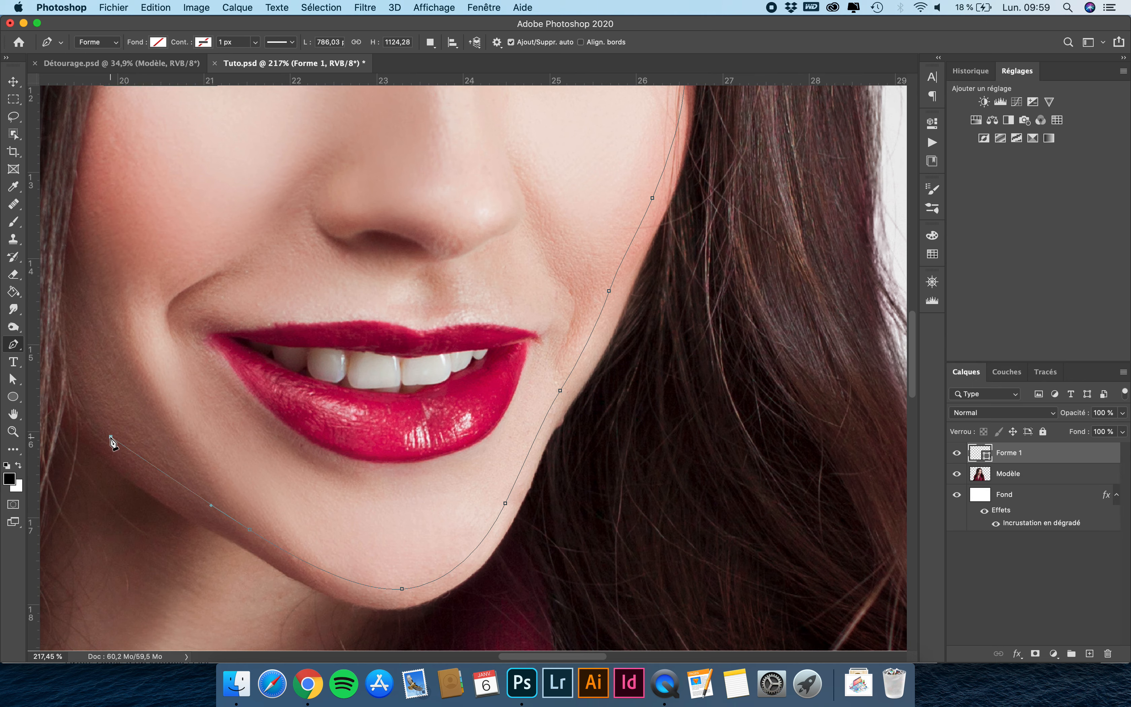
{"action": "left_click_drag", "start_coordinate": [111, 437], "coordinate": [87, 412]}
Continue the pen outline up the left cheek and past the eye to the left side of the forehead with curved anchors.
{"action": "scroll", "coordinate": [87, 412], "scroll_direction": "left", "scroll_amount": 4}
{"action": "scroll", "coordinate": [87, 412], "scroll_direction": "up", "scroll_amount": 1}
{"action": "scroll", "coordinate": [89, 417], "scroll_direction": "left", "scroll_amount": 6}
{"action": "scroll", "coordinate": [89, 417], "scroll_direction": "up", "scroll_amount": 2}
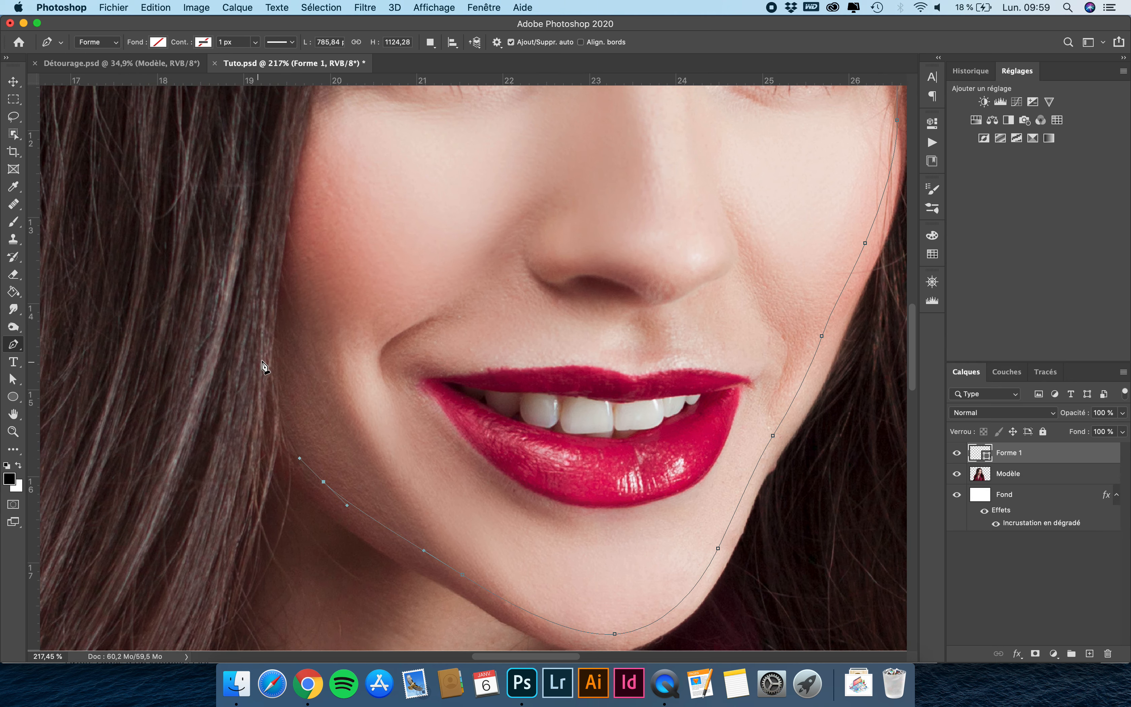
{"action": "left_click_drag", "start_coordinate": [296, 284], "coordinate": [313, 179]}
{"action": "scroll", "coordinate": [314, 182], "scroll_direction": "up", "scroll_amount": 12}
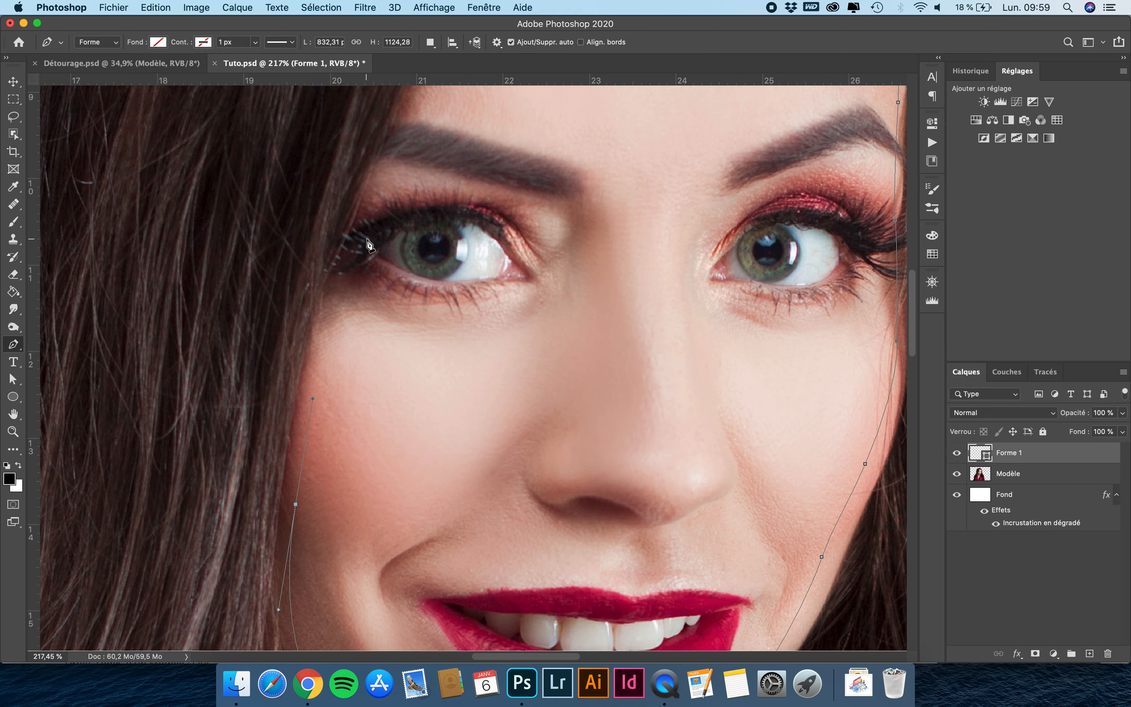
{"action": "left_click_drag", "start_coordinate": [366, 238], "coordinate": [390, 180]}
{"action": "scroll", "coordinate": [390, 181], "scroll_direction": "up", "scroll_amount": 11}
{"action": "scroll", "coordinate": [390, 180], "scroll_direction": "right", "scroll_amount": 1}
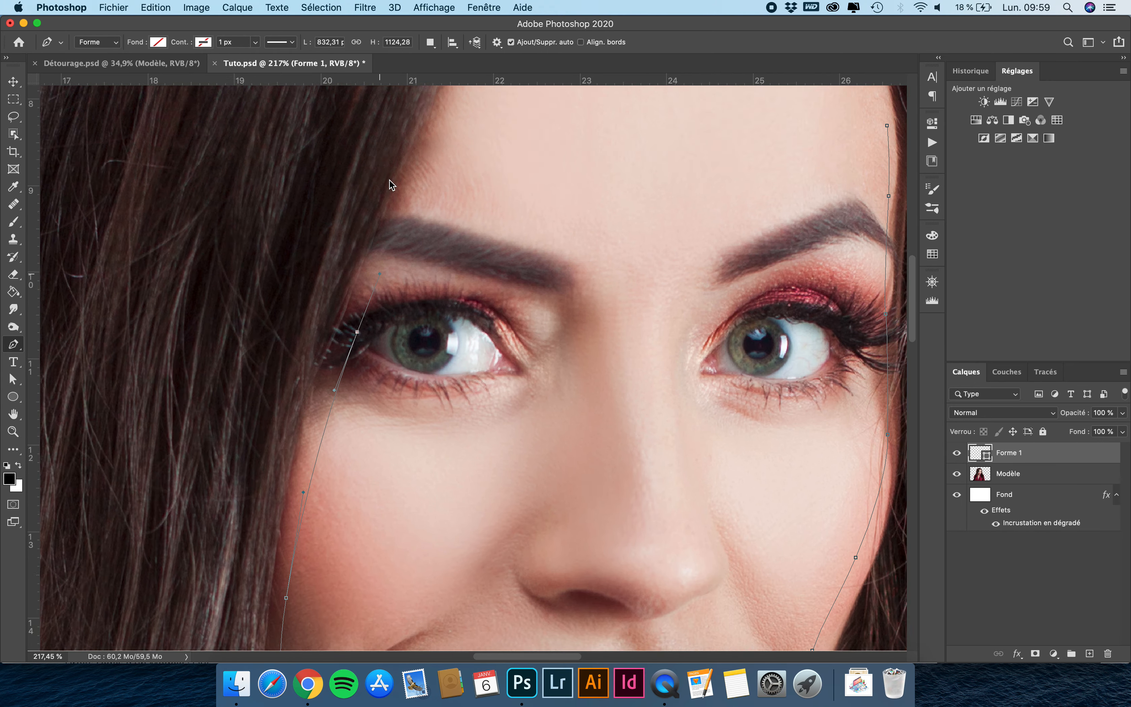
{"action": "left_click_drag", "start_coordinate": [436, 230], "coordinate": [446, 206]}
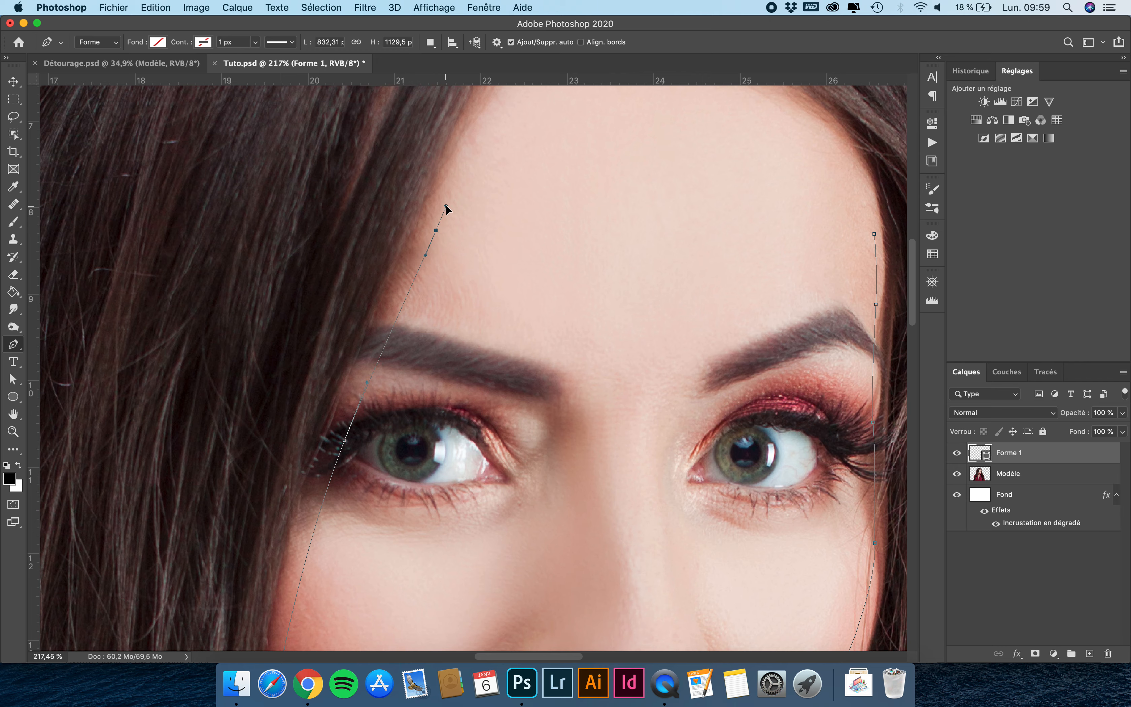
Arc the pen outline across the forehead and close the shape at its starting anchor.
{"action": "scroll", "coordinate": [447, 207], "scroll_direction": "up", "scroll_amount": 2}
{"action": "scroll", "coordinate": [447, 208], "scroll_direction": "right", "scroll_amount": 5}
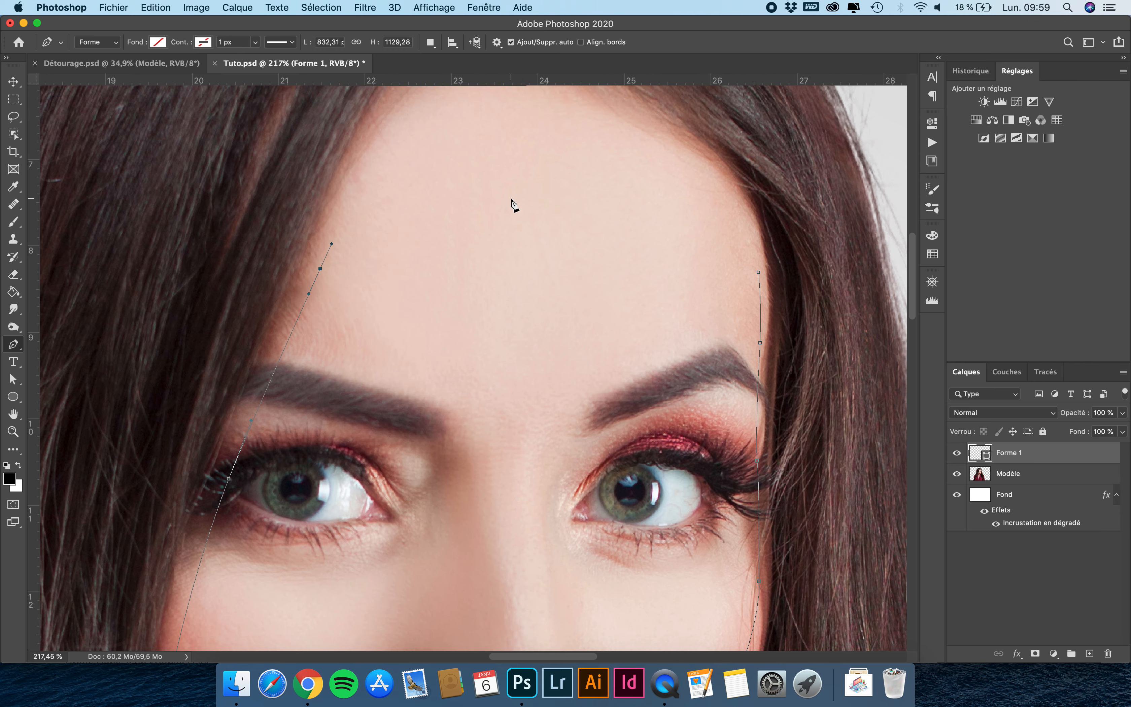
{"action": "left_click_drag", "start_coordinate": [510, 200], "coordinate": [659, 206]}
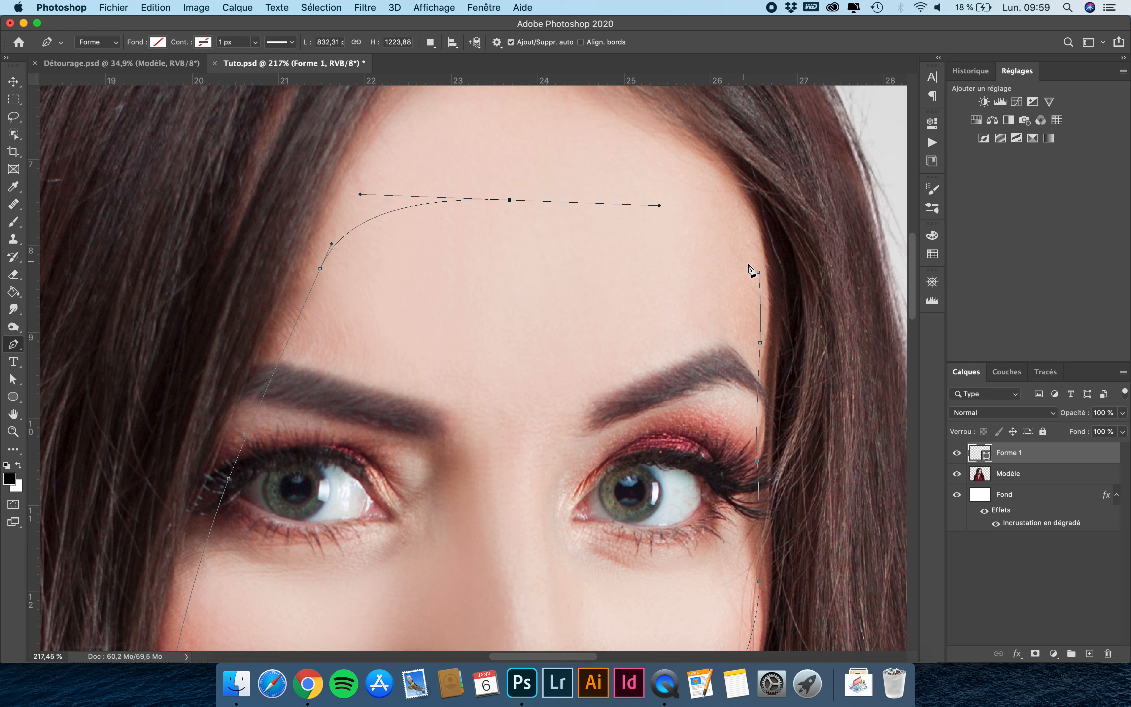
{"action": "left_click_drag", "start_coordinate": [759, 272], "coordinate": [762, 326]}
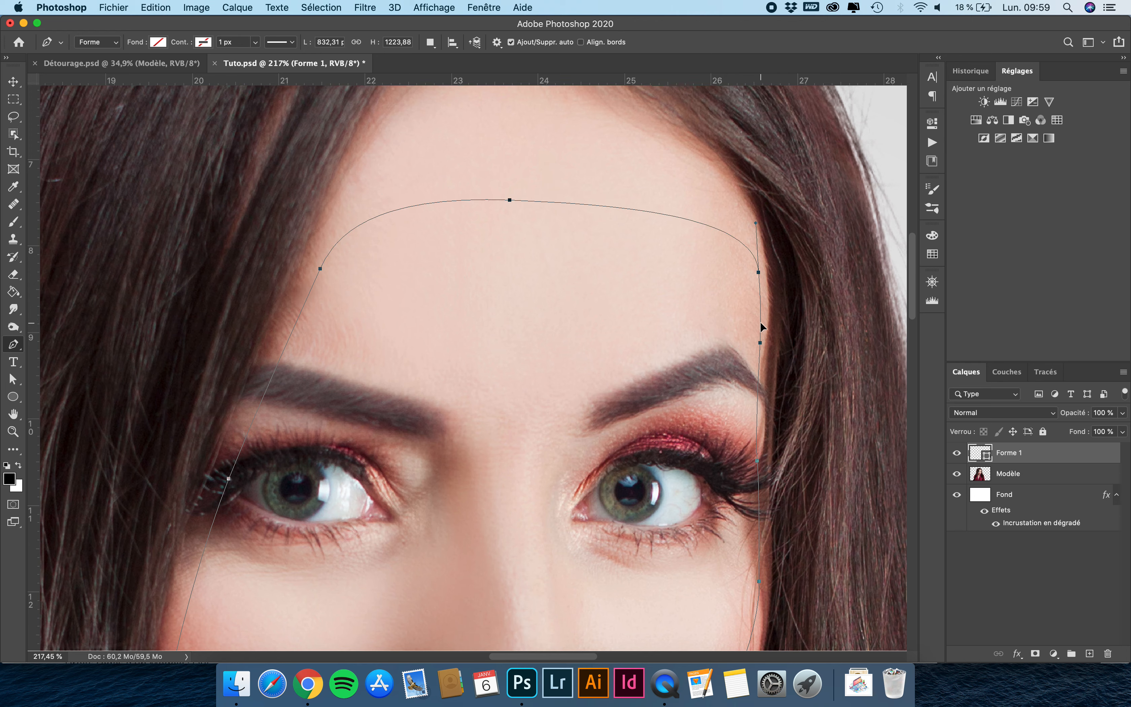
Fill the closed face shape with white and switch to the Move tool.
{"action": "scroll", "coordinate": [653, 316], "scroll_direction": "down", "scroll_amount": 10}
{"action": "left_click", "coordinate": [158, 42]}
{"action": "left_click", "coordinate": [164, 89]}
{"action": "key", "text": "v"}
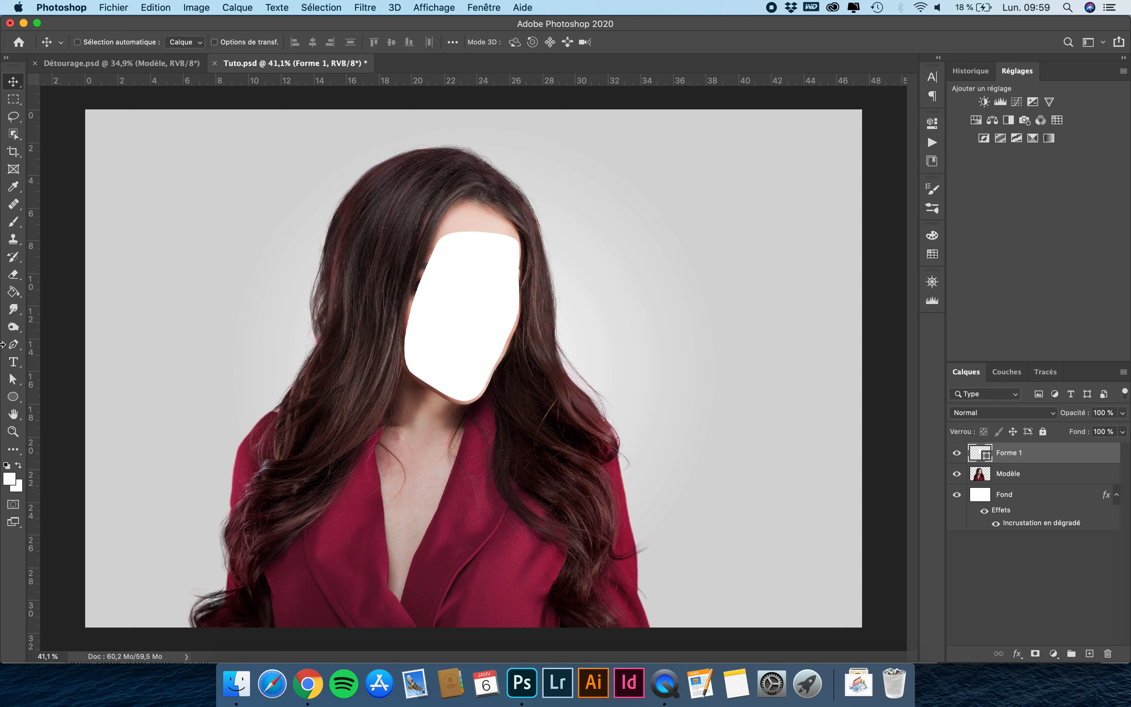
Shift the anchor point on the lower right cheek slightly outward with the Direct Selection tool.
{"action": "left_click", "coordinate": [8, 384]}
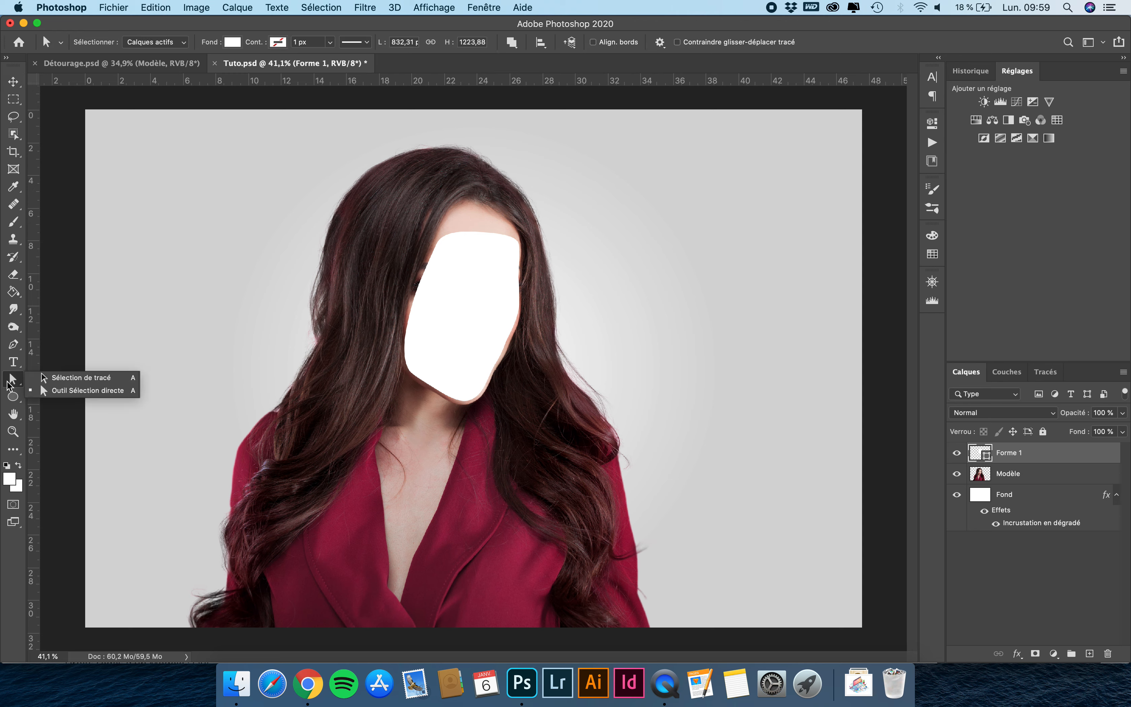
{"action": "left_click", "coordinate": [58, 391]}
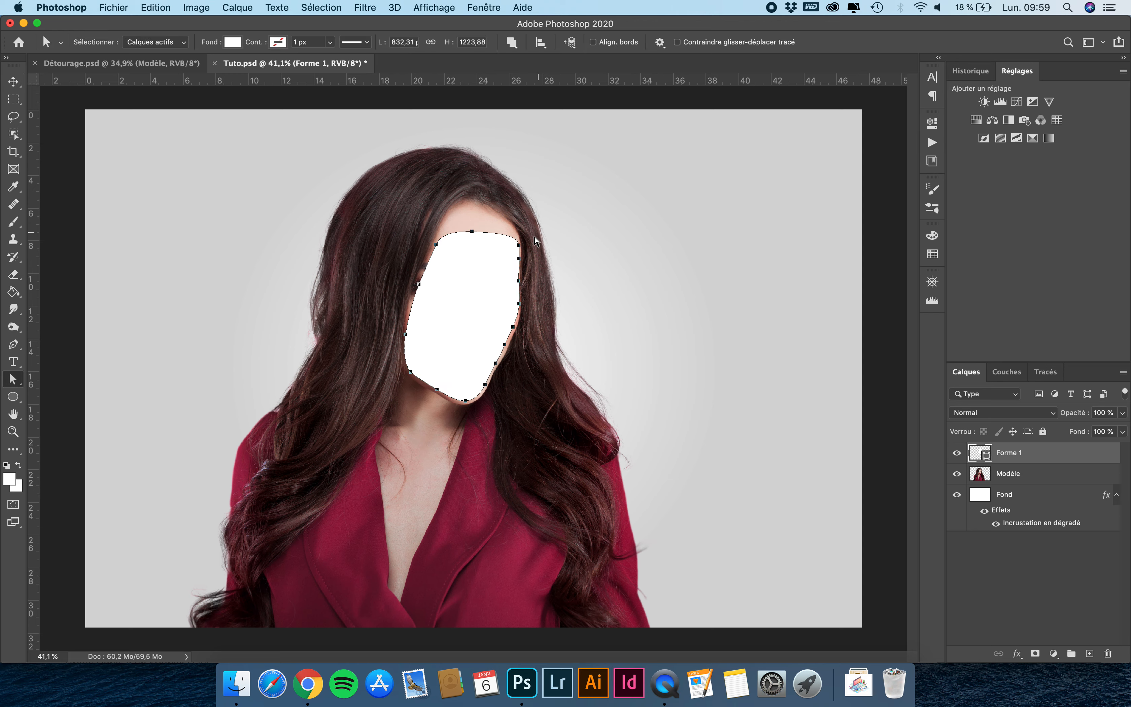
{"action": "scroll", "coordinate": [353, 221], "scroll_direction": "down", "scroll_amount": 10}
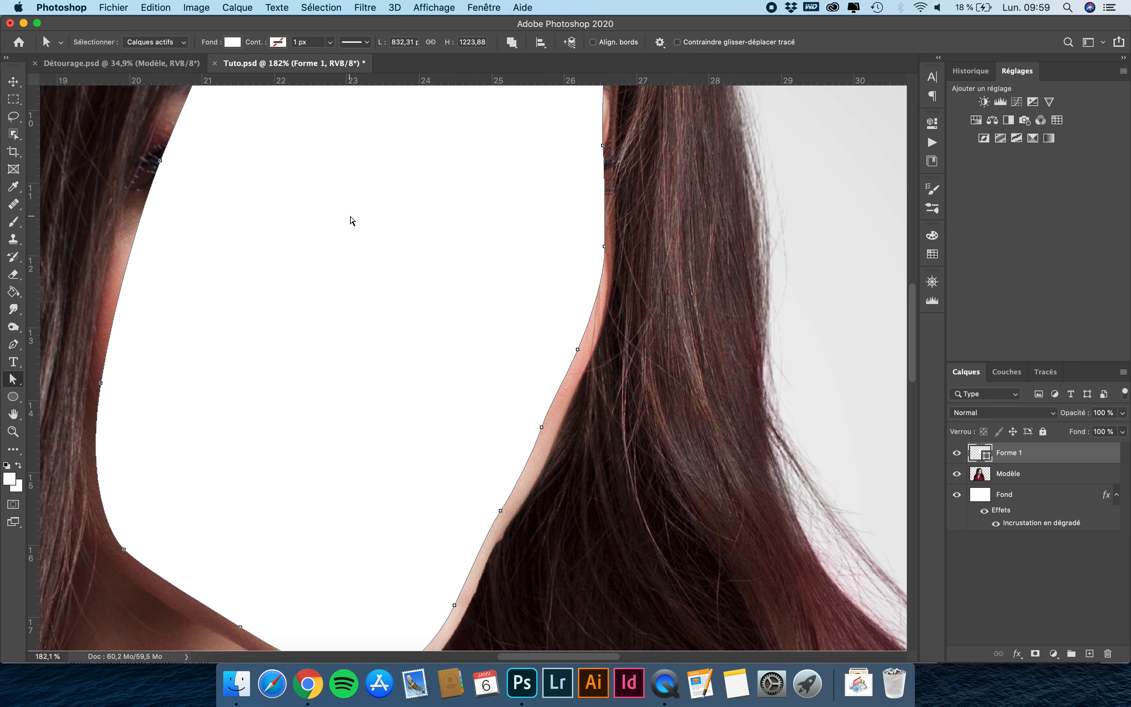
{"action": "scroll", "coordinate": [352, 221], "scroll_direction": "down", "scroll_amount": 5}
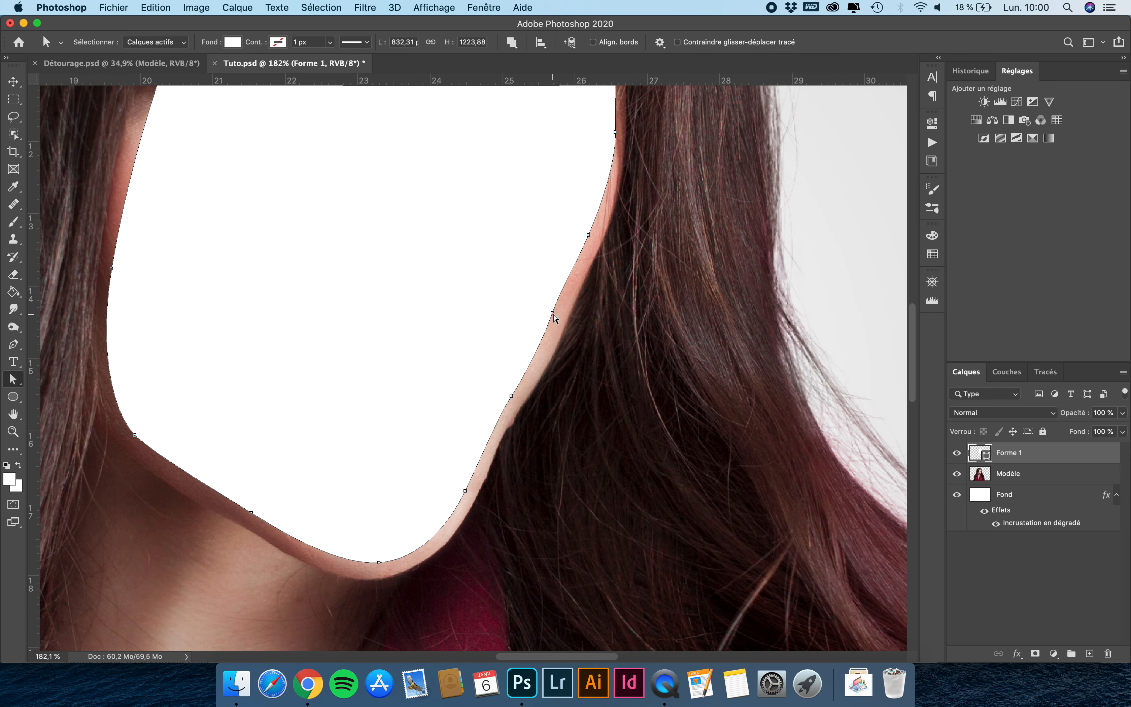
{"action": "left_click", "coordinate": [553, 313]}
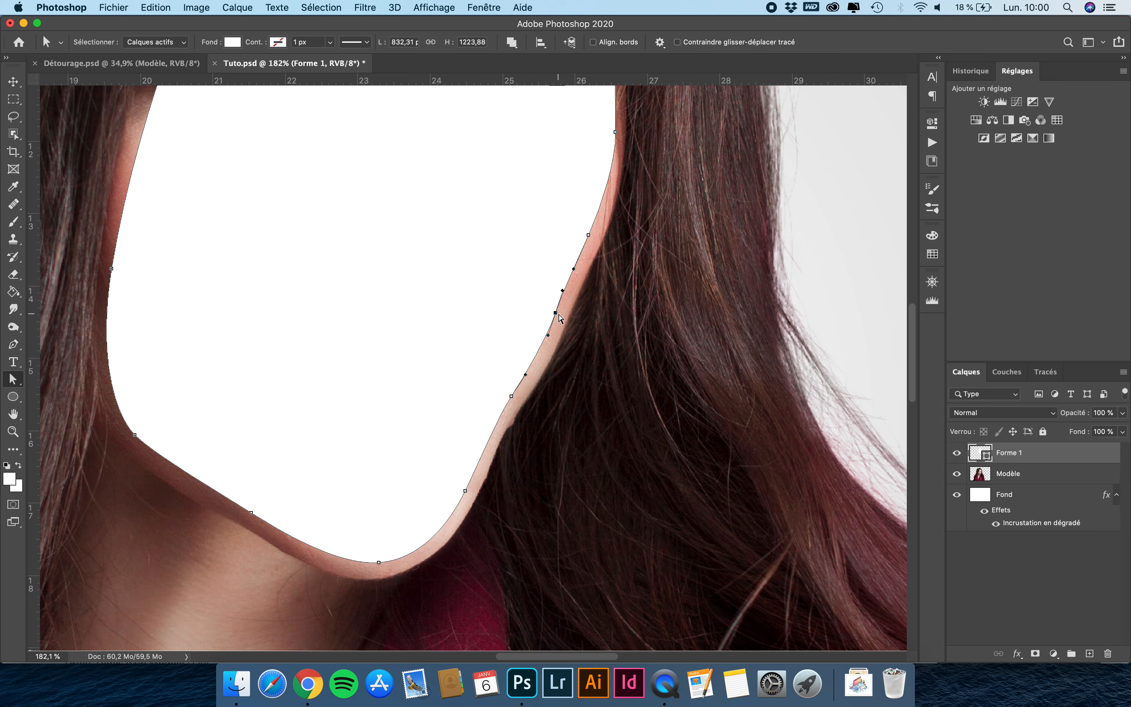
{"action": "scroll", "coordinate": [439, 440], "scroll_direction": "left", "scroll_amount": 3}
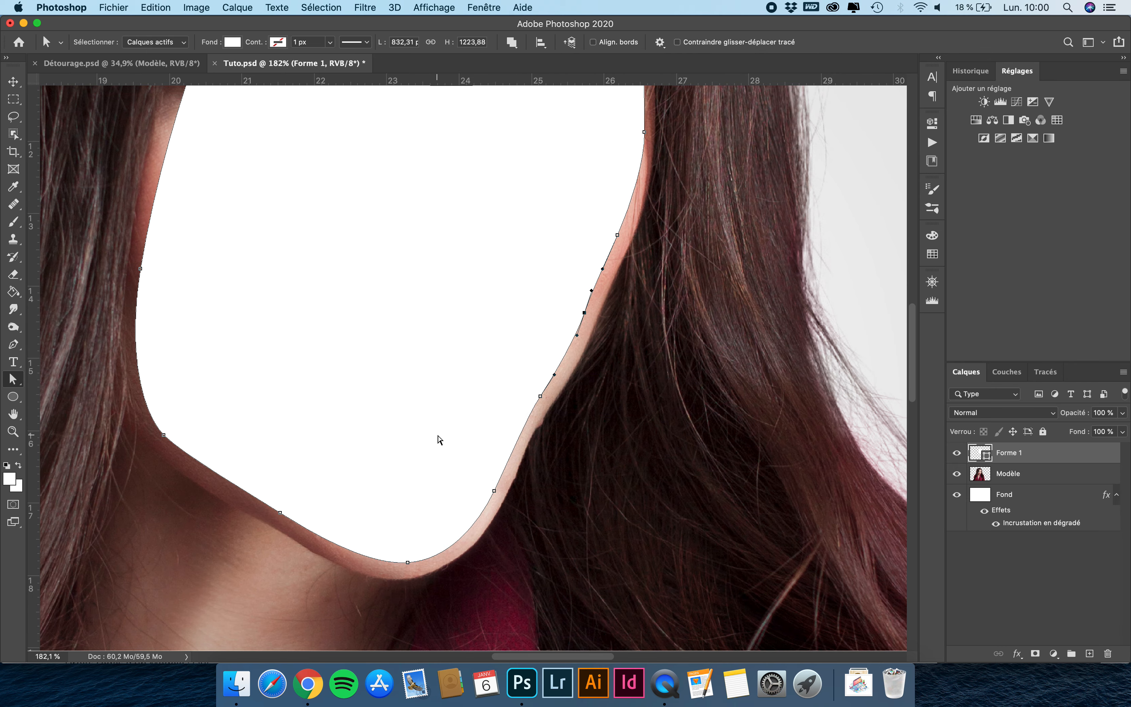
Scale the face shape down proportionally around its centre to 97.79 % with Free Transform.
{"action": "key", "text": "v"}
{"action": "key", "text": "super+minus"}
{"action": "key", "text": "super+minus"}
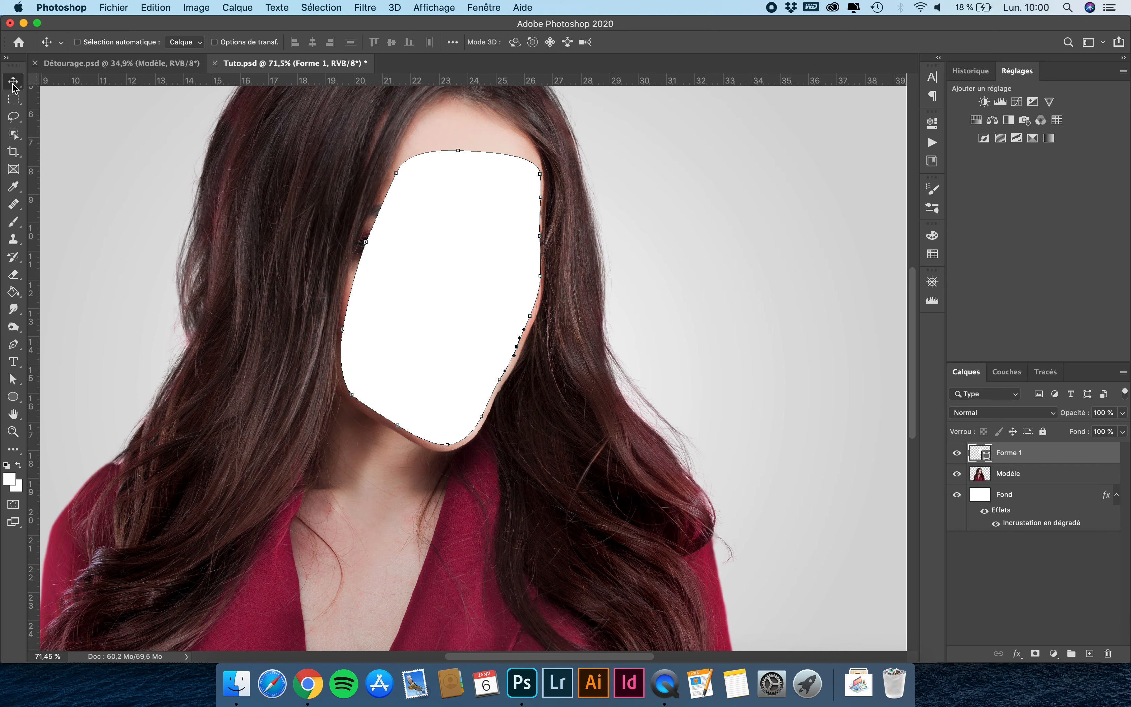
{"action": "key", "text": "super+t"}
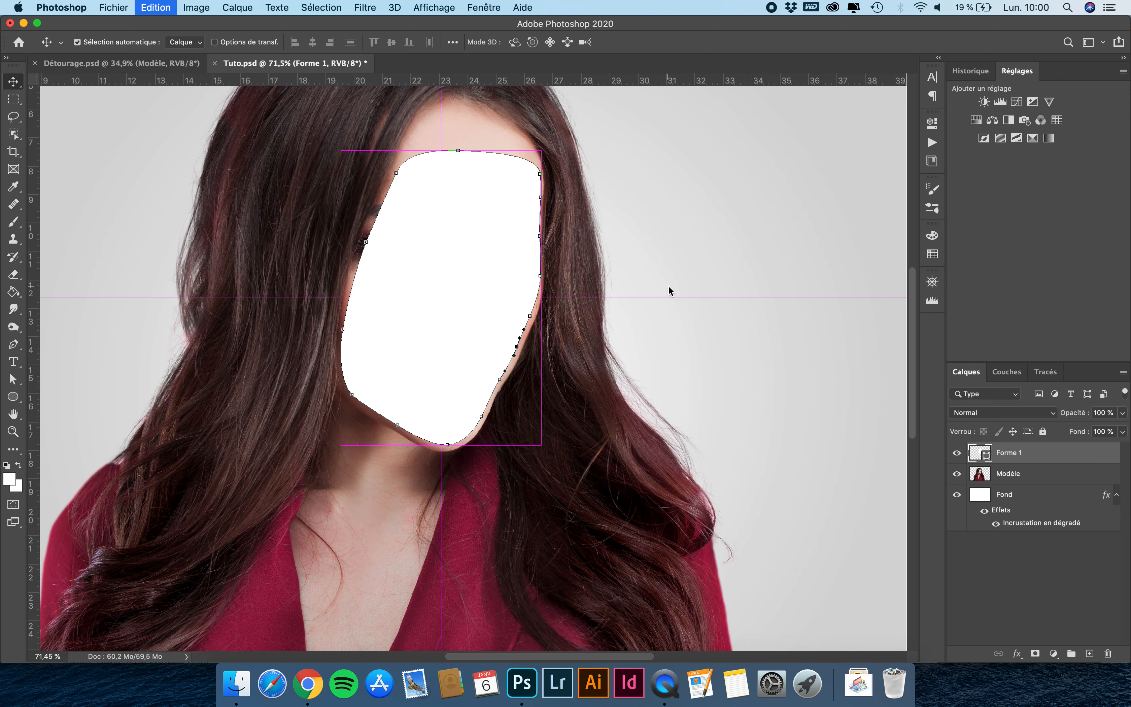
{"action": "left_click", "coordinate": [664, 233]}
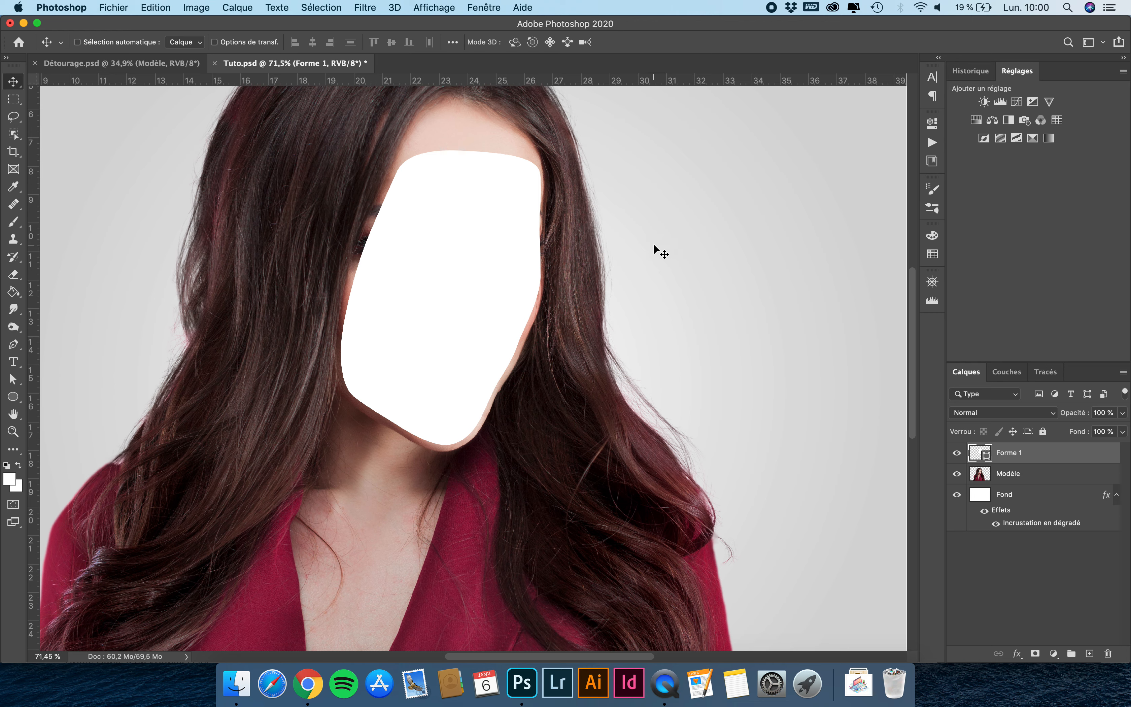
{"action": "key", "text": "super+t"}
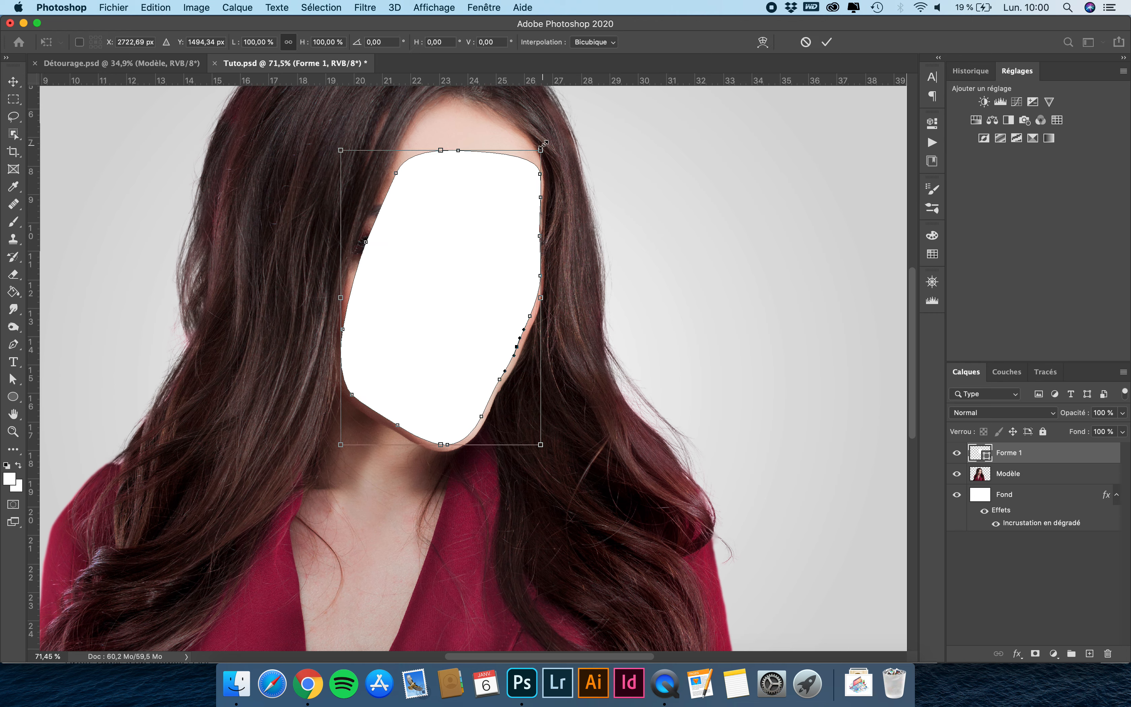
{"action": "left_click_drag", "start_coordinate": [542, 149], "coordinate": [538, 151]}
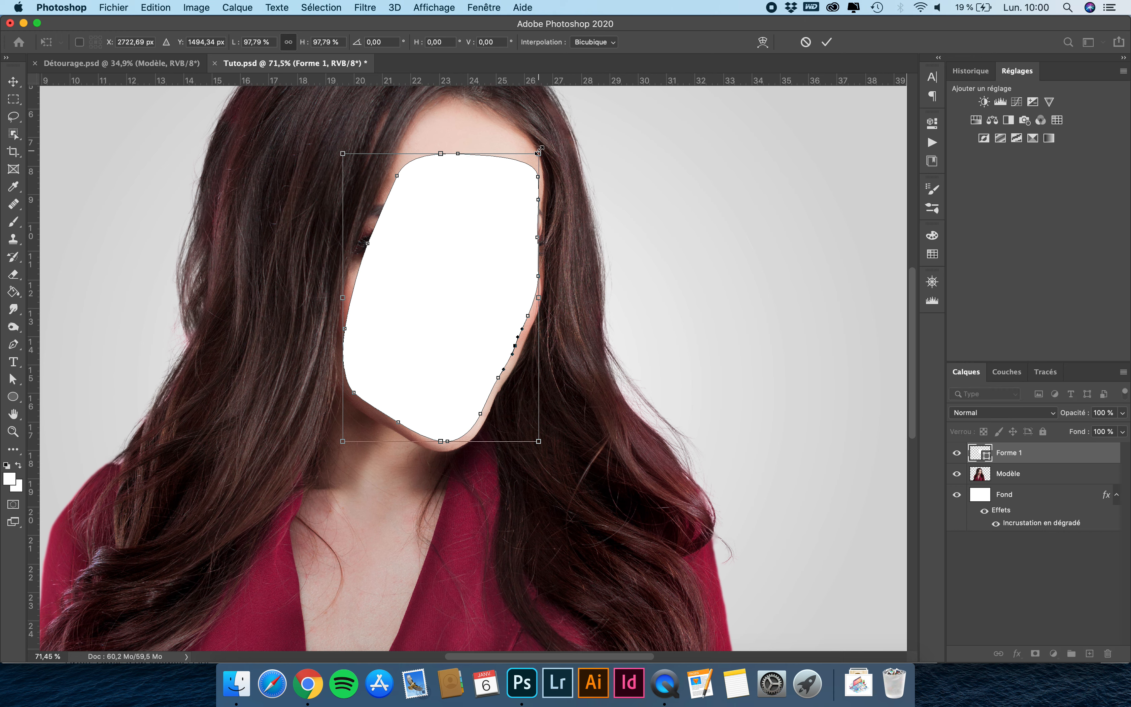
{"action": "key", "text": "Return"}
Nudge the face shape slightly to the left to even out the skin border, and check the chin edge.
{"action": "key", "text": "Left"}
{"action": "key", "text": "Left"}
{"action": "key", "text": "Left"}
{"action": "key", "text": "Left"}
{"action": "key", "text": "Left"}
{"action": "key", "text": "Left"}
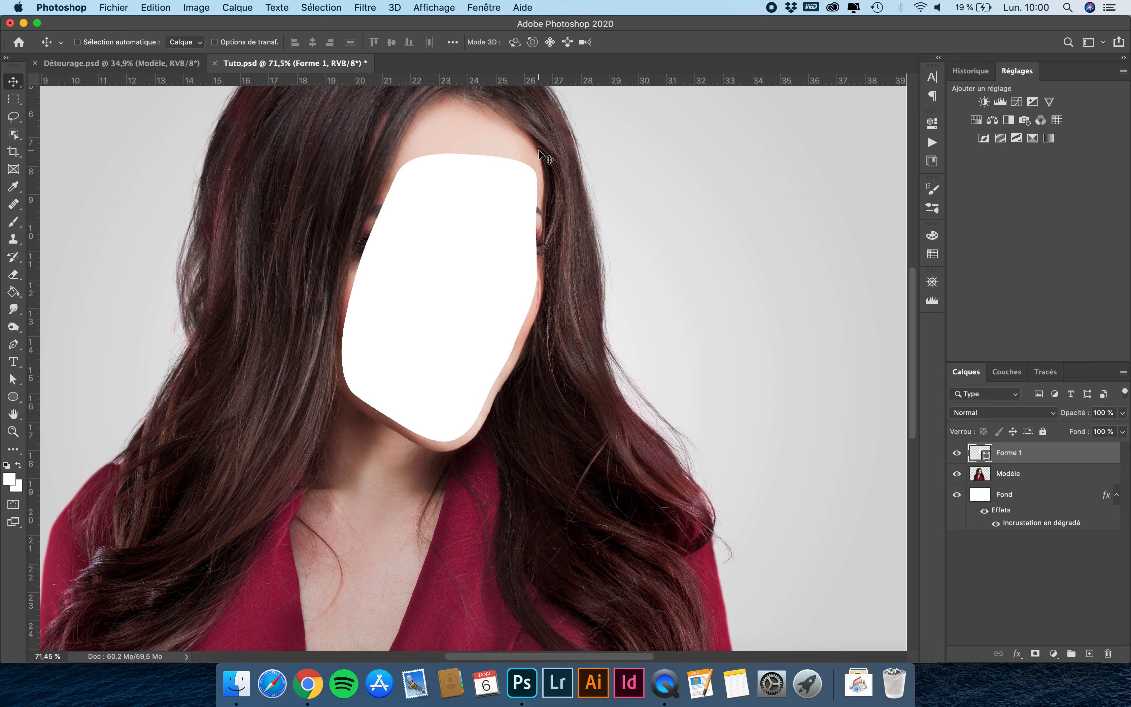
{"action": "scroll", "coordinate": [545, 204], "scroll_direction": "up", "scroll_amount": 5}
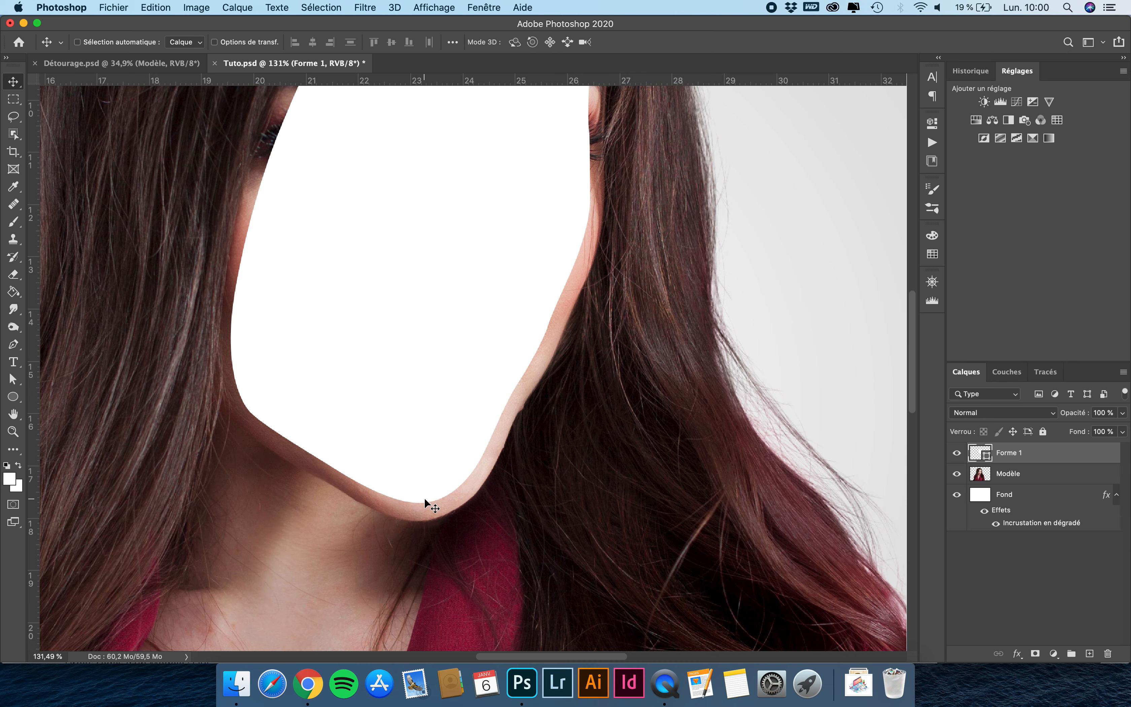
{"action": "scroll", "coordinate": [424, 499], "scroll_direction": "down", "scroll_amount": 5}
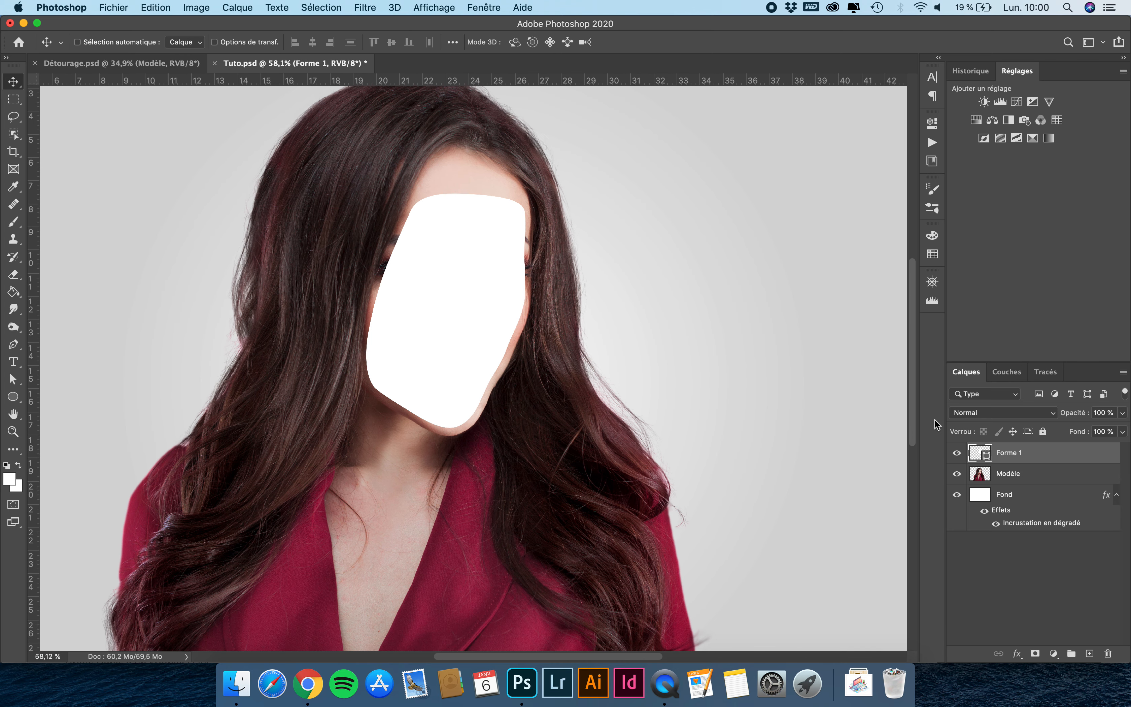
Load the Forme 1 shape as a selection, hide that layer and select the Modèle layer.
{"action": "left_click", "coordinate": [985, 456], "text": "super"}
{"action": "key", "text": "super"}
{"action": "left_click", "coordinate": [958, 454]}
{"action": "left_click", "coordinate": [1013, 477]}
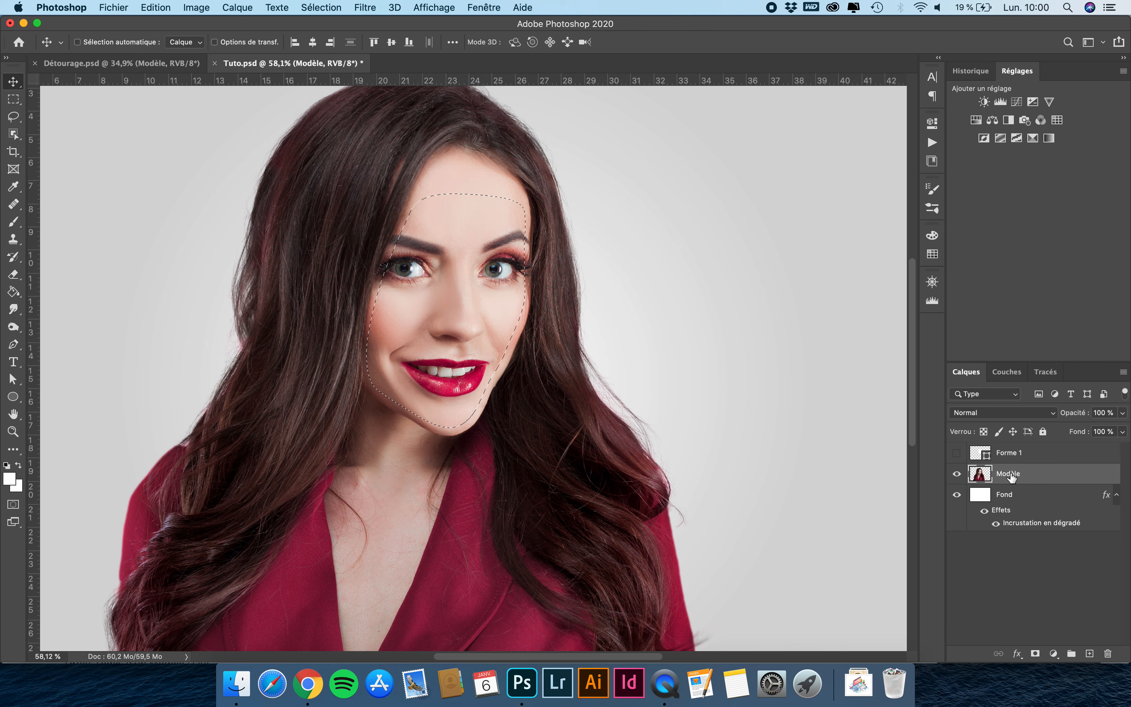
Add a layer mask to the Modèle layer from the selection and invert it to cut out the face.
{"action": "left_click", "coordinate": [1036, 654]}
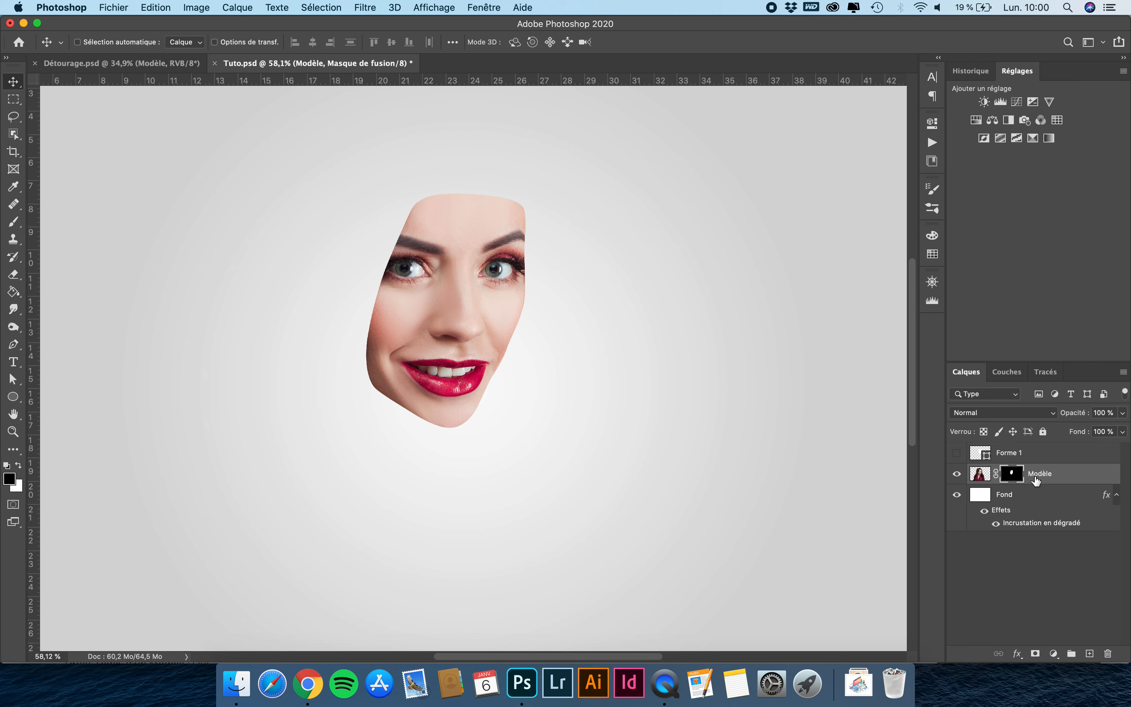
{"action": "scroll", "coordinate": [438, 228], "scroll_direction": "down", "scroll_amount": 5}
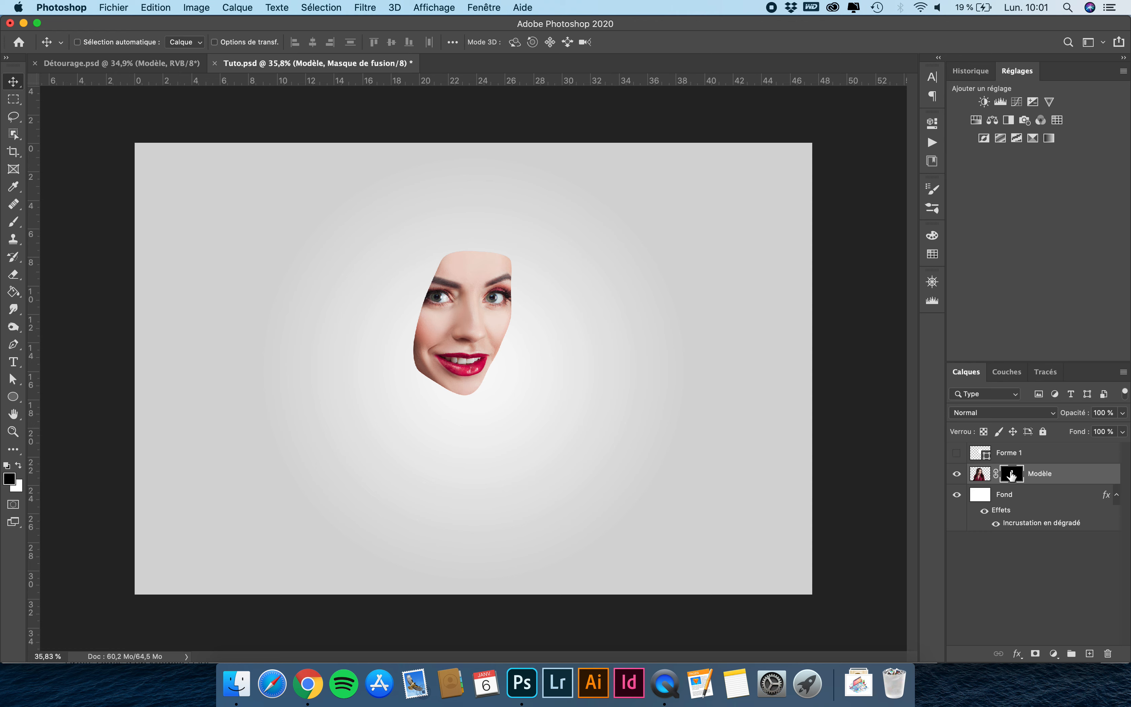
{"action": "key", "text": "super"}
{"action": "key", "text": "super+i"}
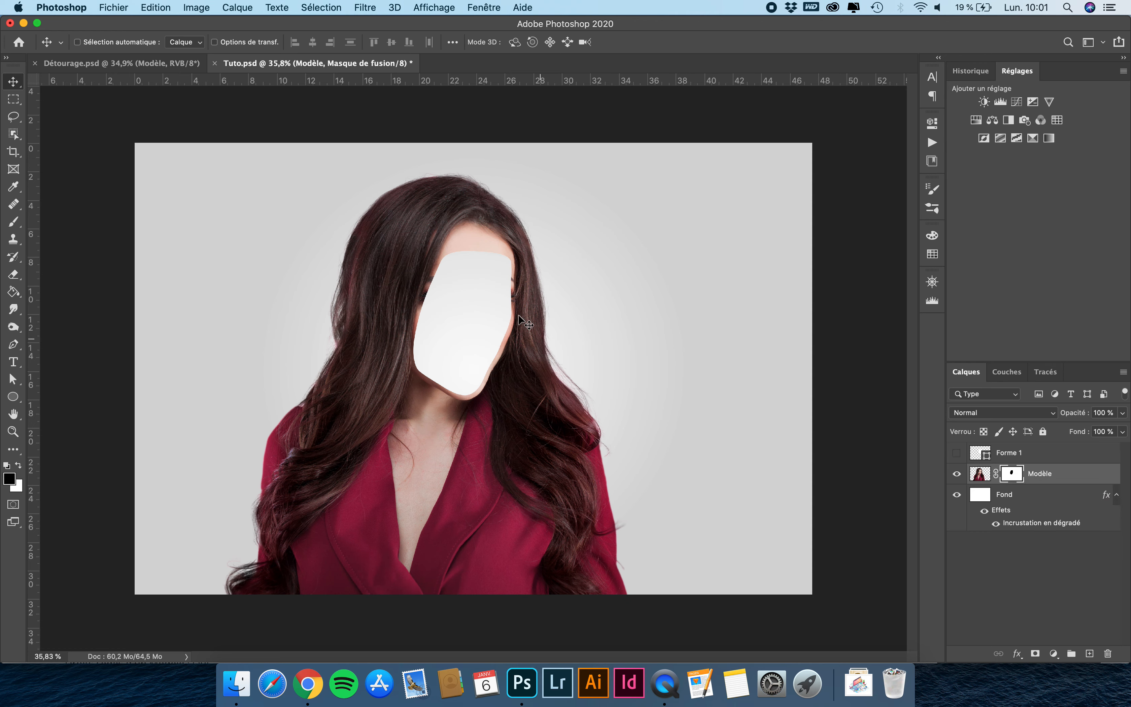
Delete the Forme 1 layer and briefly hide the Fond layer to check the cut-out.
{"action": "left_click", "coordinate": [1026, 461]}
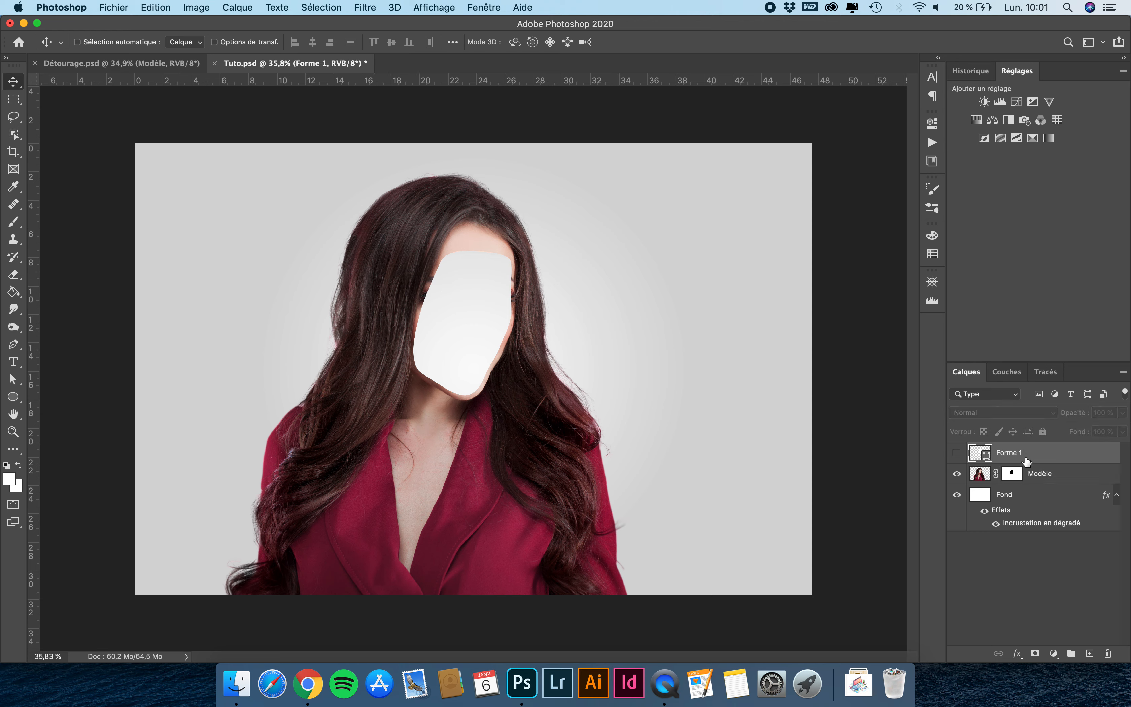
{"action": "key", "text": "BackSpace"}
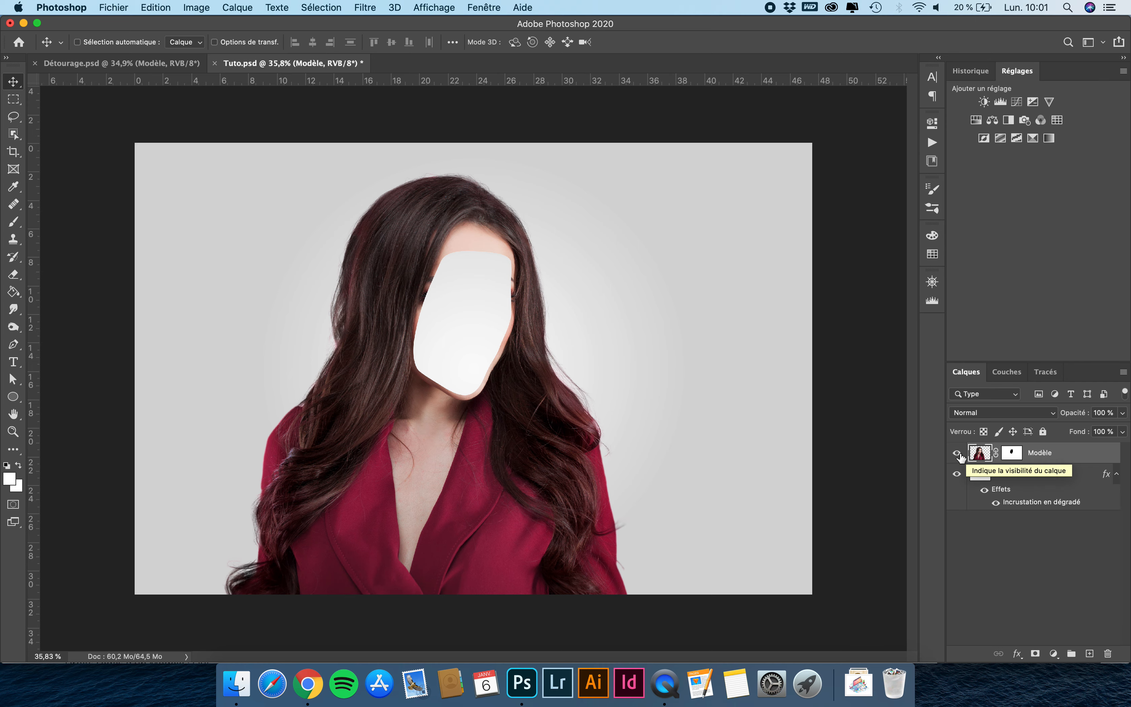
{"action": "left_click", "coordinate": [957, 475]}
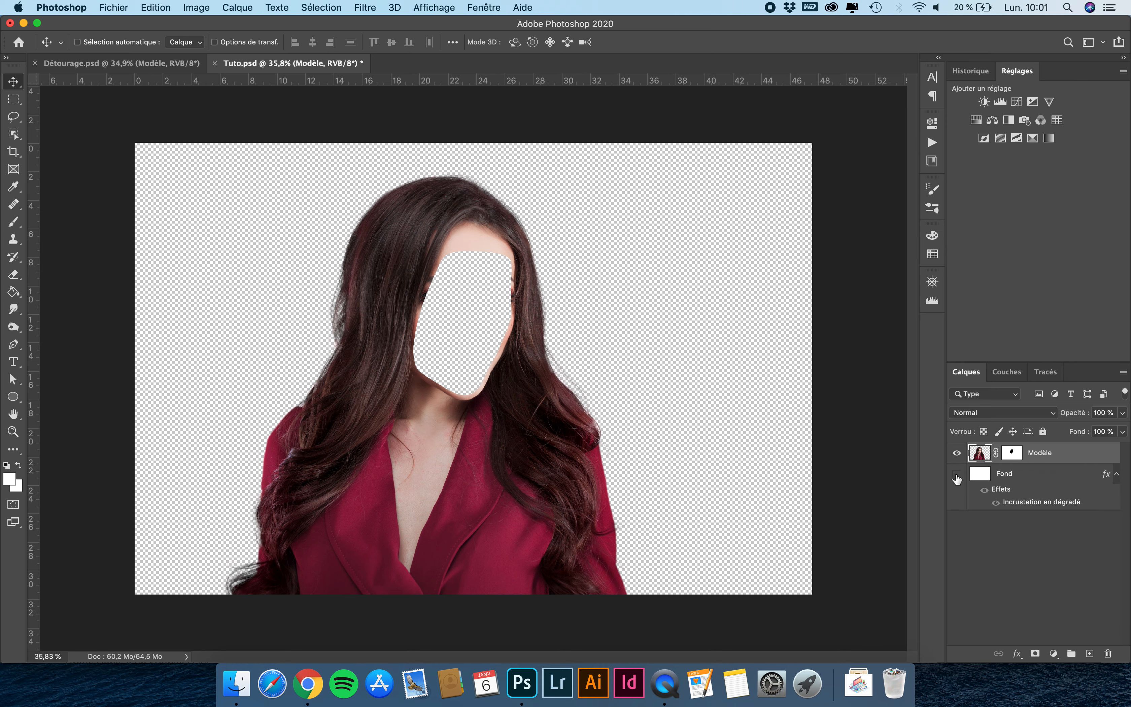
{"action": "left_click", "coordinate": [957, 474]}
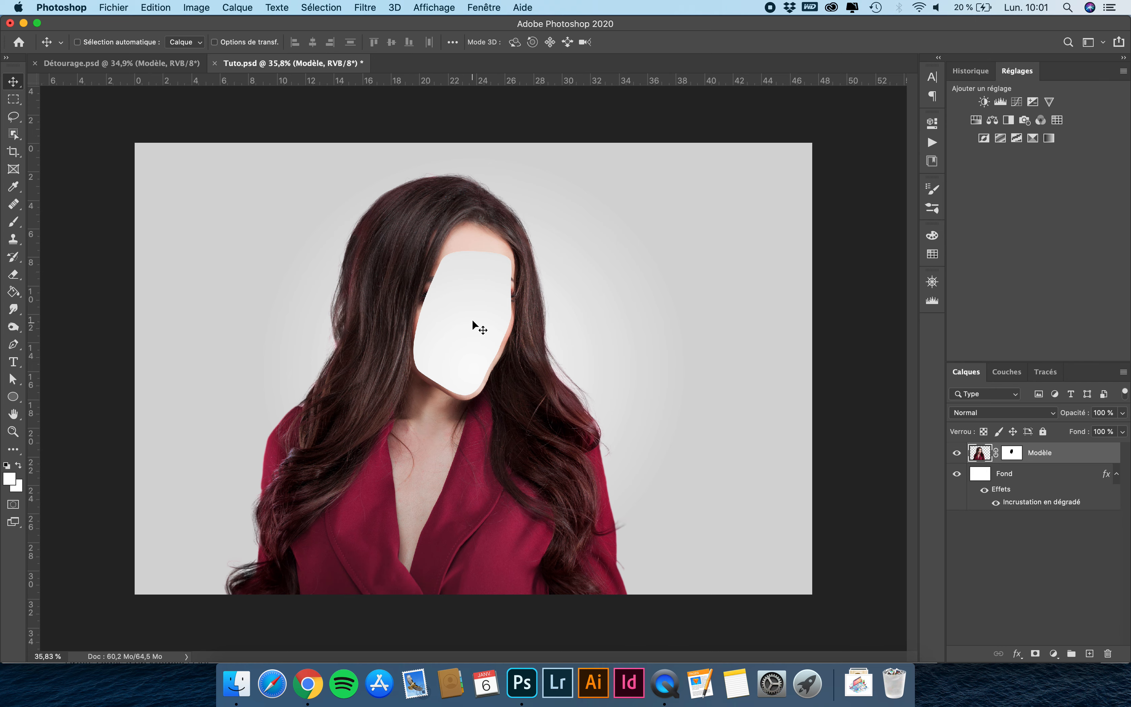
{"action": "scroll", "coordinate": [470, 316], "scroll_direction": "up", "scroll_amount": 3}
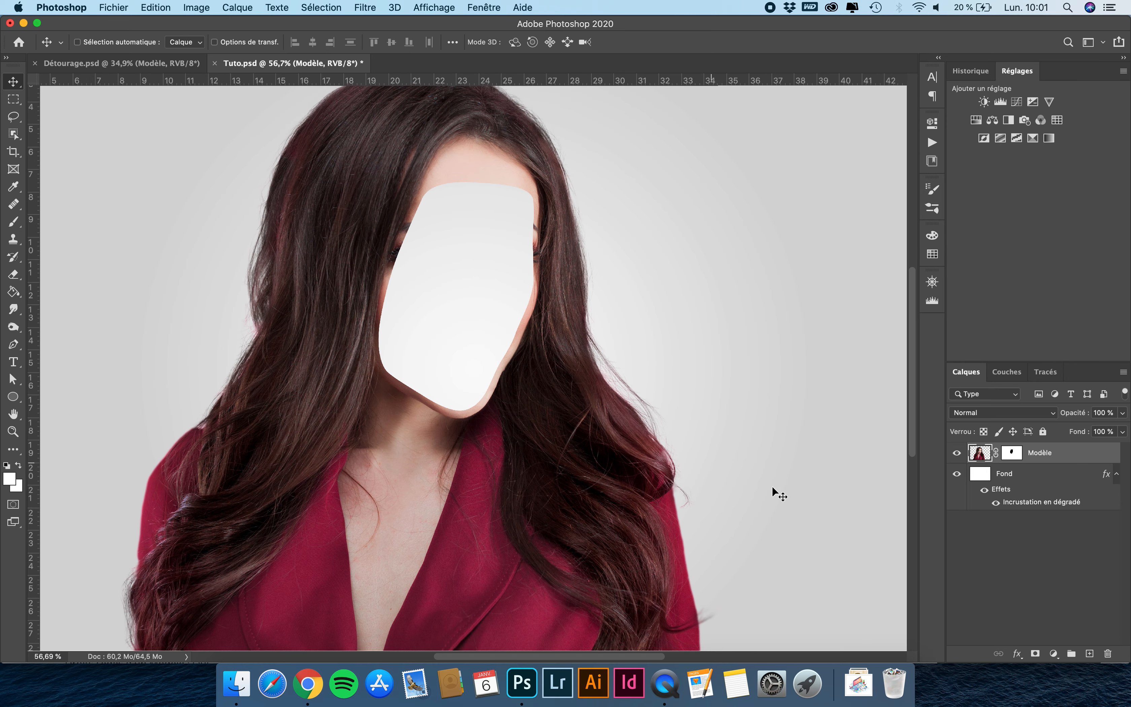
Draw a closed Pen shape above the Fond layer, with a curved inner edge, covering the right half of the face hole from forehead past chin.
{"action": "left_click", "coordinate": [1033, 481]}
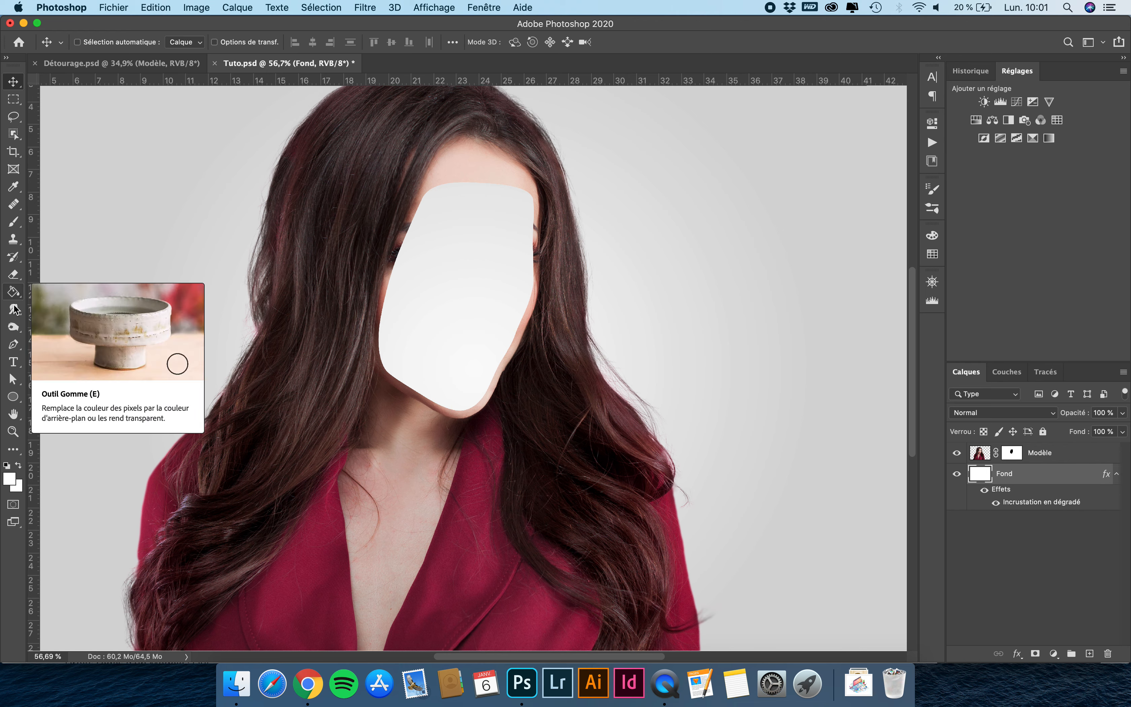
{"action": "left_click", "coordinate": [13, 344]}
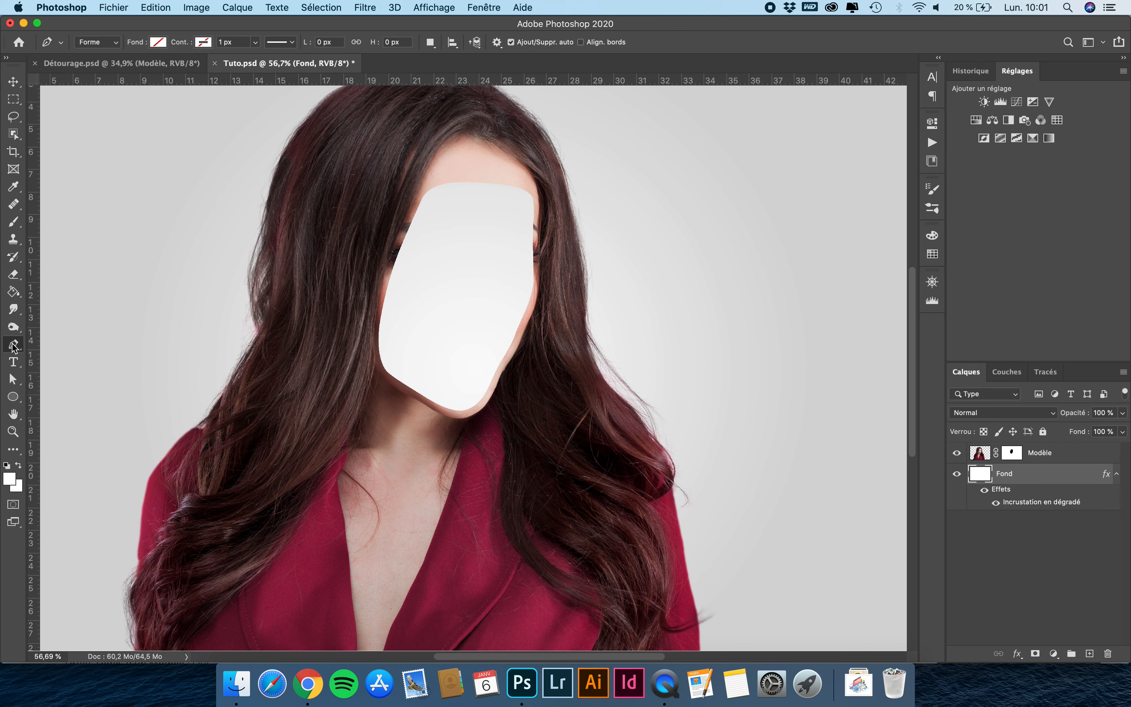
{"action": "left_click", "coordinate": [489, 161]}
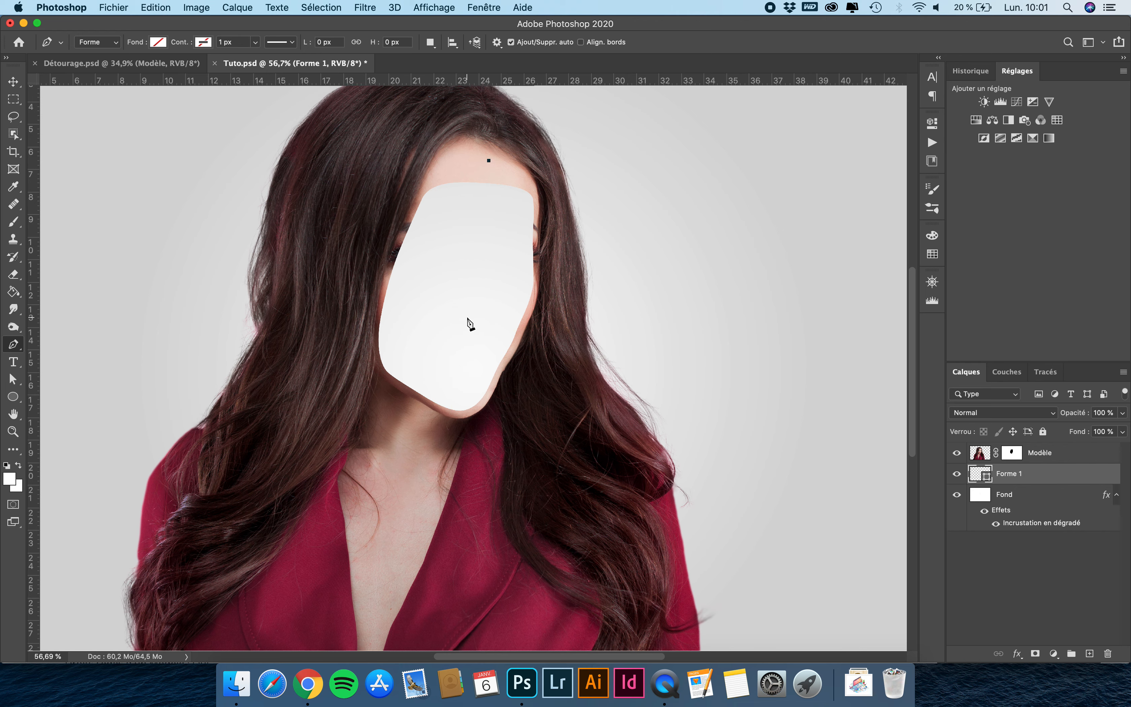
{"action": "left_click_drag", "start_coordinate": [460, 323], "coordinate": [430, 407]}
{"action": "left_click", "coordinate": [398, 426]}
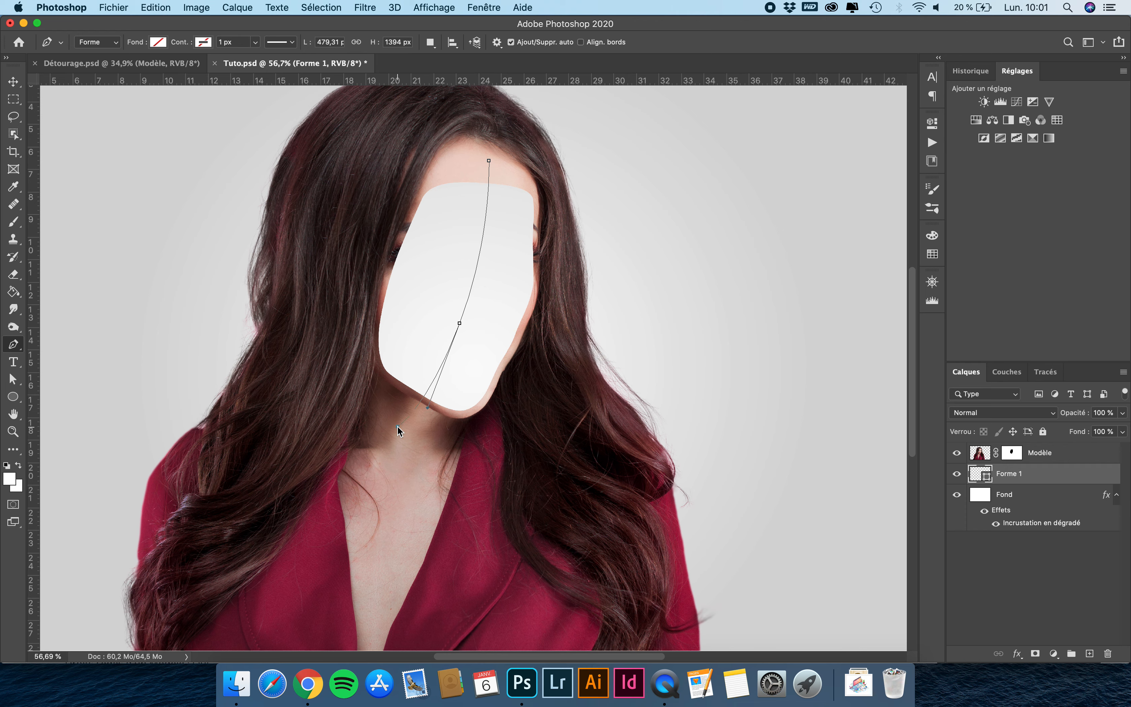
{"action": "left_click", "coordinate": [515, 437]}
{"action": "left_click", "coordinate": [559, 304]}
{"action": "left_click", "coordinate": [550, 178]}
{"action": "left_click", "coordinate": [490, 161]}
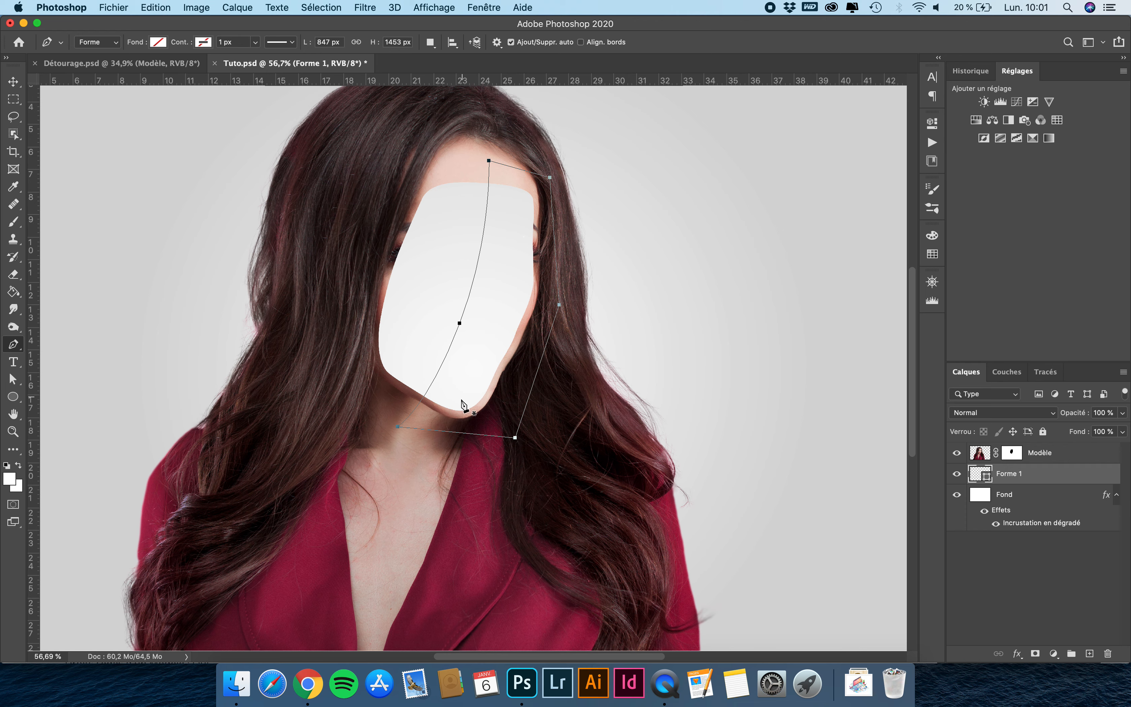
Fill the new shape with a skin tone sampled from the forehead, darkened to #d0b3aa.
{"action": "left_click", "coordinate": [159, 42]}
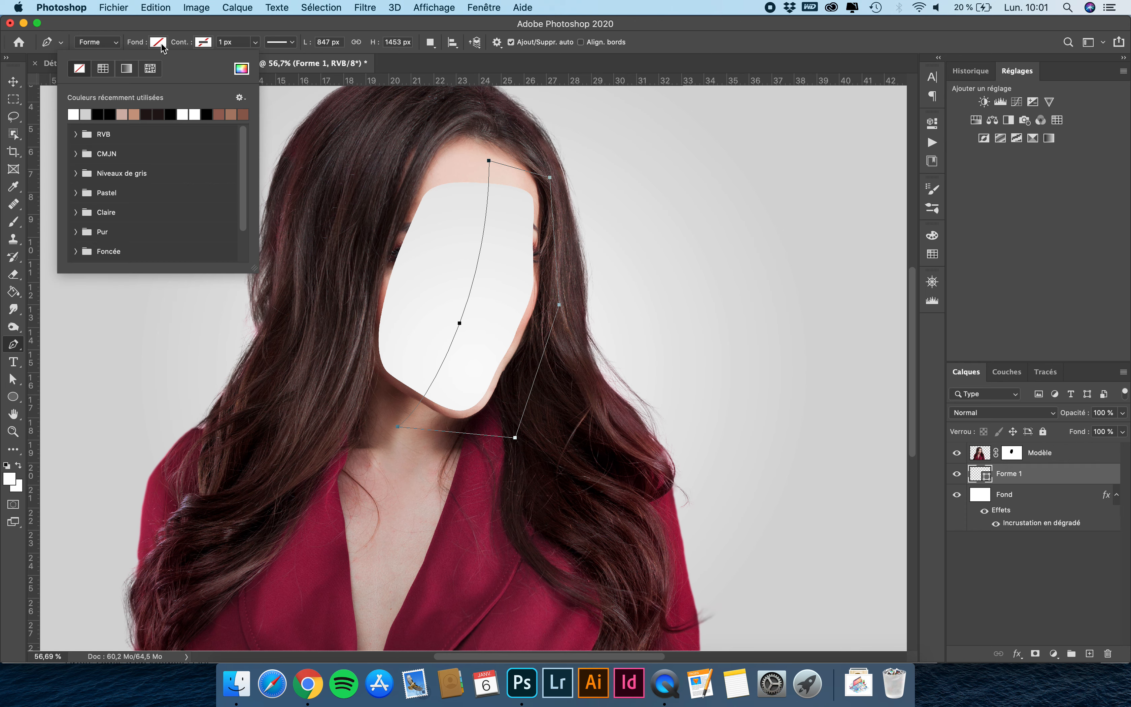
{"action": "left_click", "coordinate": [241, 70]}
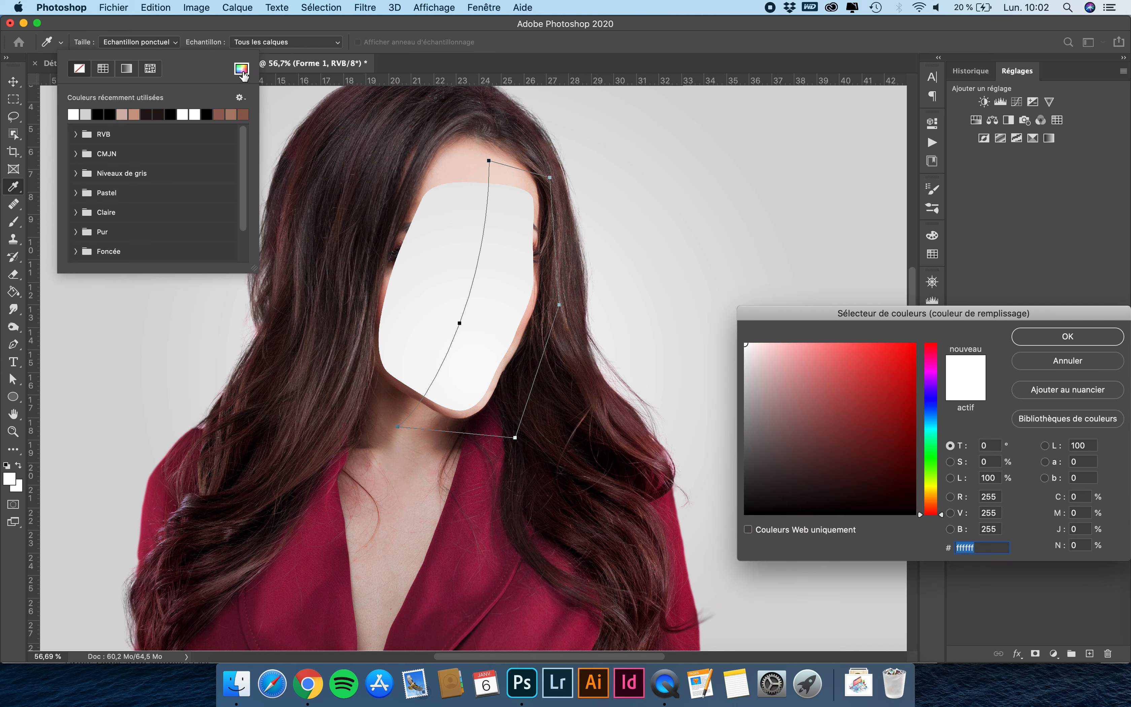
{"action": "left_click", "coordinate": [449, 171]}
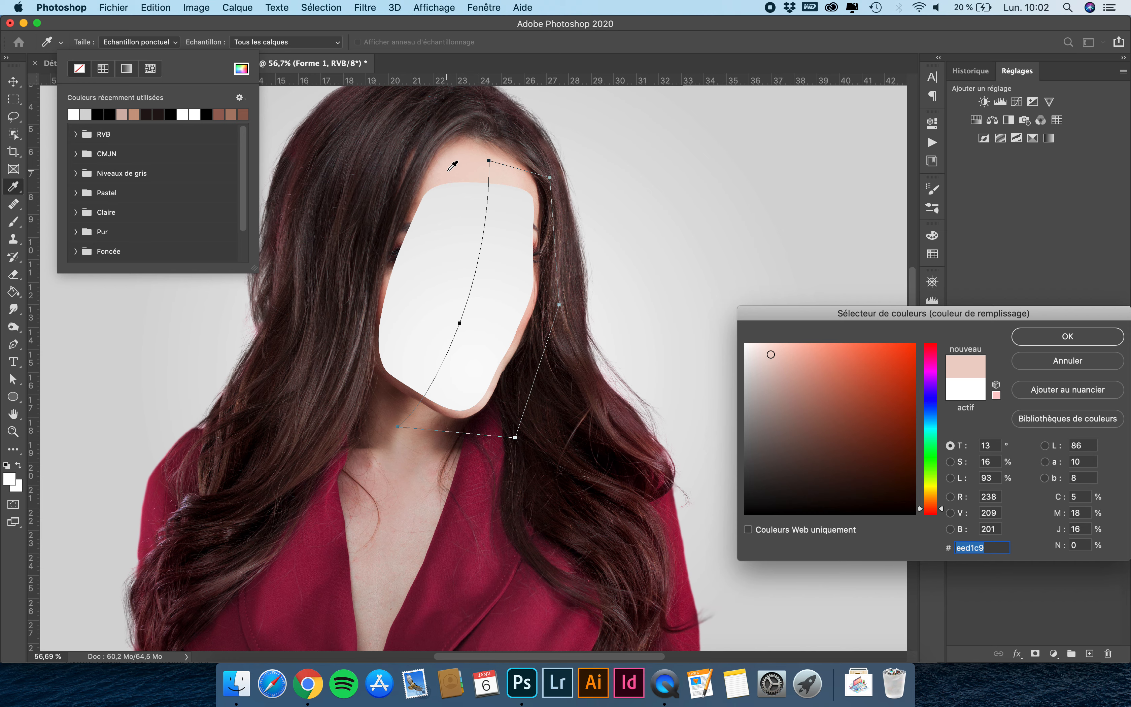
{"action": "left_click", "coordinate": [1055, 337]}
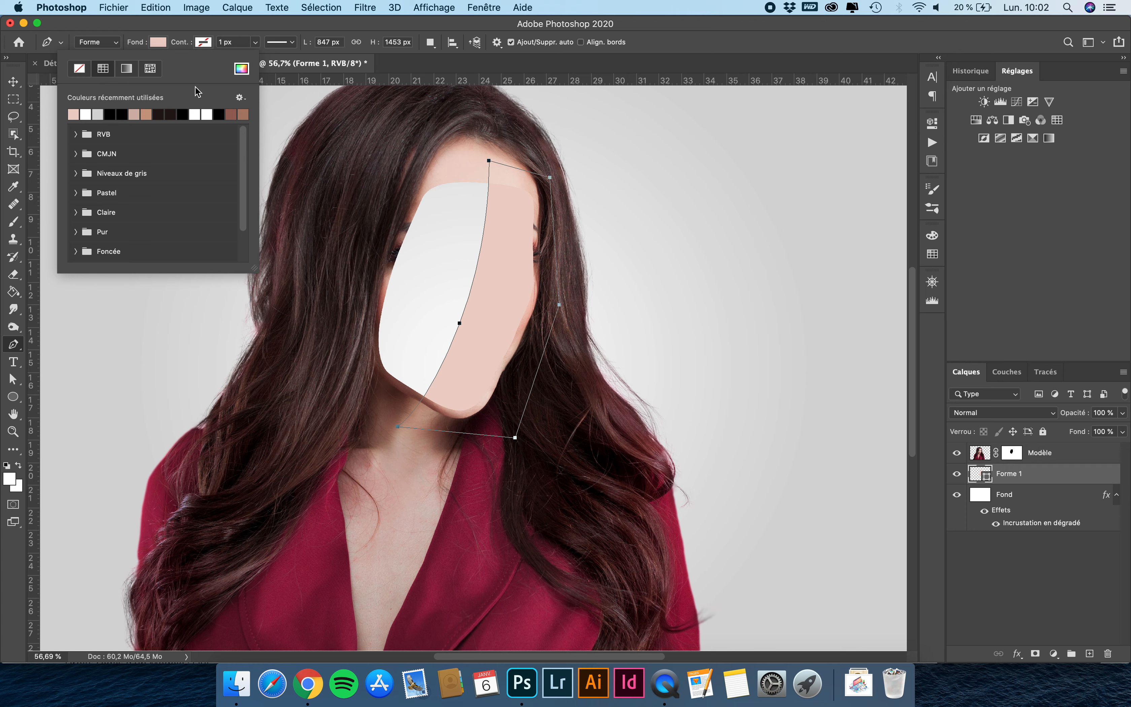
{"action": "left_click", "coordinate": [242, 69]}
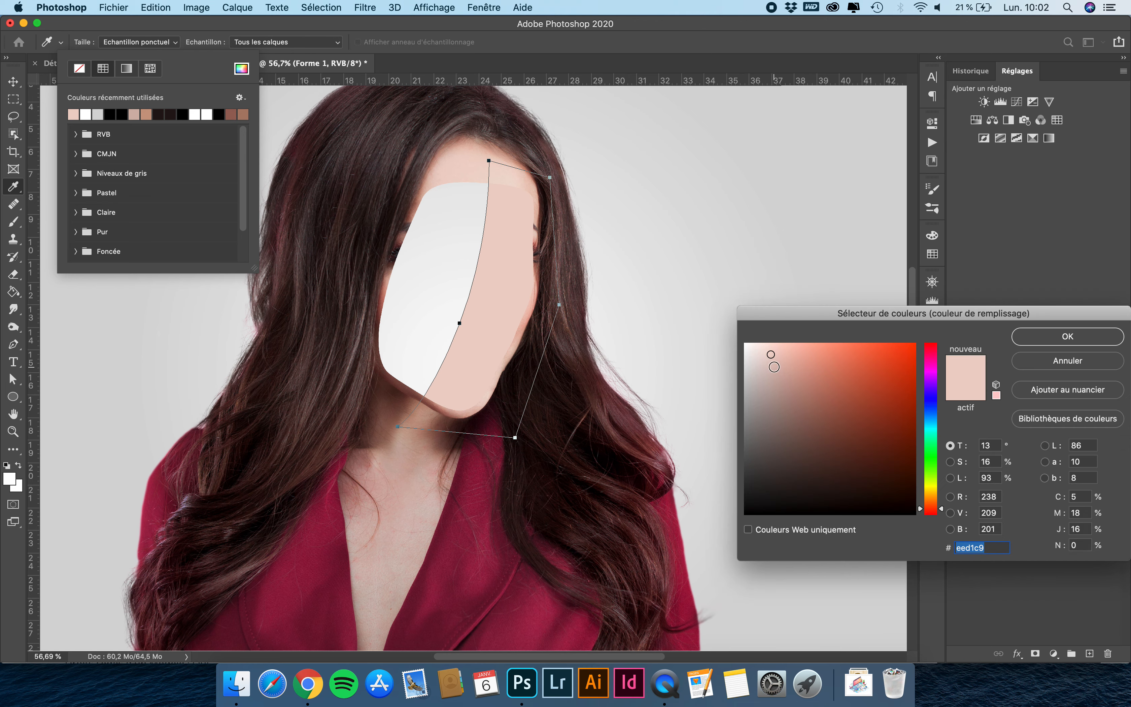
{"action": "left_click", "coordinate": [774, 368]}
{"action": "left_click", "coordinate": [775, 375]}
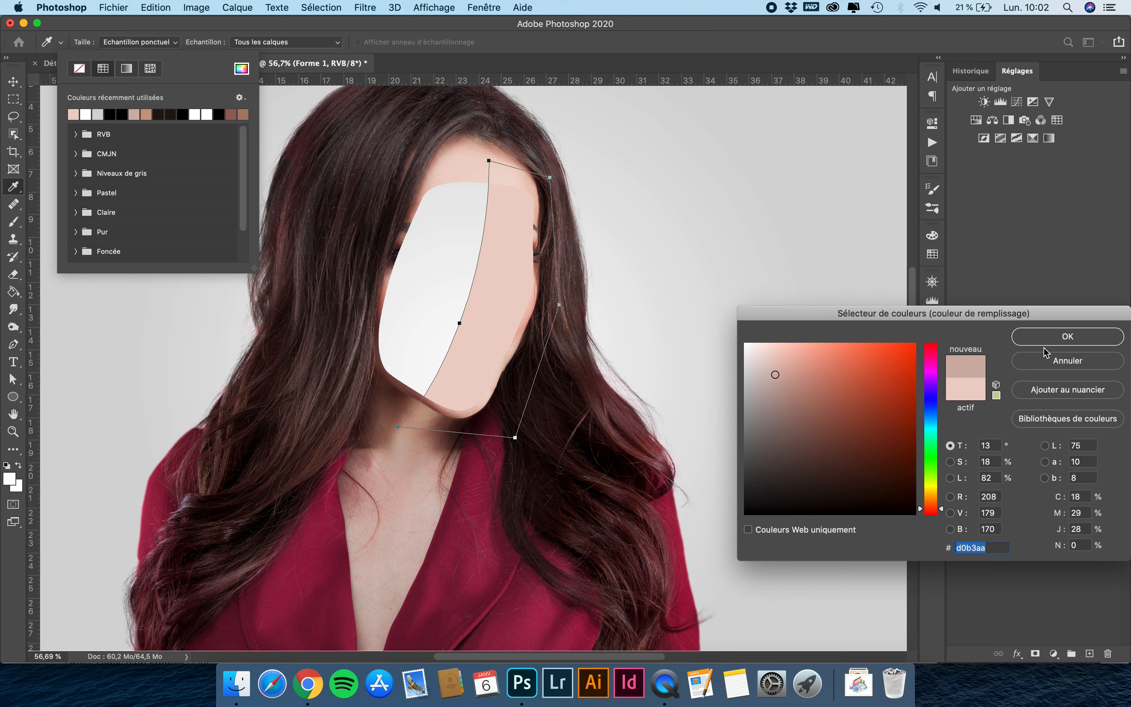
{"action": "left_click", "coordinate": [1052, 339]}
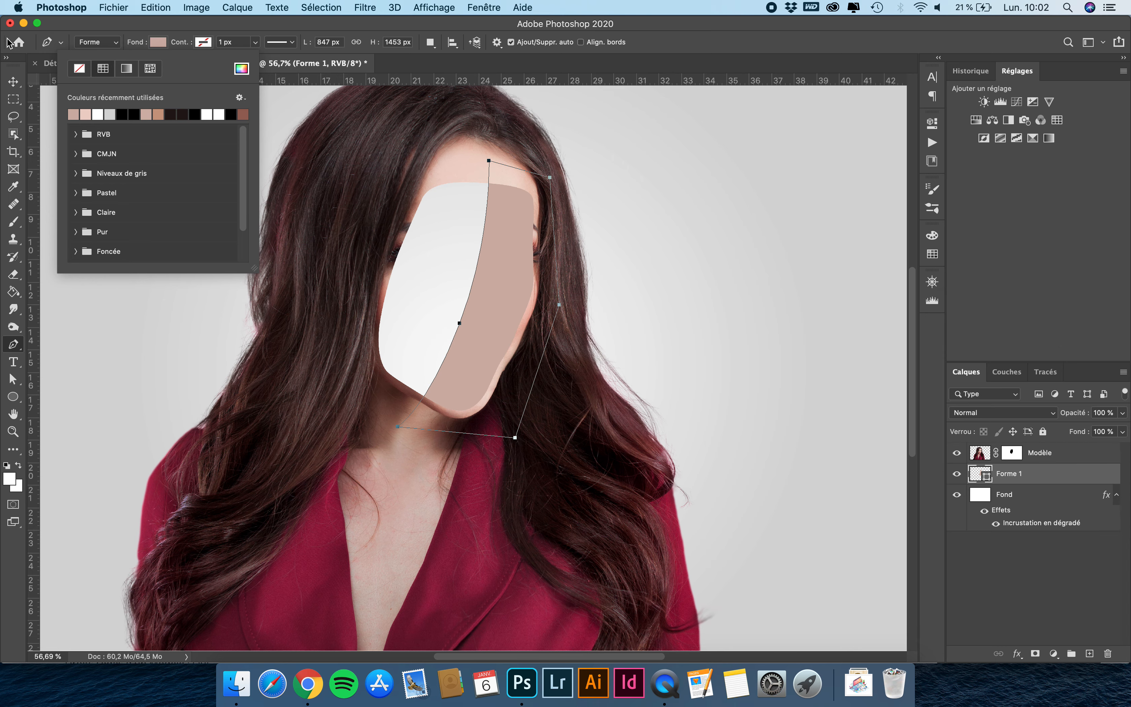
{"action": "left_click", "coordinate": [13, 82]}
Add a new layer above Modèle, name it "Tampon de duplication" and clip it to the Modèle layer.
{"action": "scroll", "coordinate": [652, 272], "scroll_direction": "down", "scroll_amount": 3}
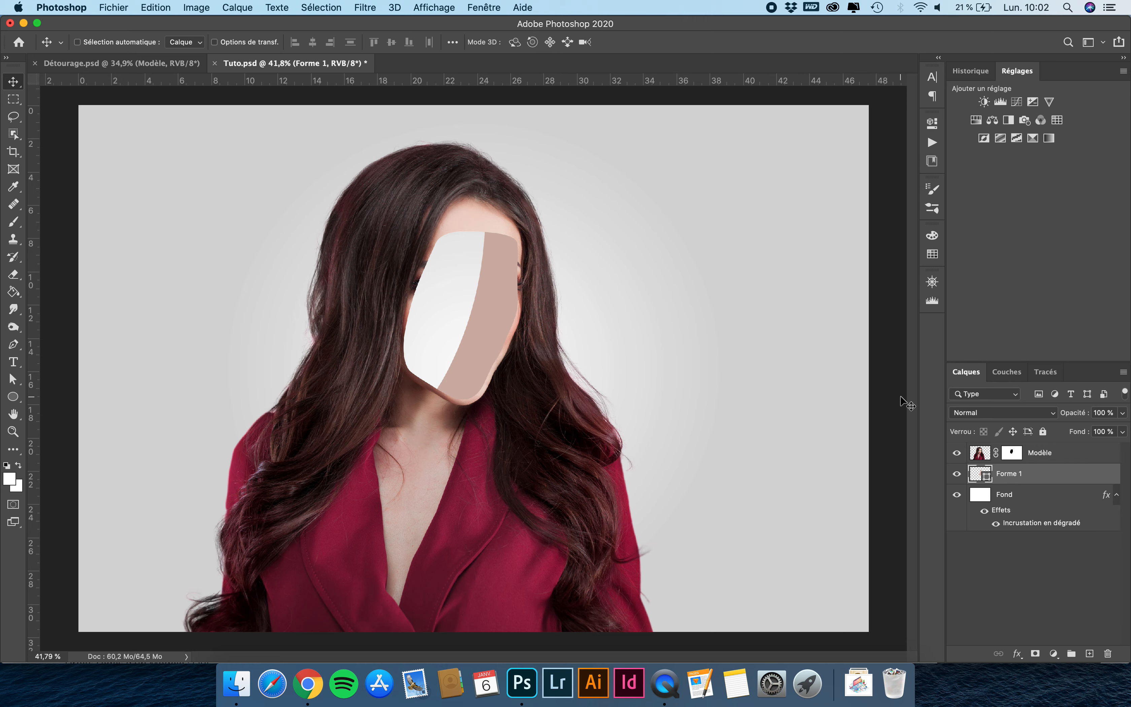
{"action": "scroll", "coordinate": [473, 300], "scroll_direction": "up", "scroll_amount": 4}
{"action": "scroll", "coordinate": [473, 301], "scroll_direction": "up", "scroll_amount": 2}
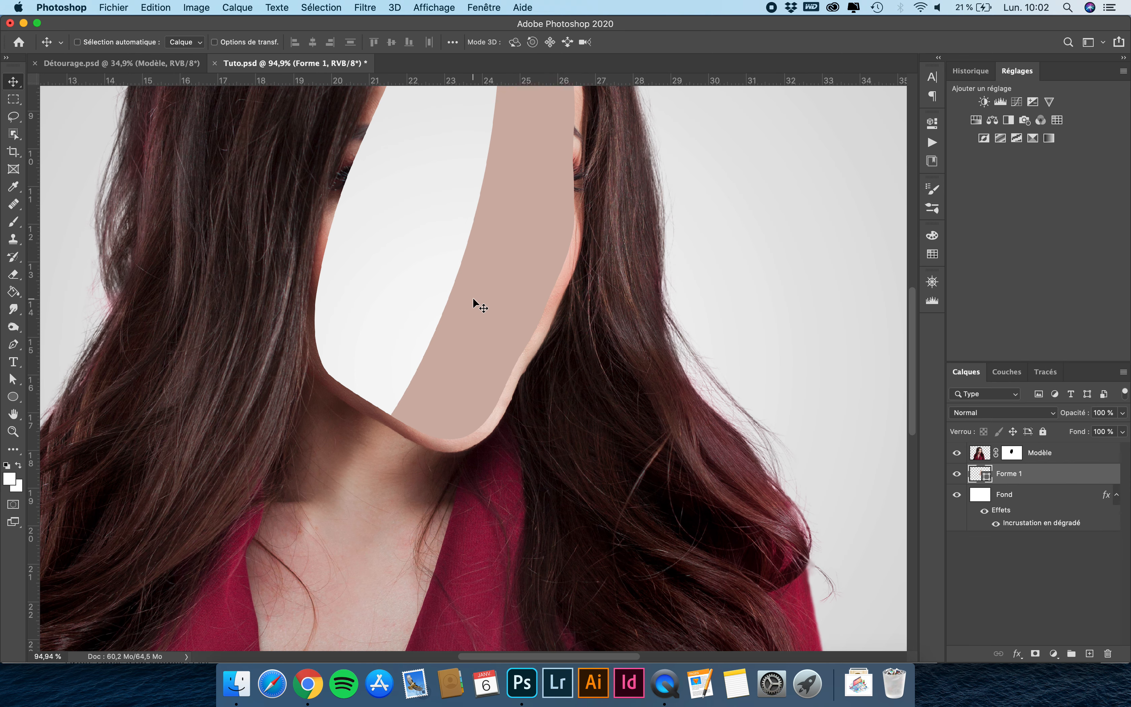
{"action": "scroll", "coordinate": [473, 302], "scroll_direction": "up", "scroll_amount": 2}
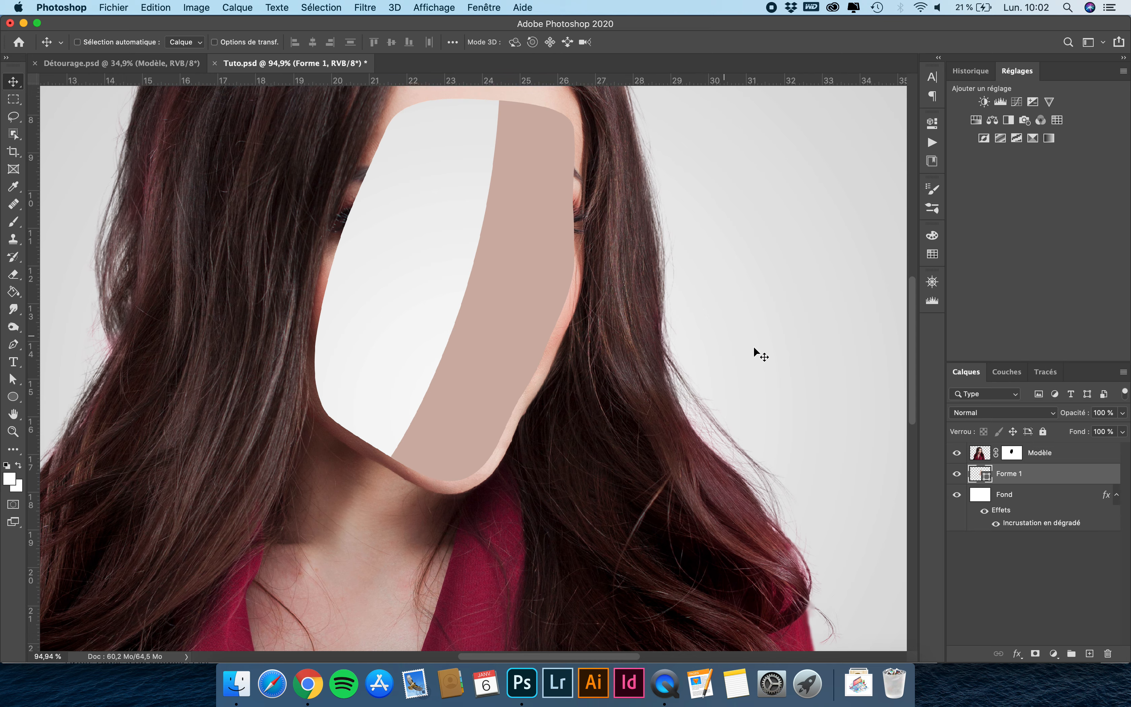
{"action": "scroll", "coordinate": [454, 195], "scroll_direction": "up", "scroll_amount": 3}
{"action": "scroll", "coordinate": [453, 194], "scroll_direction": "up", "scroll_amount": 1}
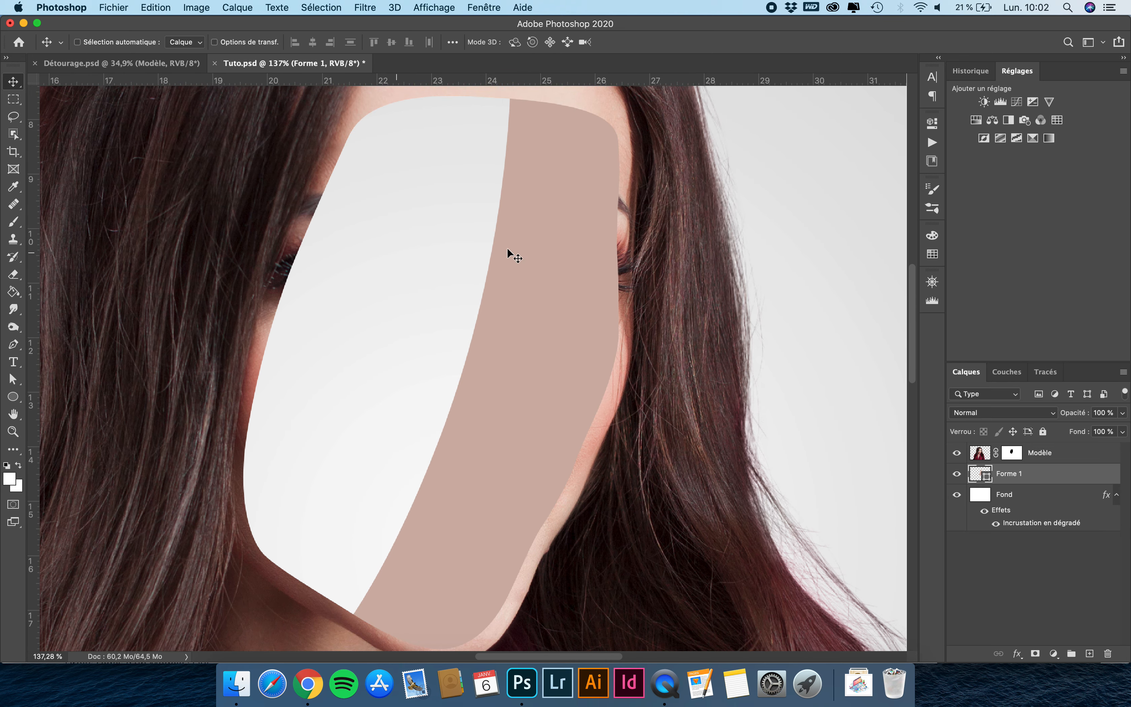
{"action": "left_click", "coordinate": [1050, 458]}
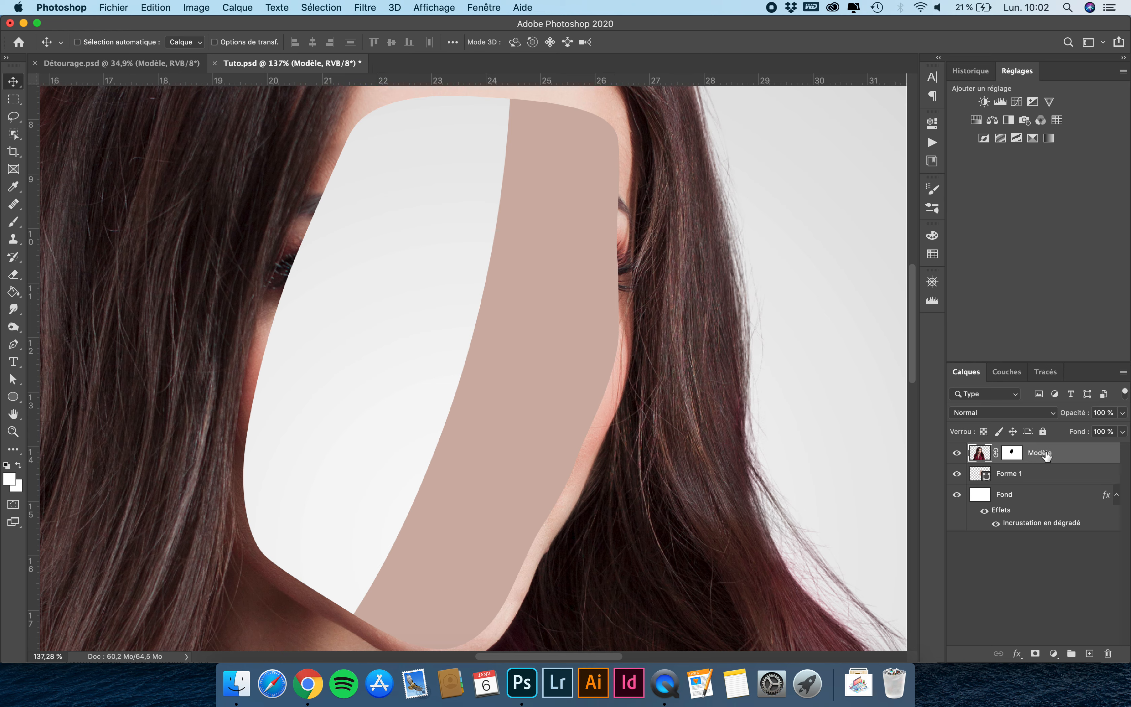
{"action": "left_click", "coordinate": [1090, 653]}
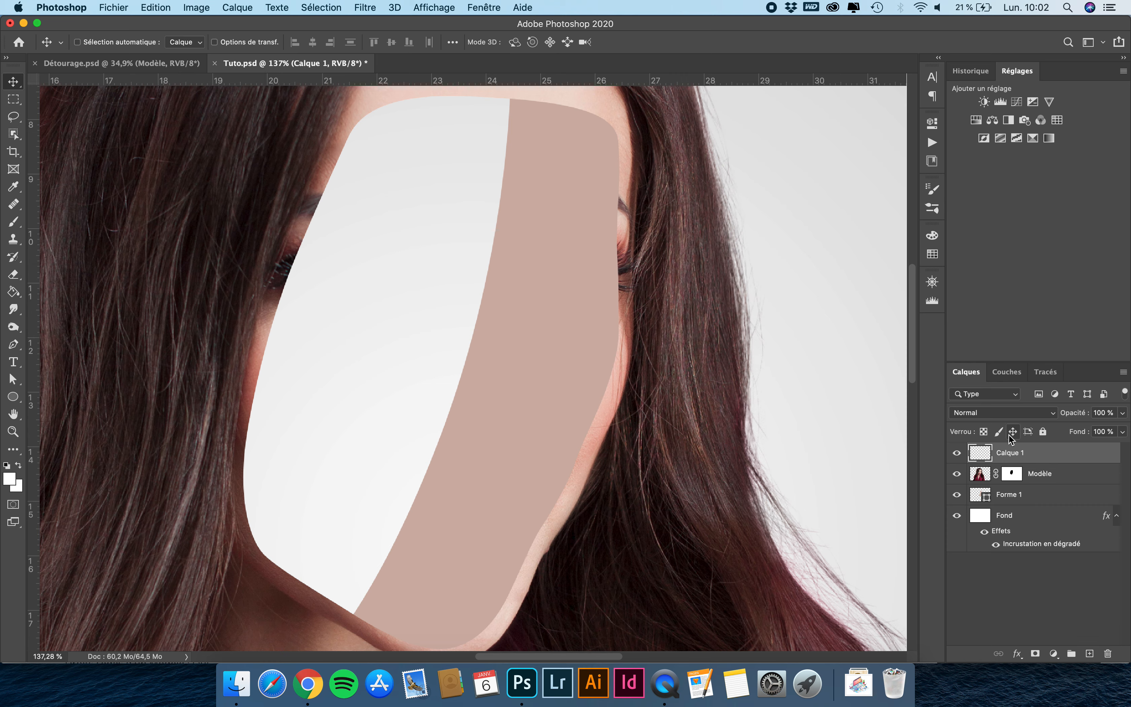
{"action": "double_click", "coordinate": [1011, 452]}
{"action": "type", "text": "Tampon de duplication"}
{"action": "key", "text": "Return"}
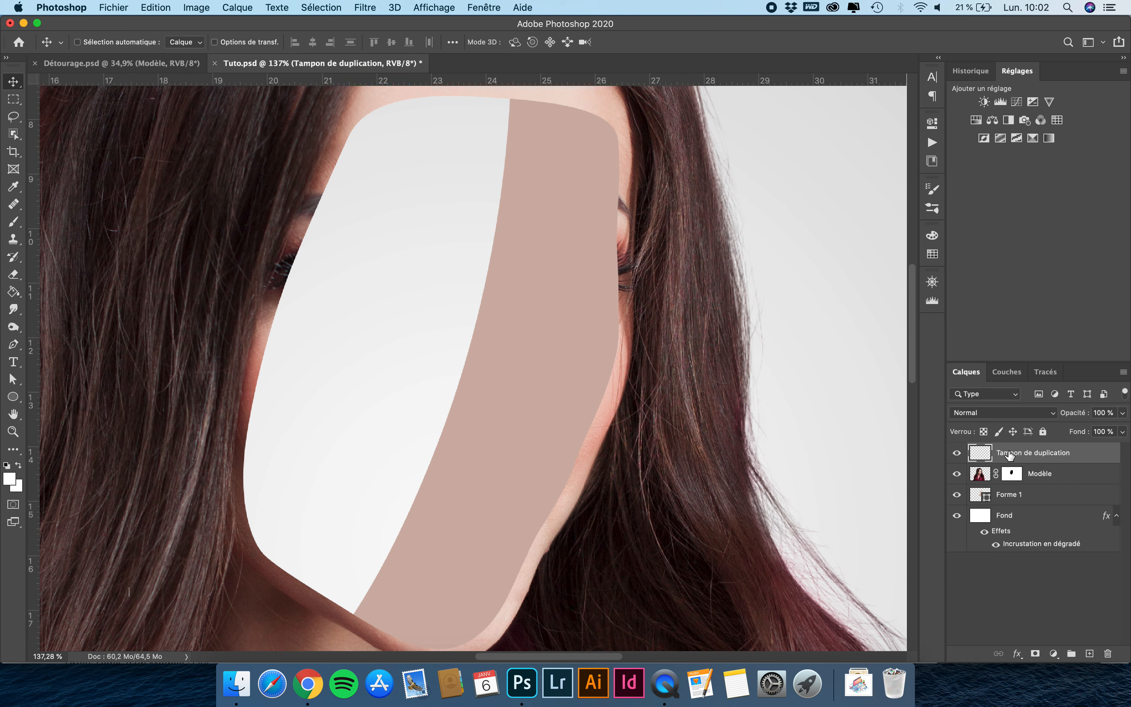
{"action": "left_click", "coordinate": [987, 471], "text": "alt"}
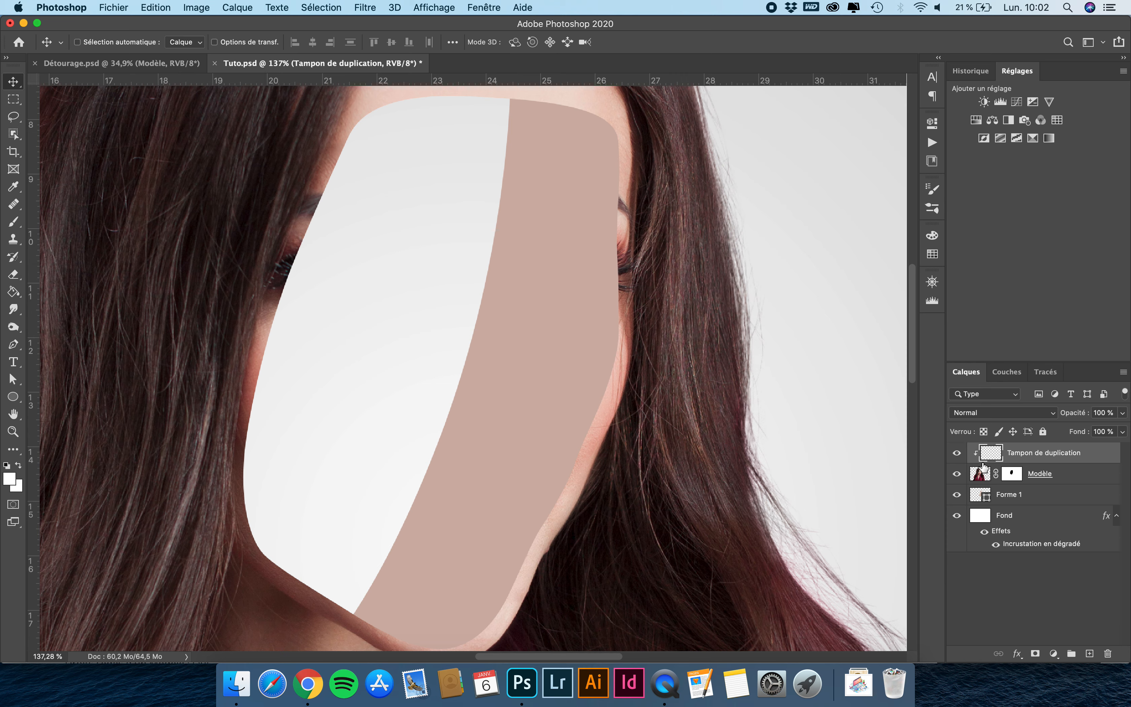
Remove the eyebrow remnant beside the hole's right edge with a soft 90 px Clone Stamp sampling "Actif et inférieurs", using the nearby skin.
{"action": "left_click", "coordinate": [14, 239]}
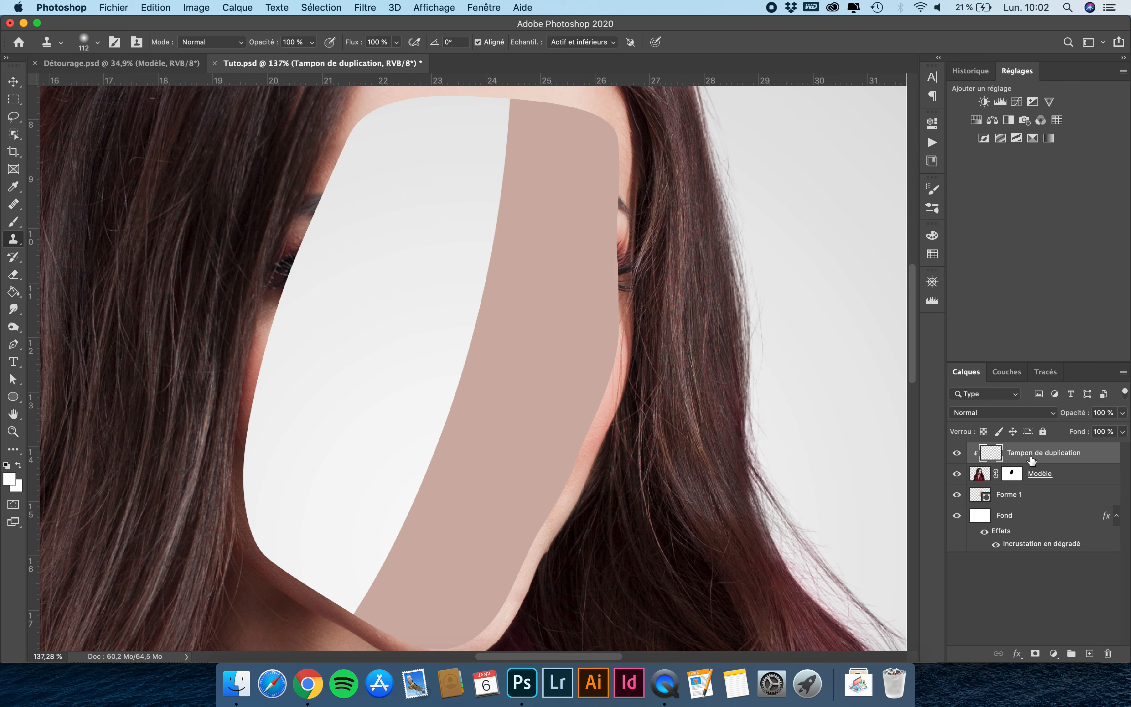
{"action": "scroll", "coordinate": [613, 322], "scroll_direction": "up", "scroll_amount": 3}
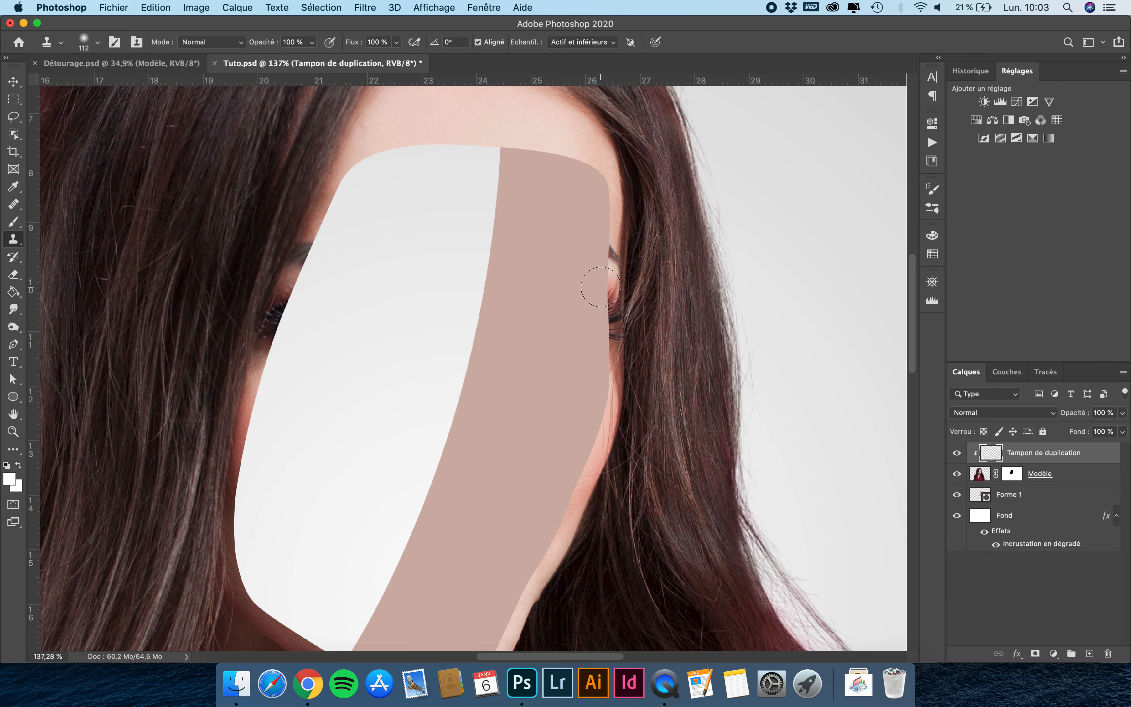
{"action": "scroll", "coordinate": [601, 286], "scroll_direction": "up", "scroll_amount": 5}
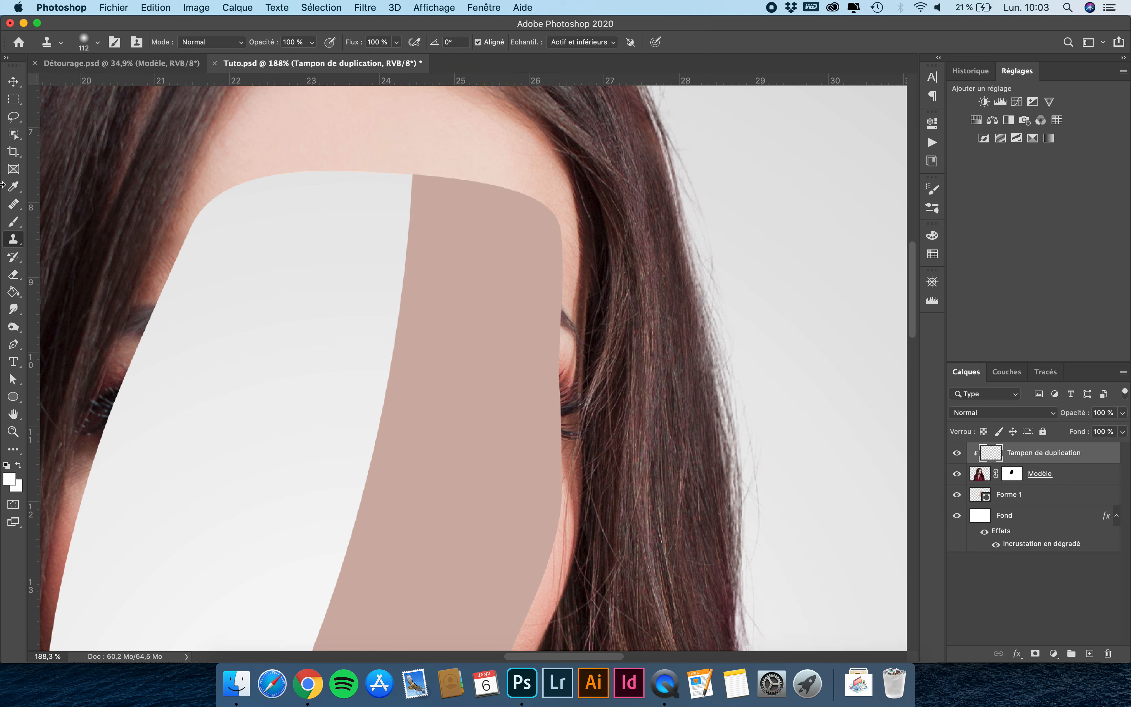
{"action": "left_click", "coordinate": [597, 44]}
{"action": "left_click", "coordinate": [598, 43]}
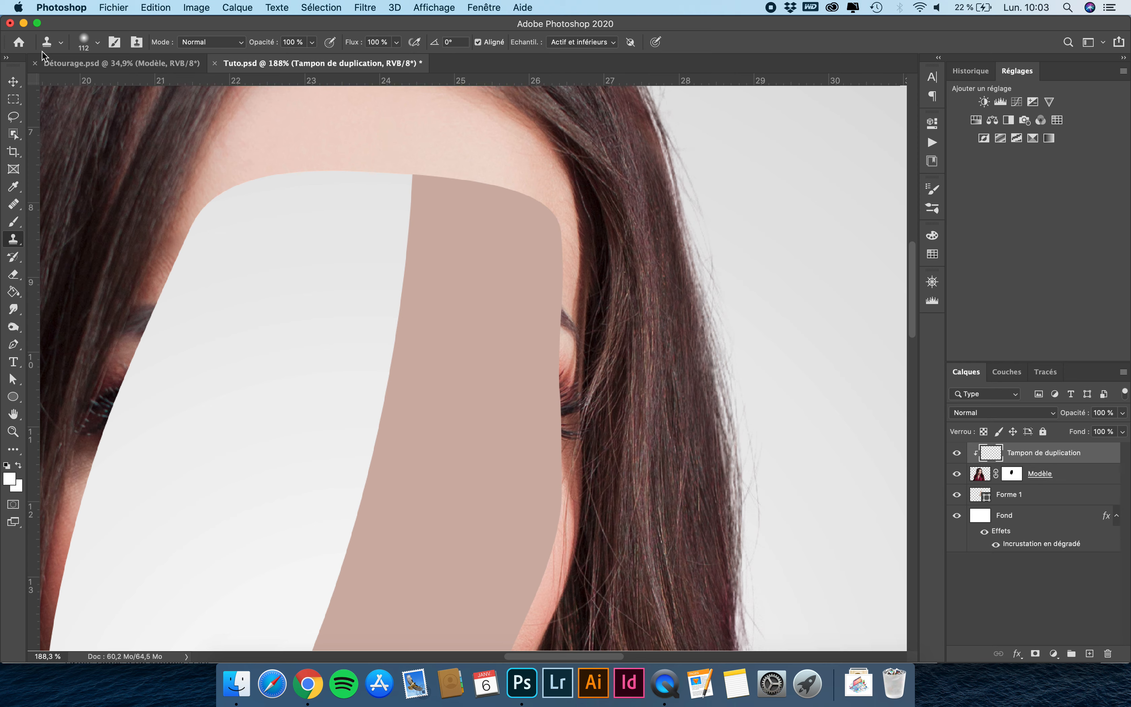
{"action": "left_click", "coordinate": [83, 42]}
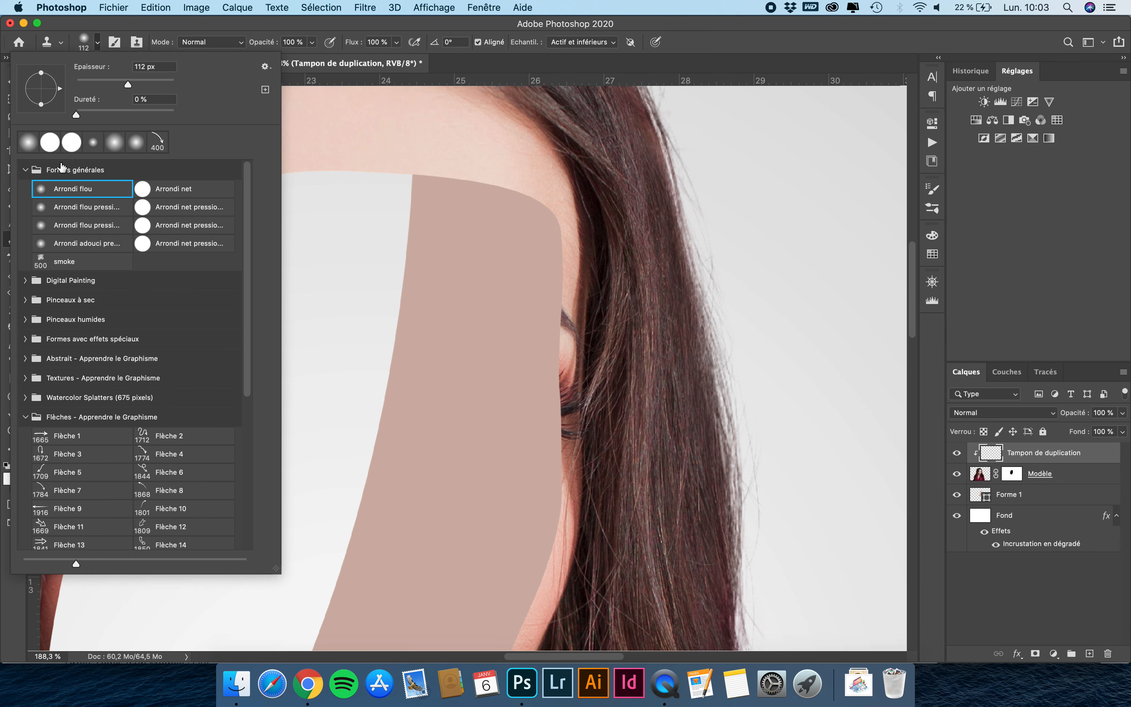
{"action": "left_click", "coordinate": [93, 21]}
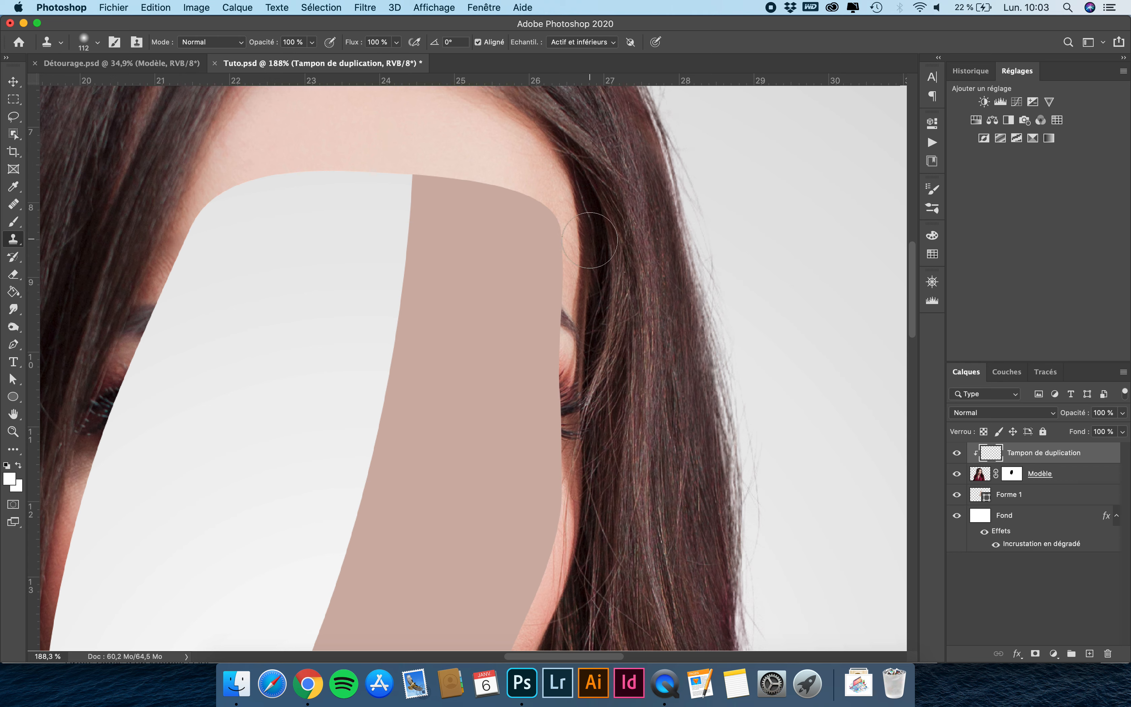
{"action": "left_click_drag", "start_coordinate": [574, 283], "coordinate": [559, 282]}
{"action": "left_click", "coordinate": [575, 286], "text": "alt"}
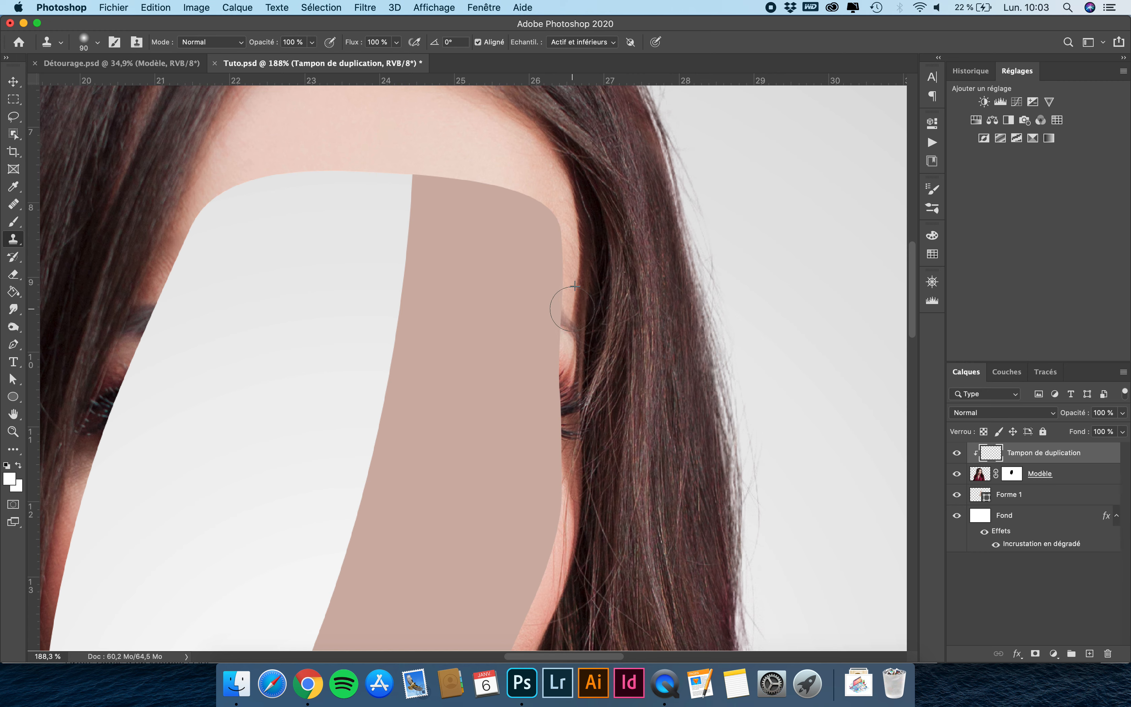
{"action": "mouse_move", "coordinate": [573, 309]}
{"action": "left_mouse_down"}
{"action": "mouse_move", "coordinate": [574, 310]}
{"action": "mouse_move", "coordinate": [571, 382]}
{"action": "left_mouse_up"}
{"action": "left_click", "coordinate": [575, 311], "text": "alt"}
{"action": "left_click", "coordinate": [573, 337], "text": "alt"}
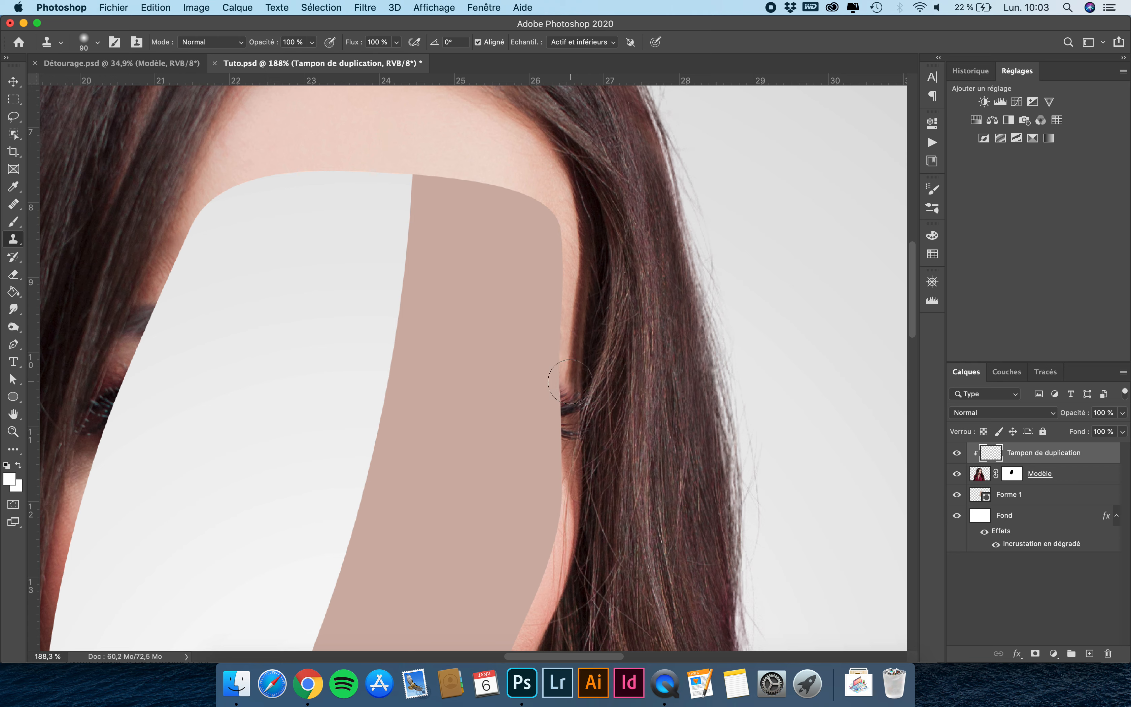
Clone nearby skin over the eye and eyelash remnants on the hole's right edge, undoing the strokes that blend badly.
{"action": "left_click", "coordinate": [568, 521], "text": "alt"}
{"action": "left_click_drag", "start_coordinate": [570, 507], "coordinate": [570, 404]}
{"action": "left_click", "coordinate": [573, 494], "text": "alt"}
{"action": "left_click", "coordinate": [576, 478], "text": "alt"}
{"action": "key", "text": "super+z"}
{"action": "left_click", "coordinate": [574, 473], "text": "alt"}
{"action": "left_click", "coordinate": [575, 449], "text": "alt"}
{"action": "key", "text": "super+z"}
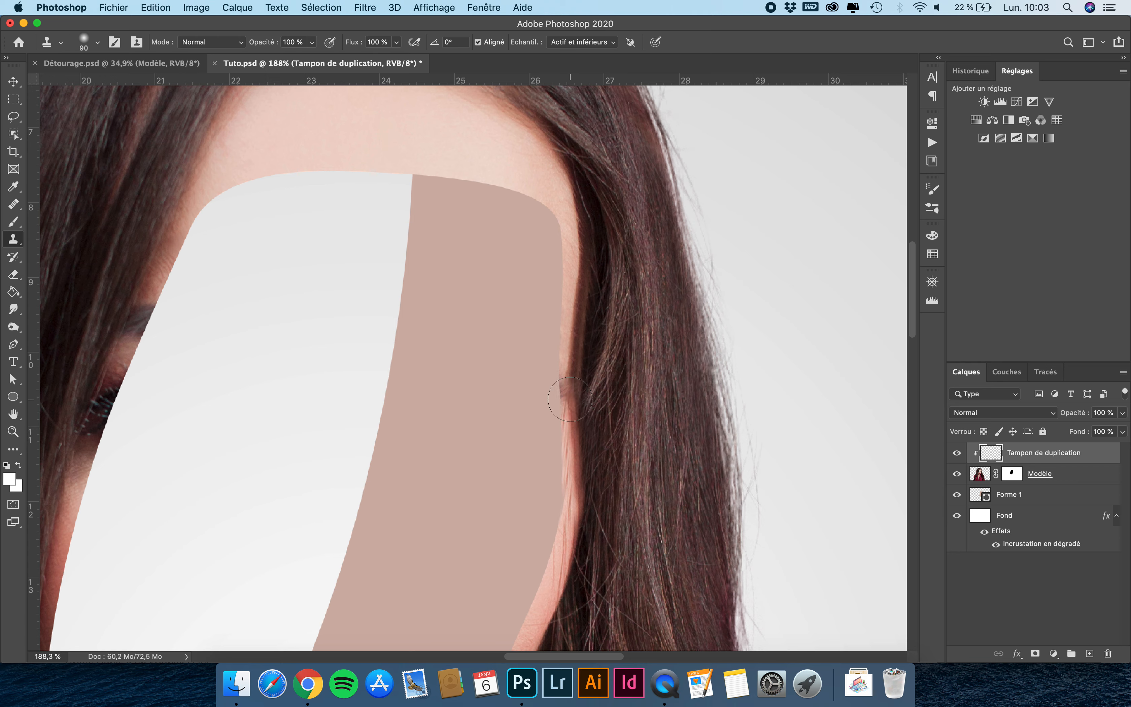
{"action": "left_click", "coordinate": [569, 363], "text": "alt"}
{"action": "left_click", "coordinate": [568, 385]}
{"action": "key", "text": "super+z"}
{"action": "left_click_drag", "start_coordinate": [569, 407], "coordinate": [568, 400]}
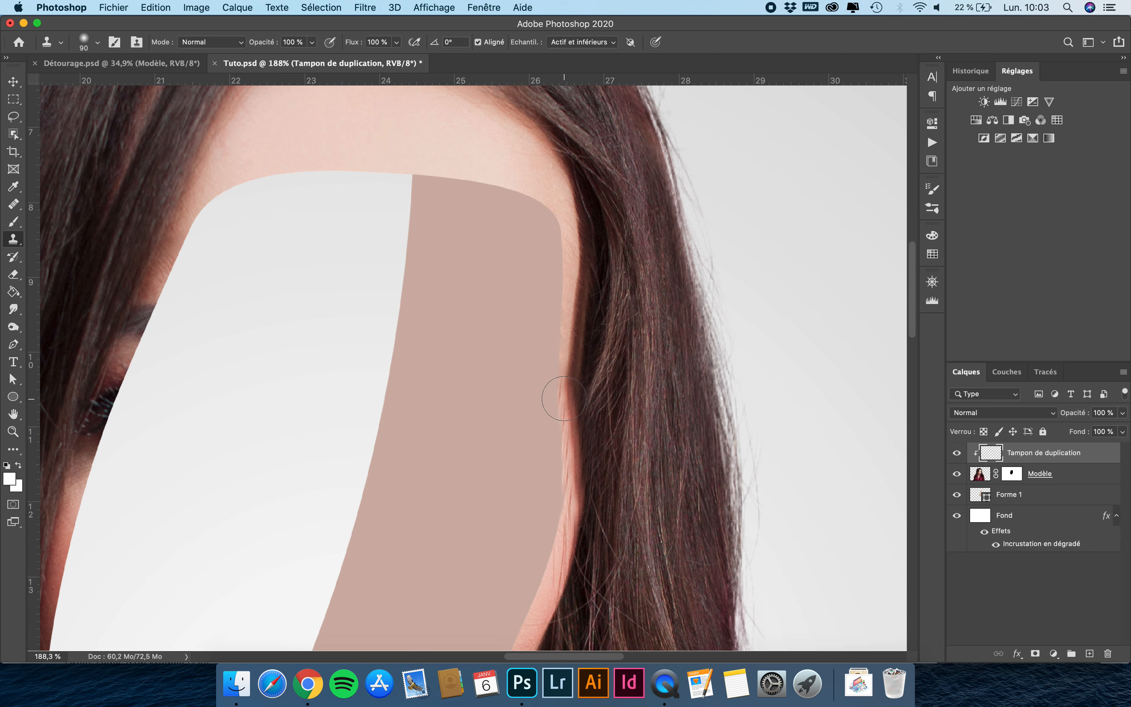
Warp the Tampon de duplication layer slightly outward along the hole's right edge using Déformation and apply it.
{"action": "scroll", "coordinate": [538, 523], "scroll_direction": "up", "scroll_amount": 5}
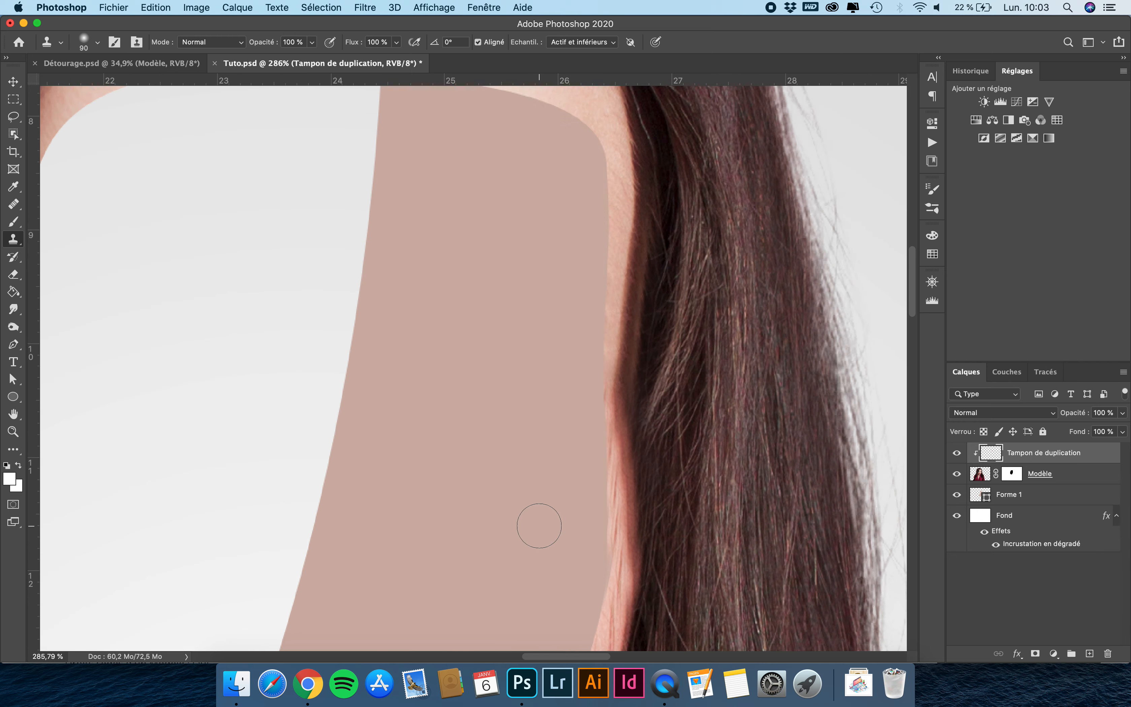
{"action": "scroll", "coordinate": [577, 417], "scroll_direction": "down", "scroll_amount": 2}
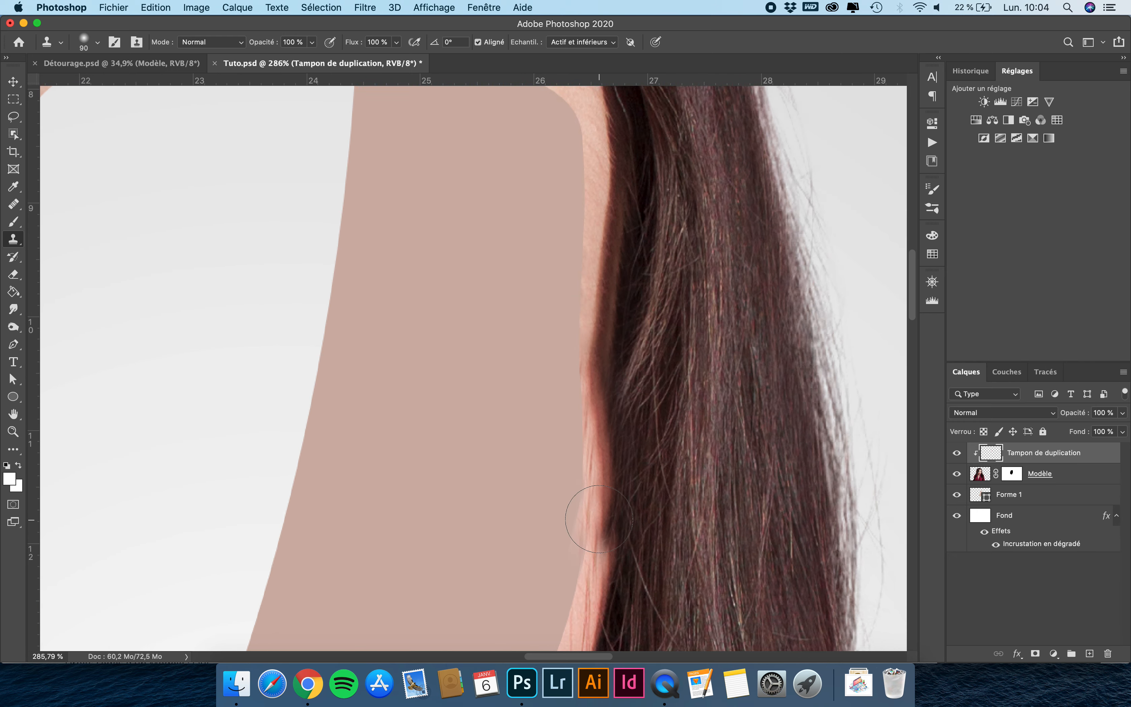
{"action": "scroll", "coordinate": [585, 518], "scroll_direction": "down", "scroll_amount": 3}
{"action": "scroll", "coordinate": [600, 519], "scroll_direction": "down", "scroll_amount": 3}
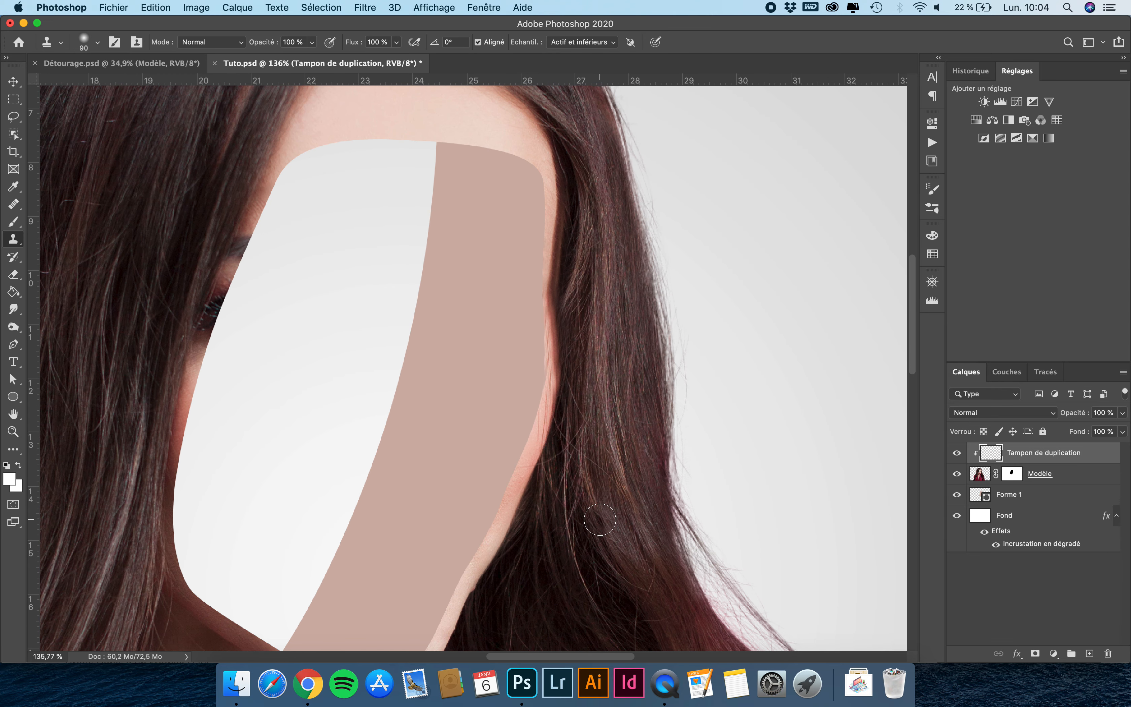
{"action": "left_click", "coordinate": [140, 6]}
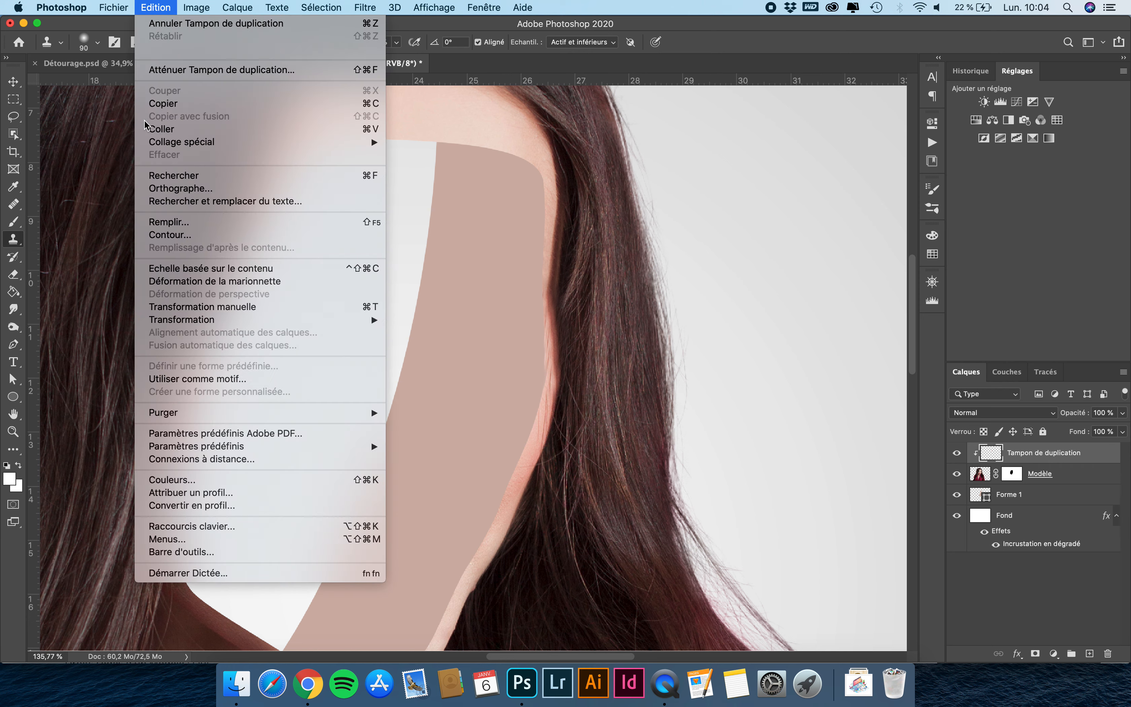
{"action": "mouse_move", "coordinate": [176, 322]}
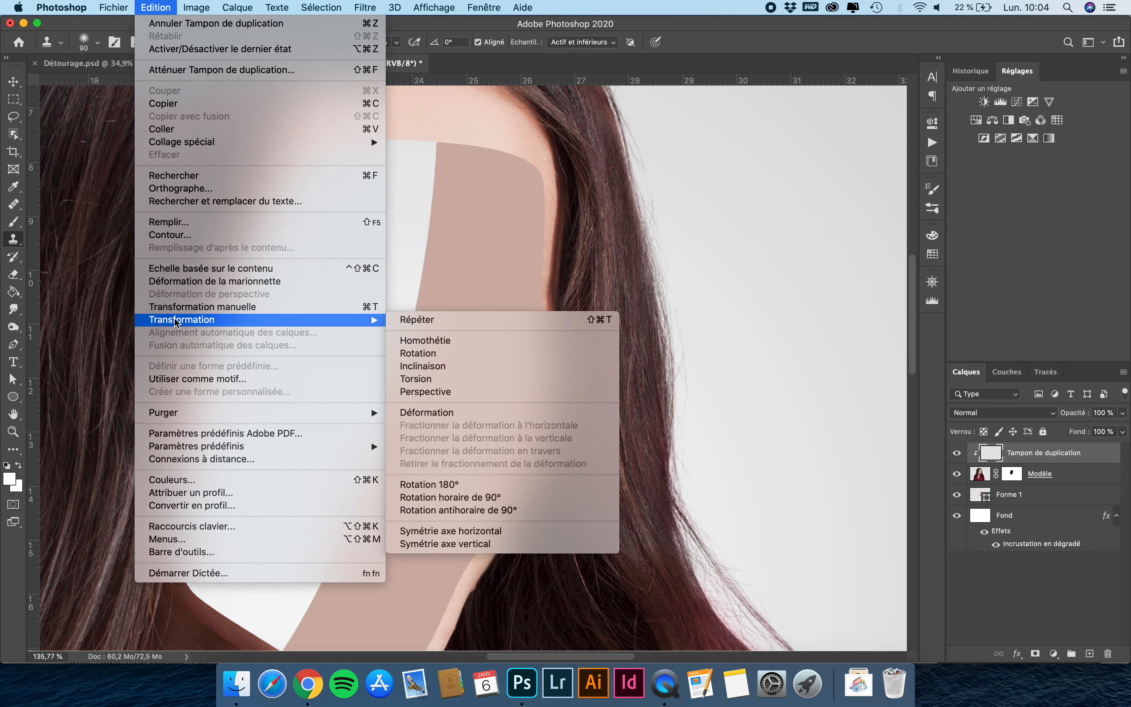
{"action": "left_click", "coordinate": [443, 412]}
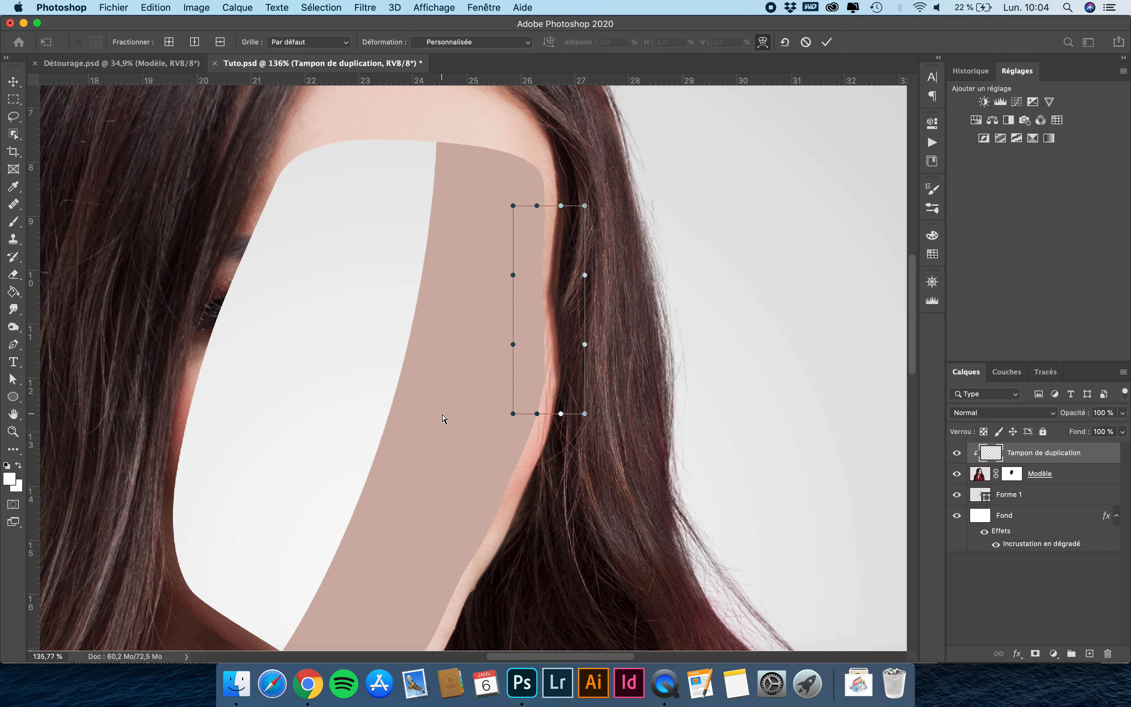
{"action": "left_click_drag", "start_coordinate": [542, 305], "coordinate": [571, 312]}
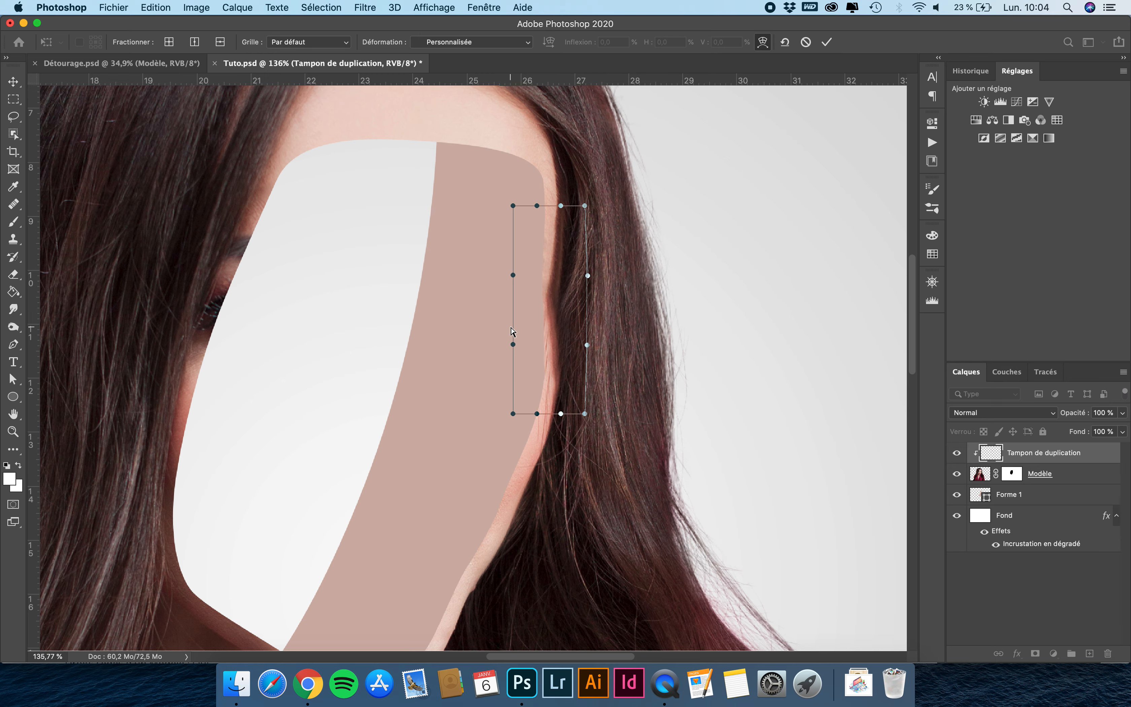
{"action": "key", "text": "Return"}
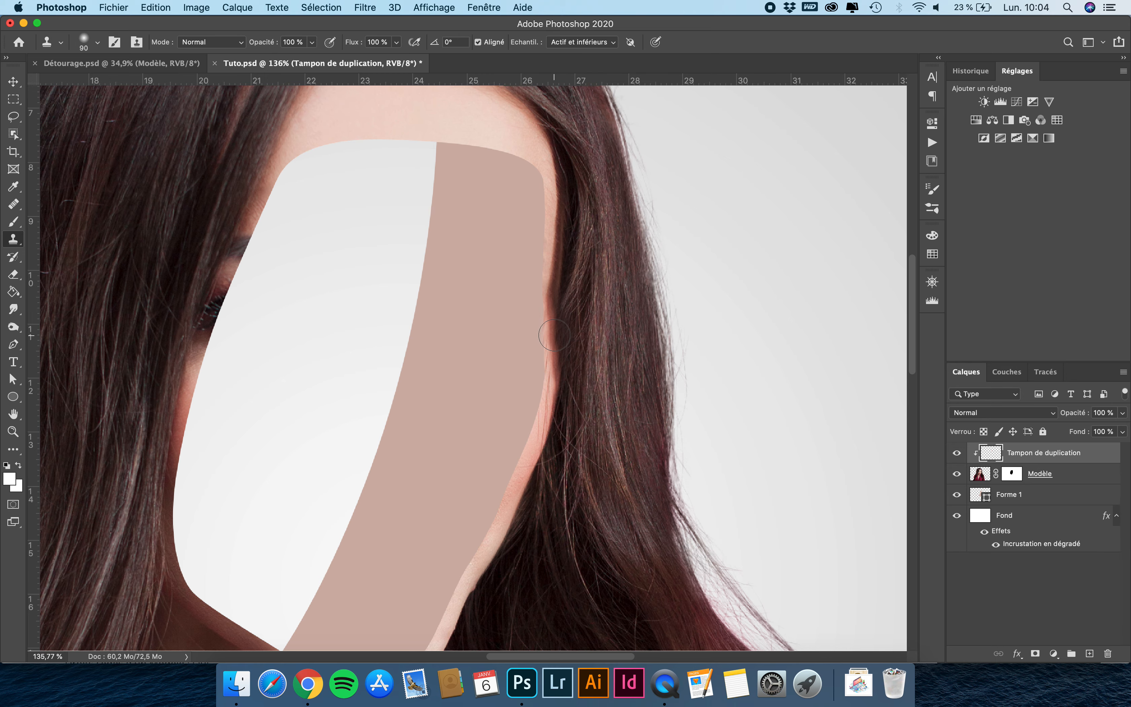
Remove the eyebrow remnant on the hole's left edge with the Clone Stamp, sampling the temple skin above it.
{"action": "scroll", "coordinate": [554, 335], "scroll_direction": "left", "scroll_amount": 5}
{"action": "scroll", "coordinate": [554, 335], "scroll_direction": "up", "scroll_amount": 1}
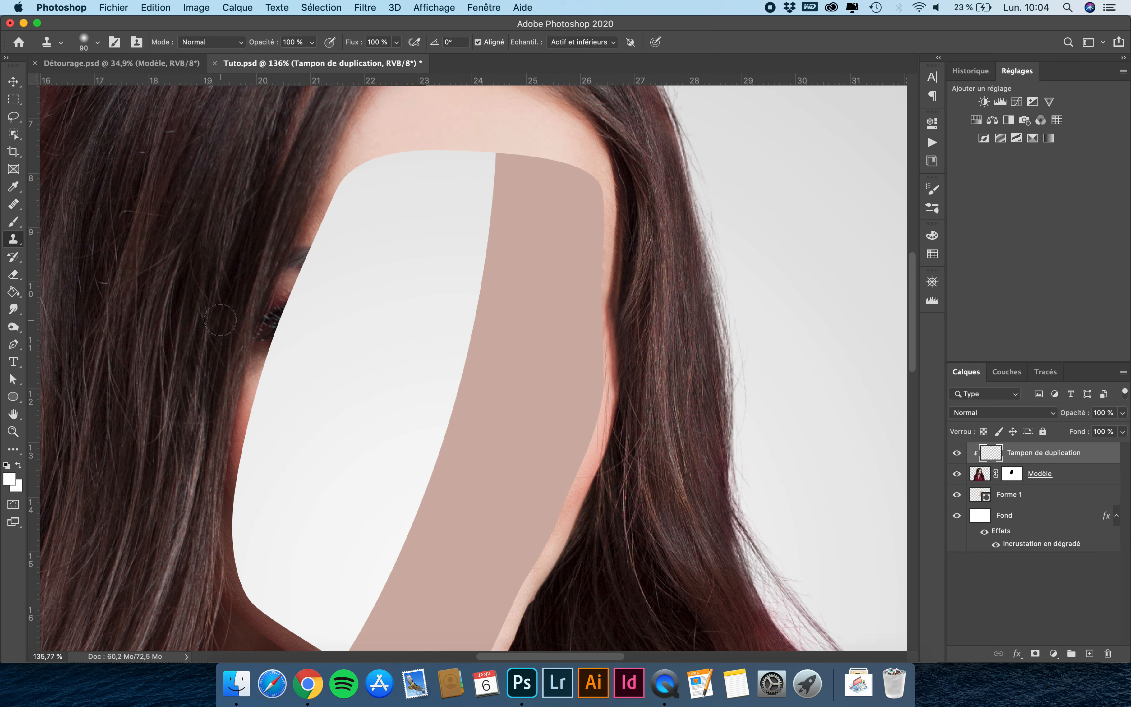
{"action": "scroll", "coordinate": [221, 320], "scroll_direction": "up", "scroll_amount": 3}
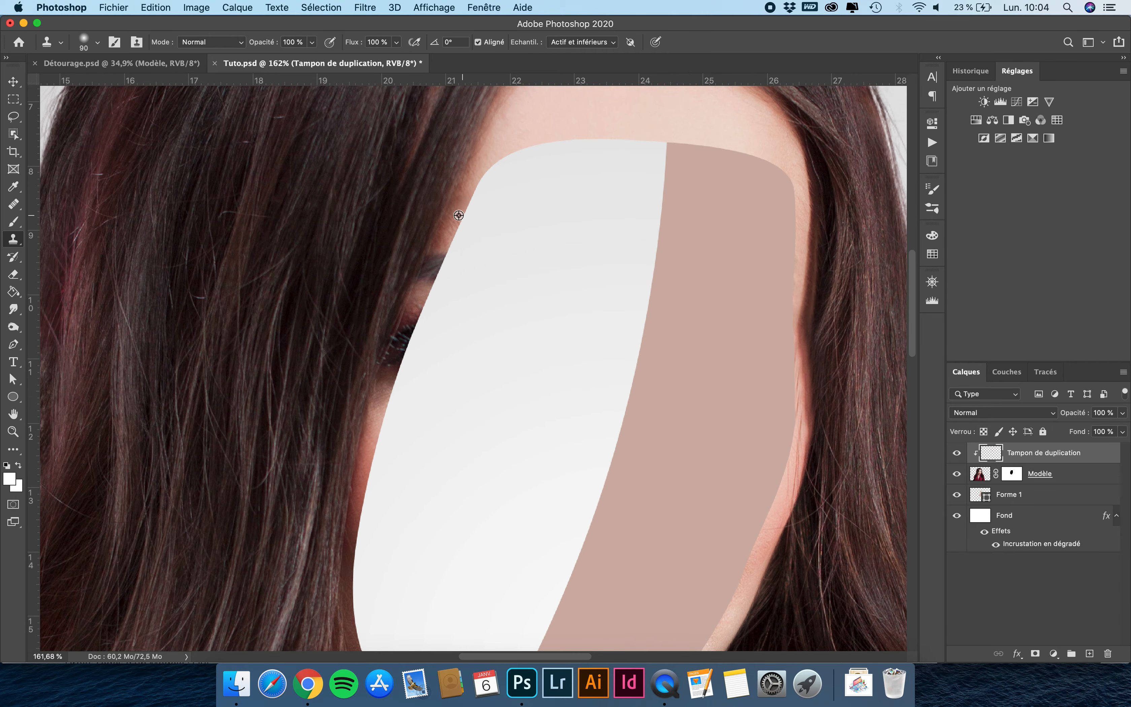
{"action": "left_click", "coordinate": [457, 216], "text": "alt"}
{"action": "left_click_drag", "start_coordinate": [439, 261], "coordinate": [425, 283]}
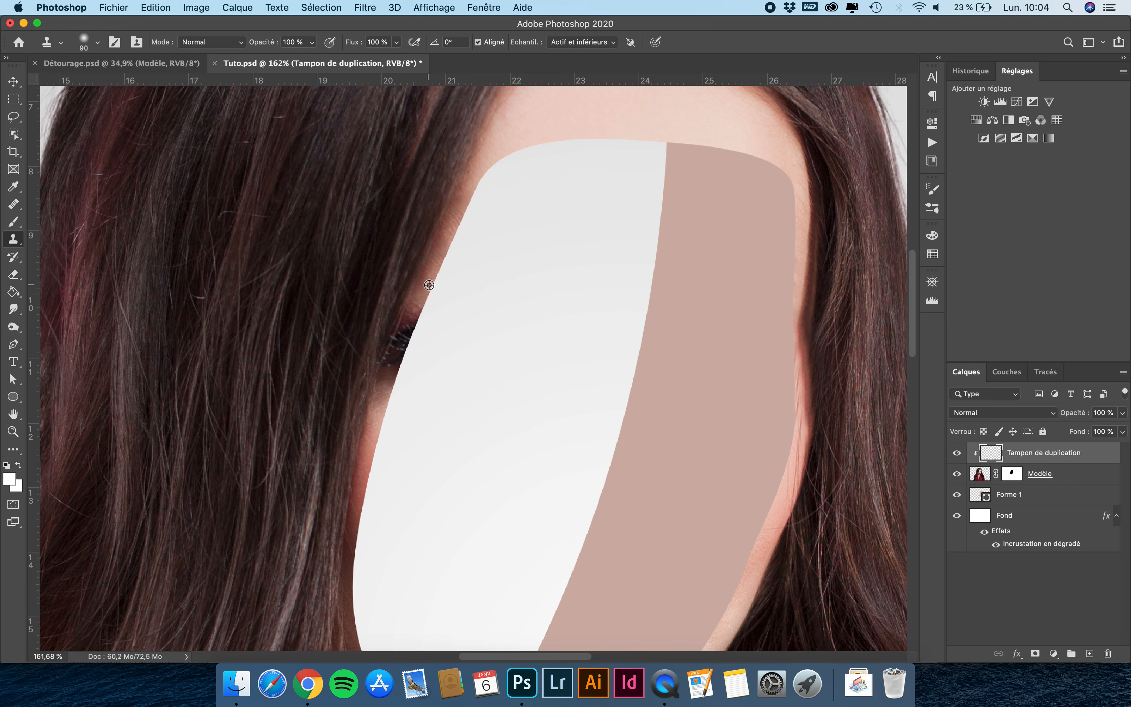
Clone the skin just above over the eye and eyelash remnants on the hole's left edge.
{"action": "left_click", "coordinate": [429, 286], "text": "alt"}
{"action": "left_click", "coordinate": [422, 317]}
{"action": "left_click", "coordinate": [419, 322]}
{"action": "left_click", "coordinate": [413, 328]}
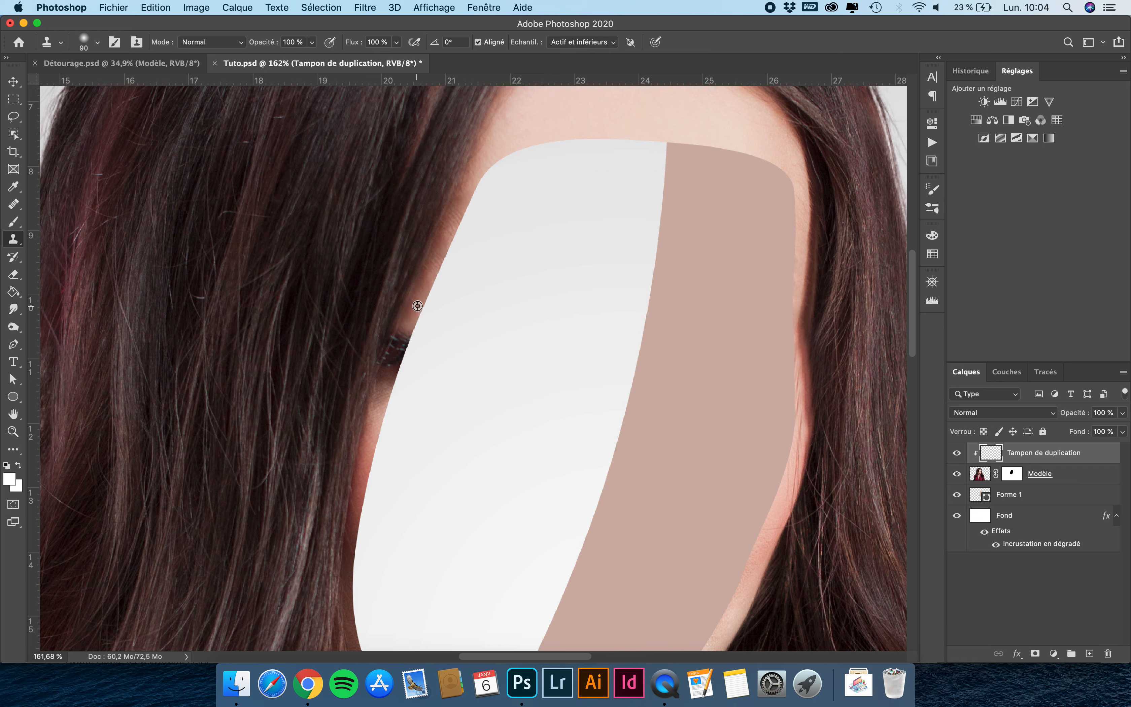
{"action": "left_click", "coordinate": [418, 307], "text": "alt"}
{"action": "left_click_drag", "start_coordinate": [410, 333], "coordinate": [396, 363]}
{"action": "left_click", "coordinate": [420, 308], "text": "alt"}
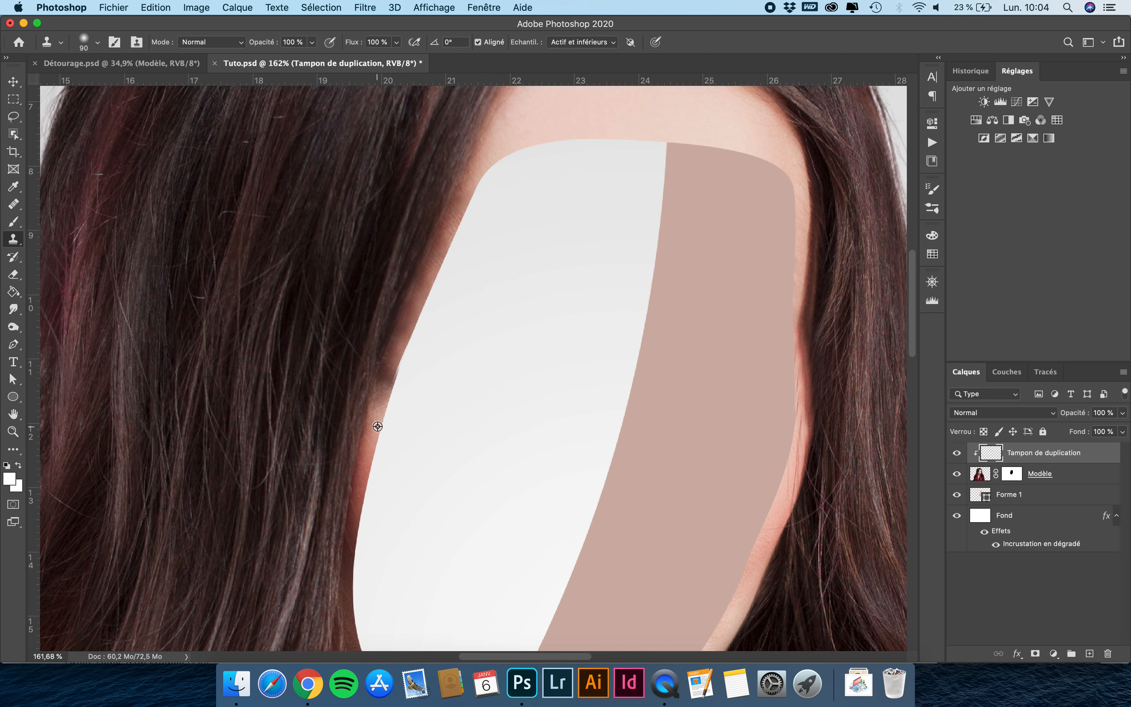
Cover the dark patch below the former left eye with cheek skin cloned from further down the edge.
{"action": "left_click", "coordinate": [378, 426], "text": "alt"}
{"action": "left_click", "coordinate": [389, 403]}
{"action": "left_click", "coordinate": [393, 384]}
{"action": "left_click", "coordinate": [377, 431], "text": "alt"}
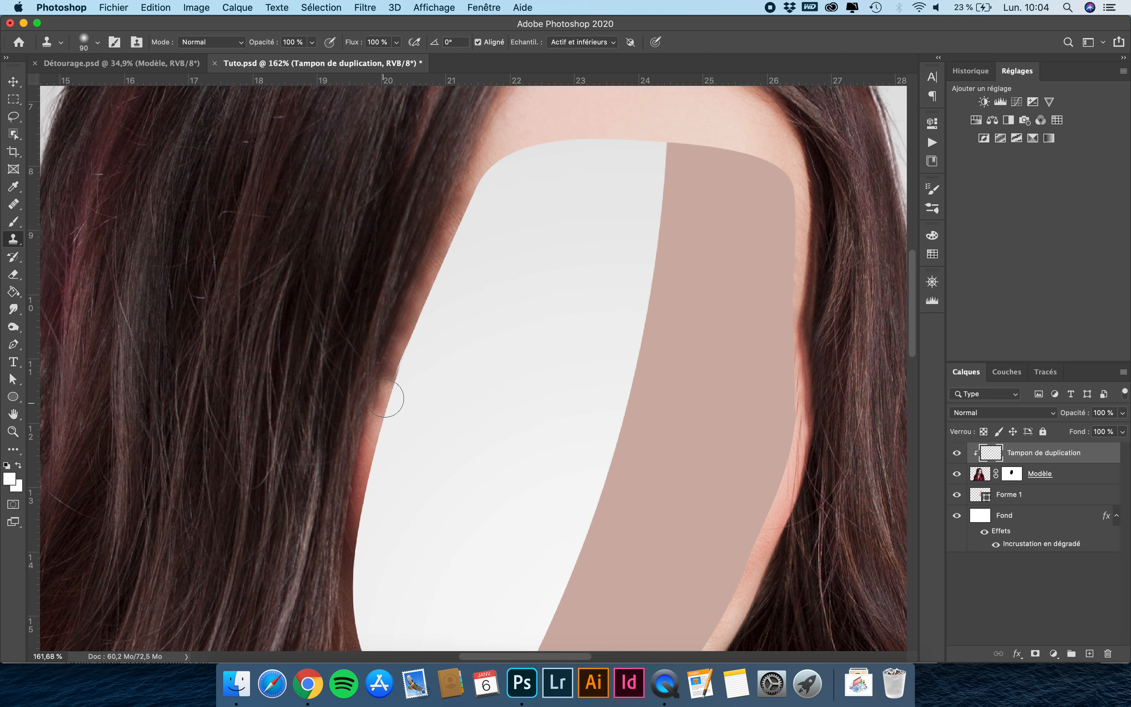
{"action": "left_click_drag", "start_coordinate": [385, 398], "coordinate": [396, 369]}
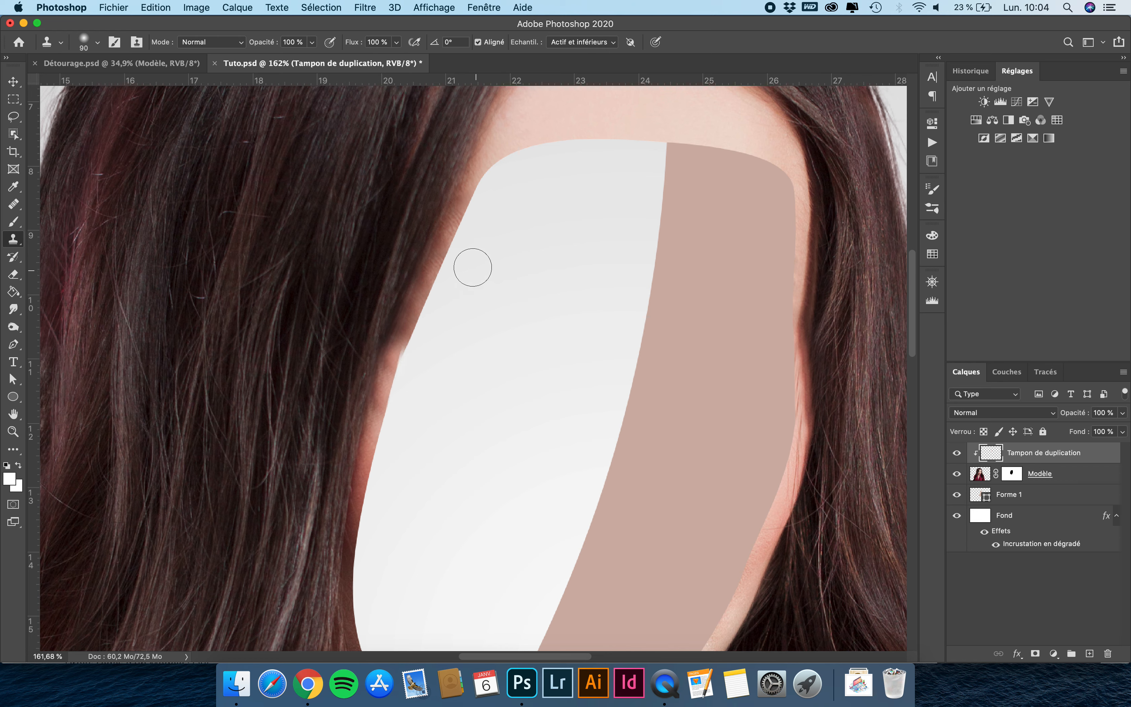
{"action": "left_click", "coordinate": [443, 231]}
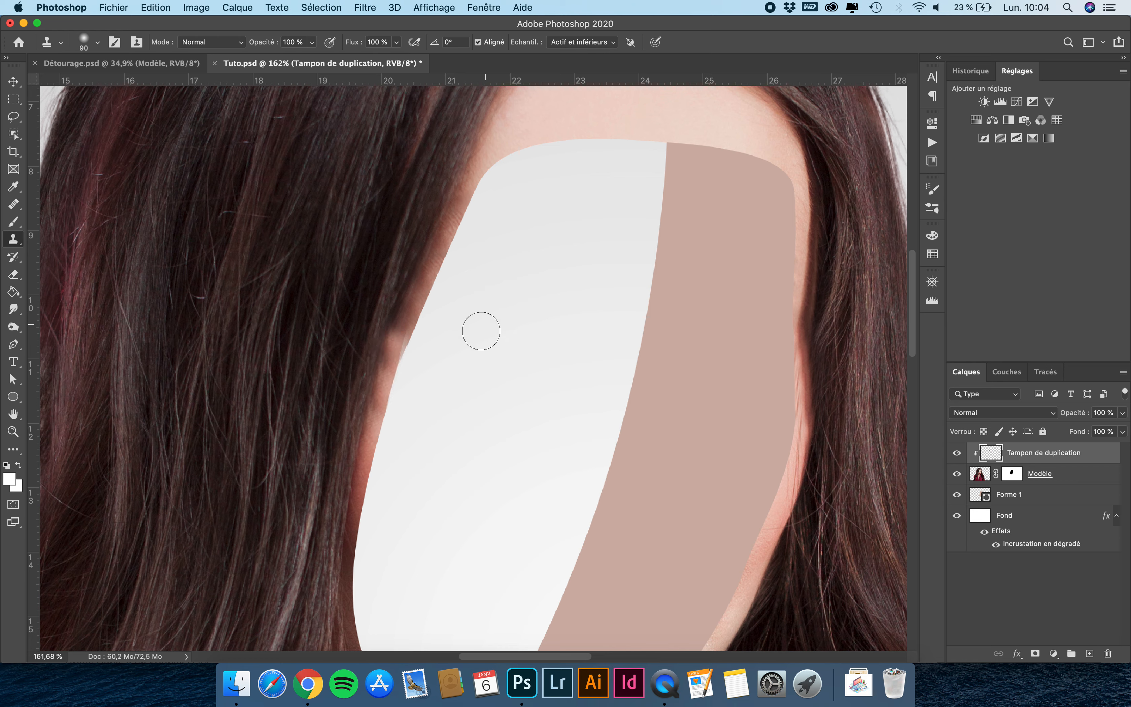
Enlarge the Clone Stamp to 122 px and clone temple skin down the hole's left border to even out the transition.
{"action": "scroll", "coordinate": [478, 333], "scroll_direction": "down", "scroll_amount": 3}
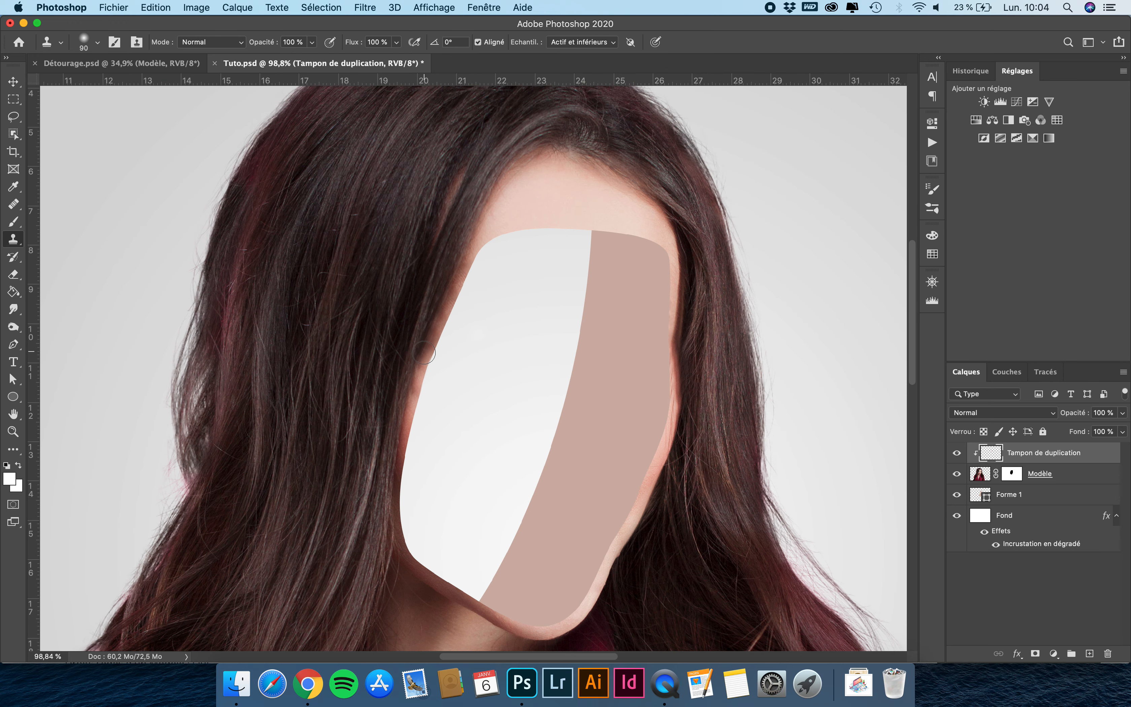
{"action": "scroll", "coordinate": [423, 354], "scroll_direction": "up", "scroll_amount": 4}
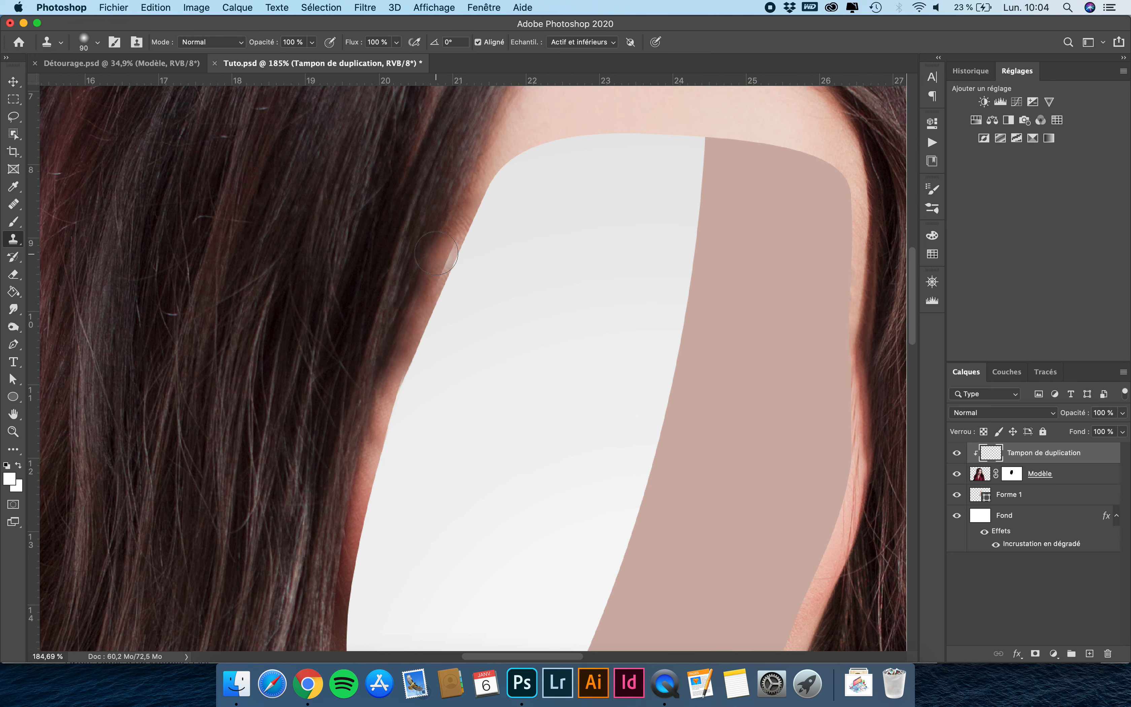
{"action": "left_click_drag", "start_coordinate": [436, 247], "coordinate": [452, 246]}
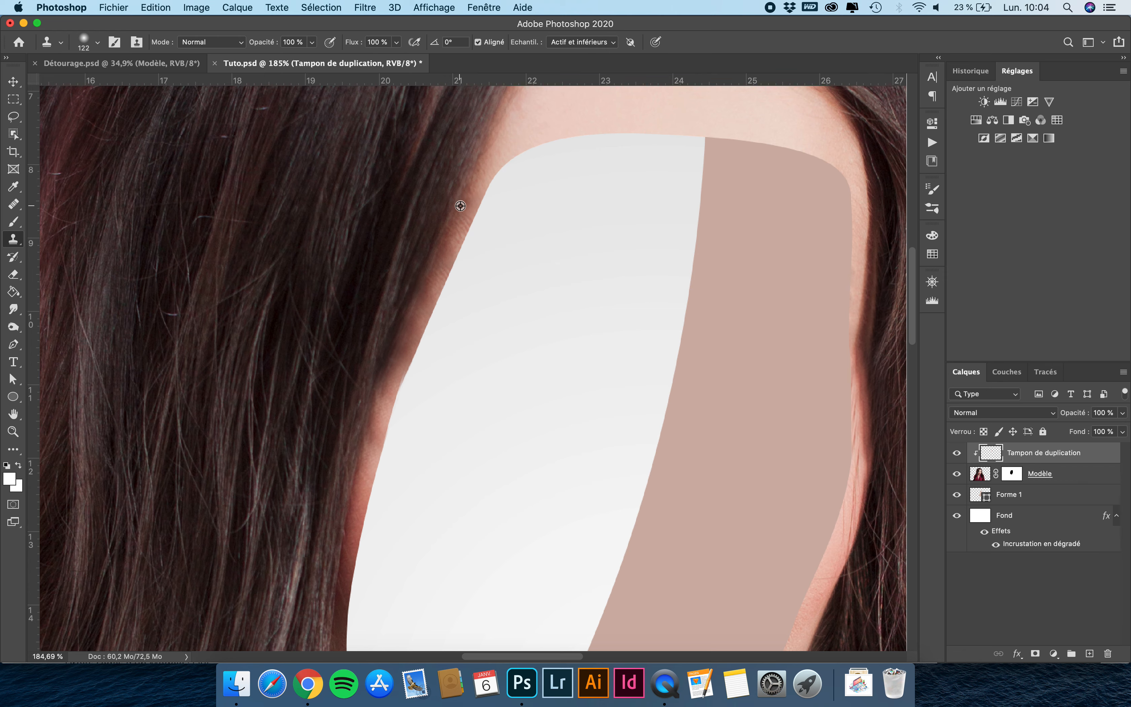
{"action": "left_click", "coordinate": [457, 234], "text": "alt"}
{"action": "mouse_move", "coordinate": [444, 262]}
{"action": "left_mouse_down"}
{"action": "mouse_move", "coordinate": [404, 369]}
{"action": "mouse_move", "coordinate": [421, 299]}
{"action": "mouse_move", "coordinate": [400, 367]}
{"action": "left_mouse_up"}
{"action": "left_click", "coordinate": [421, 300], "text": "alt"}
{"action": "left_click", "coordinate": [394, 374], "text": "alt"}
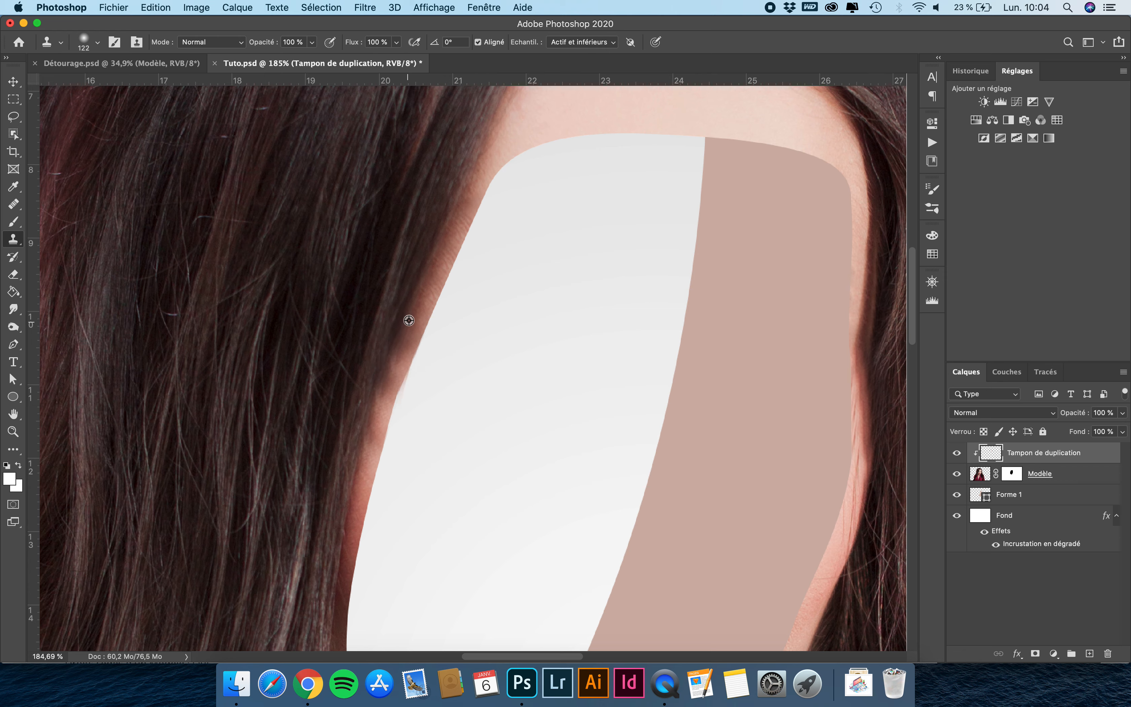
Lower the Clone Stamp opacity to 45% and soften the skin transition on the left border, undoing the stroke that blends badly.
{"action": "left_click_drag", "start_coordinate": [310, 42], "coordinate": [278, 55]}
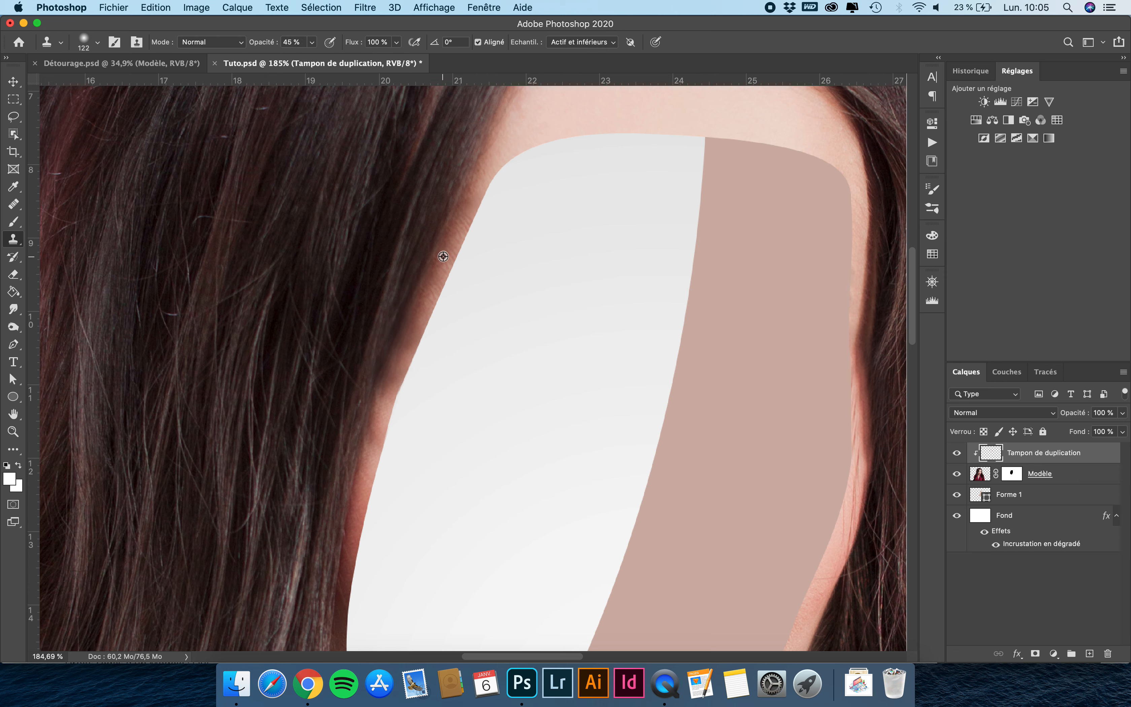
{"action": "mouse_move", "coordinate": [416, 341]}
{"action": "left_mouse_down"}
{"action": "mouse_move", "coordinate": [398, 356]}
{"action": "mouse_move", "coordinate": [379, 432]}
{"action": "left_mouse_up"}
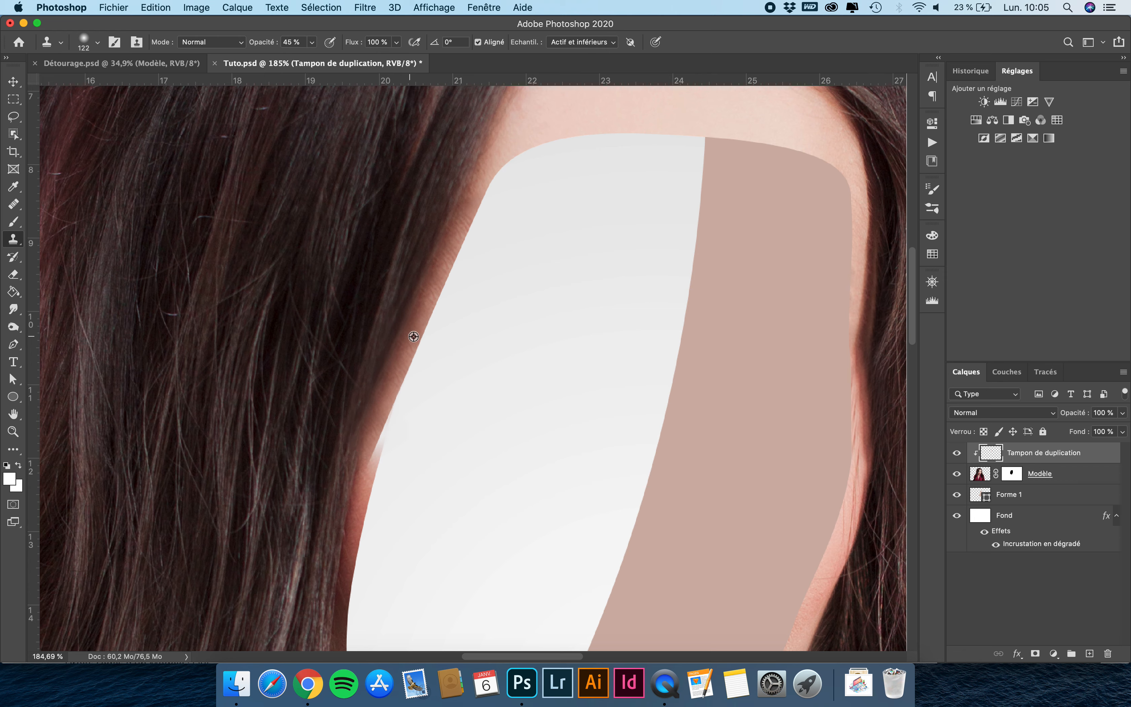
{"action": "key", "text": "super+z"}
{"action": "left_click", "coordinate": [368, 479], "text": "alt"}
{"action": "left_click", "coordinate": [377, 448]}
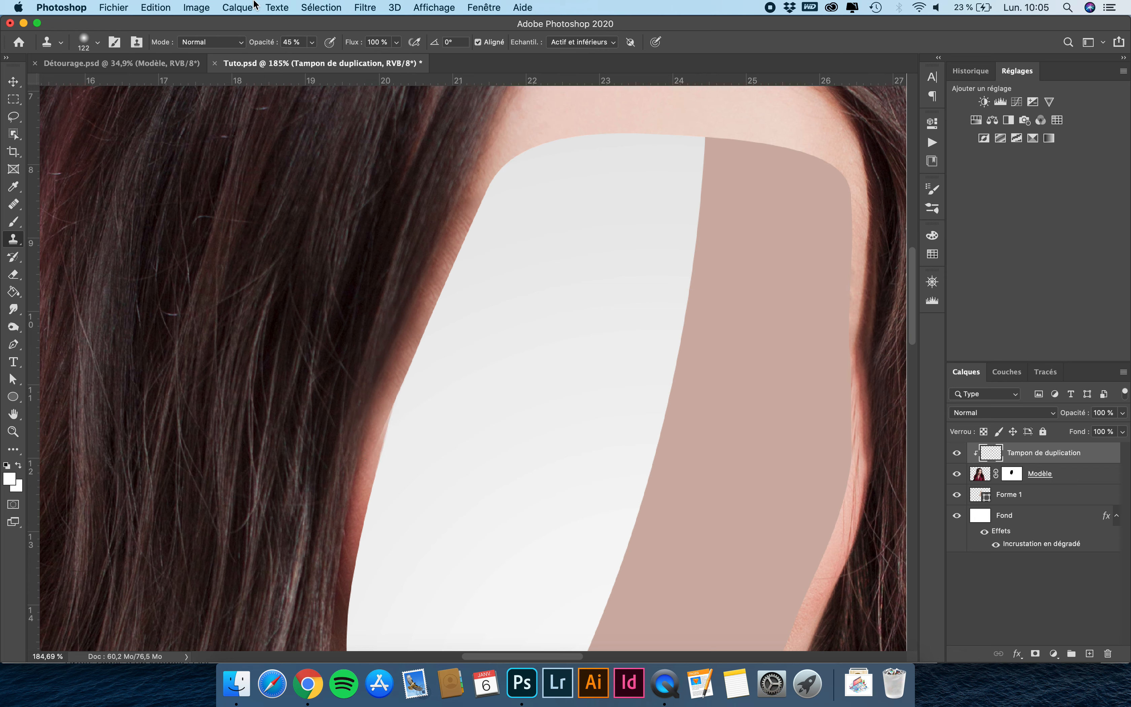
Restore the Clone Stamp opacity to 100% and clone skin over the pale patches along the hole's left edge.
{"action": "left_click", "coordinate": [332, 28]}
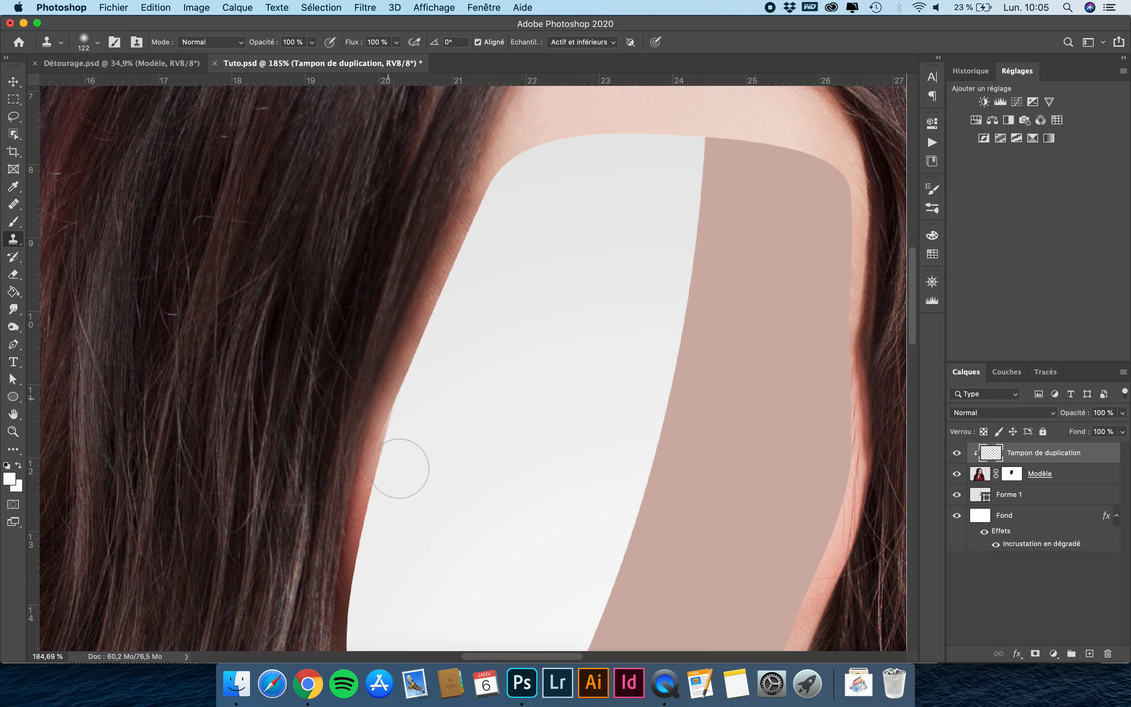
{"action": "left_click", "coordinate": [372, 464], "text": "alt"}
{"action": "left_click_drag", "start_coordinate": [372, 463], "coordinate": [387, 428]}
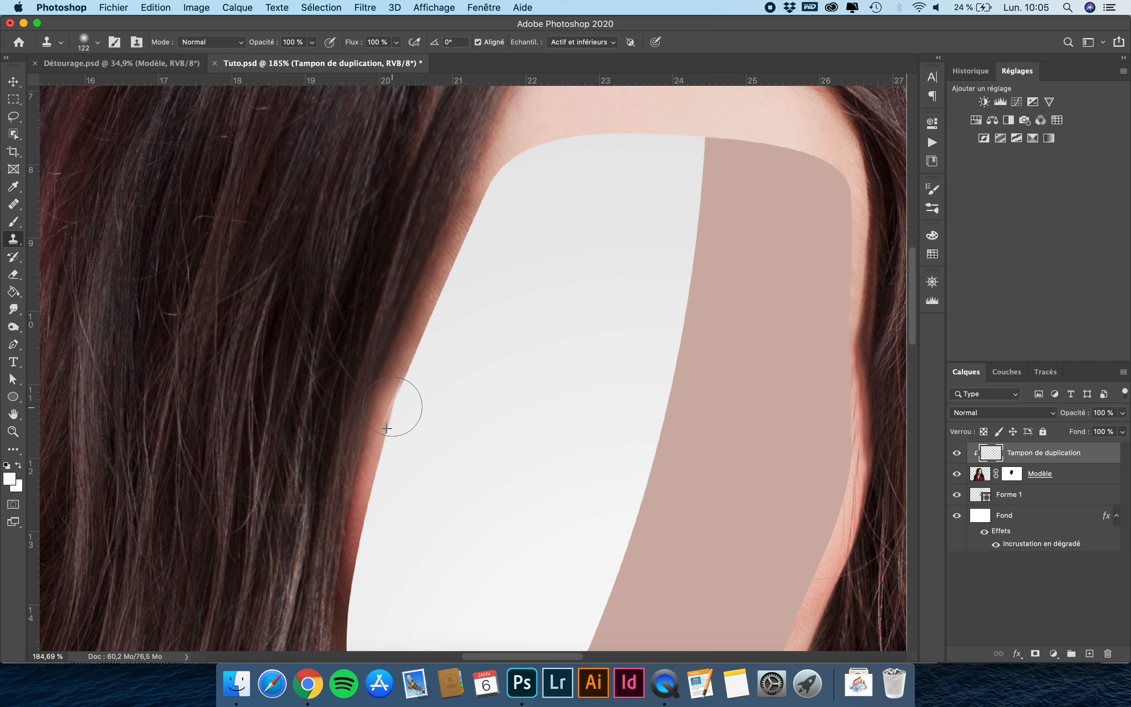
{"action": "scroll", "coordinate": [424, 471], "scroll_direction": "up", "scroll_amount": 4}
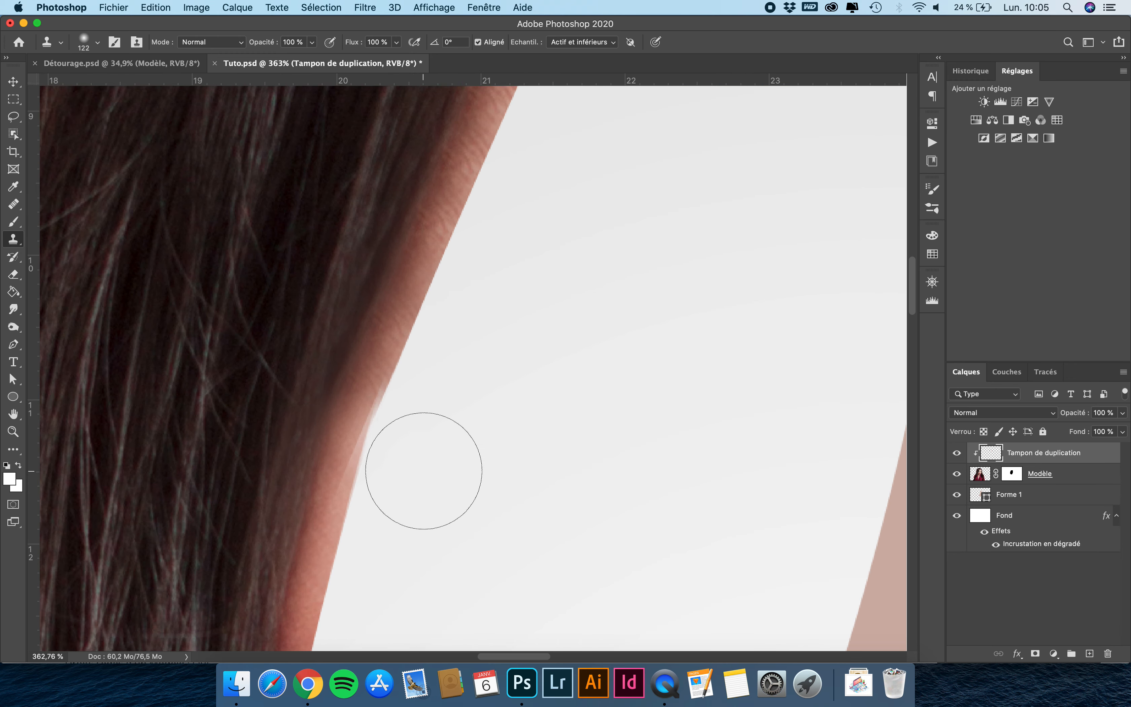
{"action": "left_click", "coordinate": [386, 337], "text": "alt"}
{"action": "mouse_move", "coordinate": [363, 401]}
{"action": "left_mouse_down"}
{"action": "mouse_move", "coordinate": [354, 466]}
{"action": "mouse_move", "coordinate": [369, 468]}
{"action": "mouse_move", "coordinate": [328, 481]}
{"action": "mouse_move", "coordinate": [362, 489]}
{"action": "left_mouse_up"}
{"action": "left_click", "coordinate": [285, 593], "text": "alt"}
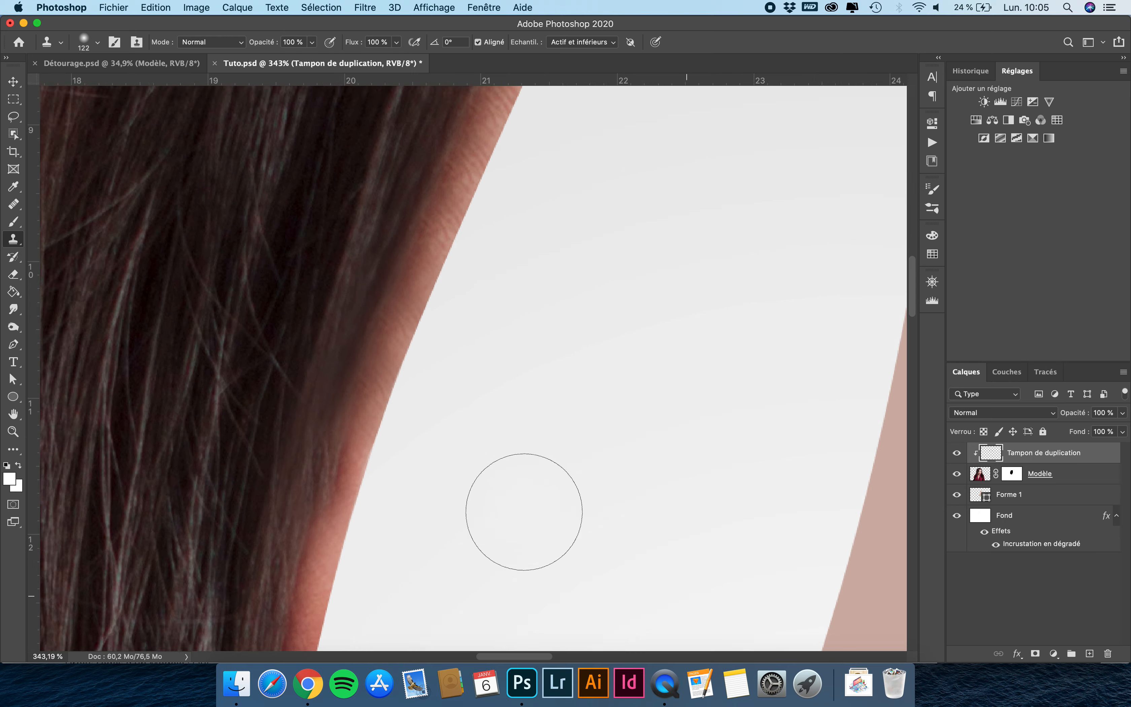
{"action": "scroll", "coordinate": [524, 512], "scroll_direction": "down", "scroll_amount": 5}
{"action": "scroll", "coordinate": [524, 512], "scroll_direction": "down", "scroll_amount": 3}
{"action": "scroll", "coordinate": [522, 512], "scroll_direction": "down", "scroll_amount": 1}
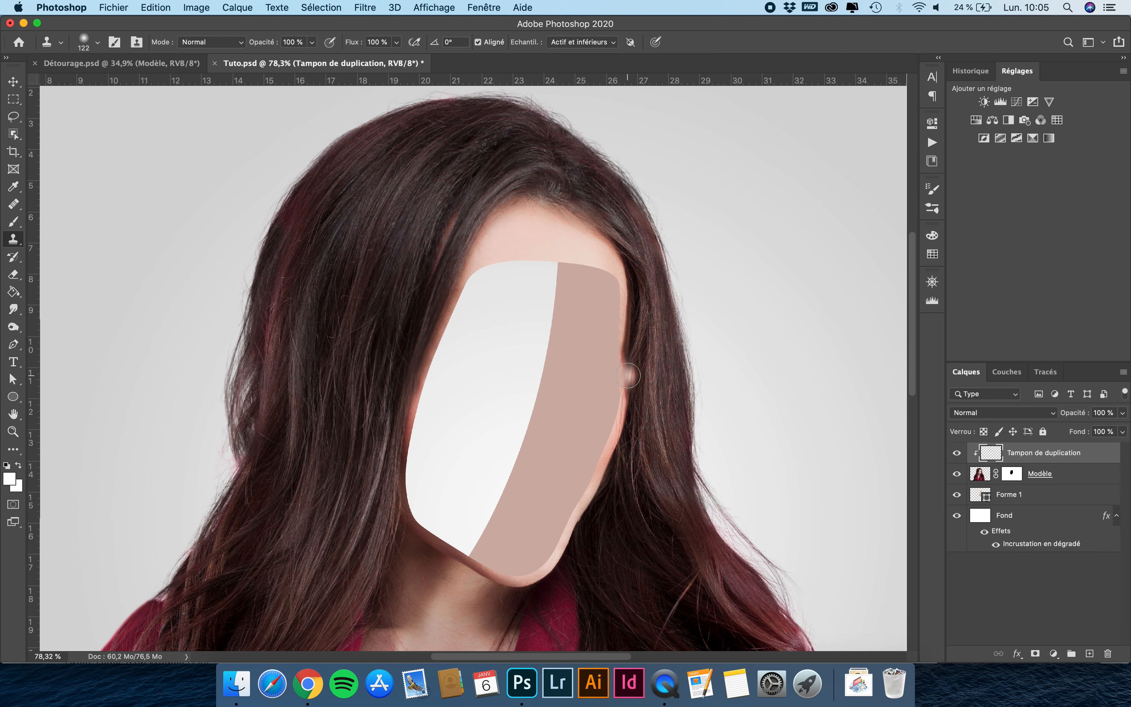
{"action": "scroll", "coordinate": [622, 360], "scroll_direction": "up", "scroll_amount": 3}
{"action": "scroll", "coordinate": [626, 373], "scroll_direction": "down", "scroll_amount": 5}
{"action": "scroll", "coordinate": [626, 373], "scroll_direction": "right", "scroll_amount": 3}
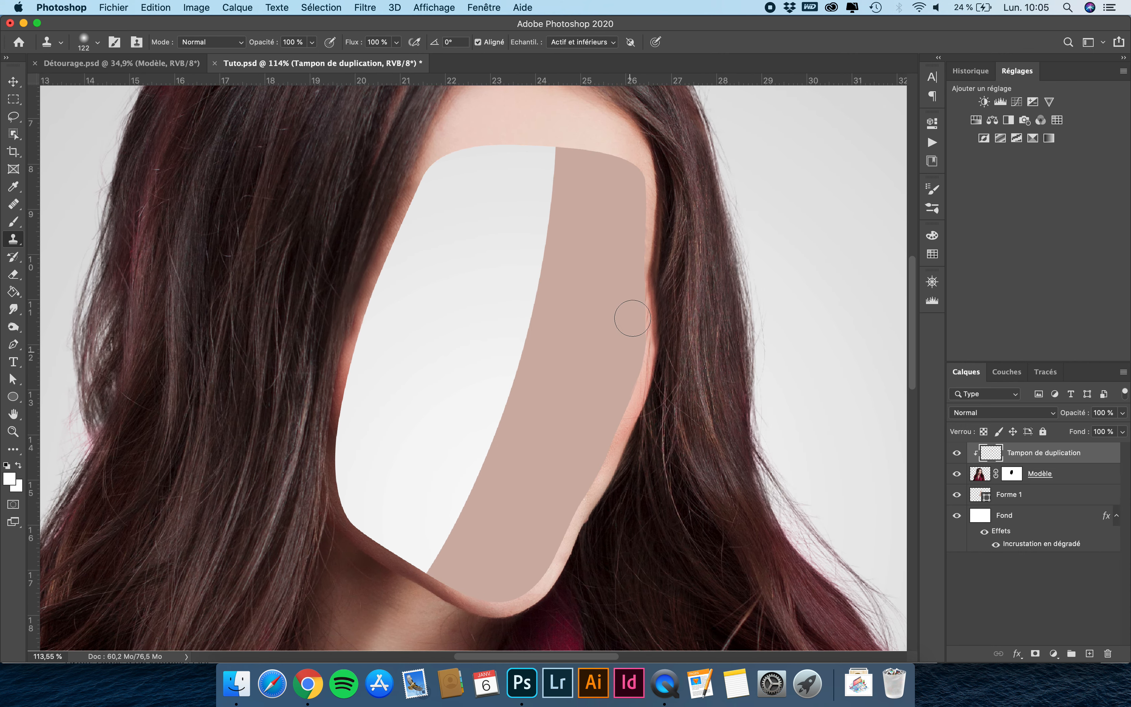
{"action": "key", "text": "super+z"}
{"action": "left_click", "coordinate": [1090, 654]}
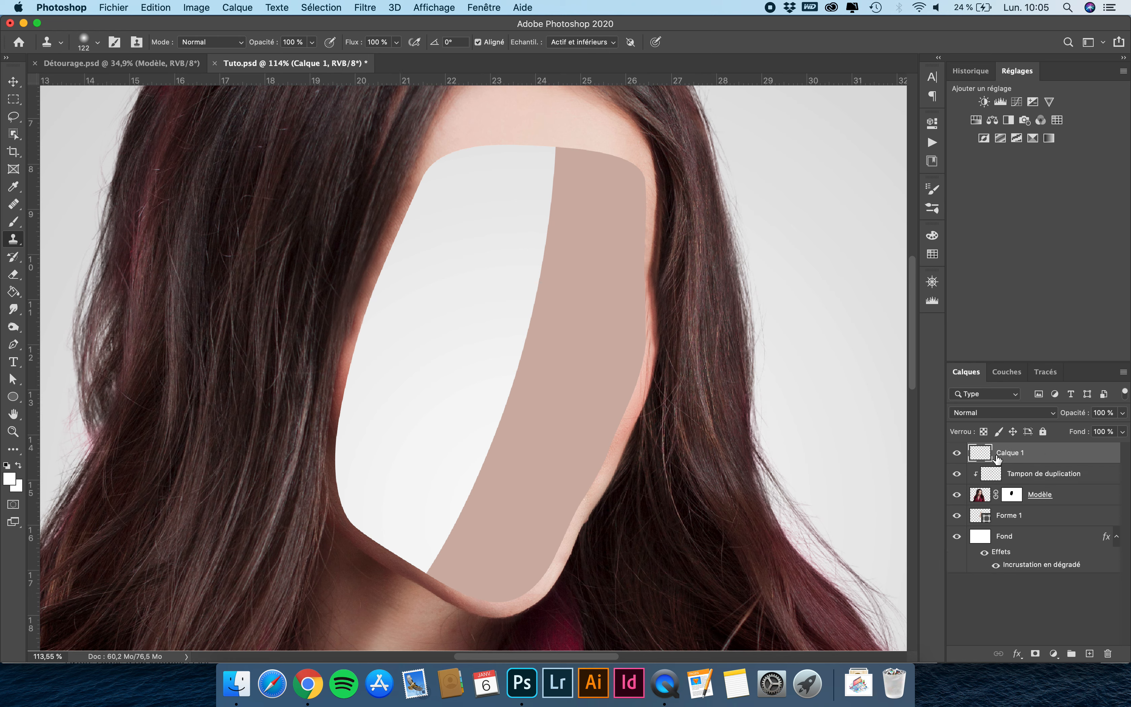
{"action": "key", "text": "super+z"}
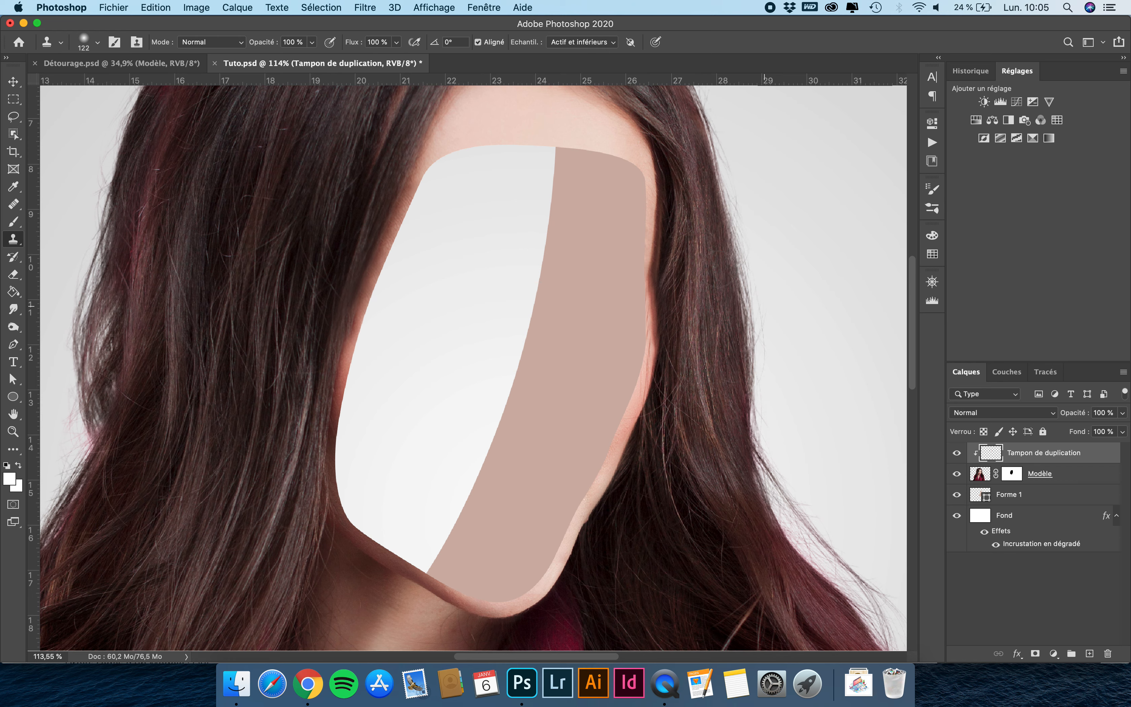
Add a Courbes adjustment layer above the Tampon de duplication layer.
{"action": "scroll", "coordinate": [632, 252], "scroll_direction": "right", "scroll_amount": 2}
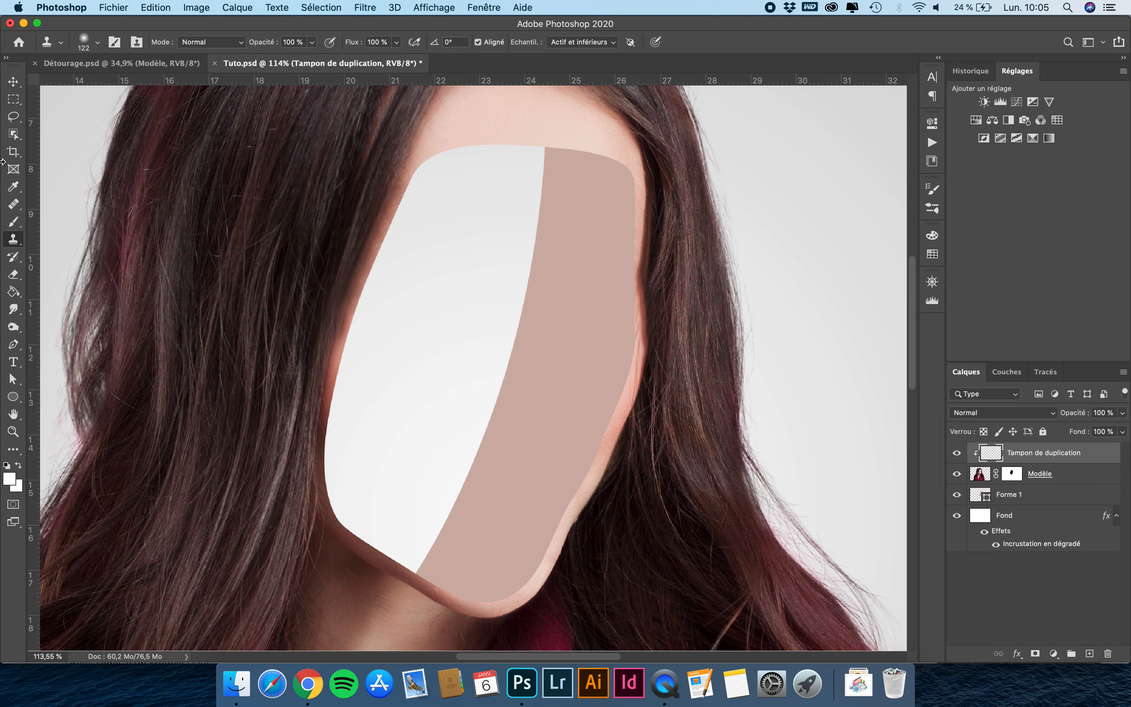
{"action": "left_click", "coordinate": [13, 81]}
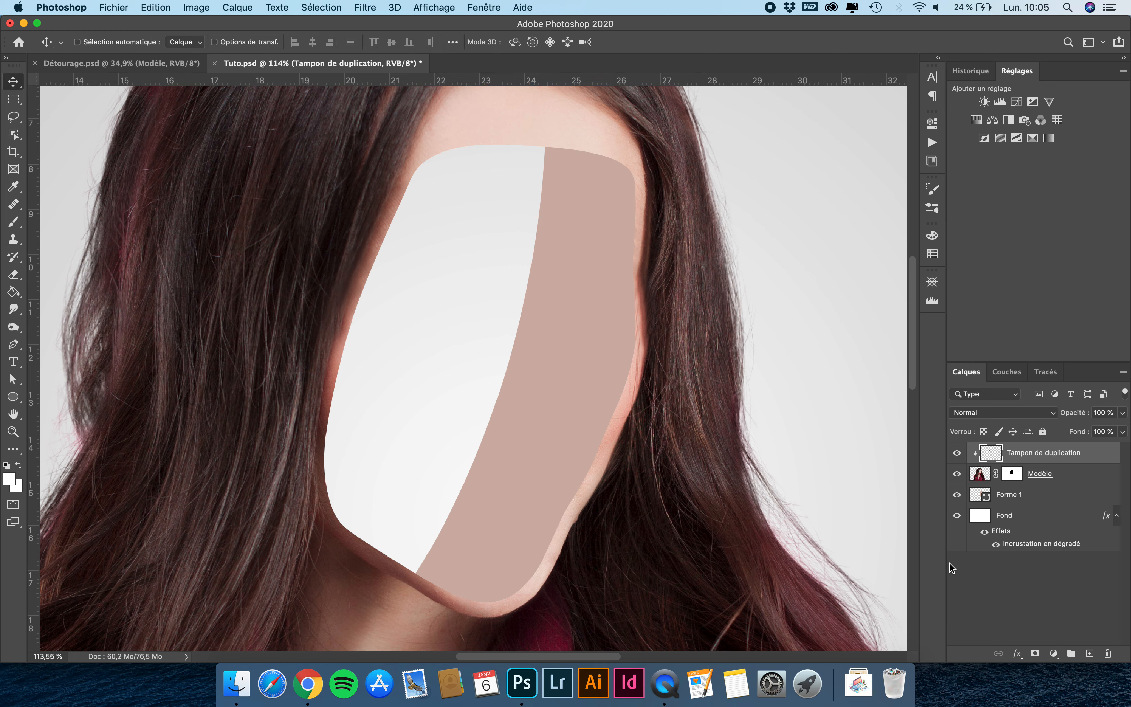
{"action": "left_click", "coordinate": [1055, 654]}
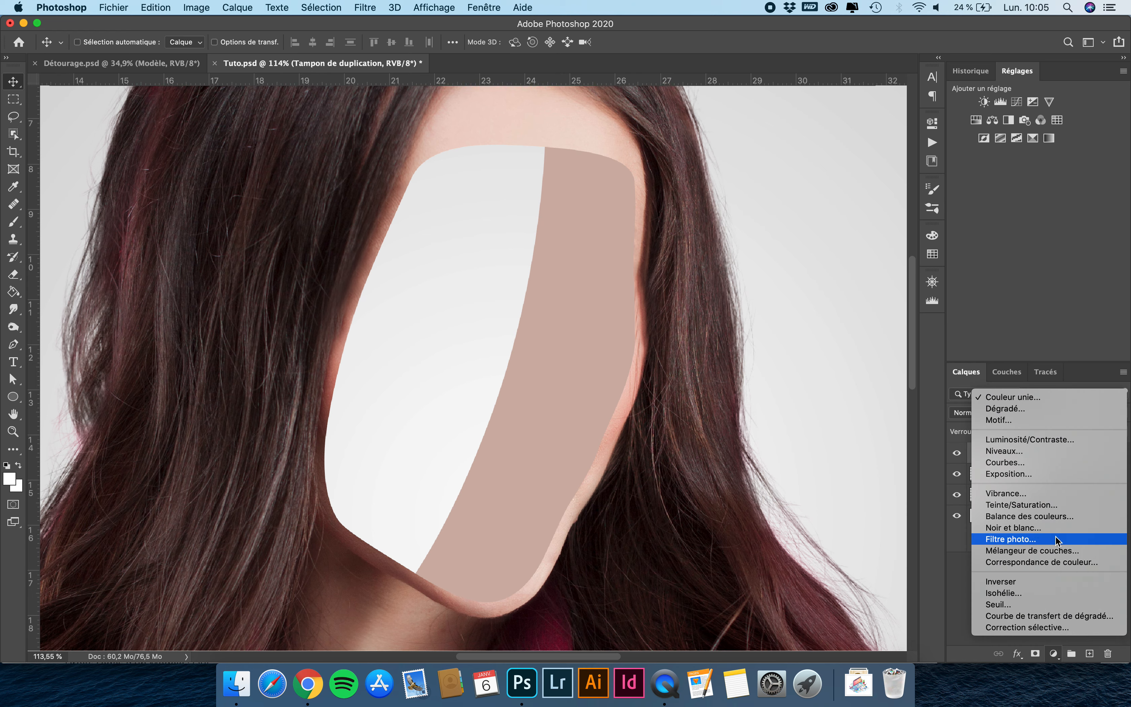
{"action": "left_click", "coordinate": [1034, 463]}
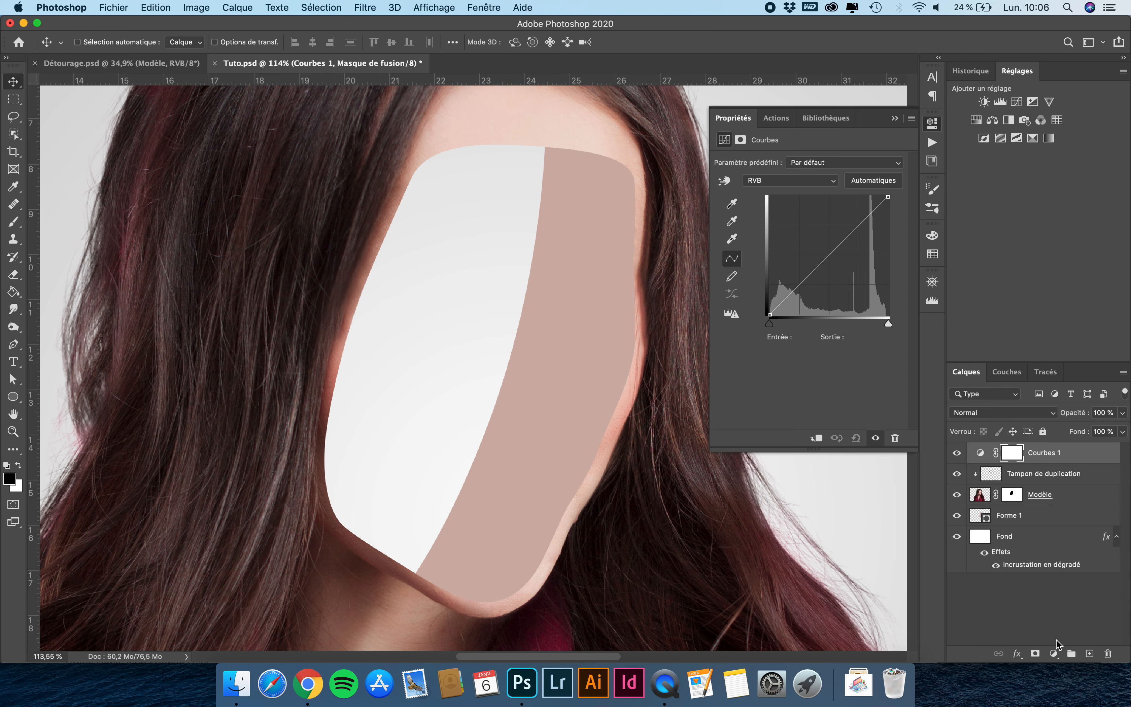
Add a second Courbes adjustment layer, then name the lower Courbes layer "+" and the upper one "_".
{"action": "left_click", "coordinate": [1055, 654]}
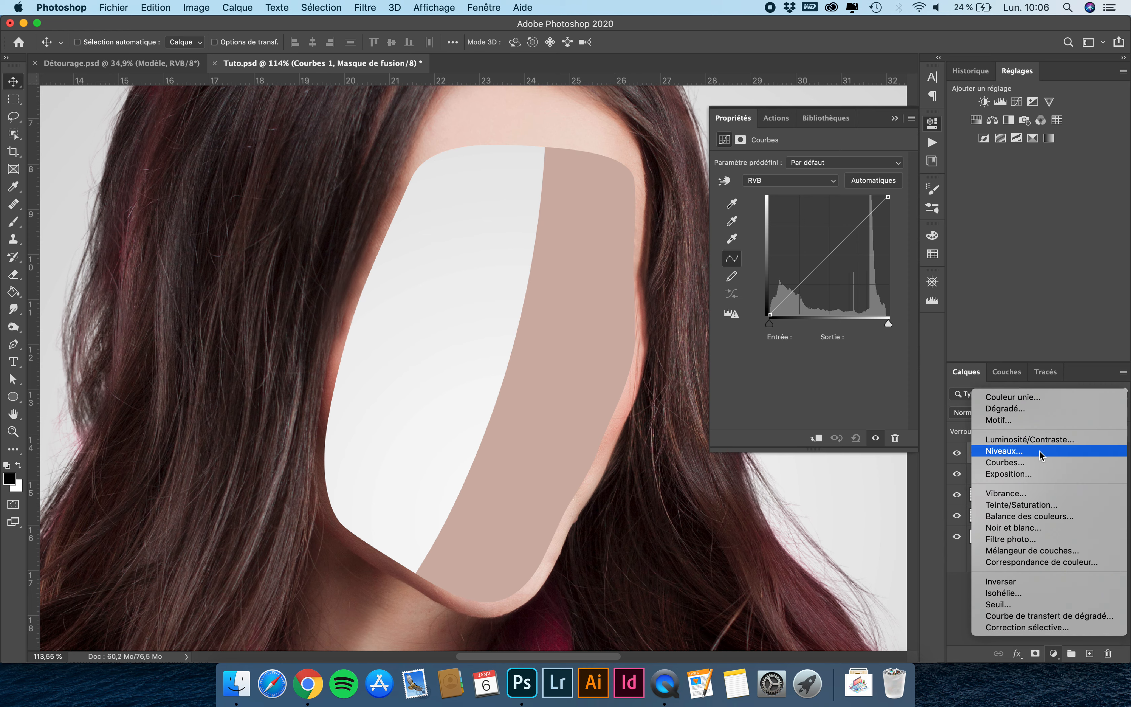
{"action": "left_click", "coordinate": [1025, 469]}
{"action": "double_click", "coordinate": [1041, 475]}
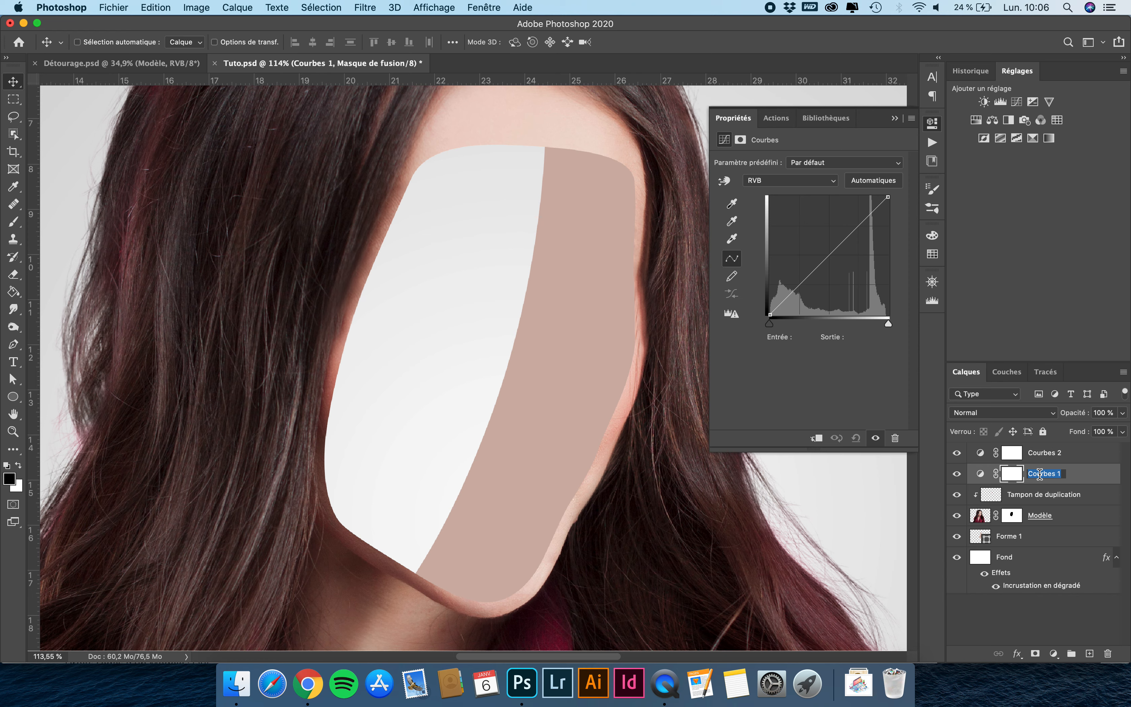
{"action": "type", "text": "+"}
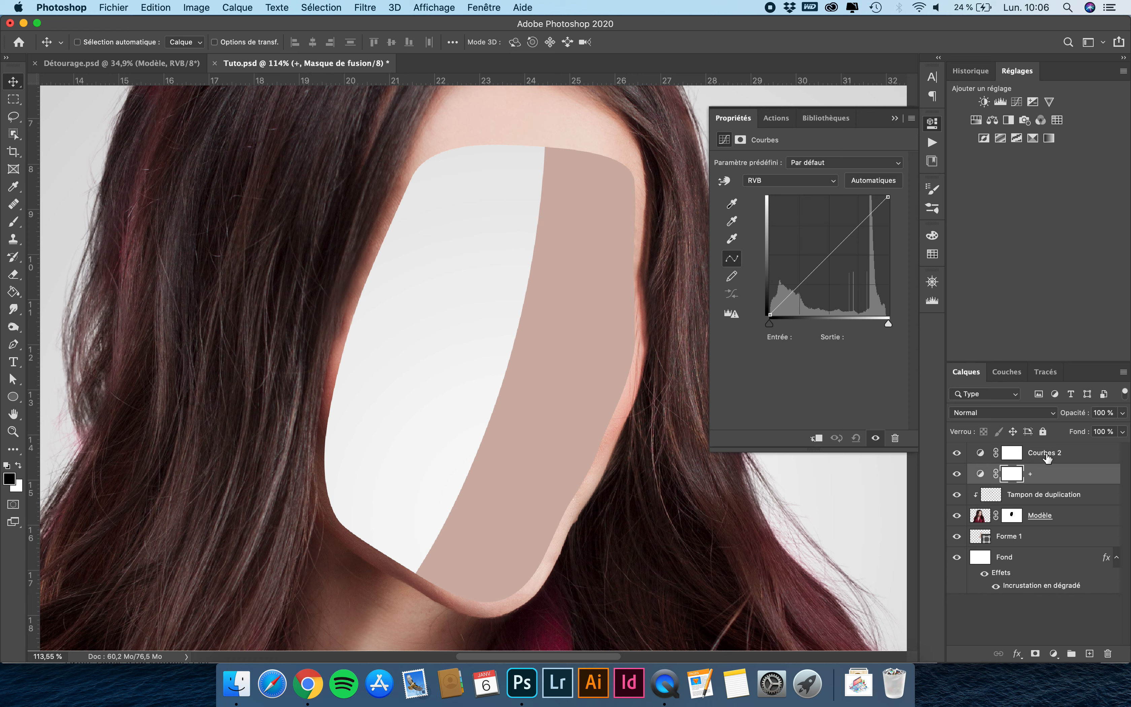
{"action": "double_click", "coordinate": [1047, 452]}
{"action": "key", "text": "BackSpace"}
{"action": "type", "text": "-"}
{"action": "key", "text": "Return"}
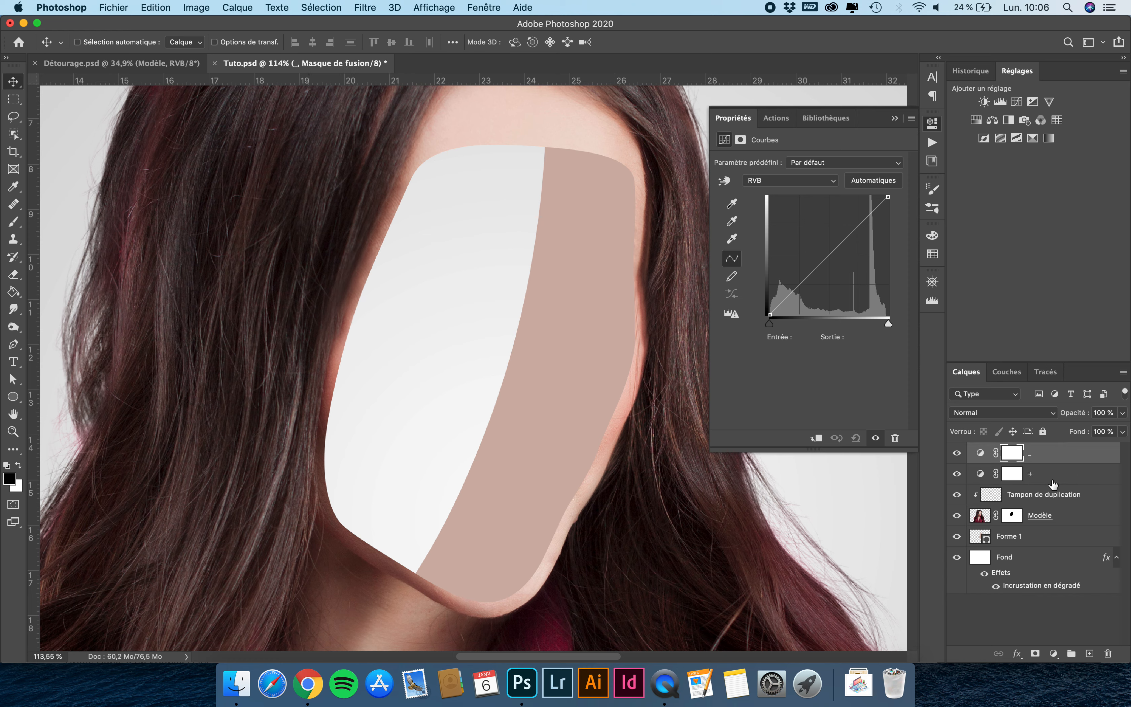
{"action": "left_click", "coordinate": [1043, 455]}
Raise the midtones of the "+" curve to brighten the image, and invert the layer's mask to black.
{"action": "left_click", "coordinate": [1044, 483]}
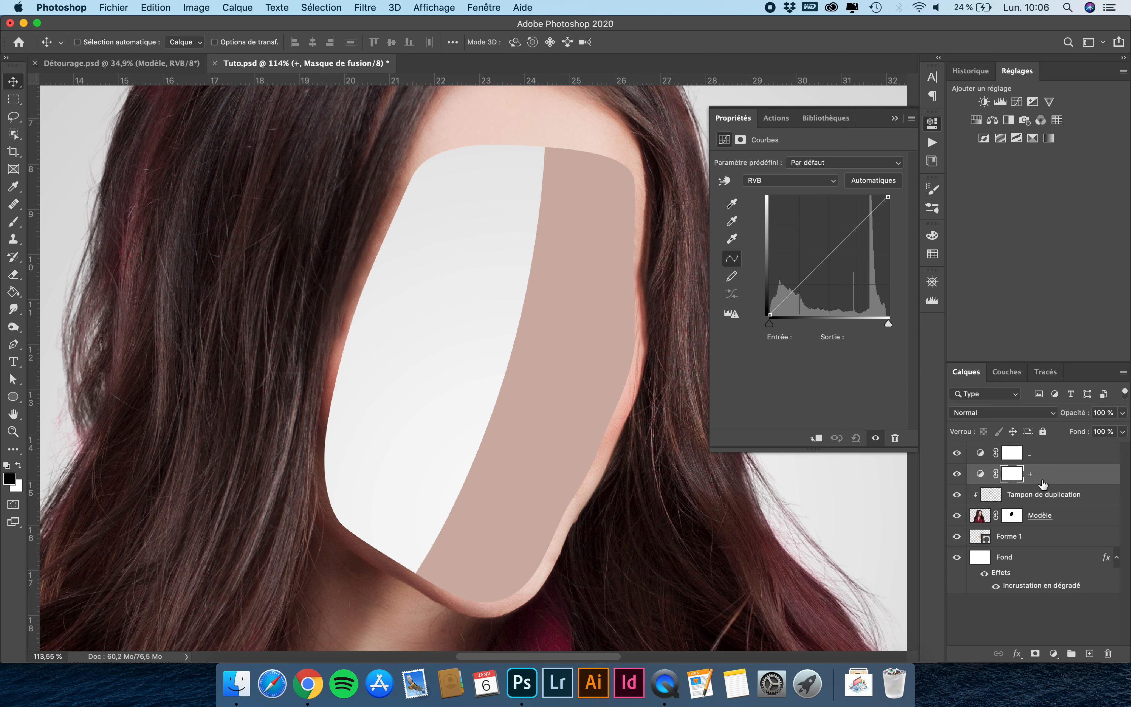
{"action": "left_click_drag", "start_coordinate": [832, 253], "coordinate": [830, 223]}
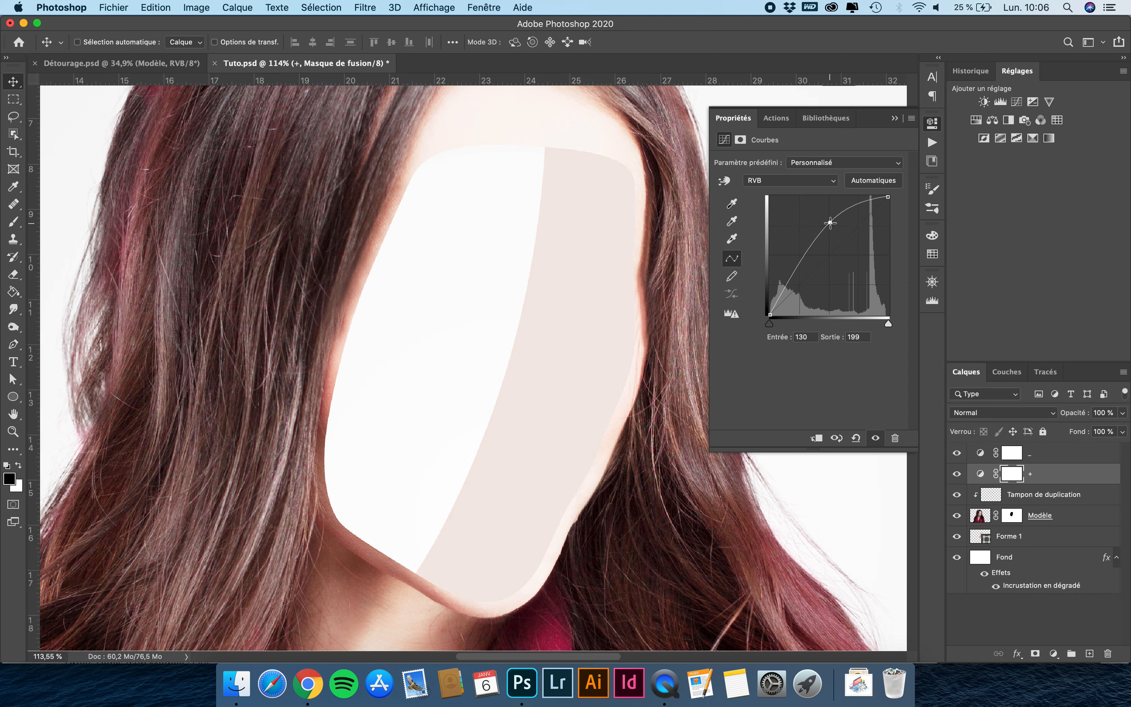
{"action": "left_click_drag", "start_coordinate": [831, 223], "coordinate": [825, 233]}
{"action": "left_click", "coordinate": [746, 121]}
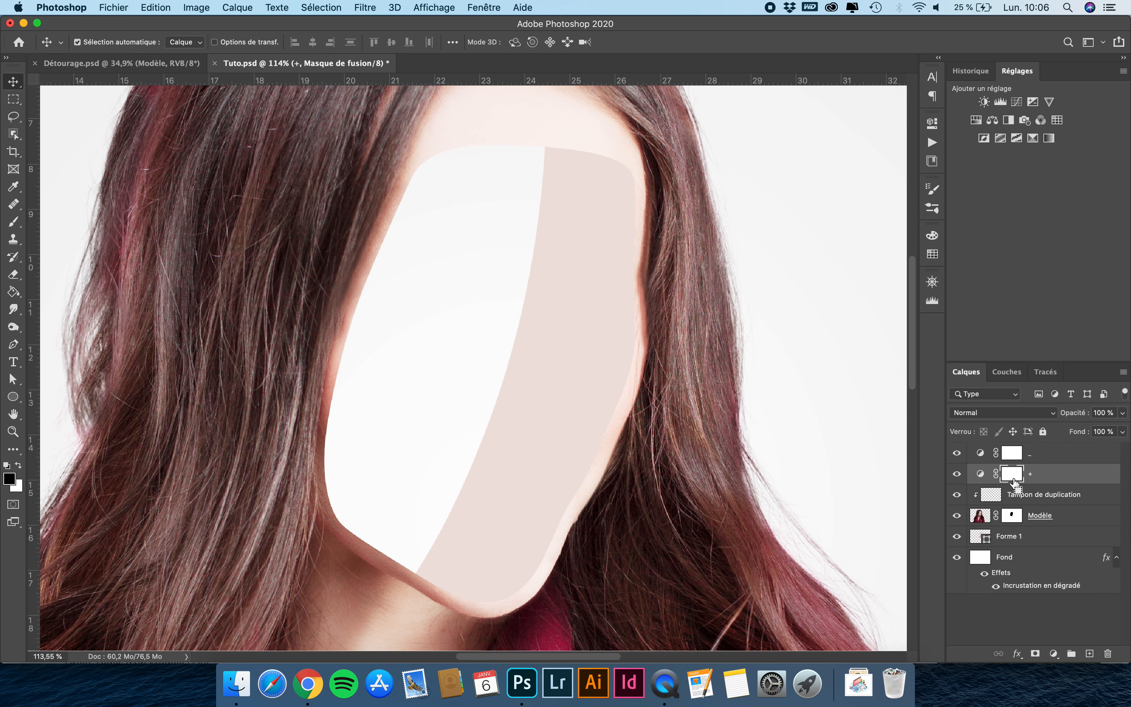
{"action": "key", "text": "super+i"}
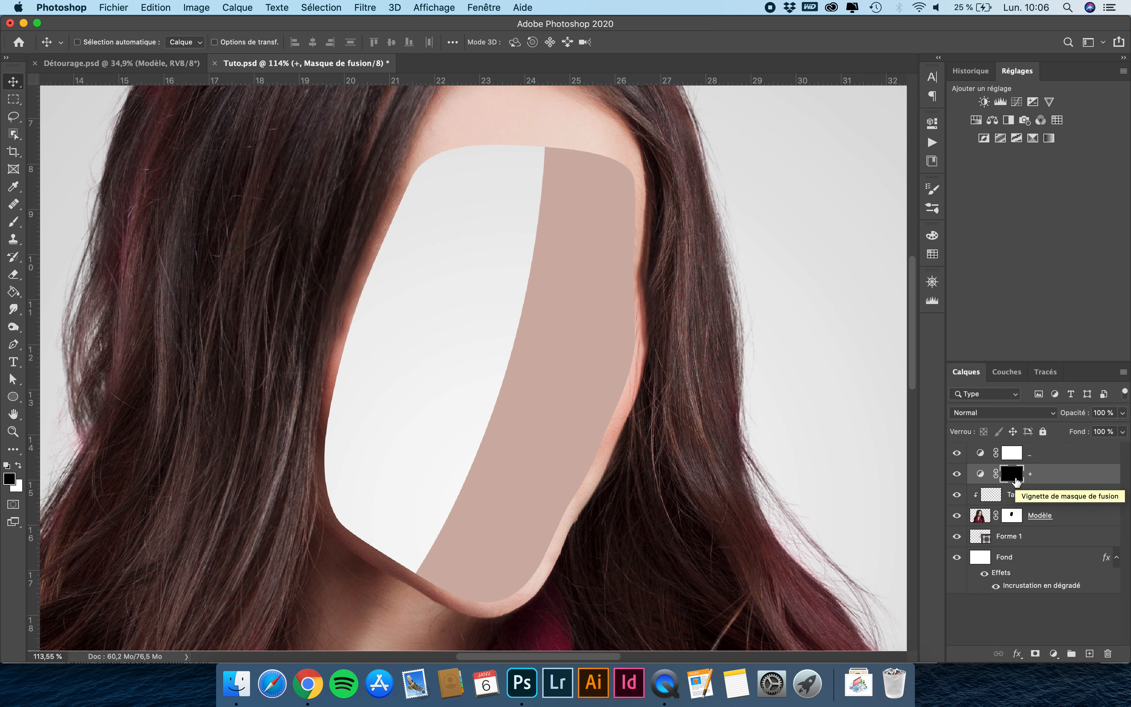
Lower the midtones of the "_" curve to input 128, output 73, and invert the layer's mask to black.
{"action": "left_click", "coordinate": [1012, 459]}
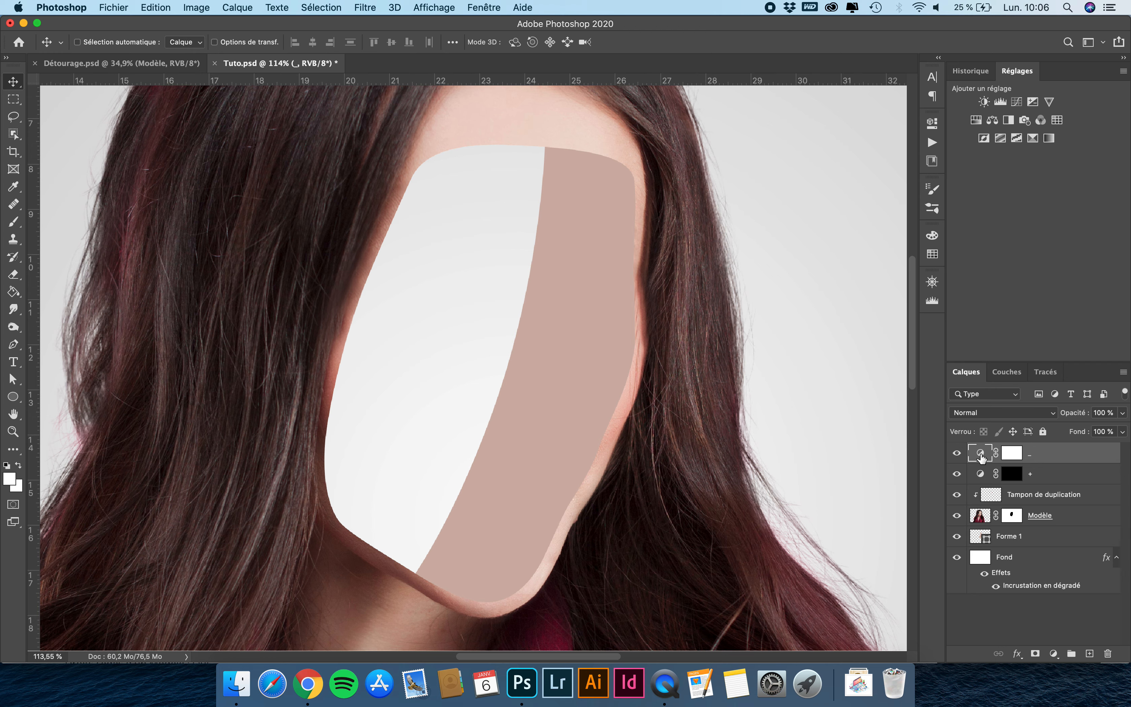
{"action": "double_click", "coordinate": [981, 454]}
{"action": "left_click_drag", "start_coordinate": [826, 256], "coordinate": [830, 281]}
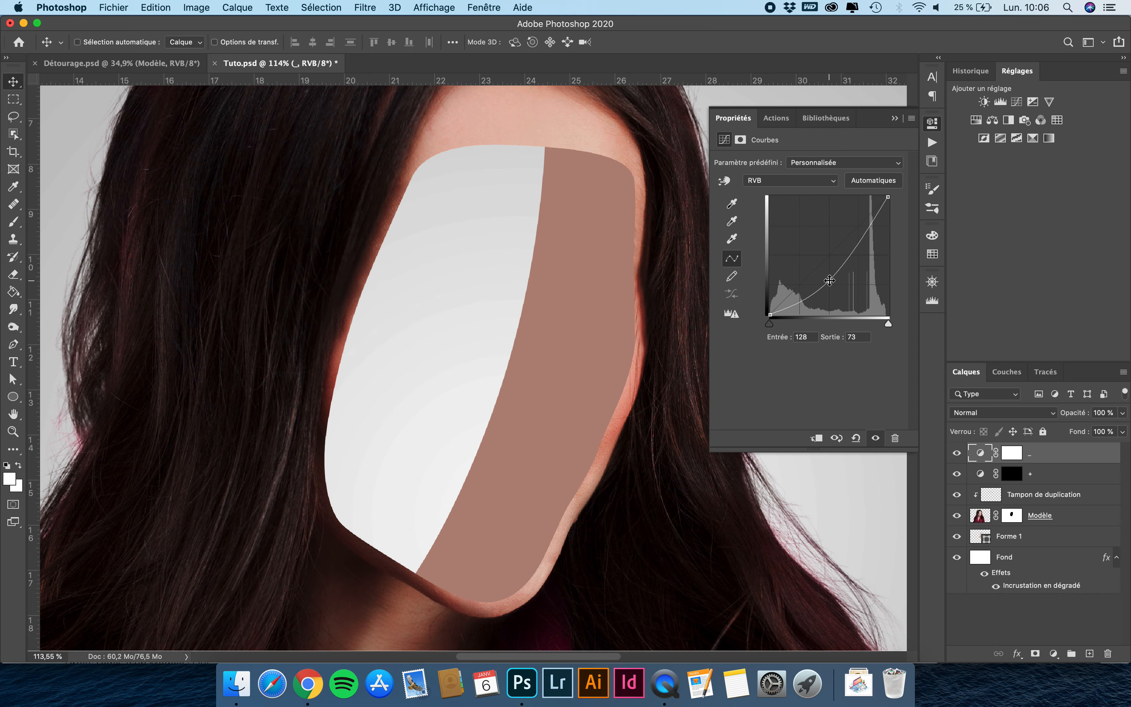
{"action": "left_click", "coordinate": [1017, 460]}
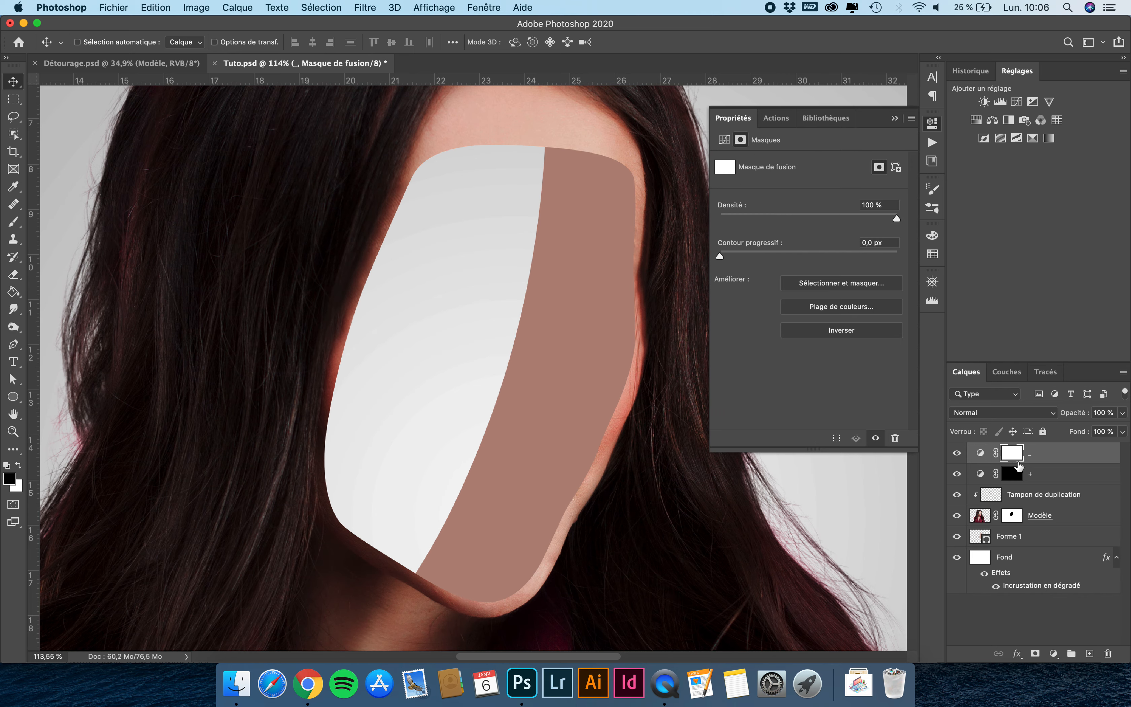
{"action": "key", "text": "super+i"}
{"action": "left_click", "coordinate": [739, 123]}
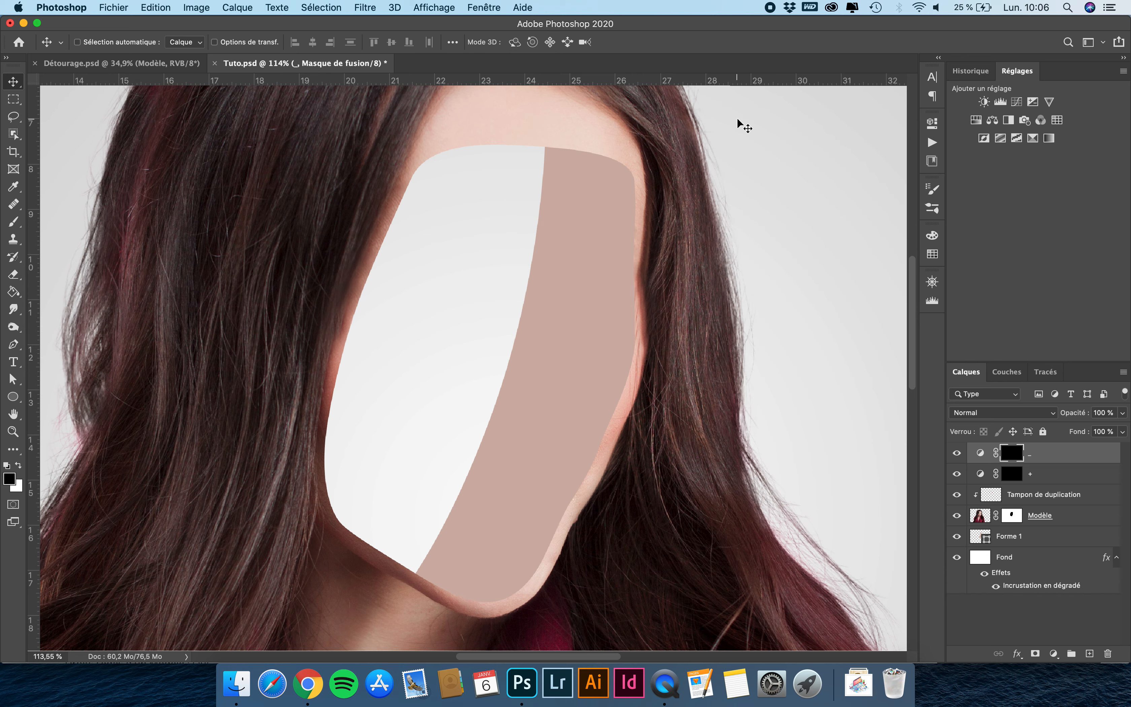
With the "+" mask active, load the Modèle layer's mask as a selection and contract it away from the hole's edge.
{"action": "left_click", "coordinate": [1013, 476]}
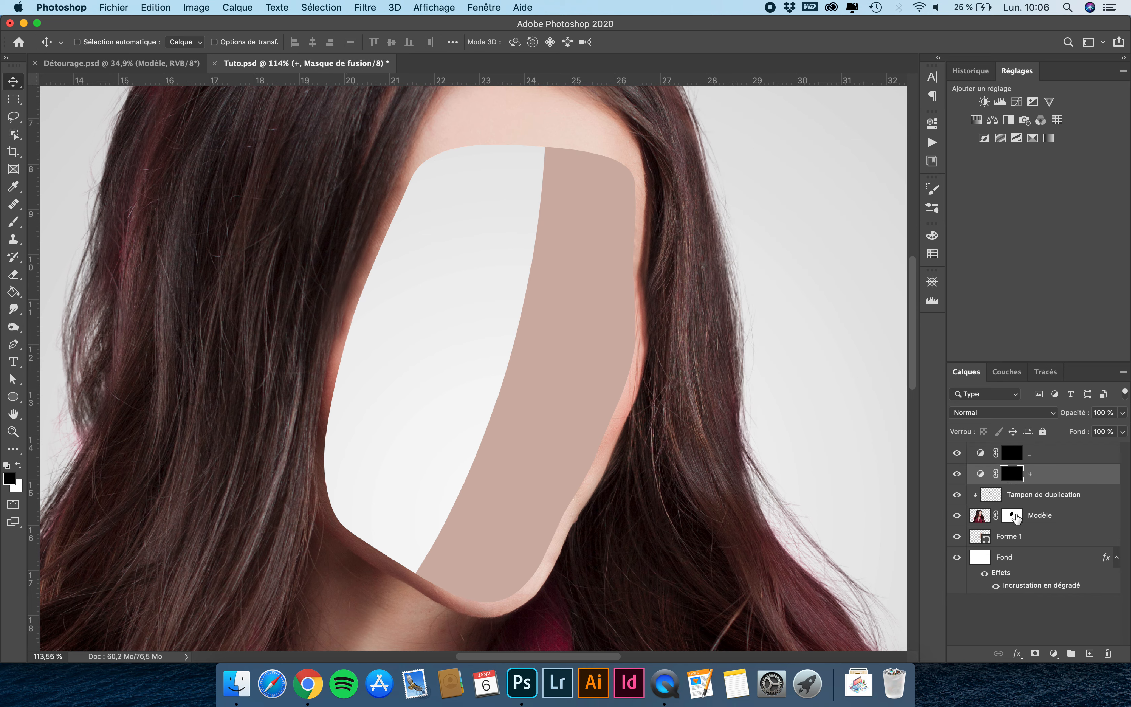
{"action": "left_click_drag", "start_coordinate": [1016, 523], "coordinate": [1014, 524]}
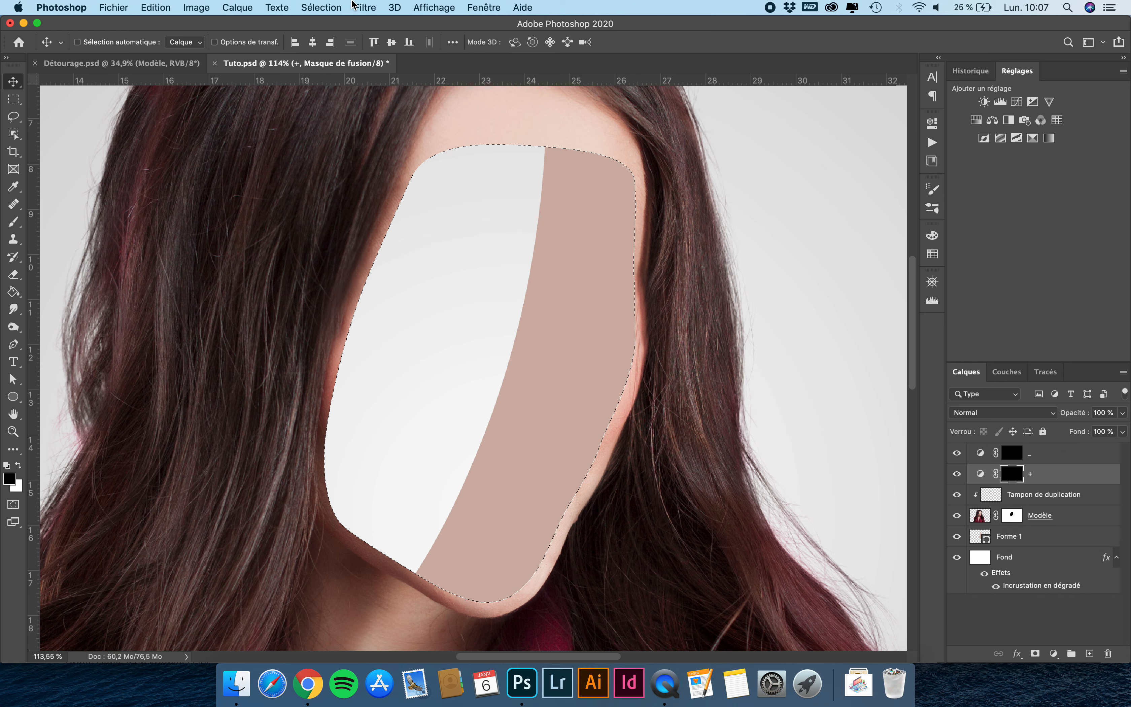
{"action": "left_click", "coordinate": [364, 7]}
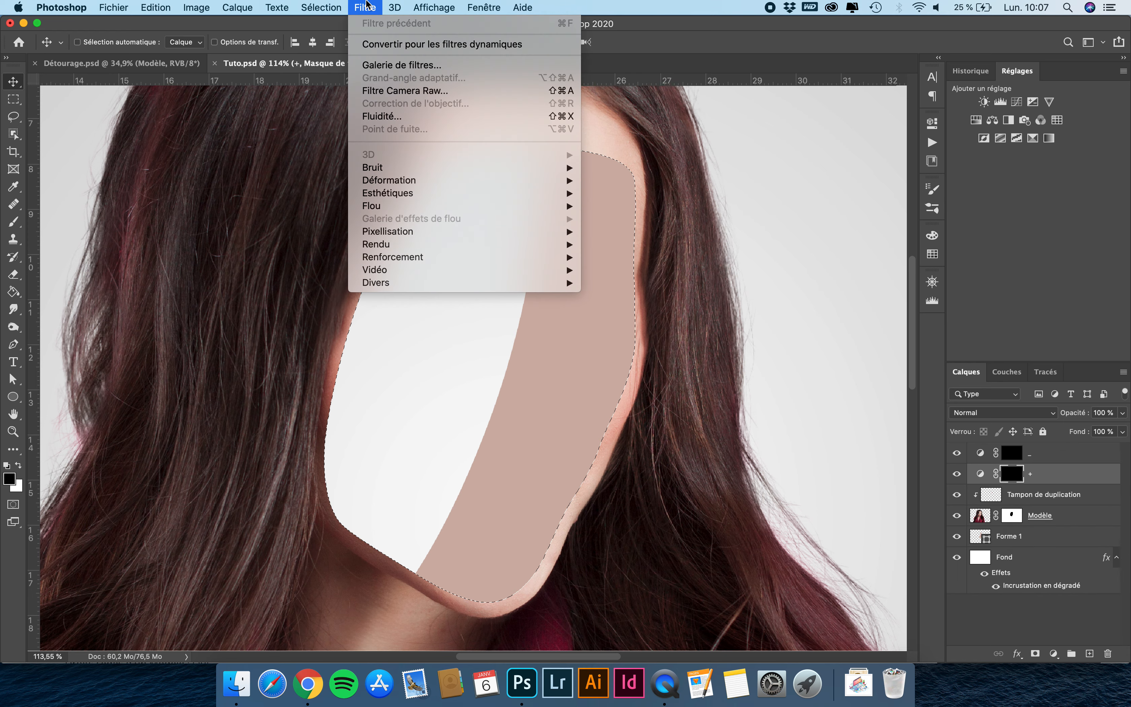
{"action": "mouse_move", "coordinate": [359, 206]}
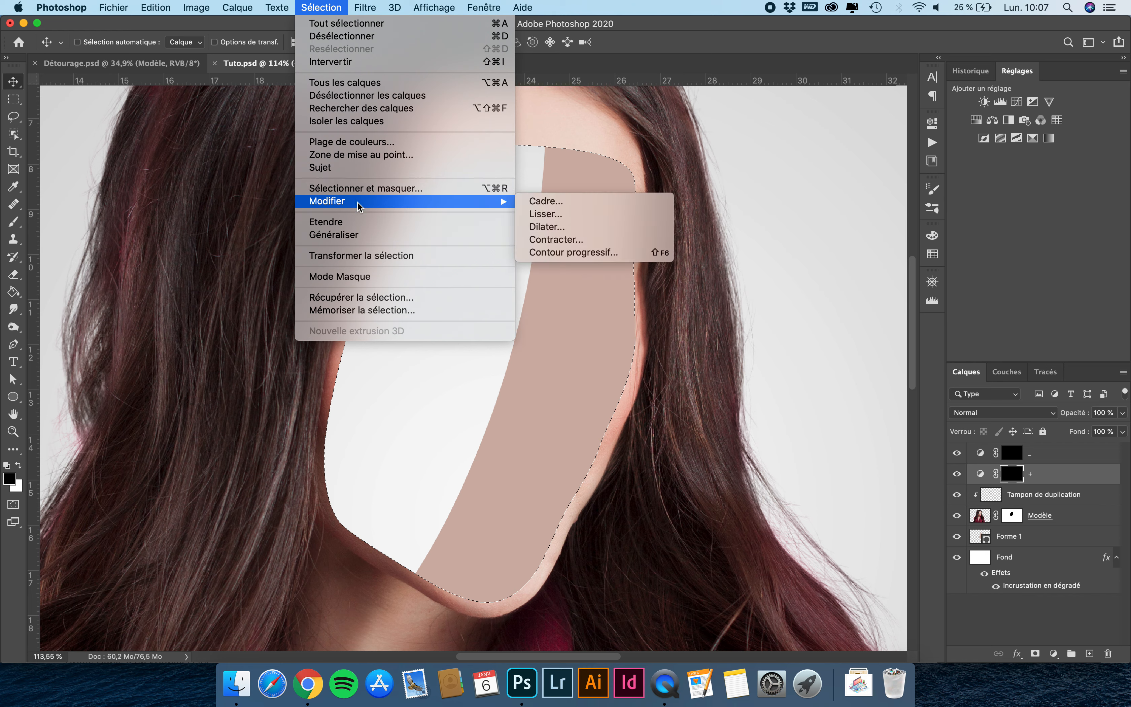
{"action": "left_click", "coordinate": [579, 240]}
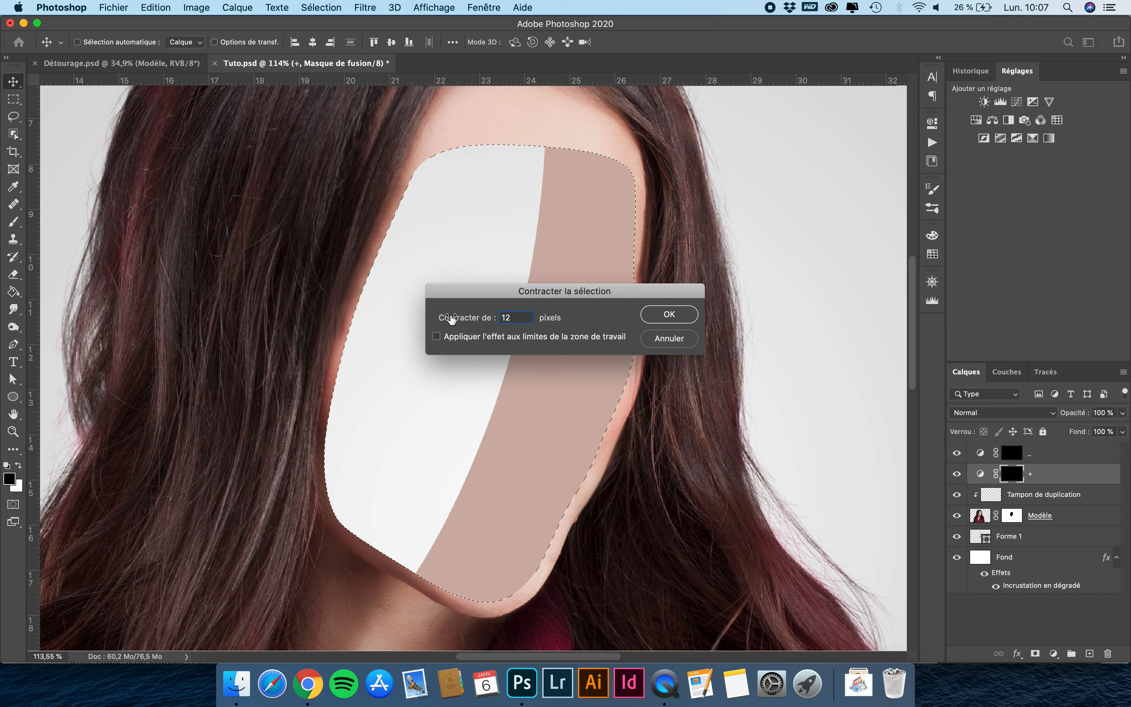
{"action": "left_click_drag", "start_coordinate": [518, 317], "coordinate": [444, 313]}
{"action": "left_click", "coordinate": [669, 315]}
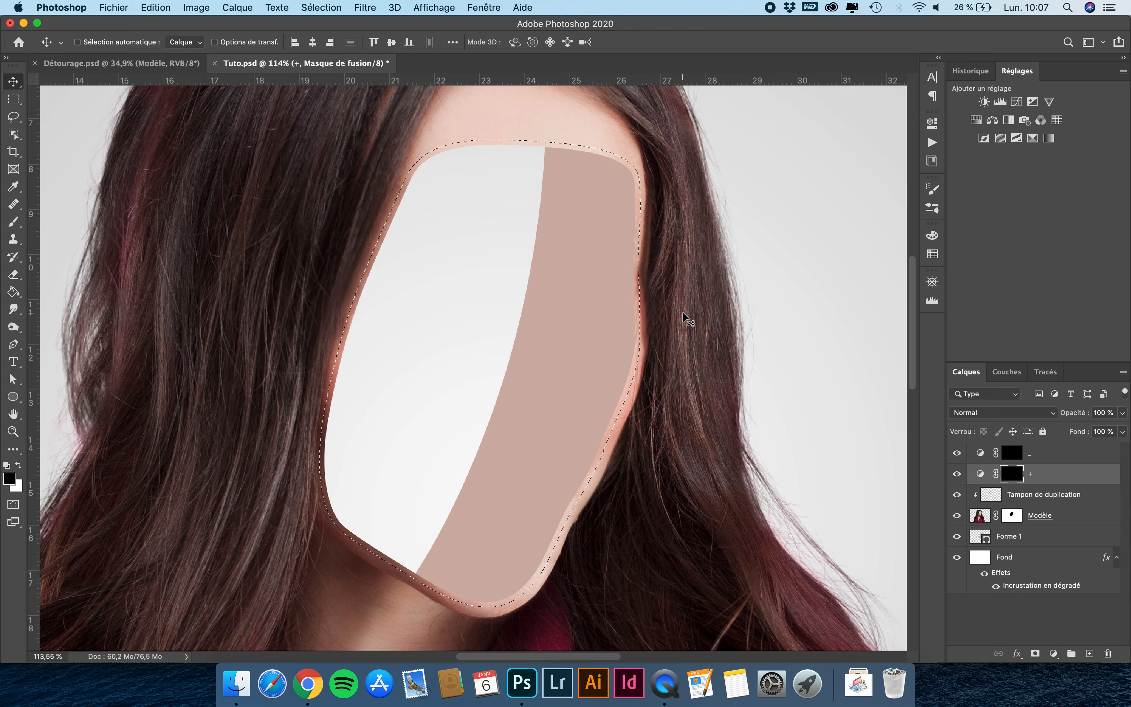
Set up a soft white Brush at 221 px and 100% opacity, undoing the test stroke on the "+" mask.
{"action": "scroll", "coordinate": [473, 147], "scroll_direction": "up", "scroll_amount": 1}
{"action": "scroll", "coordinate": [472, 147], "scroll_direction": "up", "scroll_amount": 2}
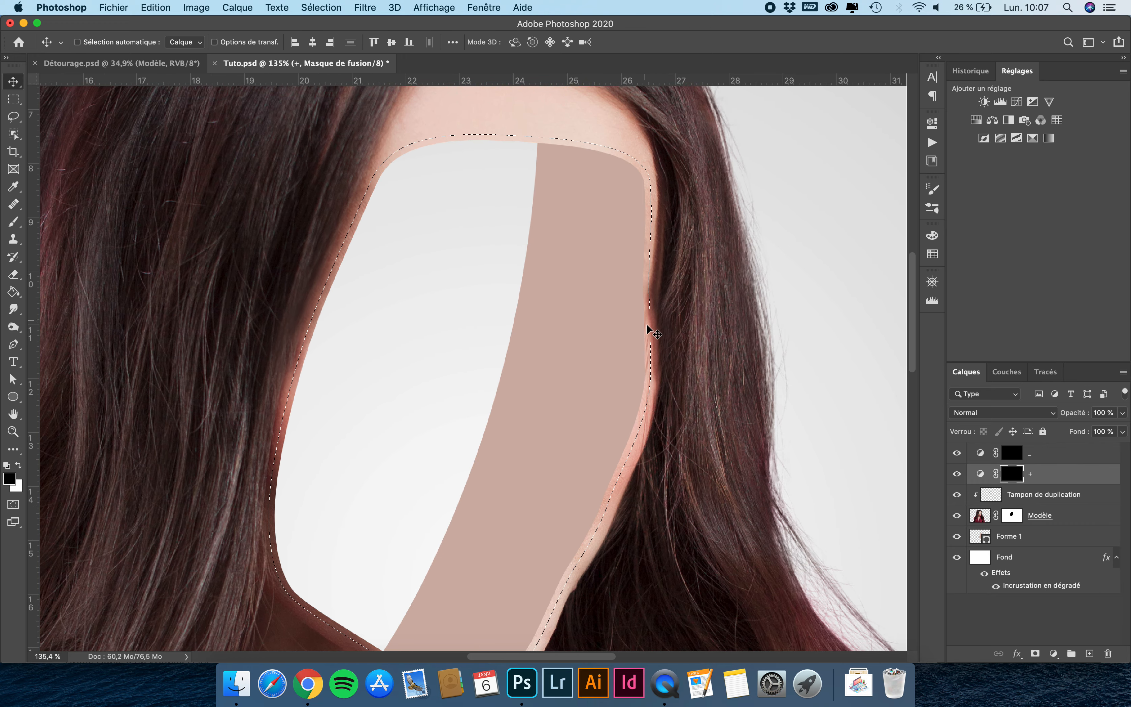
{"action": "scroll", "coordinate": [810, 452], "scroll_direction": "down", "scroll_amount": 2}
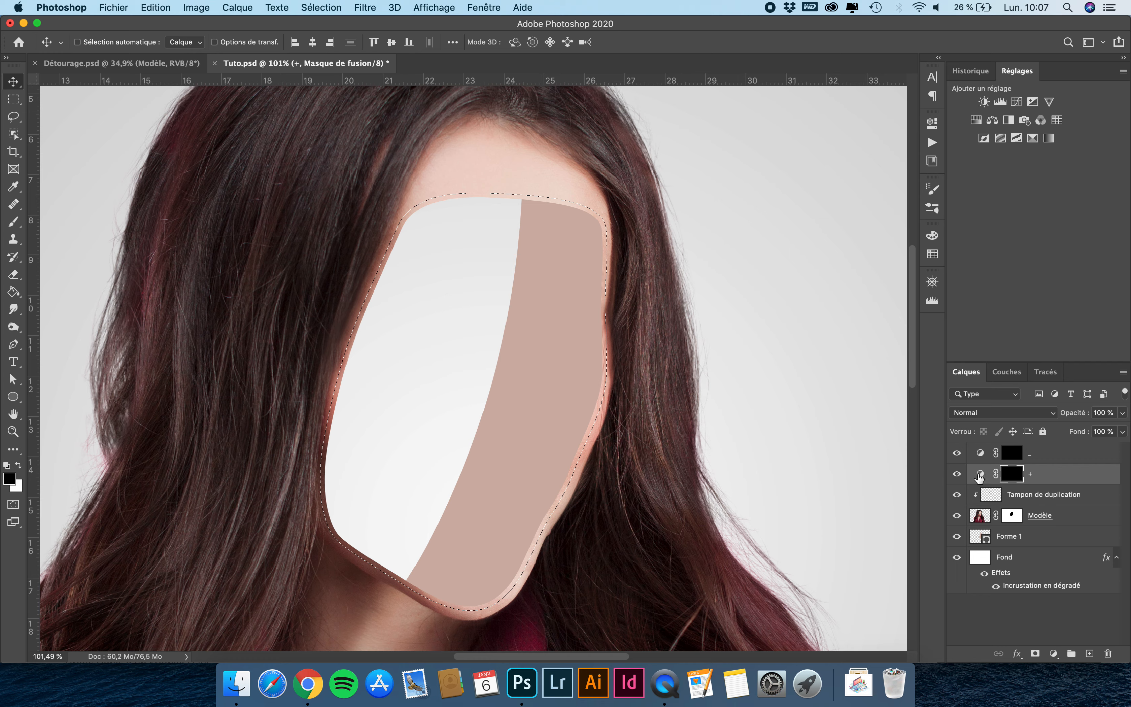
{"action": "key", "text": "b"}
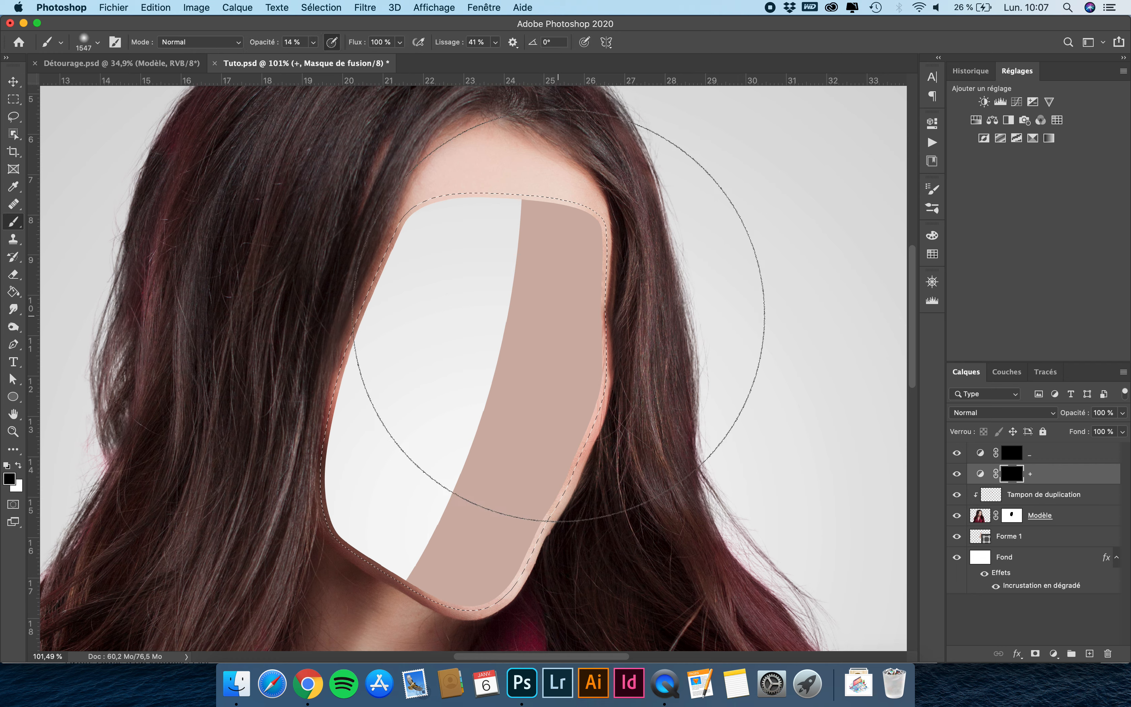
{"action": "left_click", "coordinate": [88, 45]}
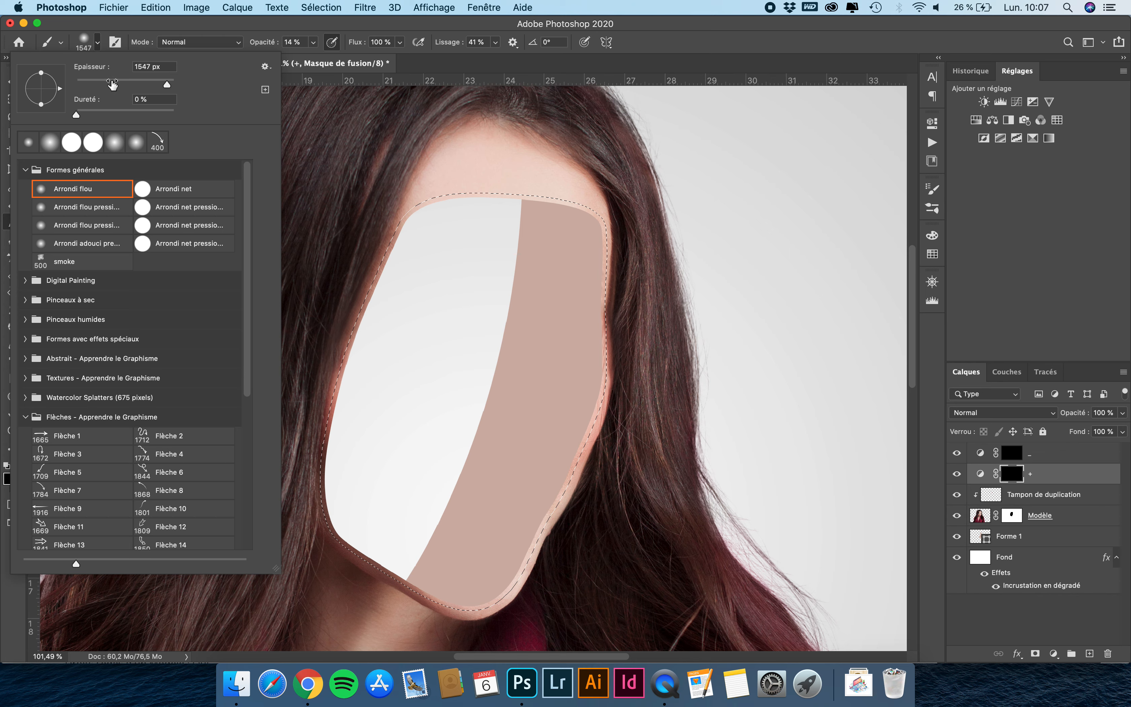
{"action": "left_click", "coordinate": [139, 79]}
{"action": "left_click", "coordinate": [164, 22]}
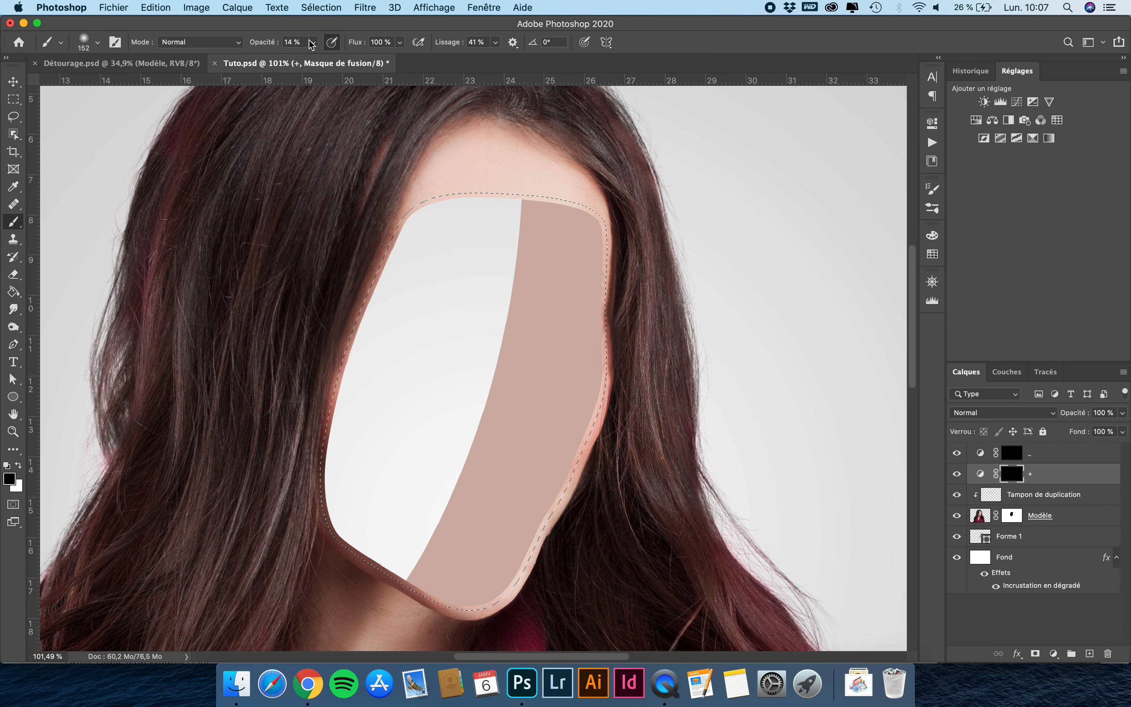
{"action": "left_click_drag", "start_coordinate": [311, 45], "coordinate": [421, 63]}
{"action": "left_click", "coordinate": [367, 29]}
{"action": "left_click_drag", "start_coordinate": [494, 340], "coordinate": [517, 341], "text": "ctrl+alt"}
{"action": "left_click", "coordinate": [18, 466]}
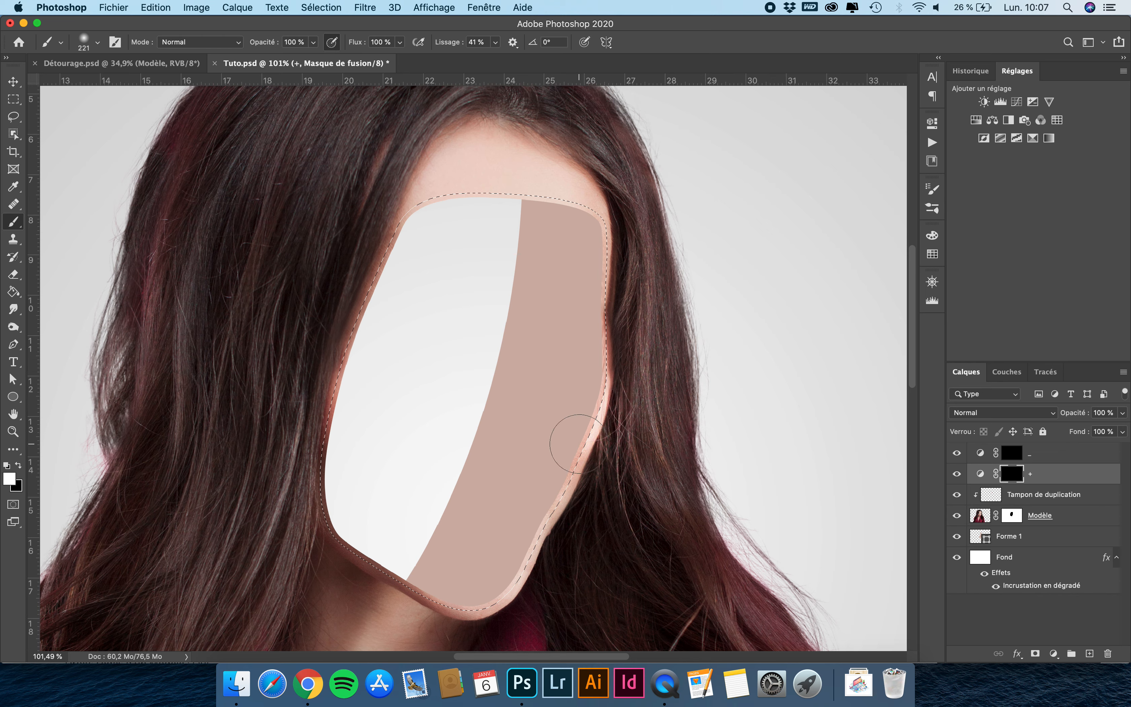
{"action": "key", "text": "super+z"}
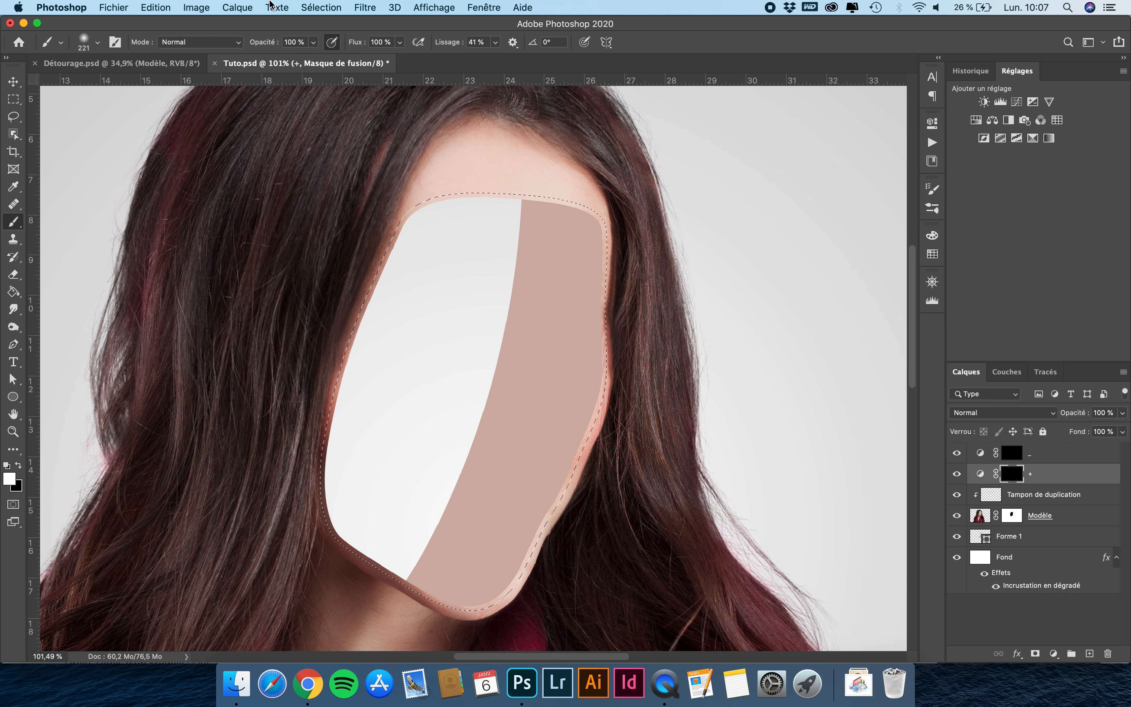
Invert the selection and try a white stroke on the "+" mask over the hole's right edge, undoing that stroke.
{"action": "left_click", "coordinate": [329, 6]}
{"action": "left_click", "coordinate": [337, 62]}
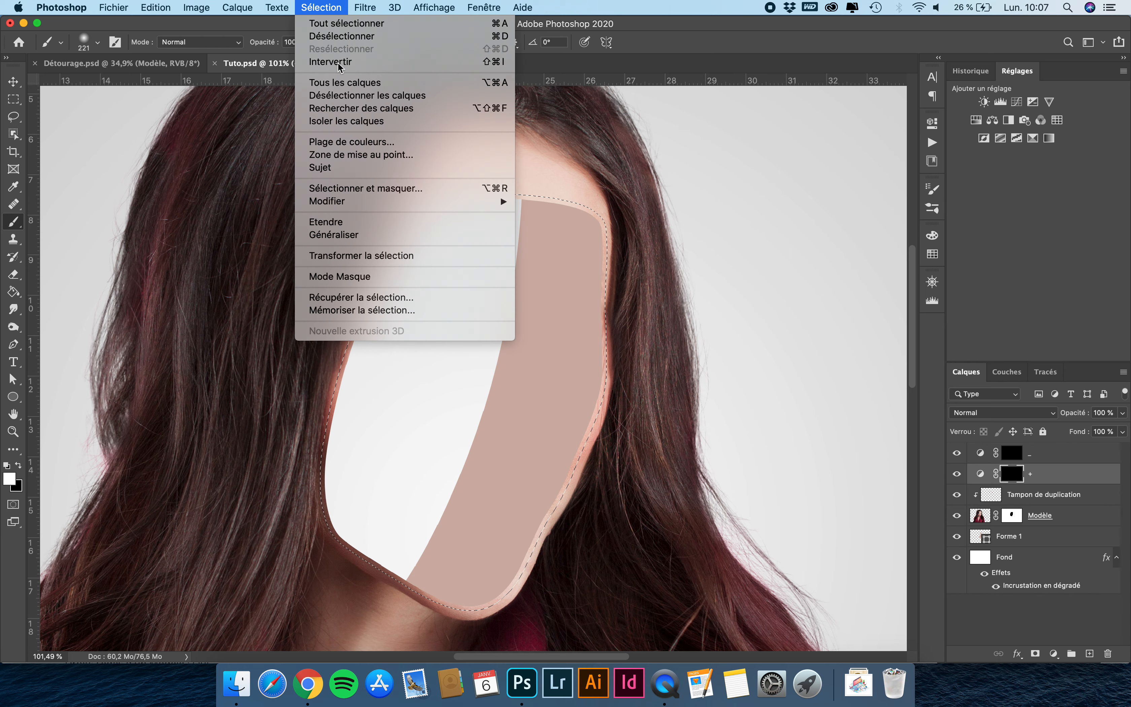
{"action": "left_click_drag", "start_coordinate": [593, 416], "coordinate": [565, 468]}
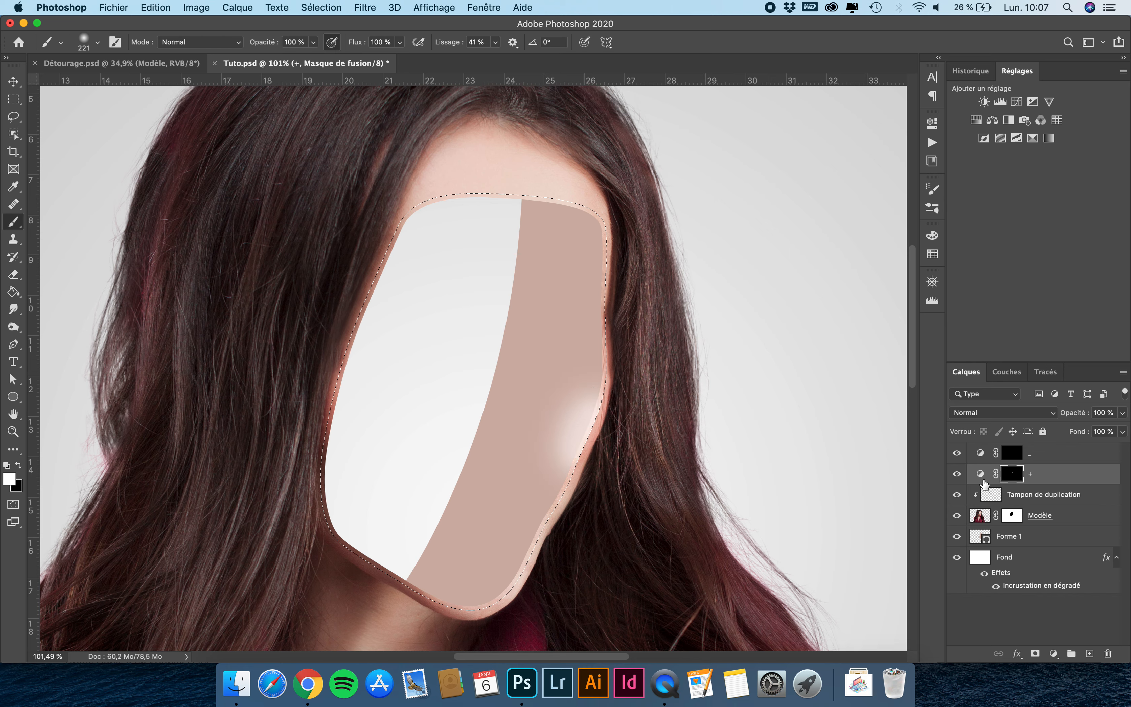
{"action": "key", "text": "super+z"}
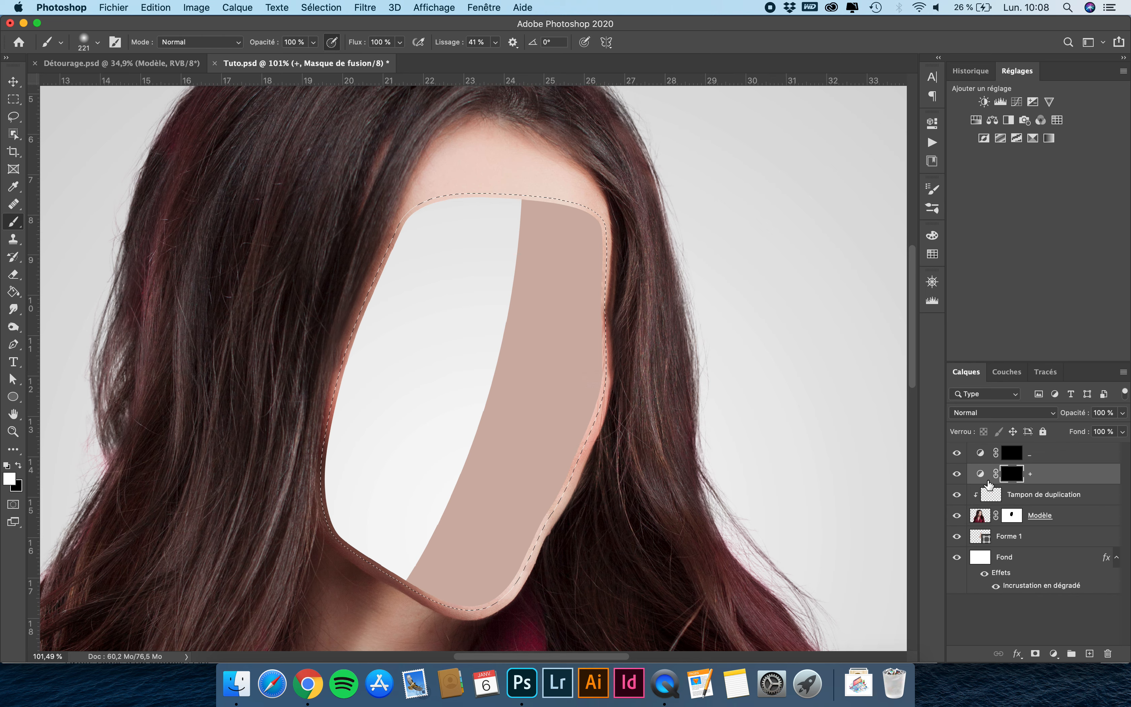
Clip the "+" and "_" curves layers to the model and paint white on the "+" mask along the hole's lower-right border.
{"action": "left_click", "coordinate": [990, 482], "text": "alt"}
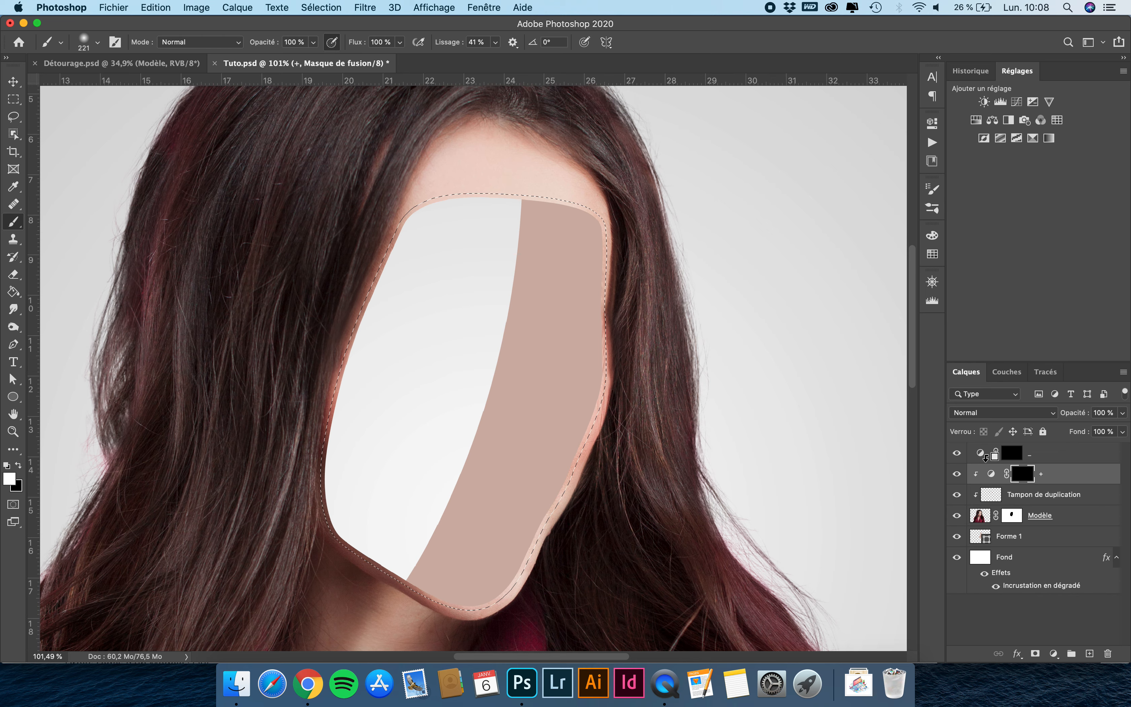
{"action": "left_click", "coordinate": [990, 463], "text": "alt"}
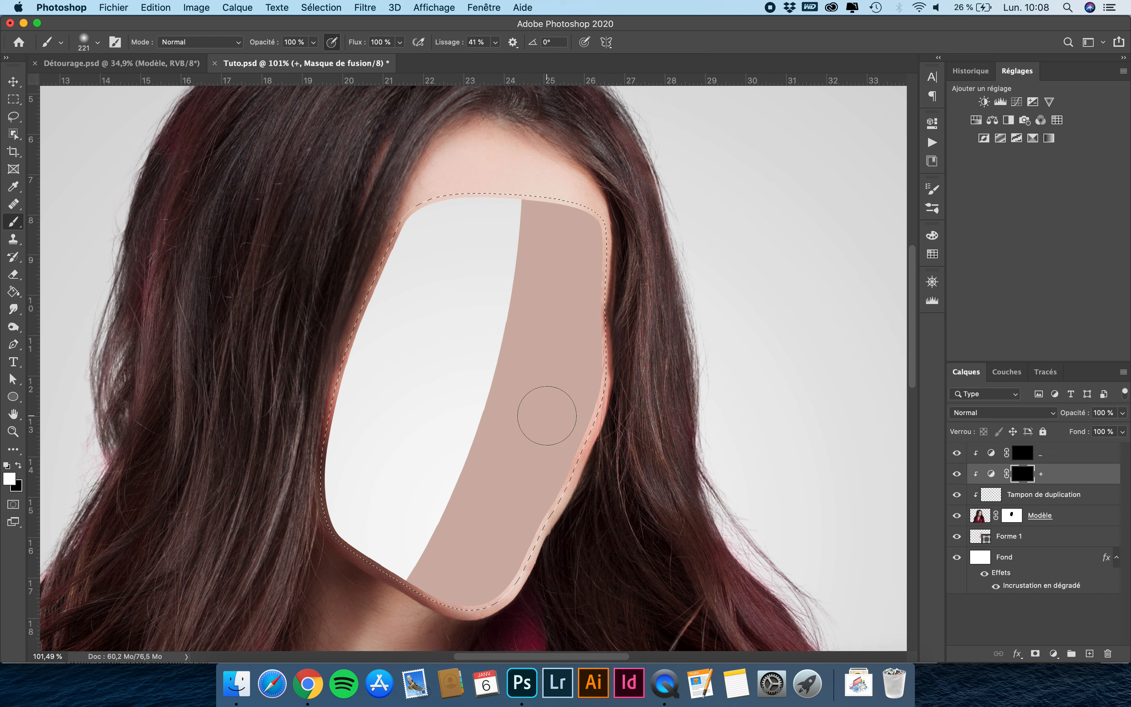
{"action": "mouse_move", "coordinate": [589, 383]}
{"action": "left_mouse_down"}
{"action": "mouse_move", "coordinate": [511, 562]}
{"action": "mouse_move", "coordinate": [463, 589]}
{"action": "mouse_move", "coordinate": [515, 575]}
{"action": "mouse_move", "coordinate": [453, 604]}
{"action": "mouse_move", "coordinate": [364, 549]}
{"action": "mouse_move", "coordinate": [385, 560]}
{"action": "mouse_move", "coordinate": [374, 571]}
{"action": "mouse_move", "coordinate": [318, 526]}
{"action": "mouse_move", "coordinate": [338, 456]}
{"action": "mouse_move", "coordinate": [344, 386]}
{"action": "mouse_move", "coordinate": [326, 432]}
{"action": "mouse_move", "coordinate": [337, 374]}
{"action": "mouse_move", "coordinate": [314, 448]}
{"action": "mouse_move", "coordinate": [341, 522]}
{"action": "mouse_move", "coordinate": [483, 597]}
{"action": "mouse_move", "coordinate": [571, 456]}
{"action": "left_mouse_up"}
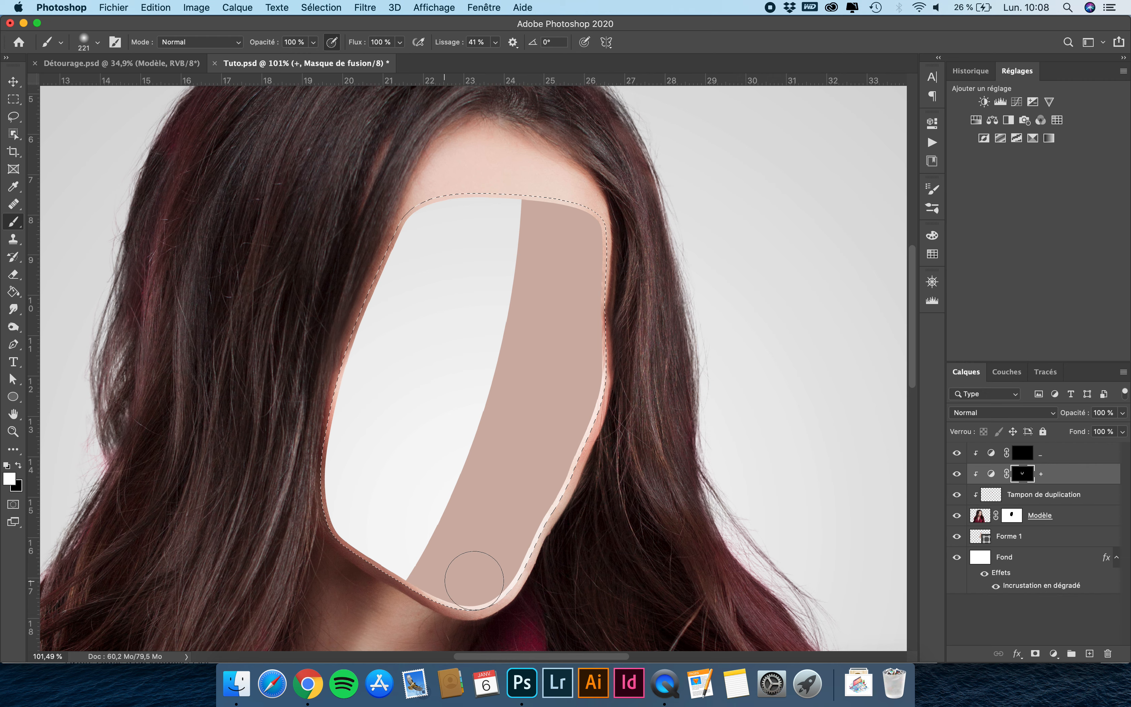
Paint white on the "_" mask along the hole's upper border and upper sides to darken the skin's thickness.
{"action": "left_click", "coordinate": [1024, 455]}
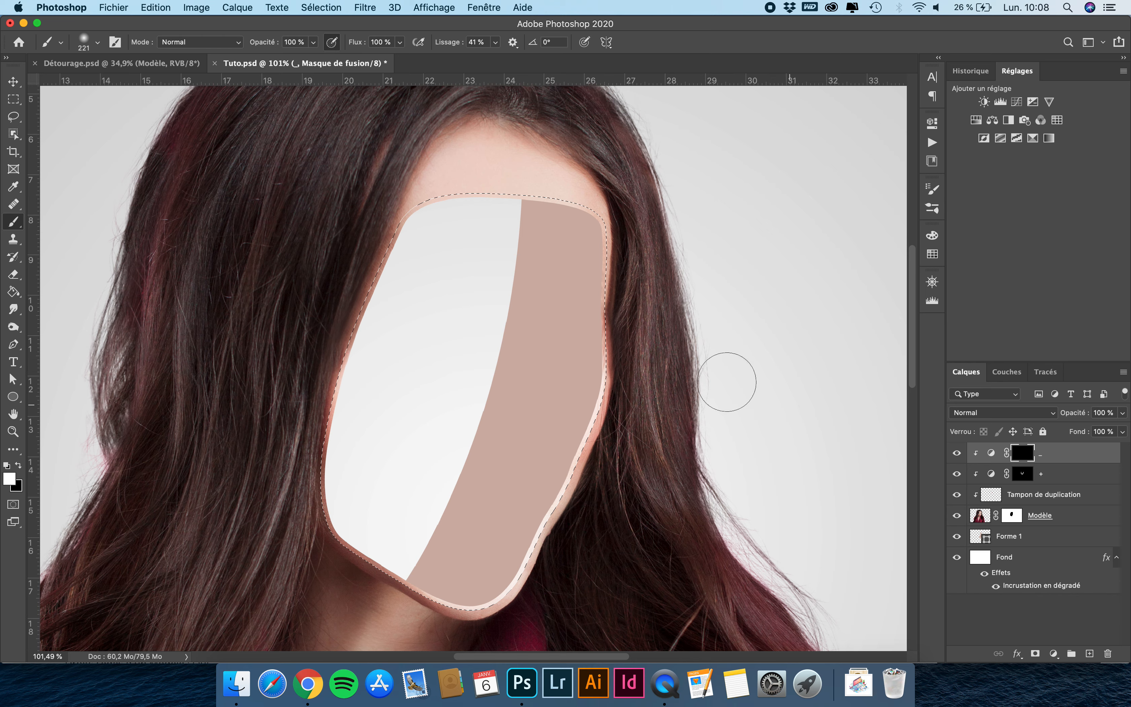
{"action": "mouse_move", "coordinate": [603, 371]}
{"action": "left_mouse_down"}
{"action": "mouse_move", "coordinate": [577, 192]}
{"action": "mouse_move", "coordinate": [529, 203]}
{"action": "mouse_move", "coordinate": [596, 199]}
{"action": "mouse_move", "coordinate": [455, 202]}
{"action": "mouse_move", "coordinate": [393, 248]}
{"action": "mouse_move", "coordinate": [402, 225]}
{"action": "mouse_move", "coordinate": [355, 343]}
{"action": "left_mouse_up"}
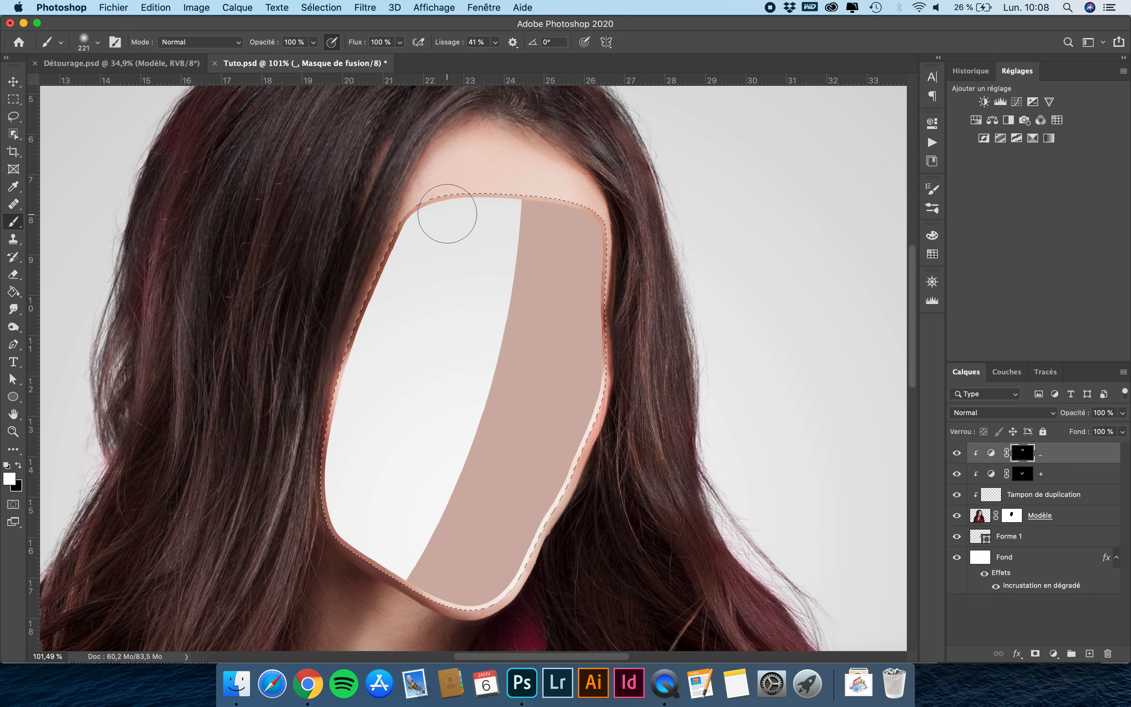
Lower the brush opacity to 53%, paint black on the "_" mask along both sides of the hole to soften the shading, and deselect.
{"action": "scroll", "coordinate": [447, 212], "scroll_direction": "up", "scroll_amount": 5}
{"action": "scroll", "coordinate": [447, 213], "scroll_direction": "up", "scroll_amount": 5}
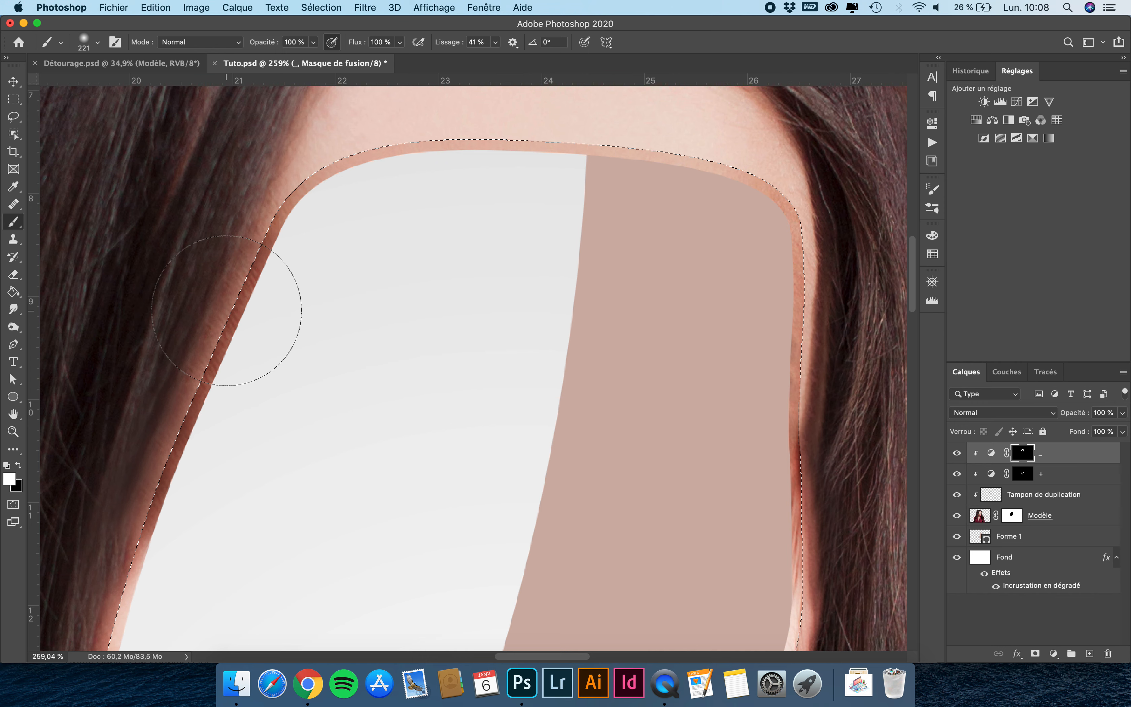
{"action": "left_click", "coordinate": [313, 43]}
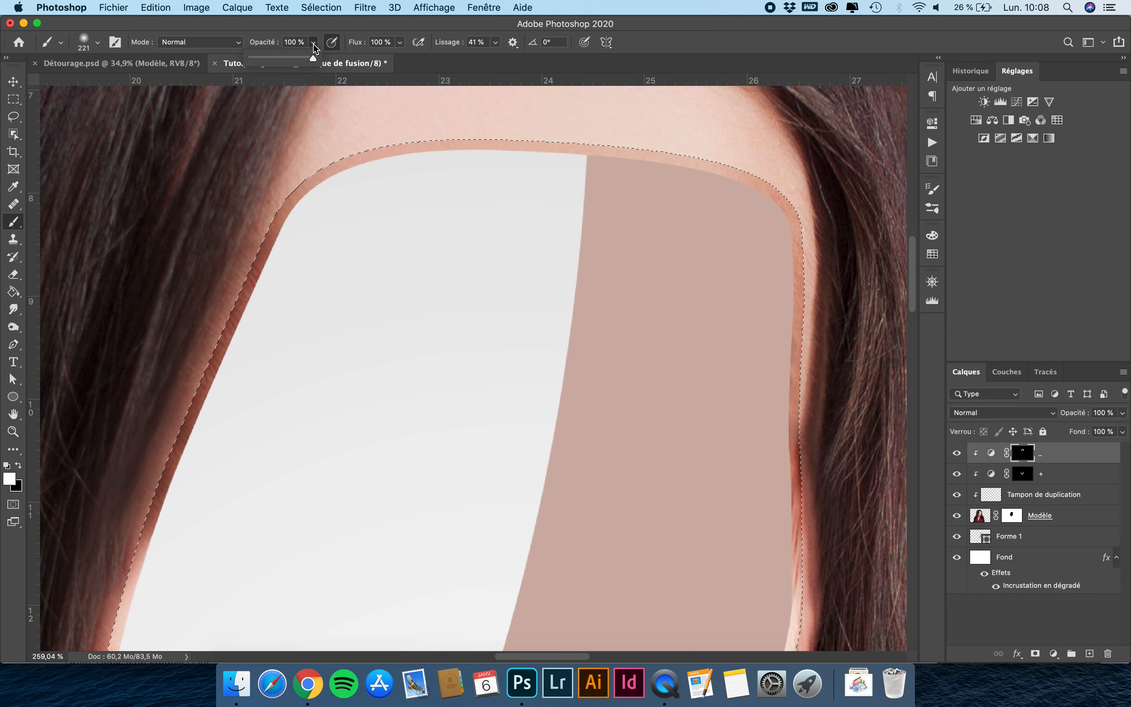
{"action": "left_click", "coordinate": [289, 31]}
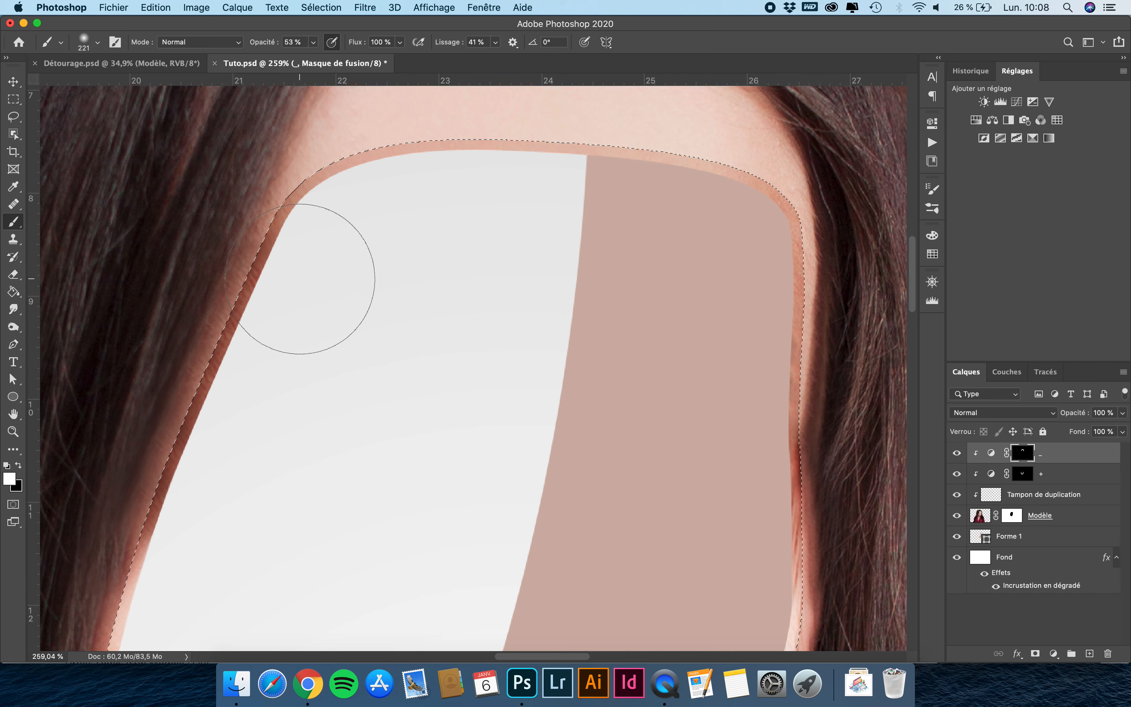
{"action": "key", "text": "x"}
{"action": "mouse_move", "coordinate": [273, 257]}
{"action": "left_mouse_down"}
{"action": "mouse_move", "coordinate": [161, 497]}
{"action": "mouse_move", "coordinate": [236, 285]}
{"action": "mouse_move", "coordinate": [189, 418]}
{"action": "left_mouse_up"}
{"action": "scroll", "coordinate": [188, 419], "scroll_direction": "right", "scroll_amount": 5}
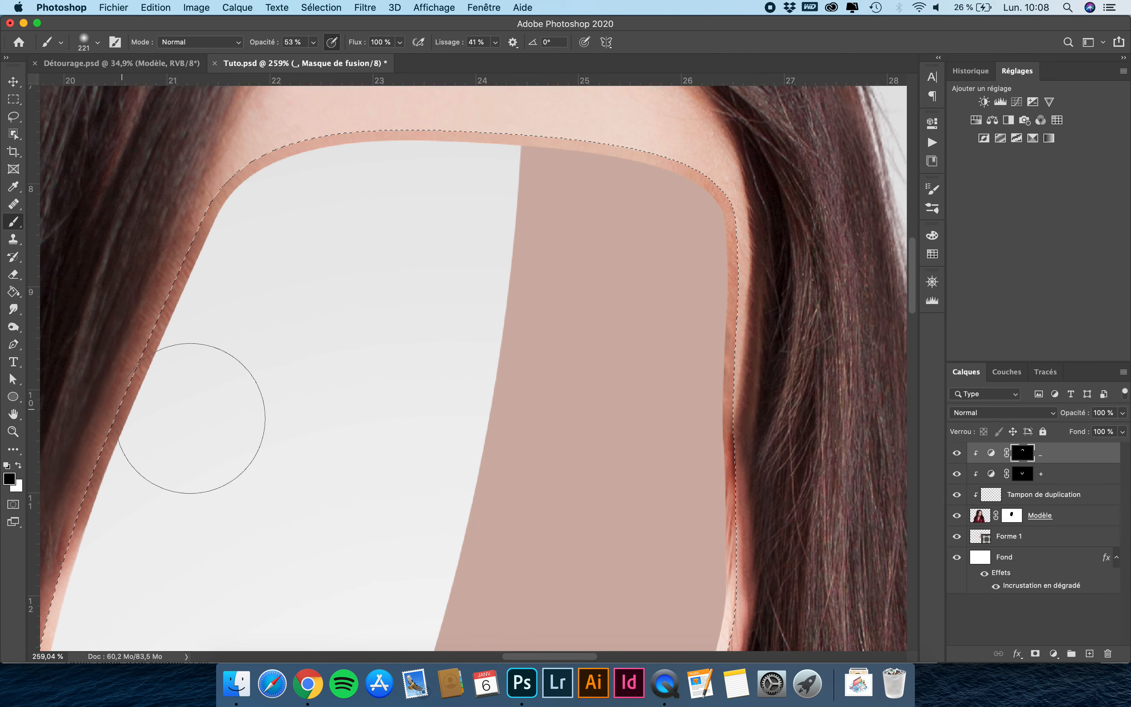
{"action": "mouse_move", "coordinate": [717, 375]}
{"action": "left_mouse_down"}
{"action": "mouse_move", "coordinate": [682, 442]}
{"action": "mouse_move", "coordinate": [694, 430]}
{"action": "left_mouse_up"}
{"action": "scroll", "coordinate": [512, 443], "scroll_direction": "down", "scroll_amount": 10}
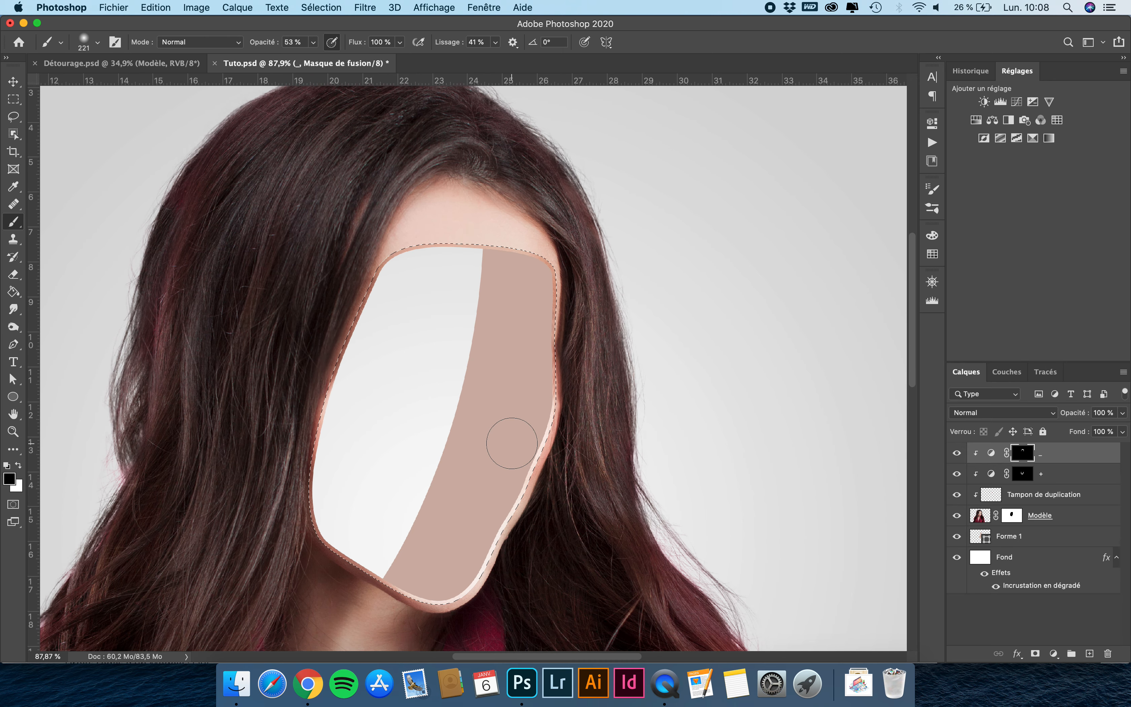
{"action": "scroll", "coordinate": [512, 443], "scroll_direction": "down", "scroll_amount": 3}
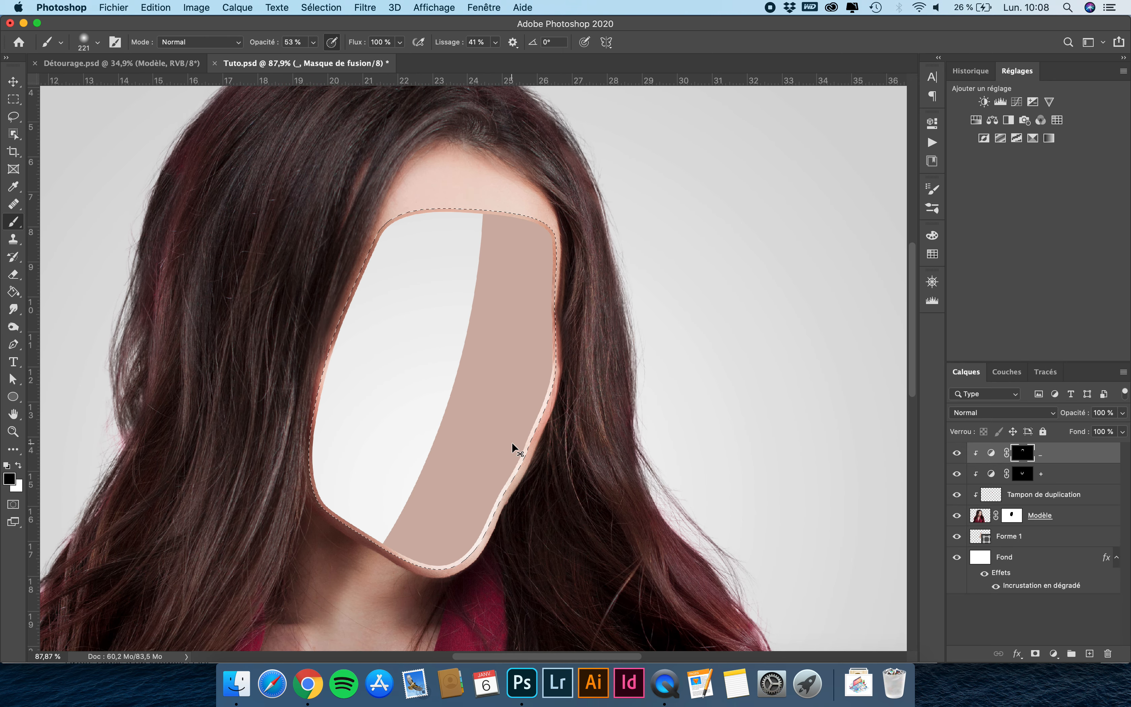
{"action": "key", "text": "super+d"}
Darken the "_" curves layer by moving its midpoint to input 127, output 41 and adding a point at input 217, output 151.
{"action": "double_click", "coordinate": [994, 455]}
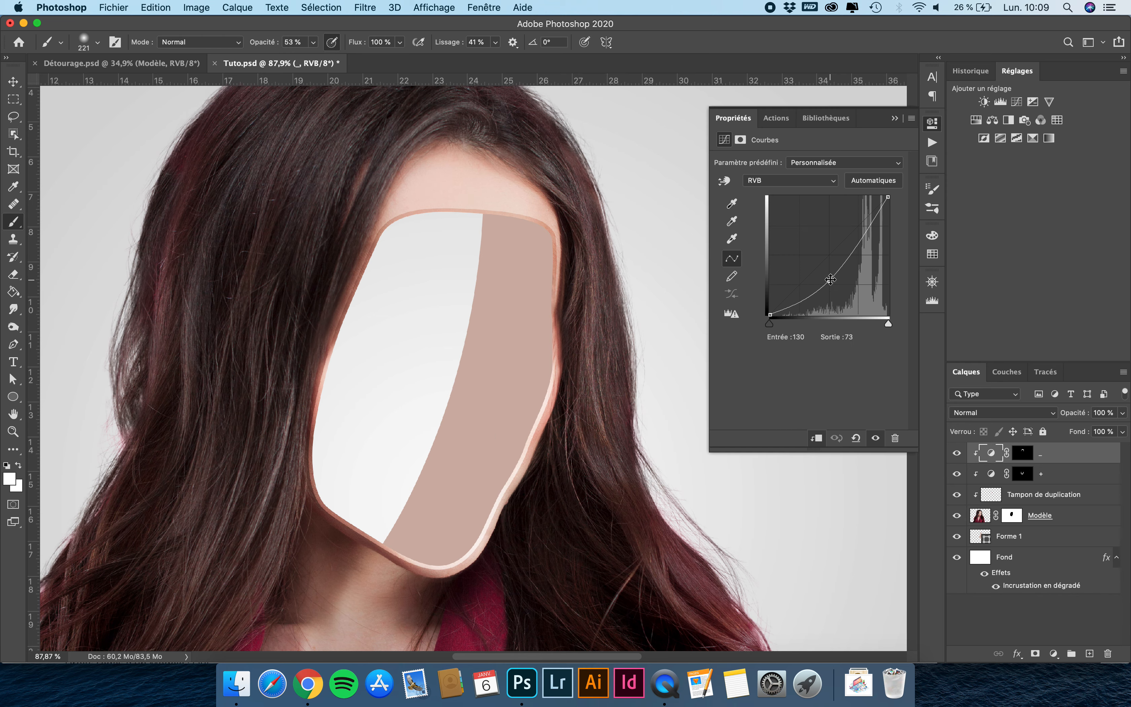
{"action": "left_click_drag", "start_coordinate": [831, 280], "coordinate": [829, 295]}
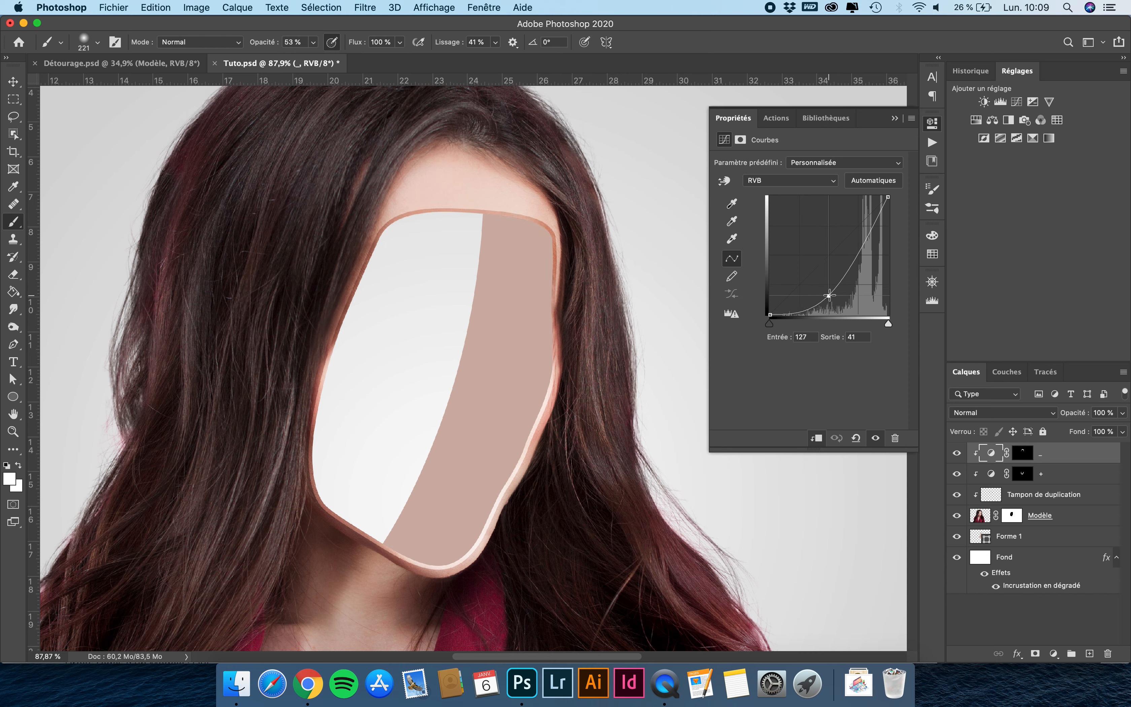
{"action": "left_click_drag", "start_coordinate": [870, 228], "coordinate": [871, 244]}
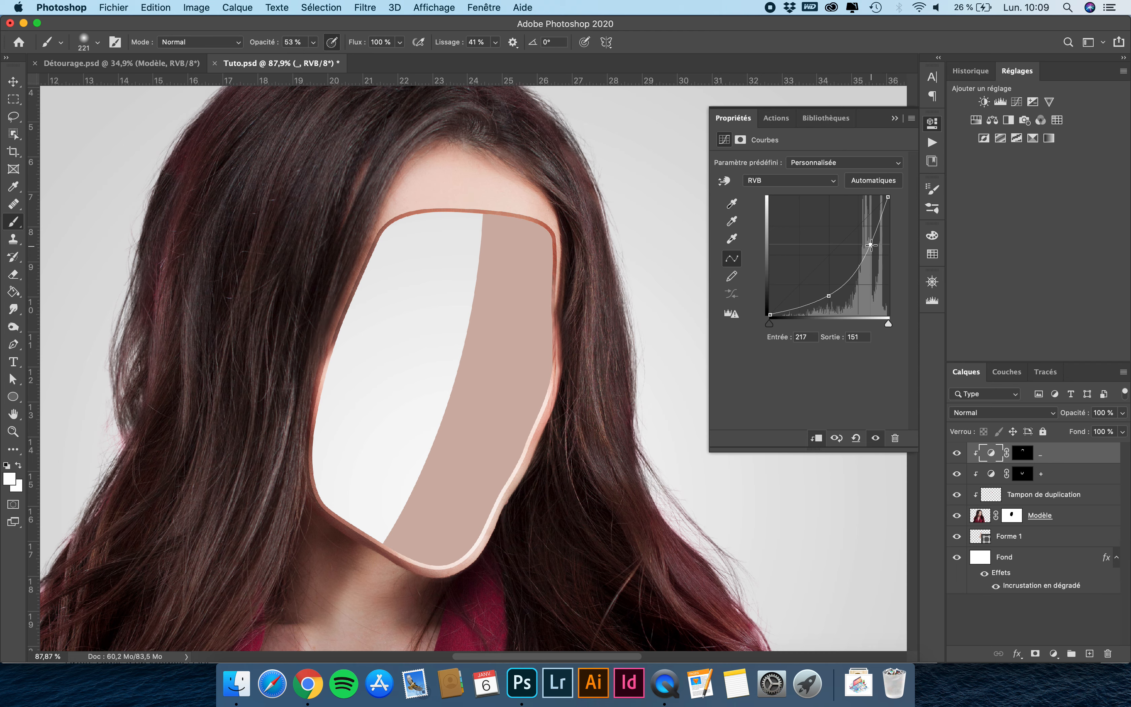
{"action": "left_click", "coordinate": [733, 118]}
{"action": "key", "text": "super+plus"}
{"action": "key", "text": "super+plus"}
{"action": "key", "text": "super+minus"}
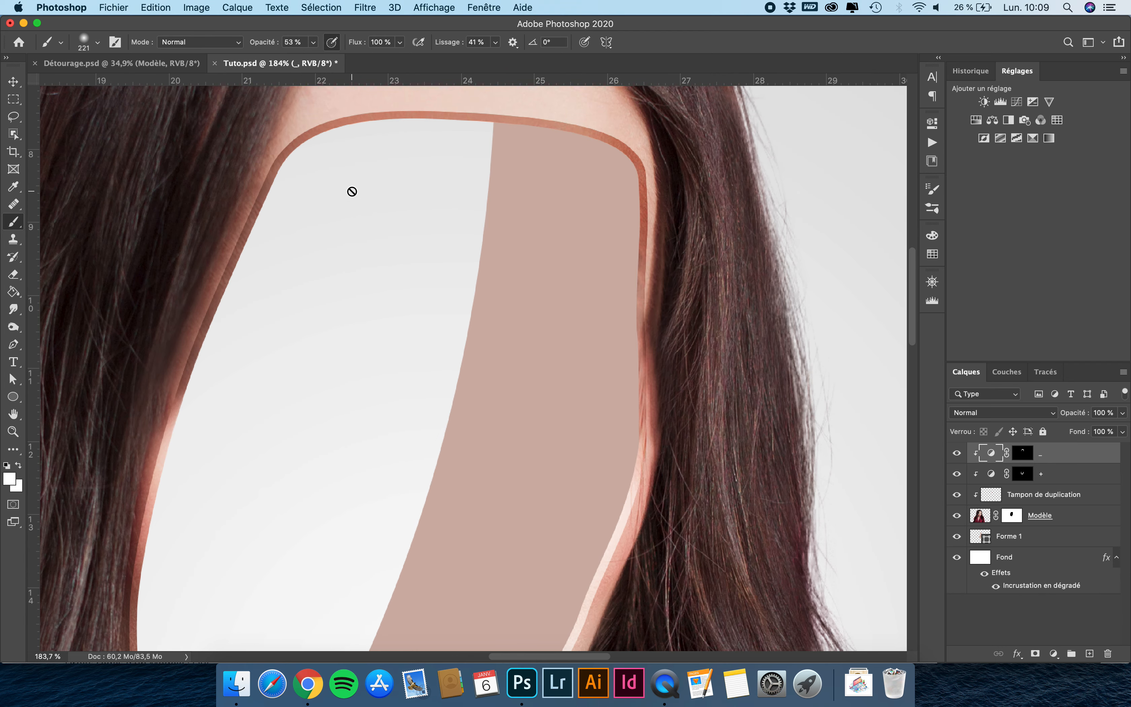
{"action": "key", "text": "super+minus"}
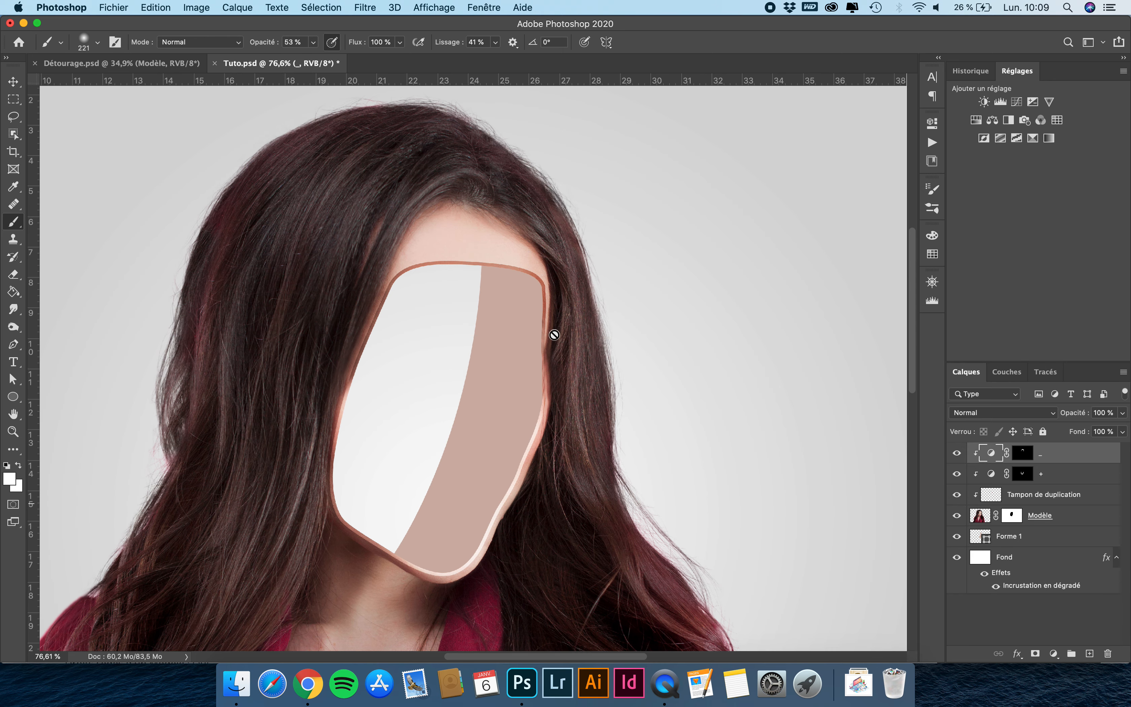
{"action": "left_click", "coordinate": [14, 82]}
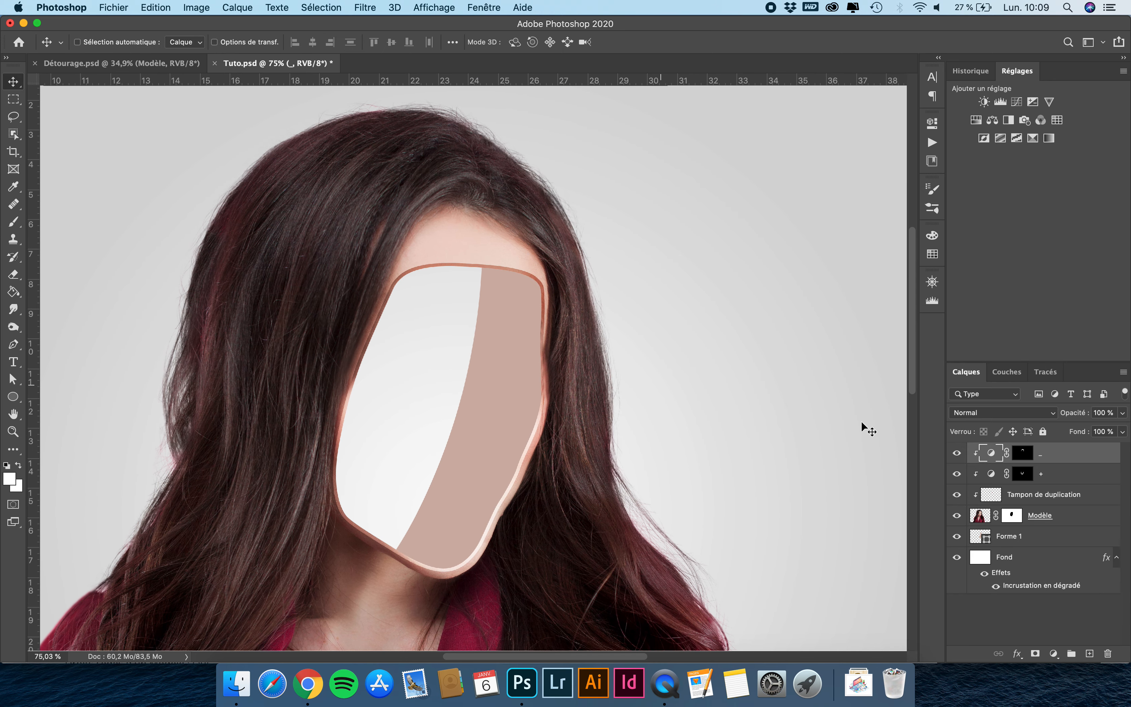
Soften the "+" curves layer's brightening by moving its curve point to input 125, output 158.
{"action": "double_click", "coordinate": [993, 475]}
{"action": "left_click", "coordinate": [824, 233]}
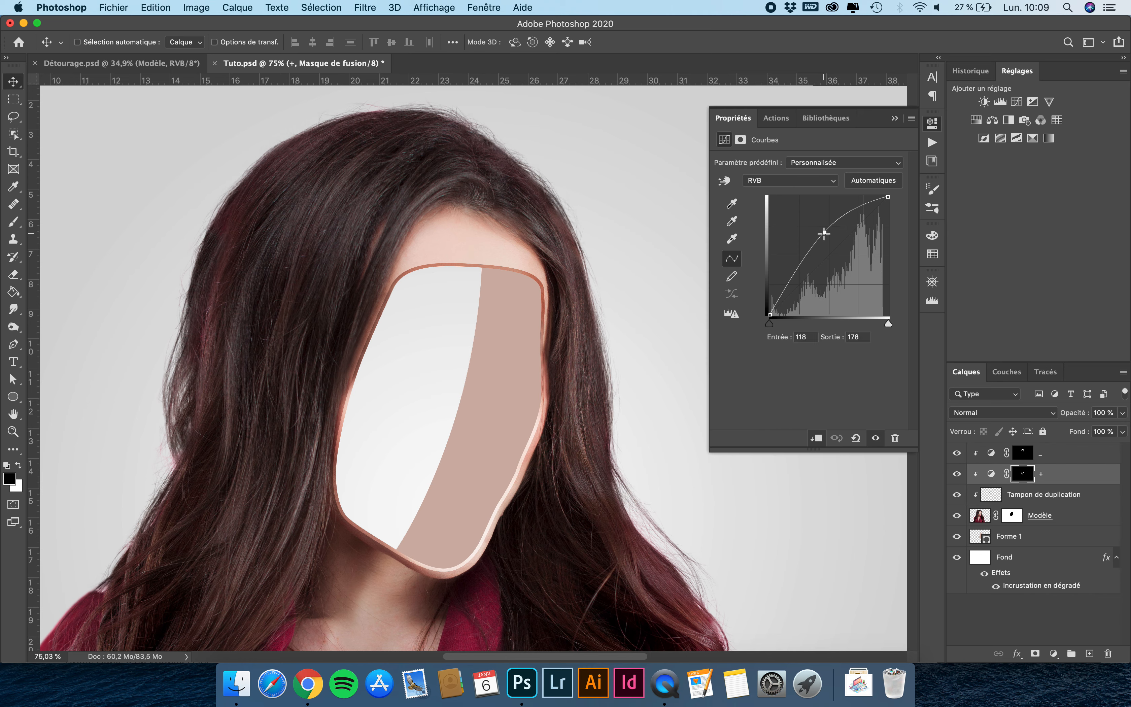
{"action": "left_click_drag", "start_coordinate": [825, 233], "coordinate": [828, 243]}
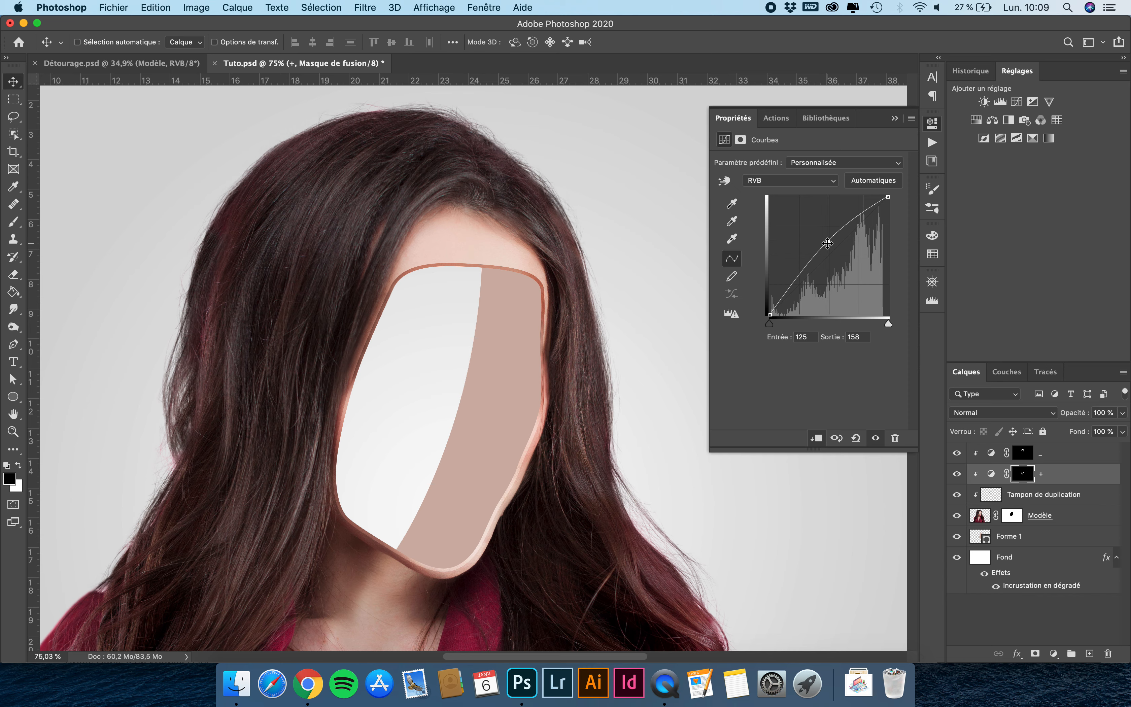
{"action": "double_click", "coordinate": [731, 117]}
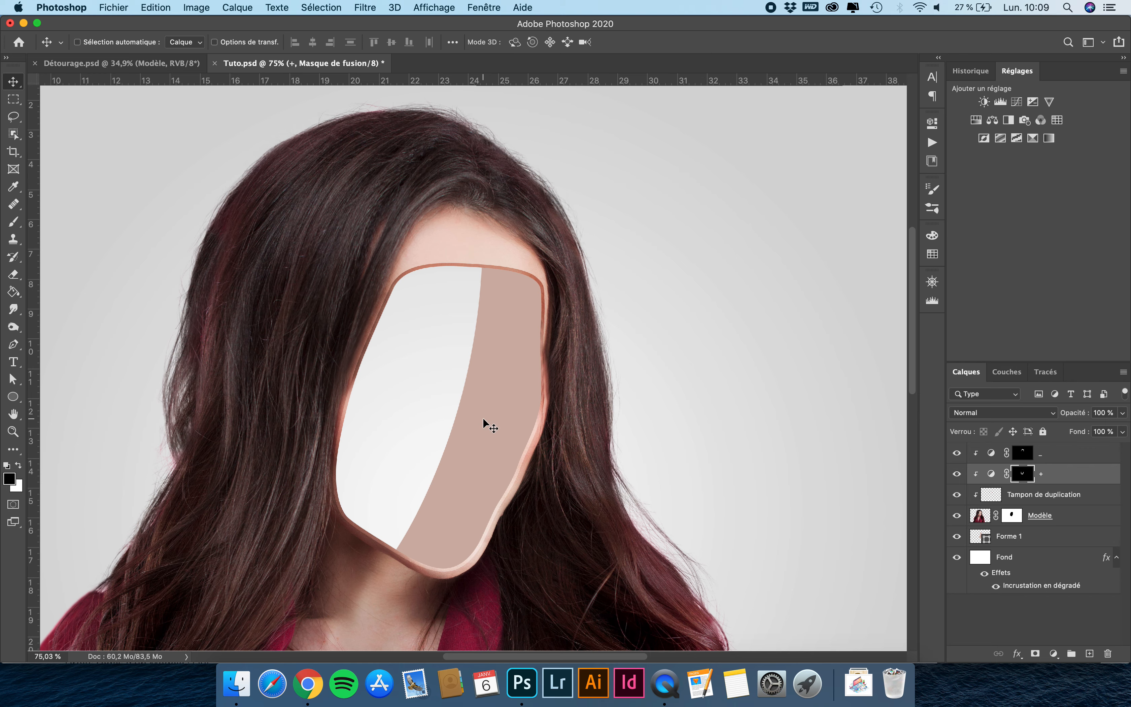
{"action": "key", "text": "super+0"}
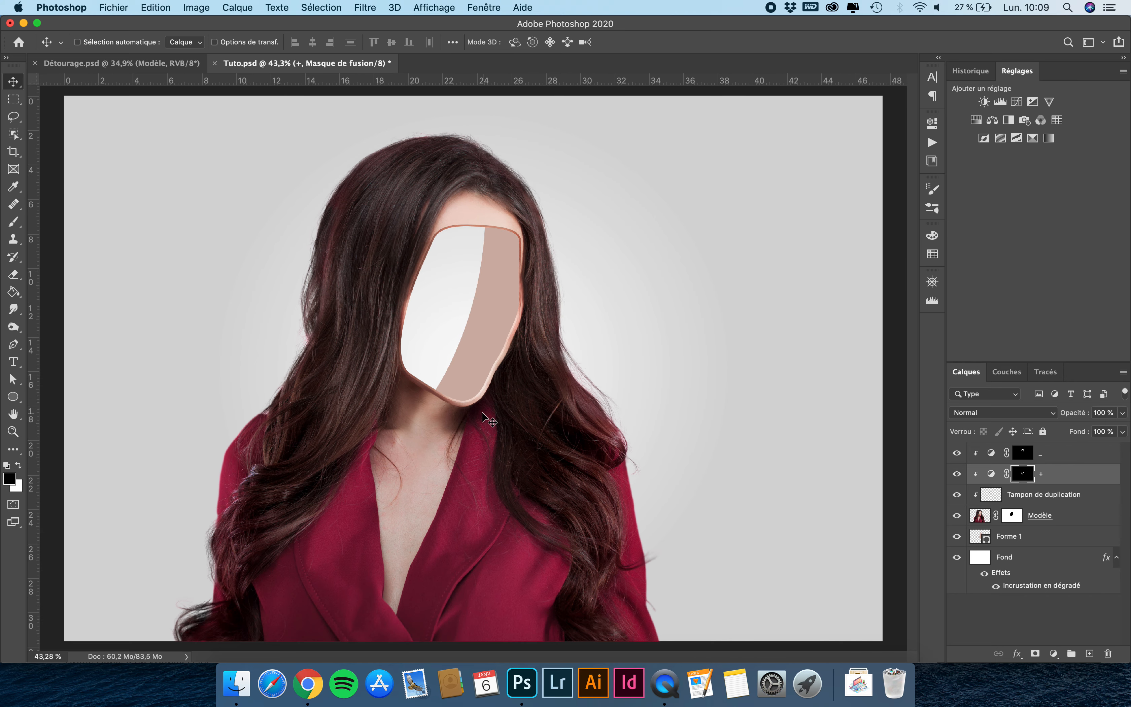
Create a layer named "Ombres" directly above Forme 1 and clip it to that shape.
{"action": "left_click", "coordinate": [1057, 519]}
{"action": "left_click", "coordinate": [1020, 541]}
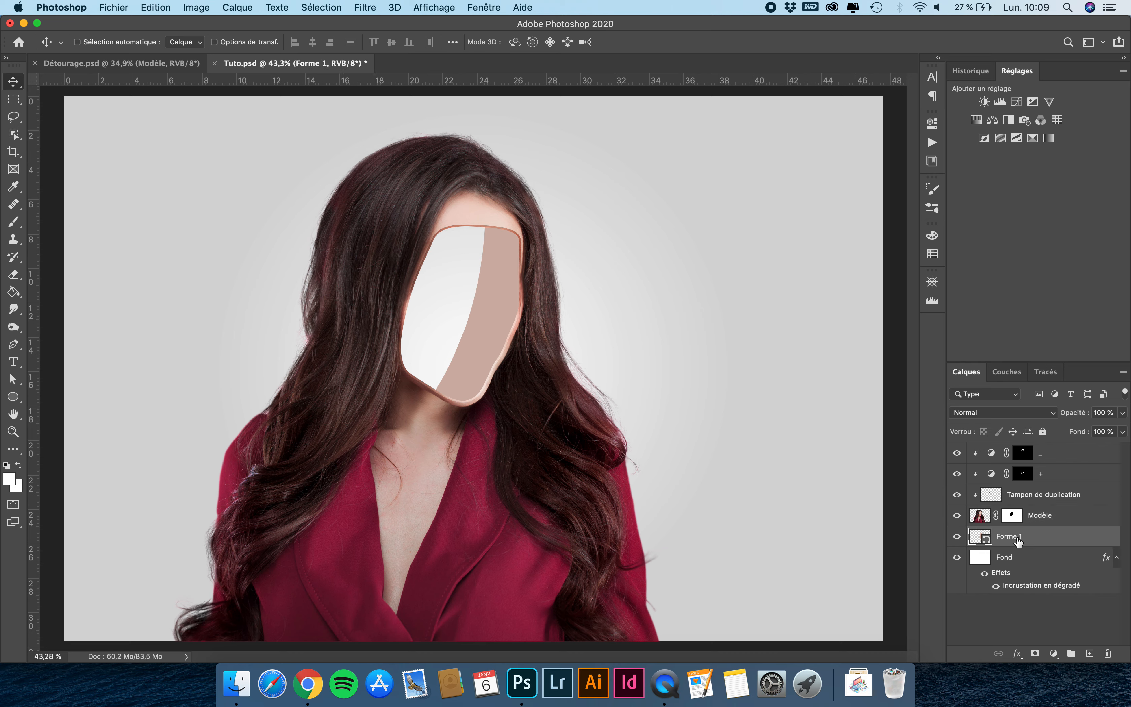
{"action": "left_click", "coordinate": [1090, 654]}
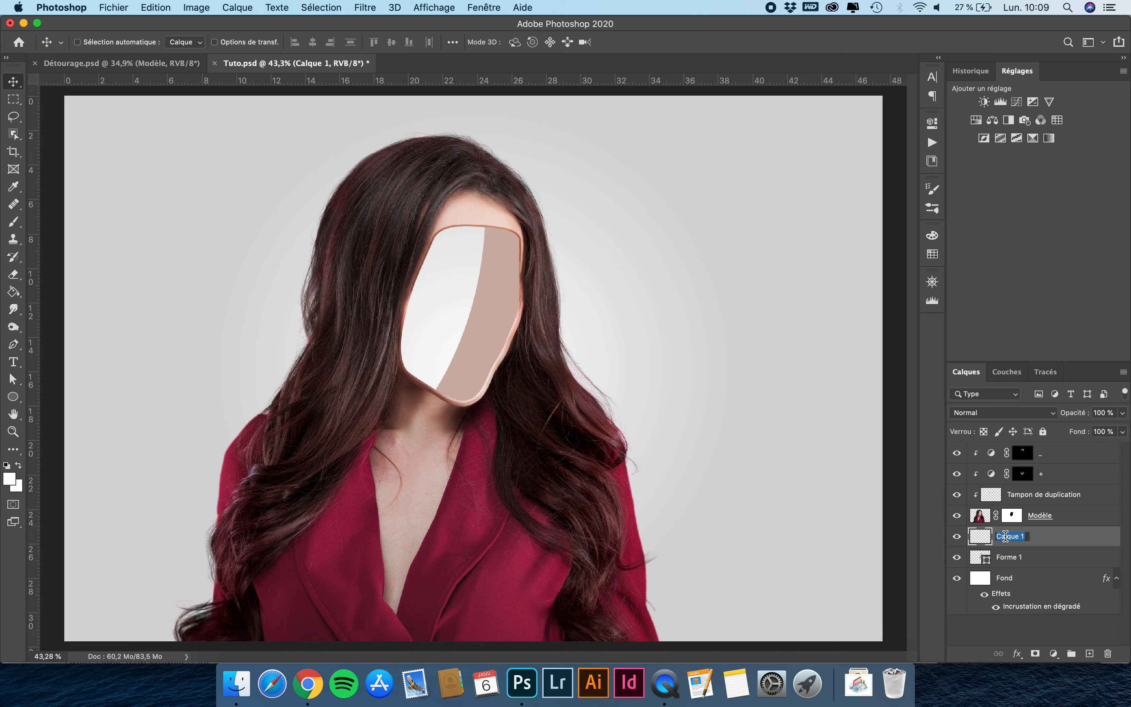
{"action": "type", "text": "Ombres"}
{"action": "key", "text": "Return"}
{"action": "left_click", "coordinate": [1016, 542], "text": "alt"}
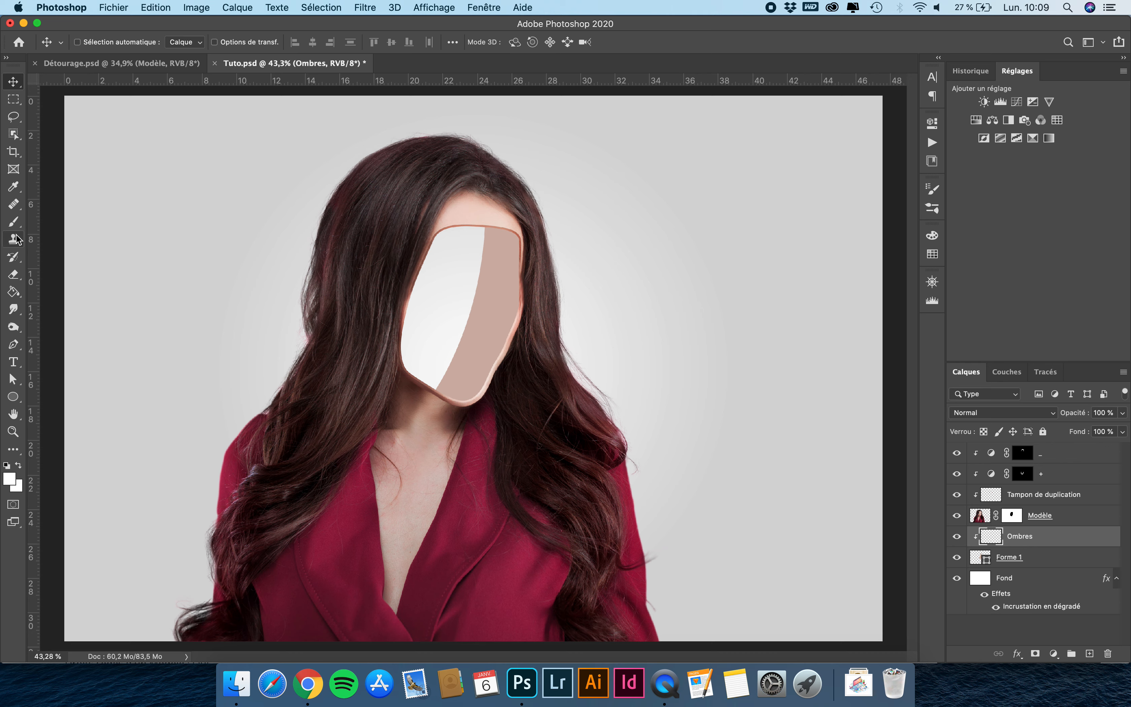
Set up a soft round black Brush at 358 px, 0% hardness and 15% opacity.
{"action": "left_click", "coordinate": [15, 223]}
{"action": "left_click", "coordinate": [314, 41]}
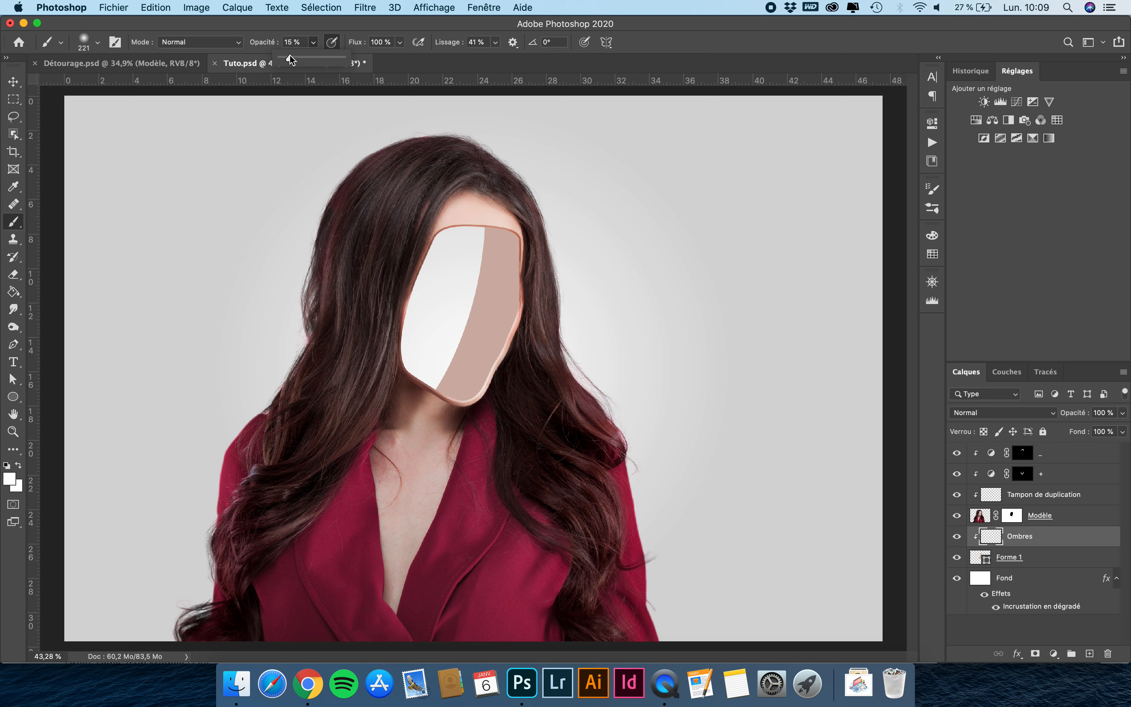
{"action": "left_click", "coordinate": [198, 24]}
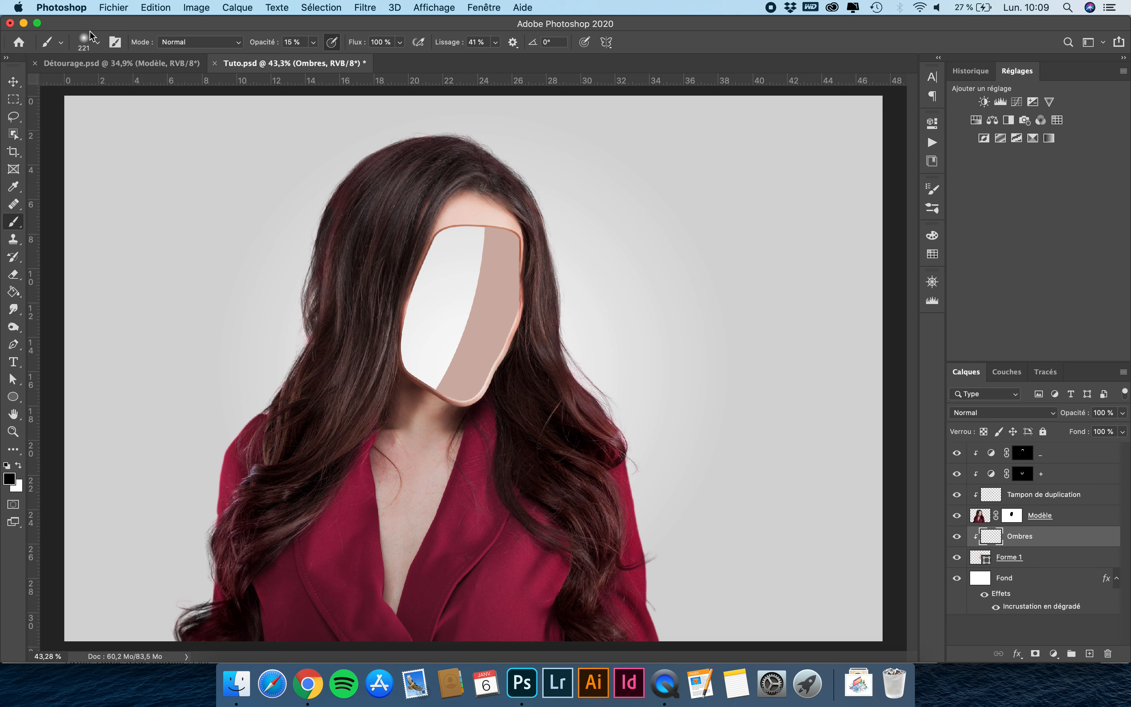
{"action": "left_click", "coordinate": [93, 41]}
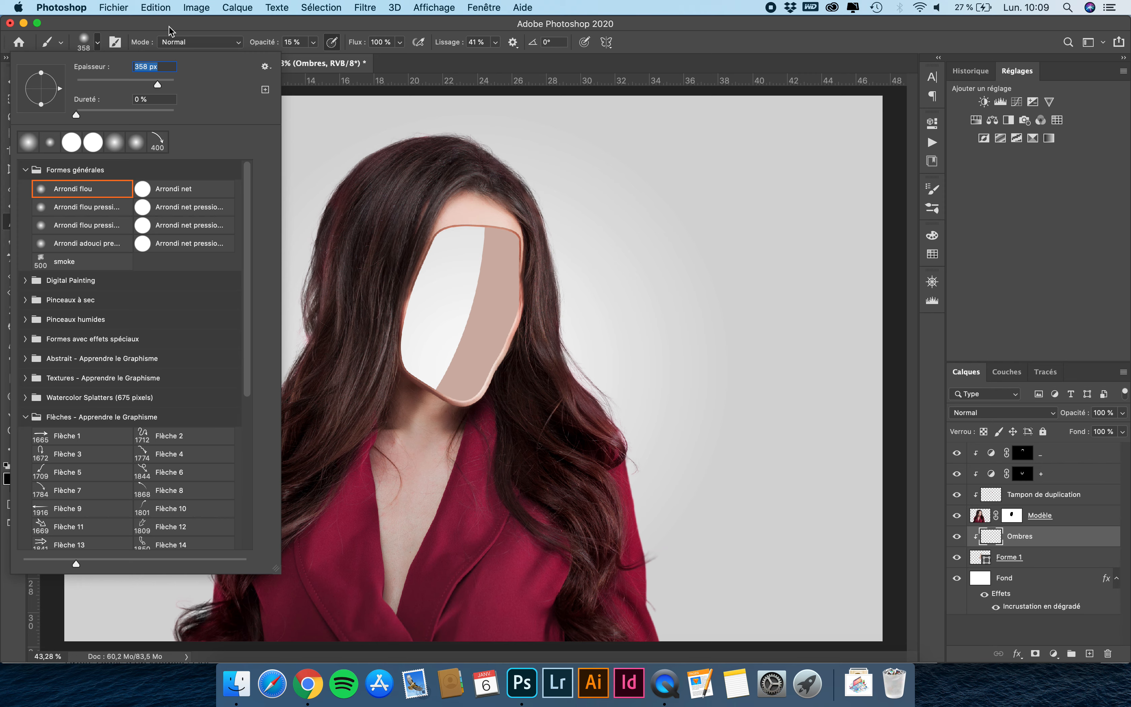
{"action": "key", "text": "Return"}
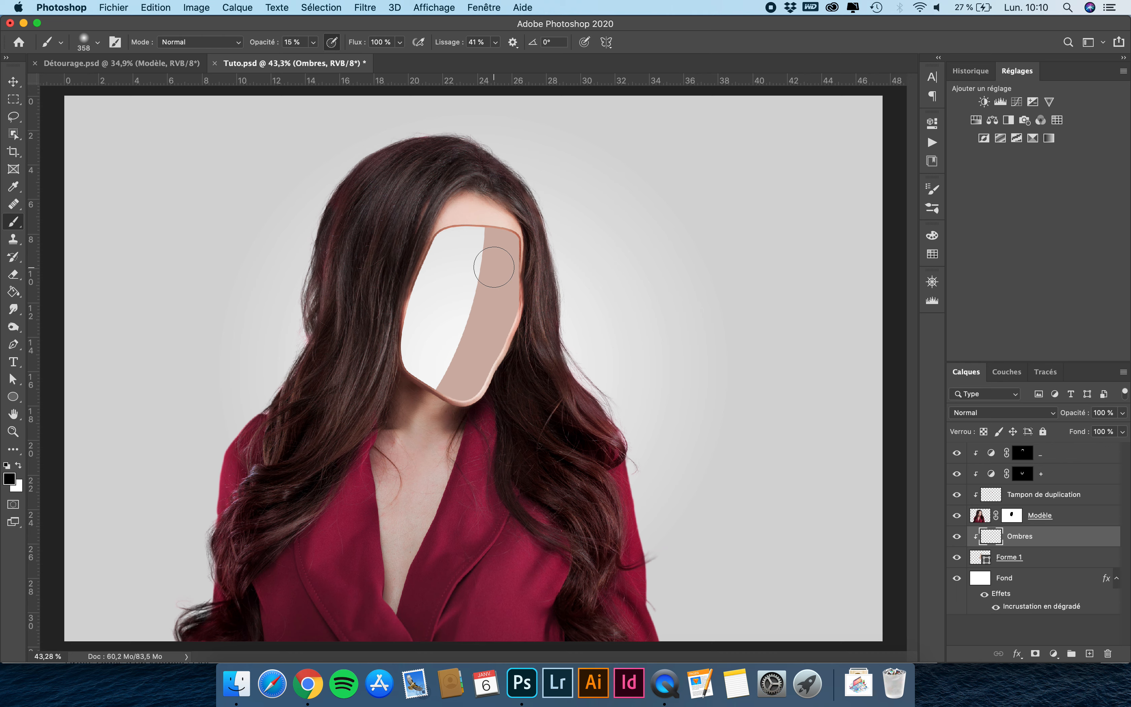
Shade the head's inside with soft black strokes on "Ombres", darkest toward the upper right, varying the brush size up to 1240 px and undoing unwanted strokes.
{"action": "mouse_move", "coordinate": [494, 267]}
{"action": "left_mouse_down"}
{"action": "mouse_move", "coordinate": [603, 268]}
{"action": "mouse_move", "coordinate": [528, 267]}
{"action": "mouse_move", "coordinate": [600, 269]}
{"action": "mouse_move", "coordinate": [546, 270]}
{"action": "mouse_move", "coordinate": [587, 270]}
{"action": "left_mouse_up"}
{"action": "mouse_move", "coordinate": [521, 232]}
{"action": "left_mouse_down"}
{"action": "mouse_move", "coordinate": [516, 301]}
{"action": "mouse_move", "coordinate": [512, 242]}
{"action": "left_mouse_up"}
{"action": "mouse_move", "coordinate": [493, 335]}
{"action": "left_mouse_down"}
{"action": "mouse_move", "coordinate": [491, 304]}
{"action": "mouse_move", "coordinate": [543, 302]}
{"action": "left_mouse_up"}
{"action": "key", "text": "super+z"}
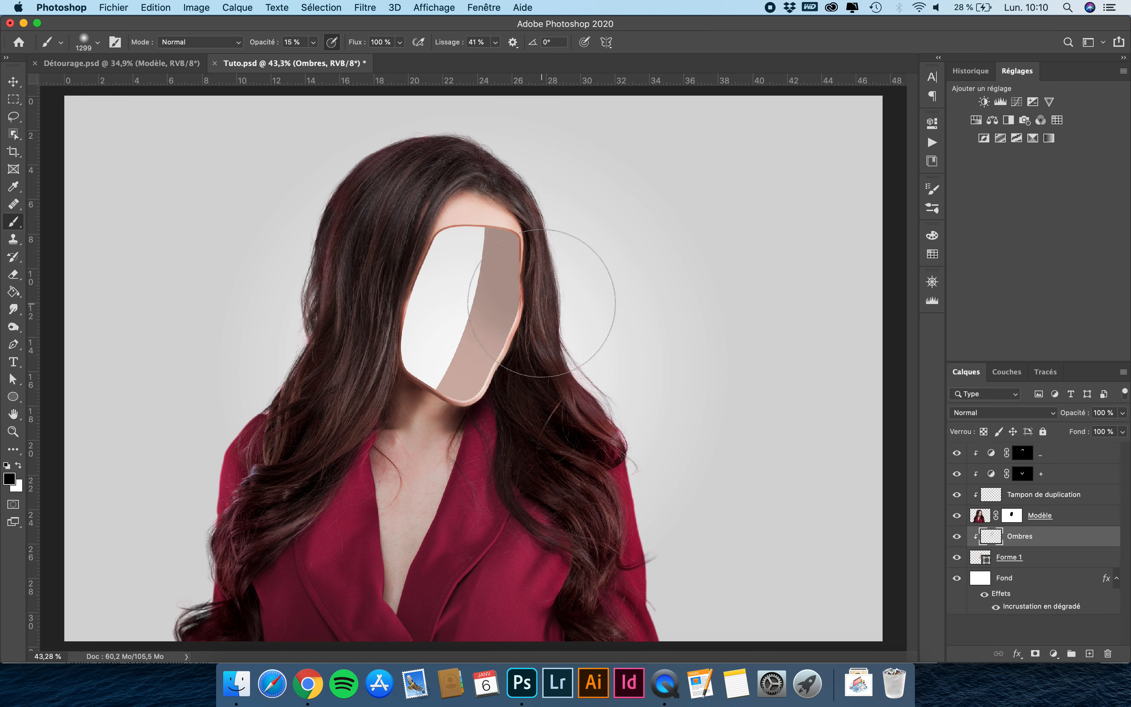
{"action": "key", "text": "super+z"}
{"action": "mouse_move", "coordinate": [561, 146]}
{"action": "left_mouse_down"}
{"action": "mouse_move", "coordinate": [560, 333]}
{"action": "mouse_move", "coordinate": [586, 252]}
{"action": "mouse_move", "coordinate": [565, 230]}
{"action": "mouse_move", "coordinate": [531, 444]}
{"action": "mouse_move", "coordinate": [520, 331]}
{"action": "mouse_move", "coordinate": [473, 308]}
{"action": "mouse_move", "coordinate": [440, 309]}
{"action": "left_mouse_up"}
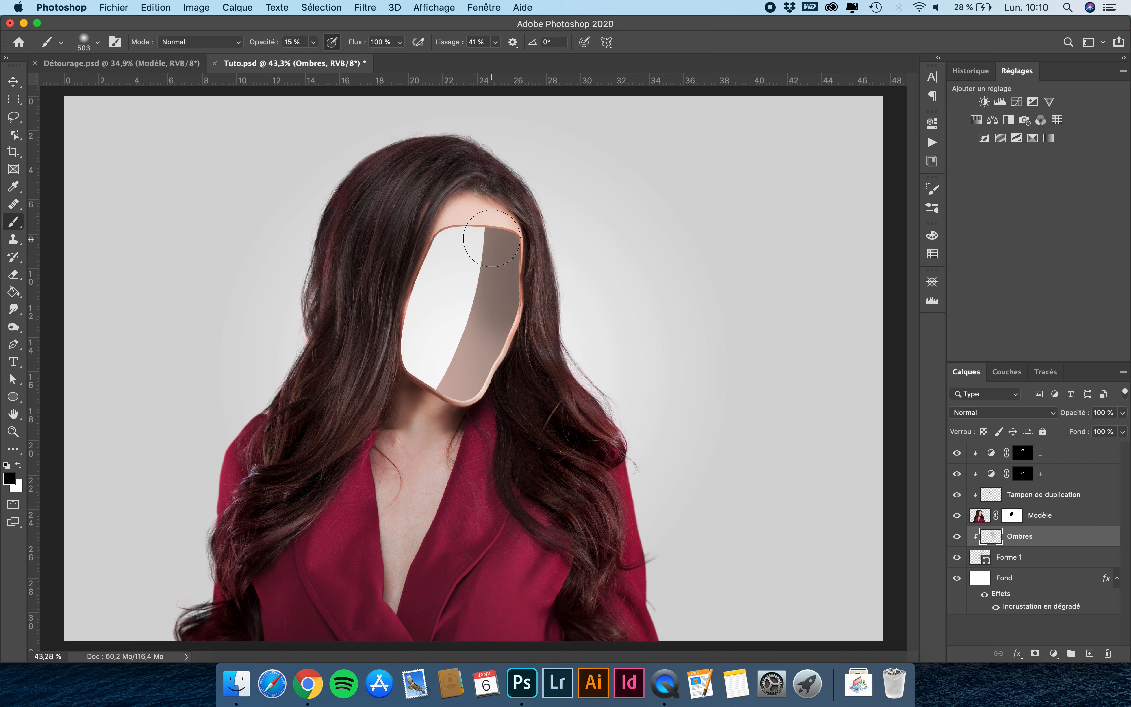
{"action": "mouse_move", "coordinate": [526, 257]}
{"action": "left_mouse_down"}
{"action": "mouse_move", "coordinate": [565, 257]}
{"action": "mouse_move", "coordinate": [486, 297]}
{"action": "mouse_move", "coordinate": [516, 353]}
{"action": "mouse_move", "coordinate": [542, 341]}
{"action": "left_mouse_up"}
{"action": "scroll", "coordinate": [363, 455], "scroll_direction": "down", "scroll_amount": 5}
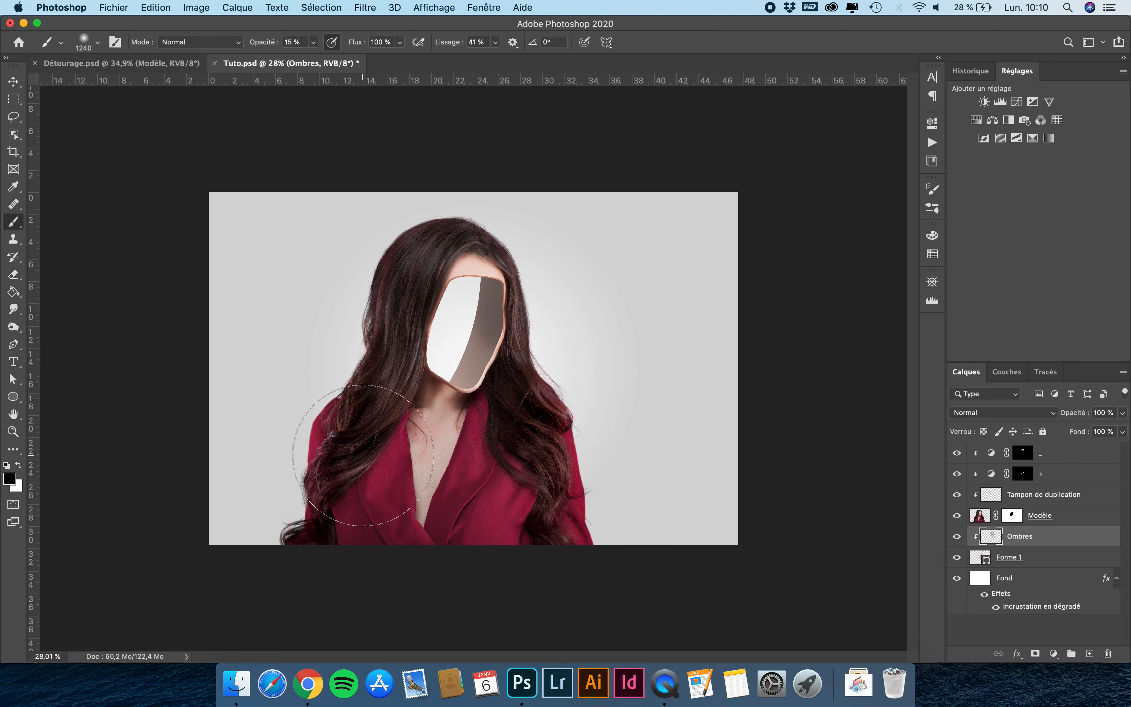
{"action": "mouse_move", "coordinate": [498, 370]}
{"action": "left_mouse_down"}
{"action": "mouse_move", "coordinate": [500, 294]}
{"action": "mouse_move", "coordinate": [510, 291]}
{"action": "mouse_move", "coordinate": [506, 380]}
{"action": "left_mouse_up"}
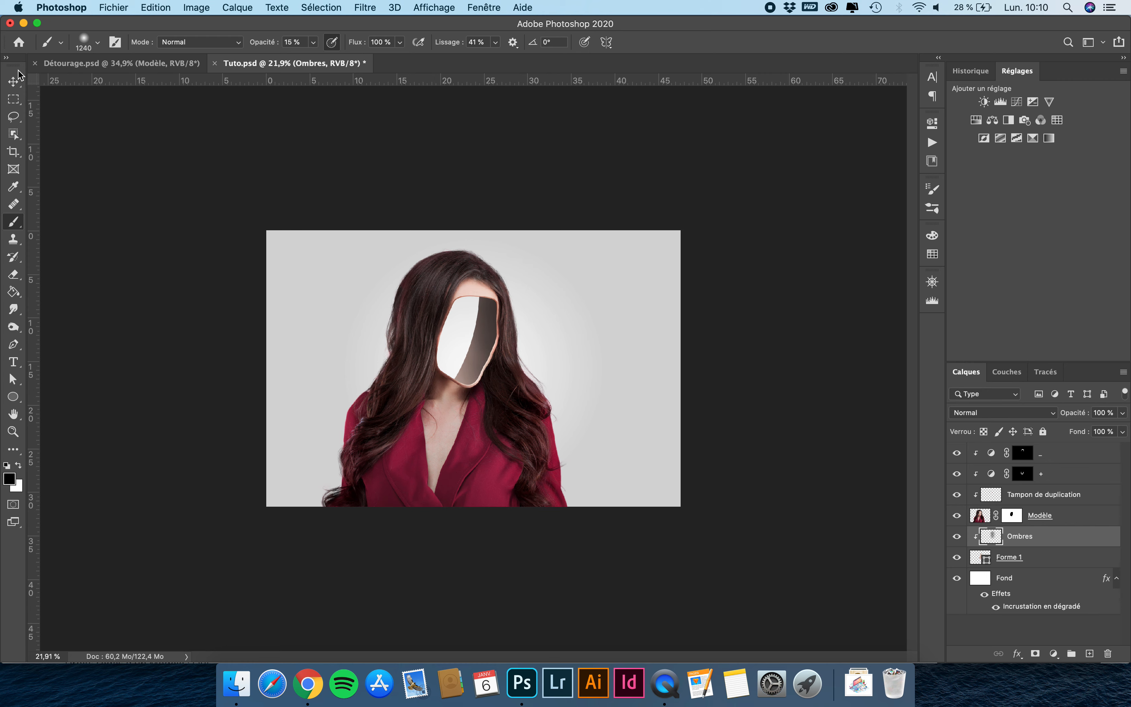
Reduce the "Ombres" layer's opacity to 84%.
{"action": "left_click", "coordinate": [14, 81]}
{"action": "scroll", "coordinate": [417, 219], "scroll_direction": "up", "scroll_amount": 5}
{"action": "scroll", "coordinate": [418, 220], "scroll_direction": "up", "scroll_amount": 1}
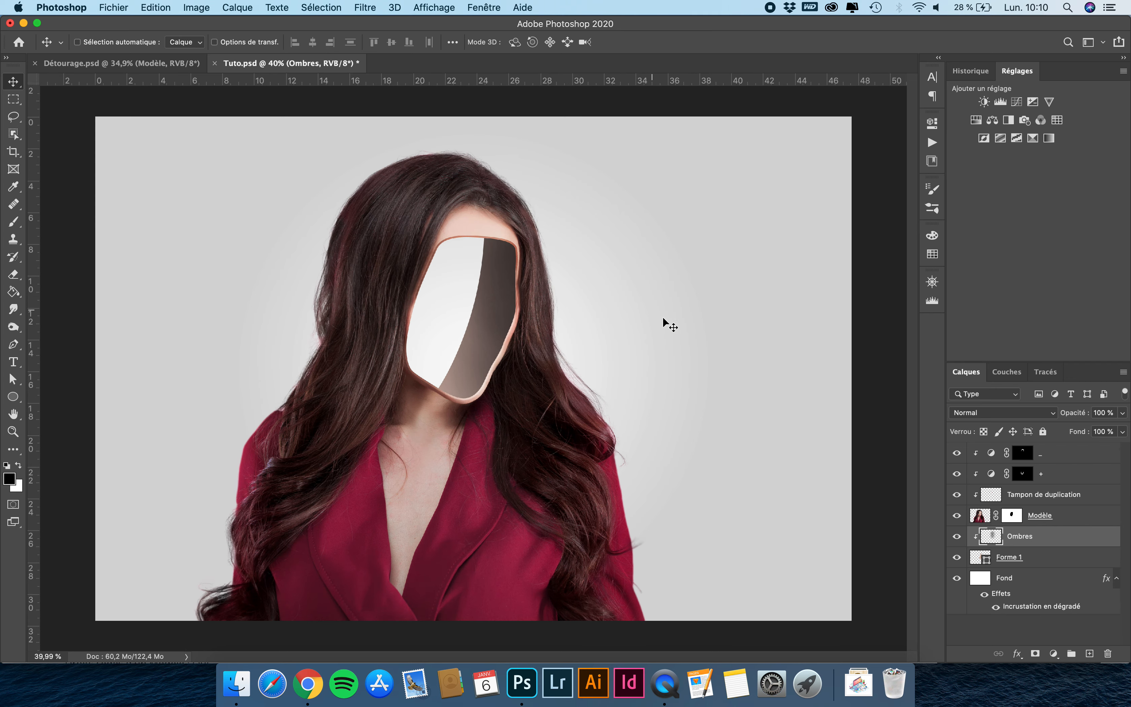
{"action": "left_click", "coordinate": [1123, 413]}
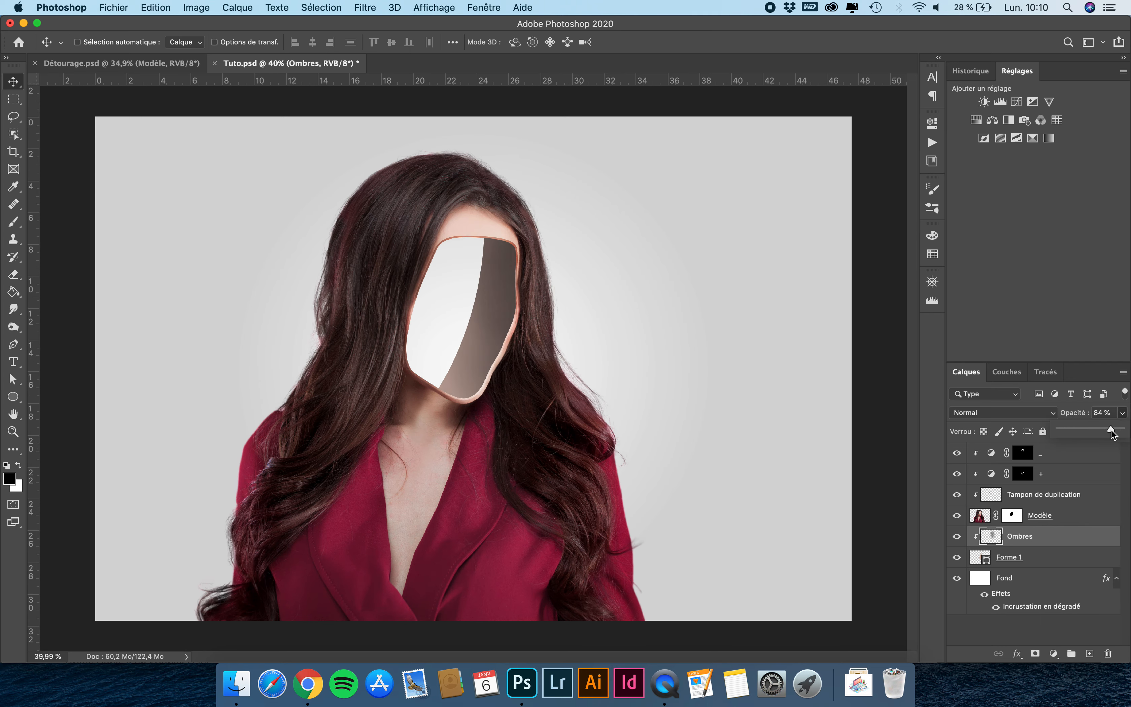
Add a layer named "Ombres 2" above "Ombres" and clip it to the Forme 1 shape.
{"action": "left_click", "coordinate": [1090, 654]}
{"action": "left_click", "coordinate": [992, 547], "text": "alt"}
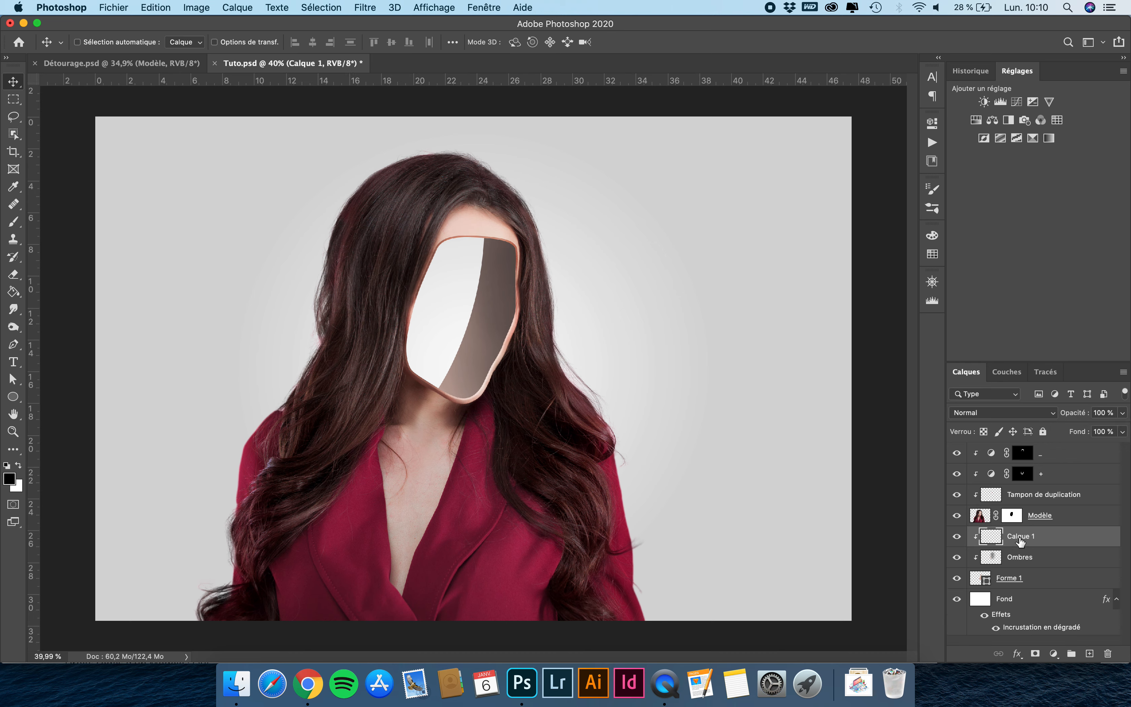
{"action": "type", "text": "Ombres 2"}
{"action": "key", "text": "Return"}
Paint a soft black shadow on "Ombres 2" over the lower right of the head's inside with the 1240 px brush.
{"action": "key", "text": "b"}
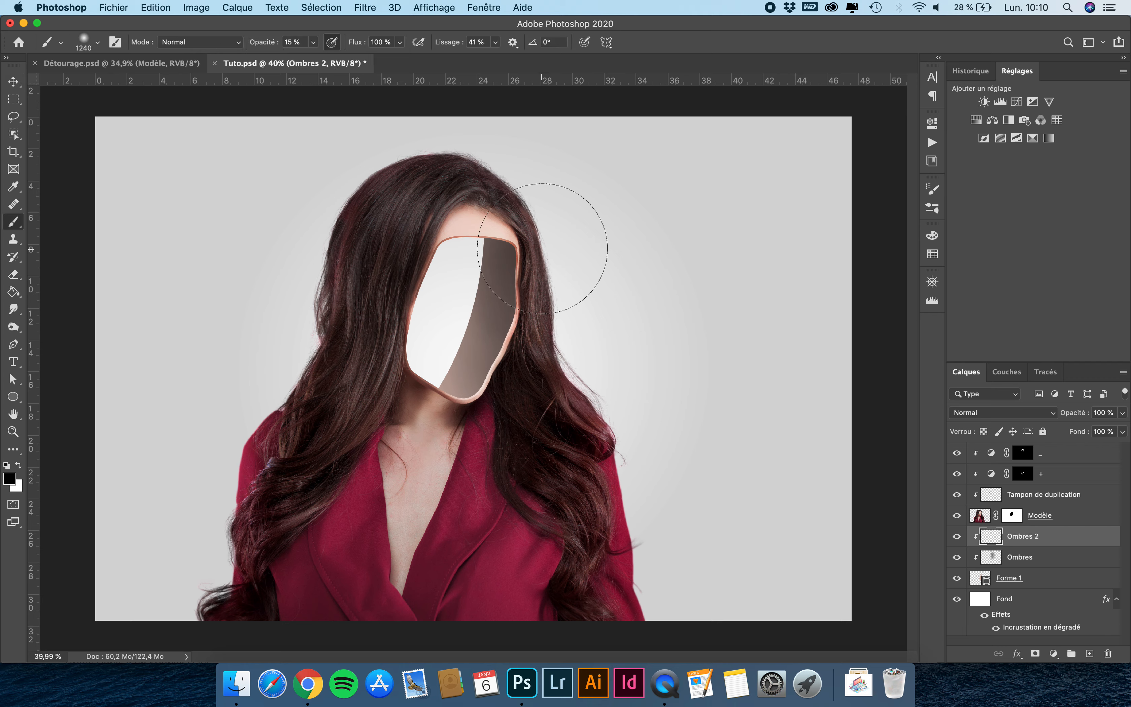
{"action": "left_click_drag", "start_coordinate": [520, 383], "coordinate": [495, 425]}
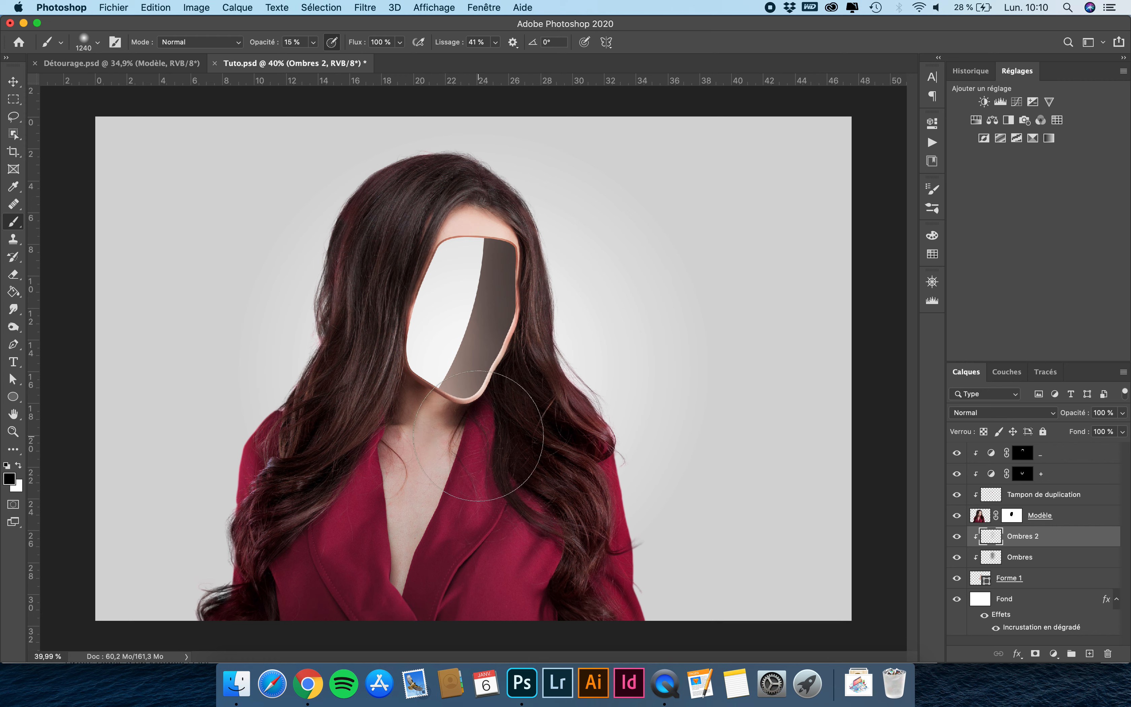
{"action": "left_click", "coordinate": [11, 83]}
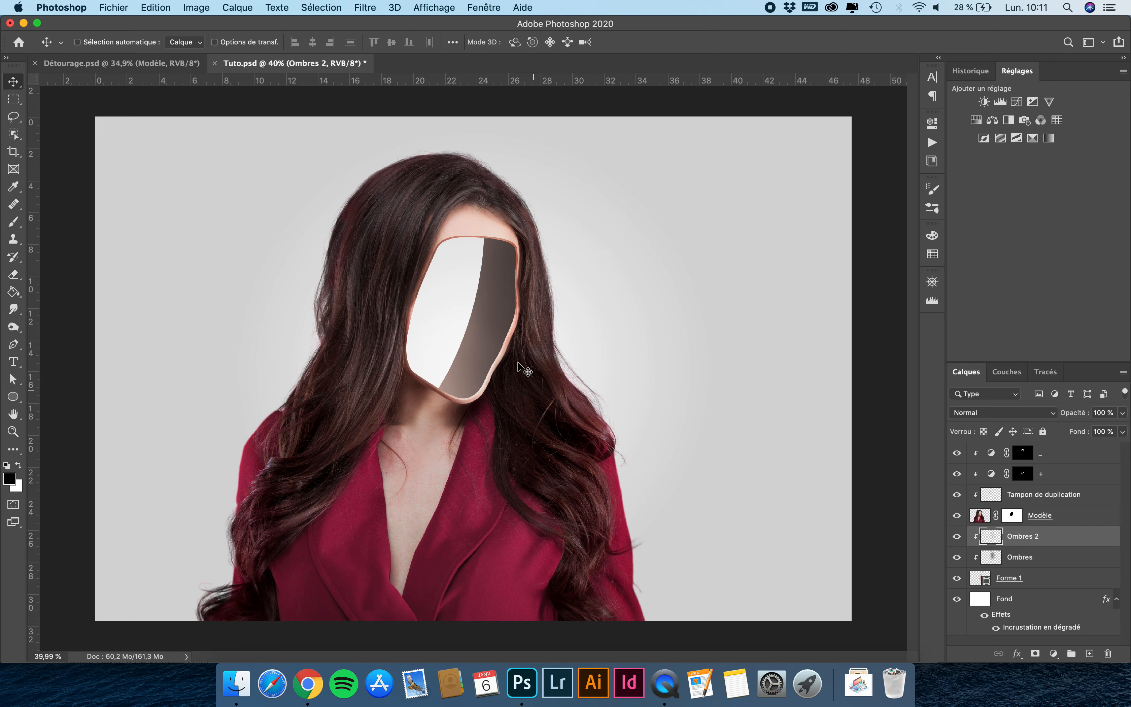
Rasterize the Forme 1 shape layer.
{"action": "scroll", "coordinate": [524, 369], "scroll_direction": "up", "scroll_amount": 5}
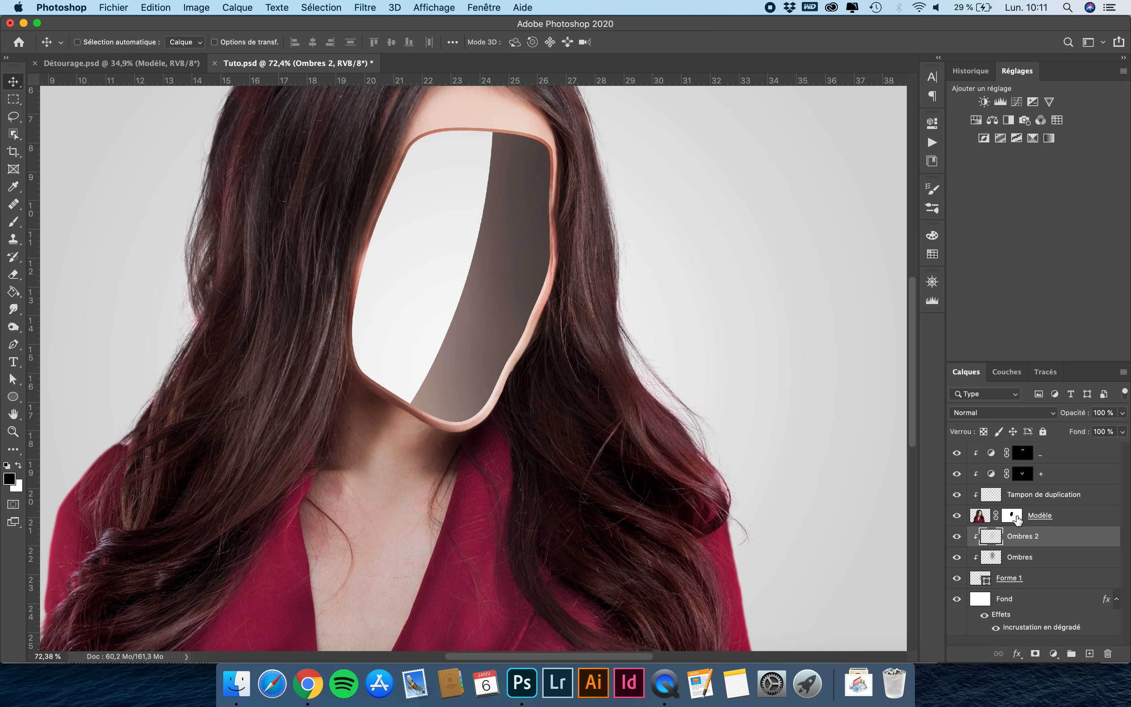
{"action": "left_click", "coordinate": [1026, 581]}
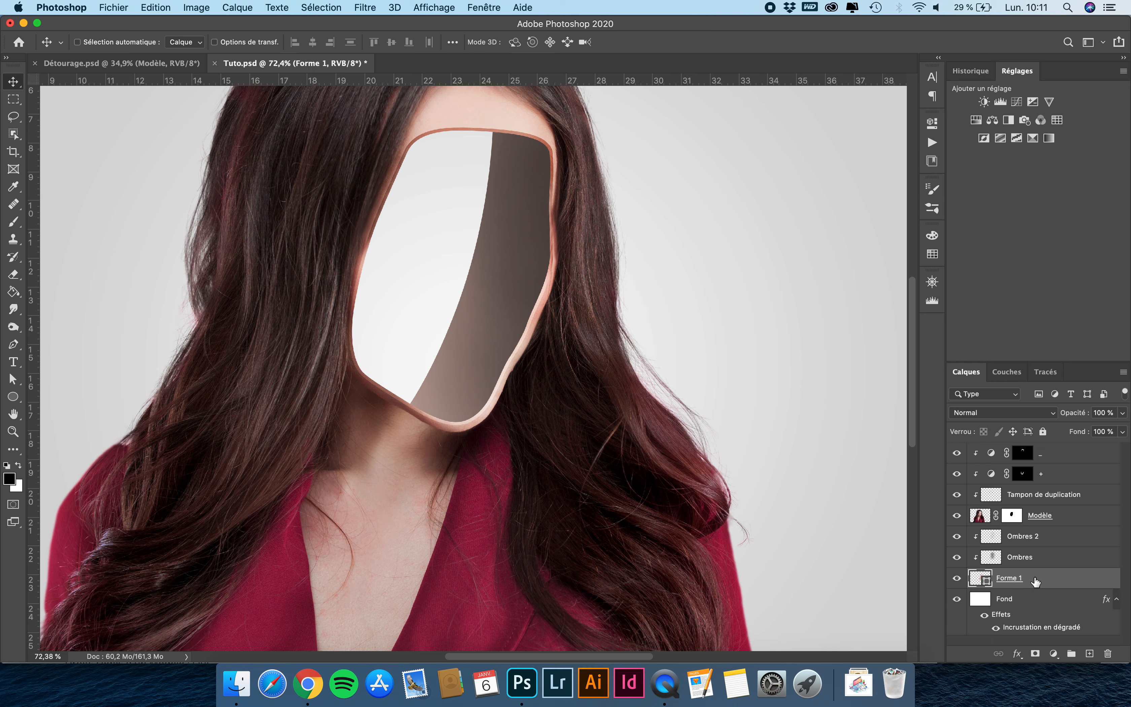
{"action": "right_click", "coordinate": [1026, 581]}
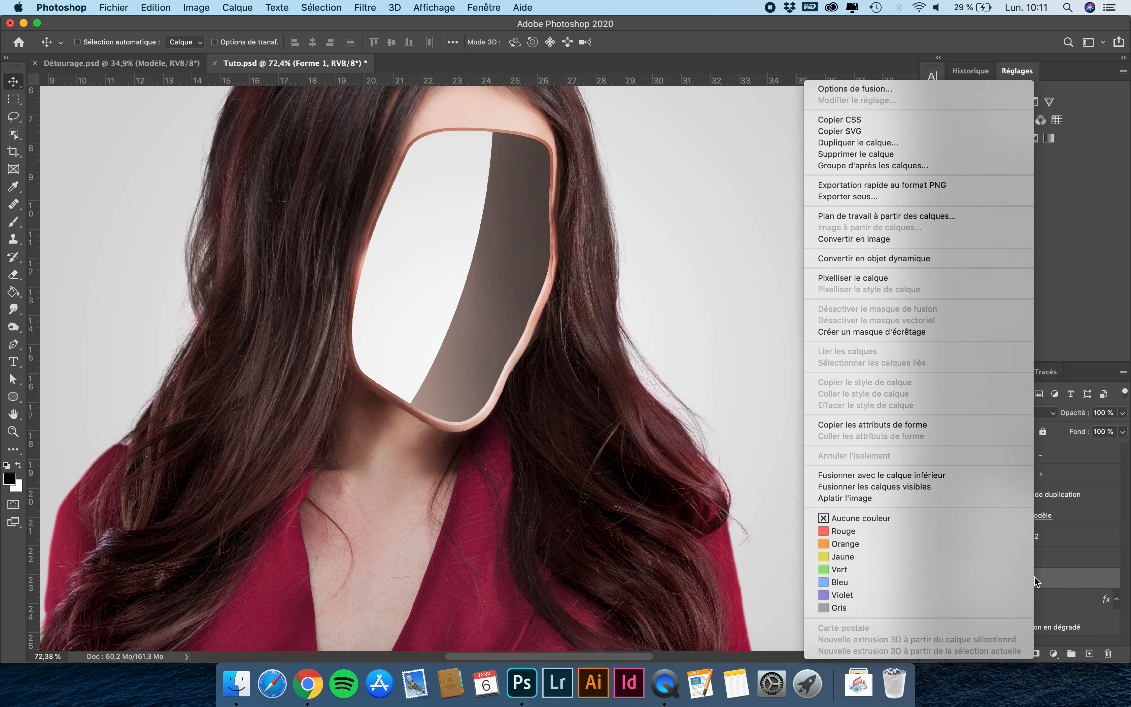
{"action": "left_click", "coordinate": [852, 279]}
Try a Gaussian Blur with a 1.5 px radius on the Forme 1 layer.
{"action": "scroll", "coordinate": [538, 189], "scroll_direction": "up", "scroll_amount": 5}
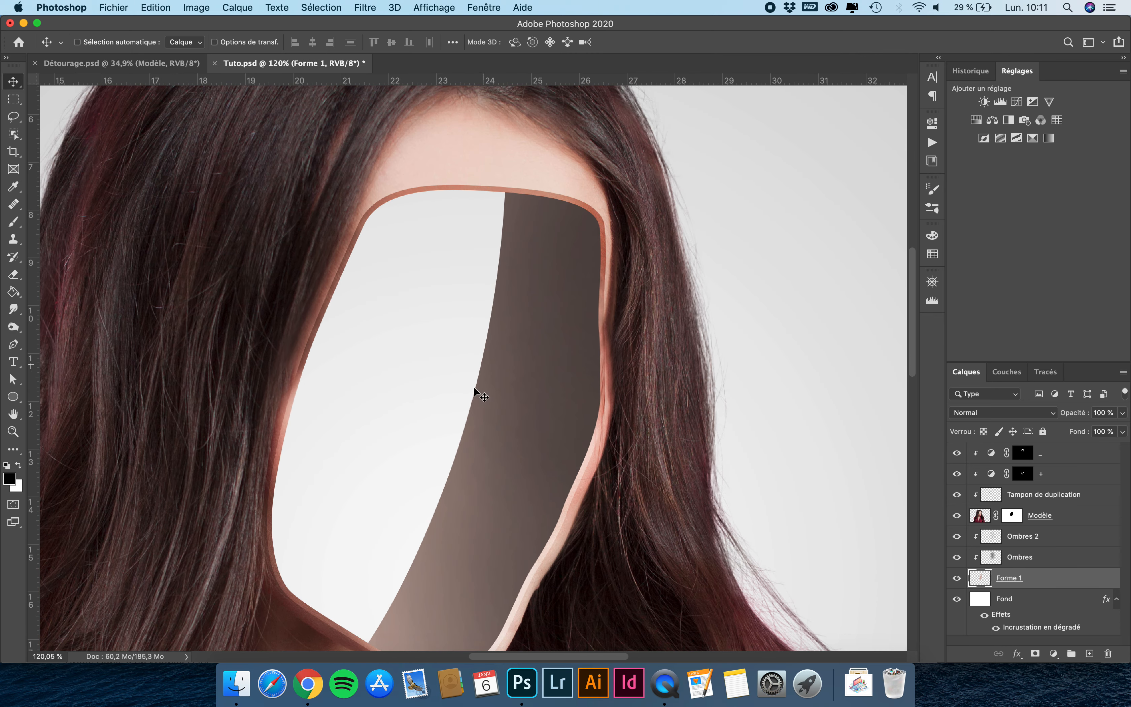
{"action": "left_click", "coordinate": [360, 6]}
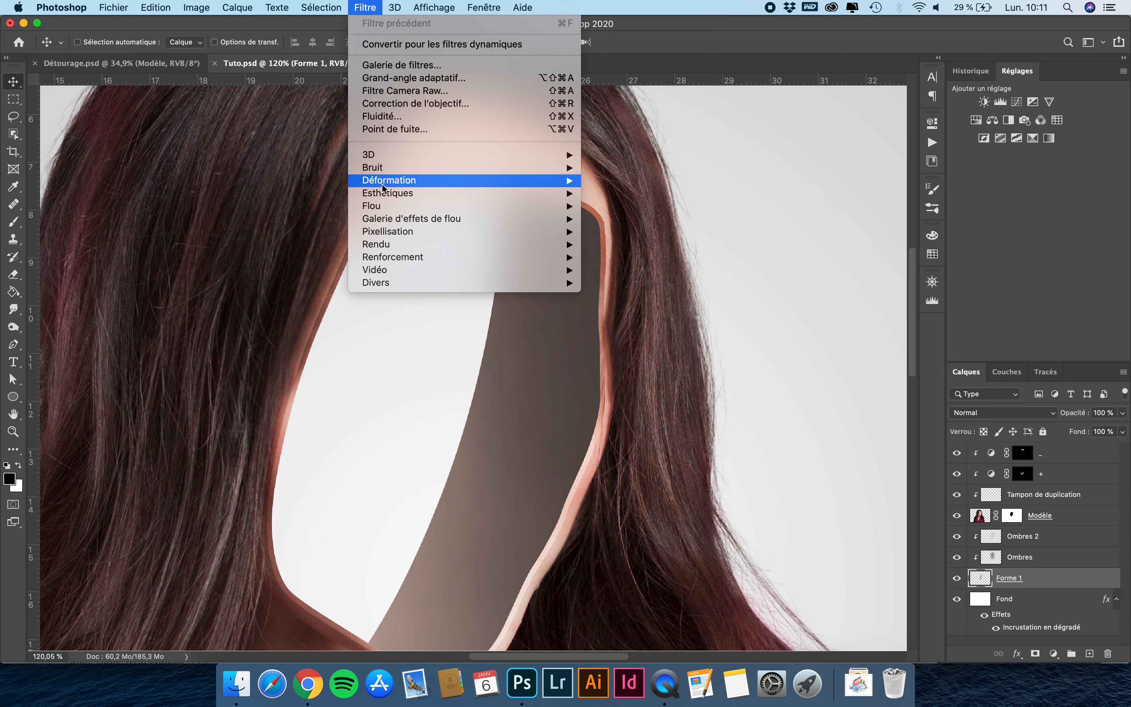
{"action": "mouse_move", "coordinate": [520, 196]}
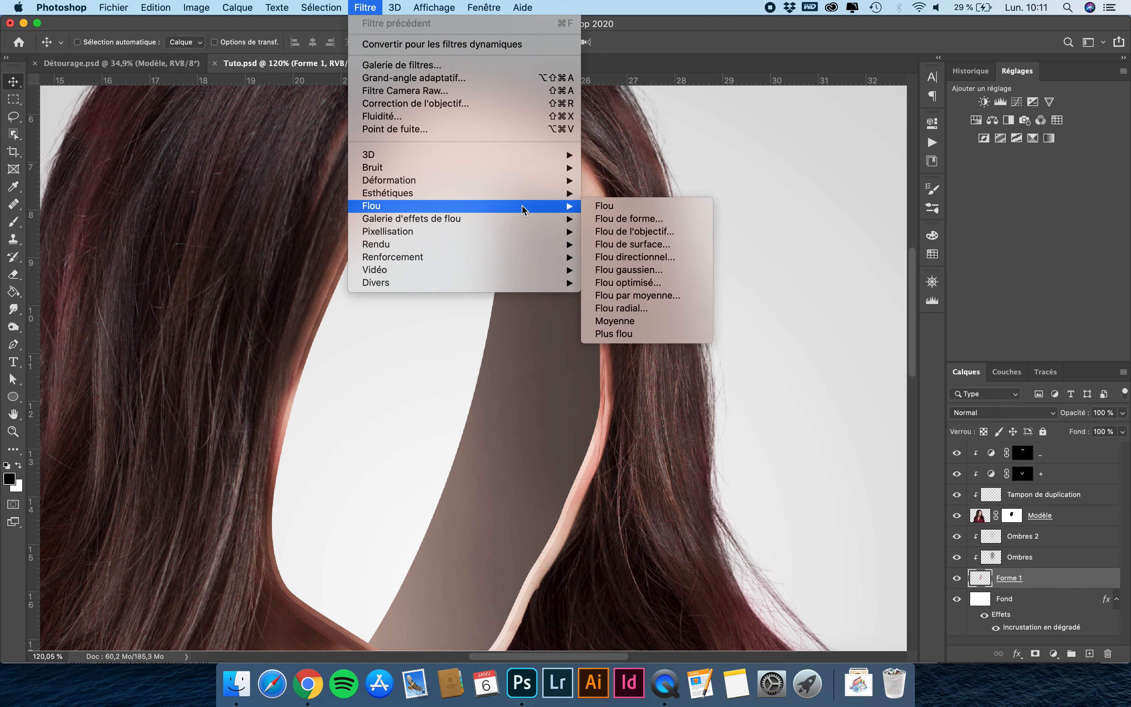
{"action": "left_click", "coordinate": [671, 272]}
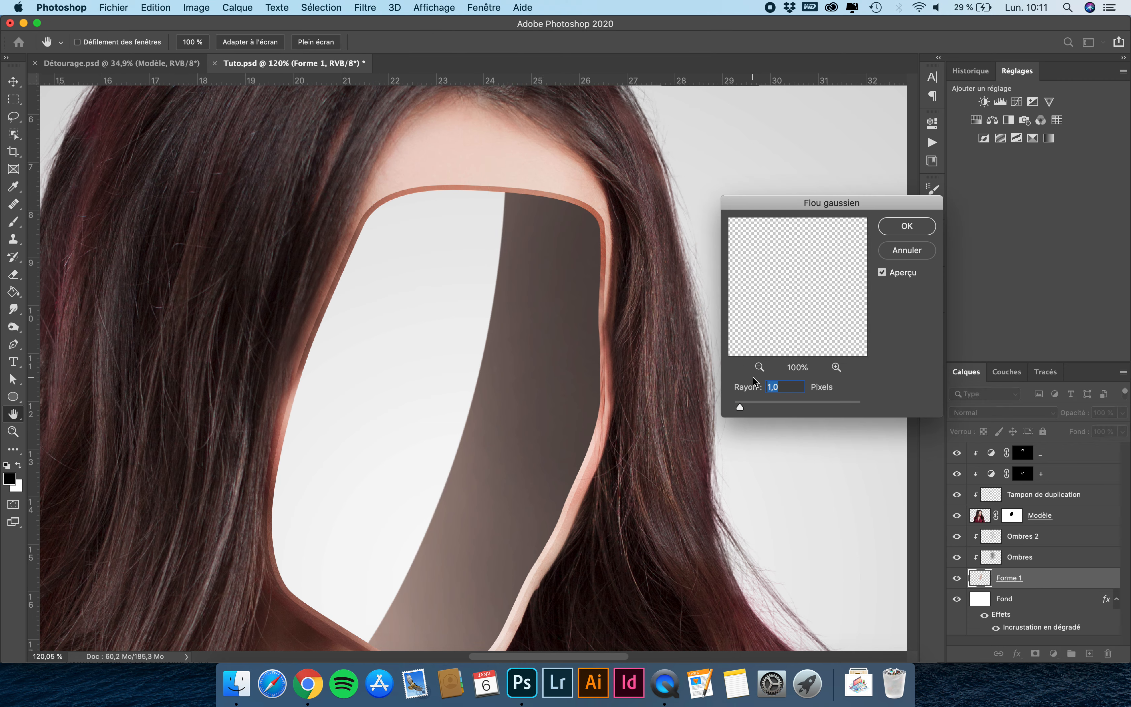
{"action": "type", "text": "1"}
{"action": "type", "text": ",5"}
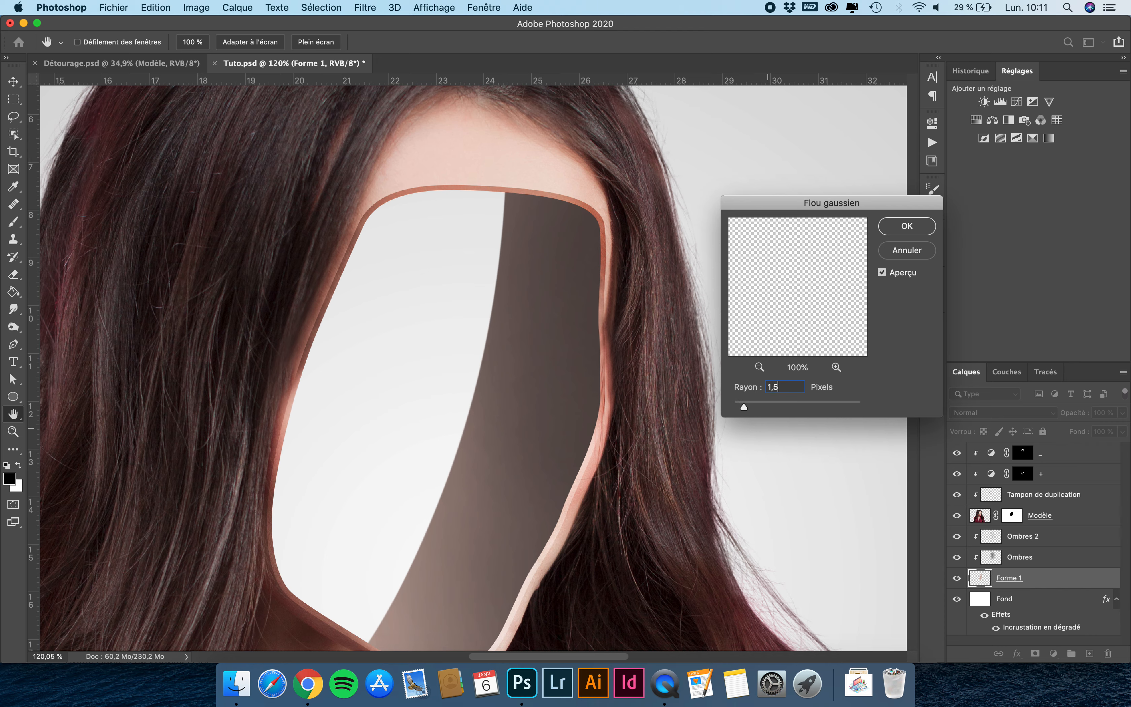
{"action": "left_click", "coordinate": [900, 226]}
Inspect the blurred edge of Forme 1 around the chin and undo the Gaussian Blur.
{"action": "scroll", "coordinate": [526, 348], "scroll_direction": "down", "scroll_amount": 2}
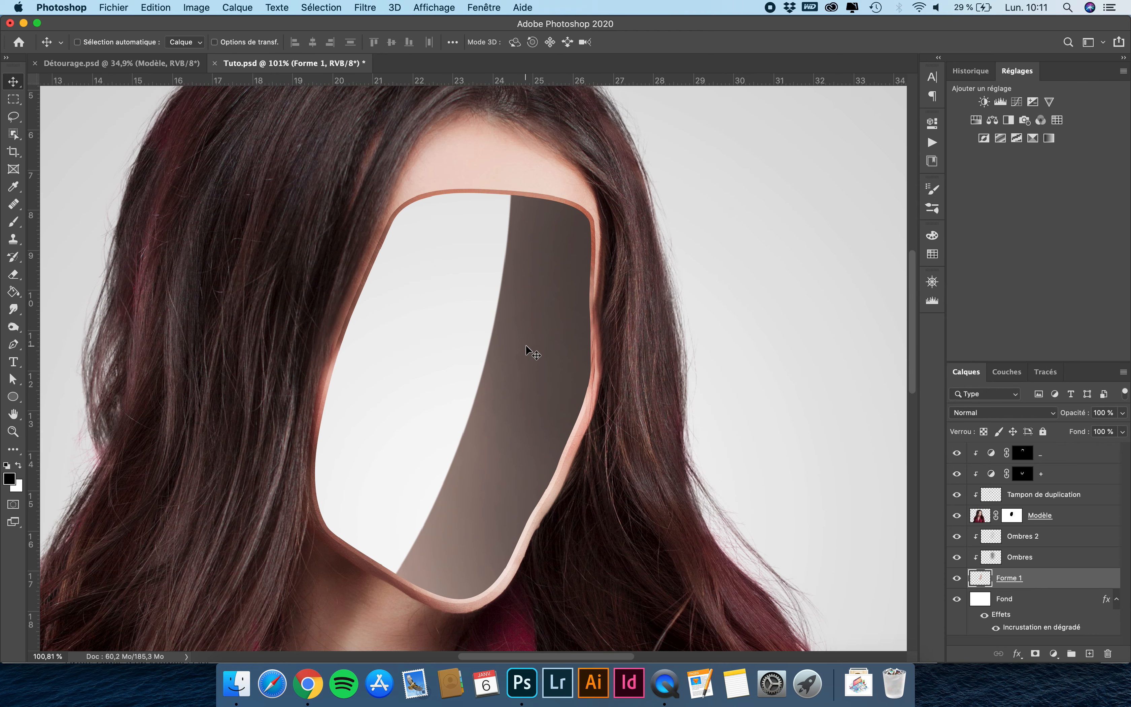
{"action": "scroll", "coordinate": [469, 458], "scroll_direction": "down", "scroll_amount": 4}
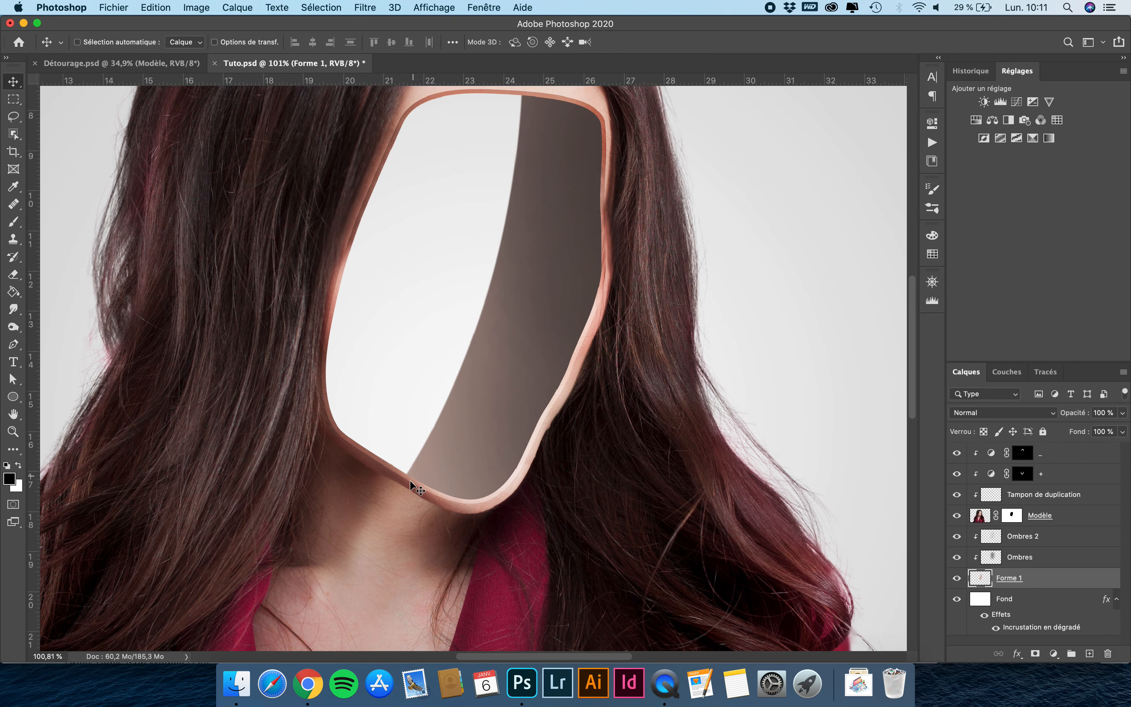
{"action": "scroll", "coordinate": [418, 489], "scroll_direction": "down", "scroll_amount": 3}
{"action": "scroll", "coordinate": [439, 557], "scroll_direction": "down", "scroll_amount": 3}
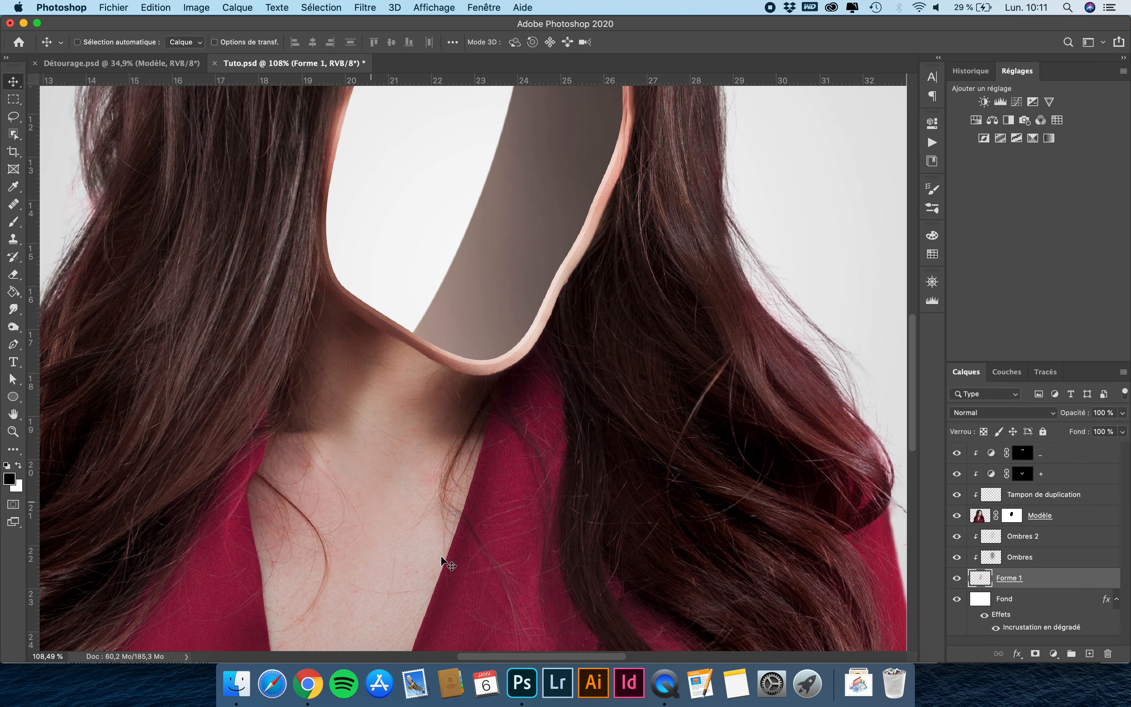
{"action": "scroll", "coordinate": [442, 559], "scroll_direction": "up", "scroll_amount": 10}
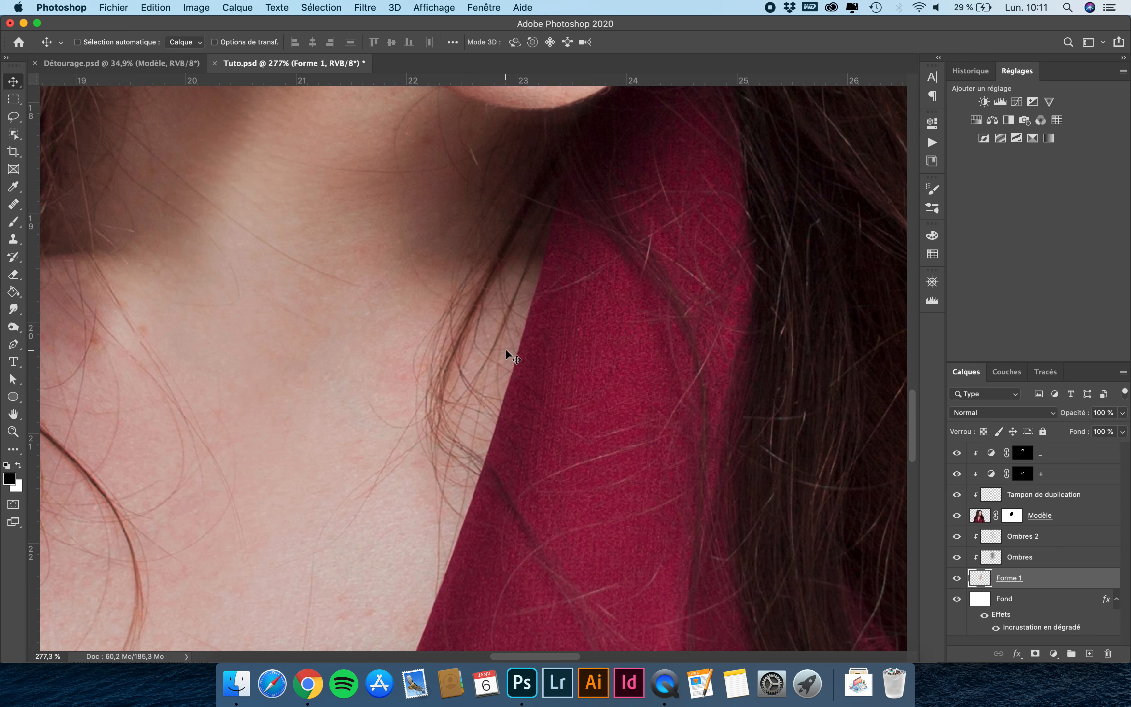
{"action": "scroll", "coordinate": [514, 397], "scroll_direction": "up", "scroll_amount": 5}
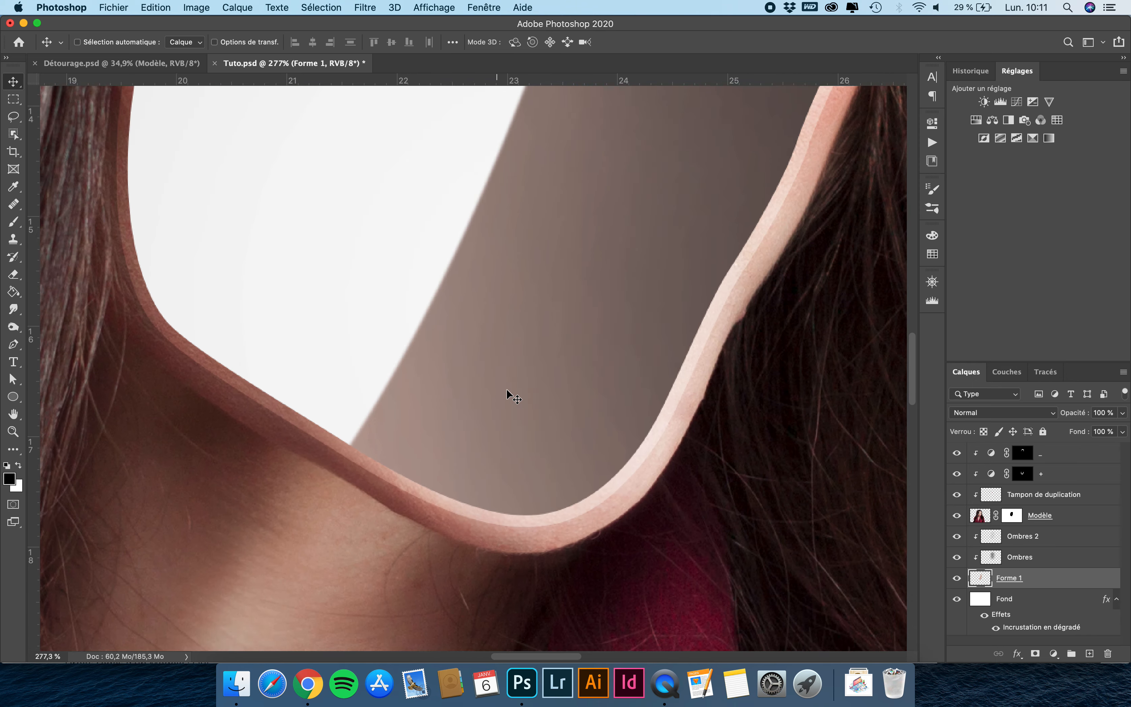
{"action": "scroll", "coordinate": [514, 397], "scroll_direction": "up", "scroll_amount": 2}
{"action": "key", "text": "super"}
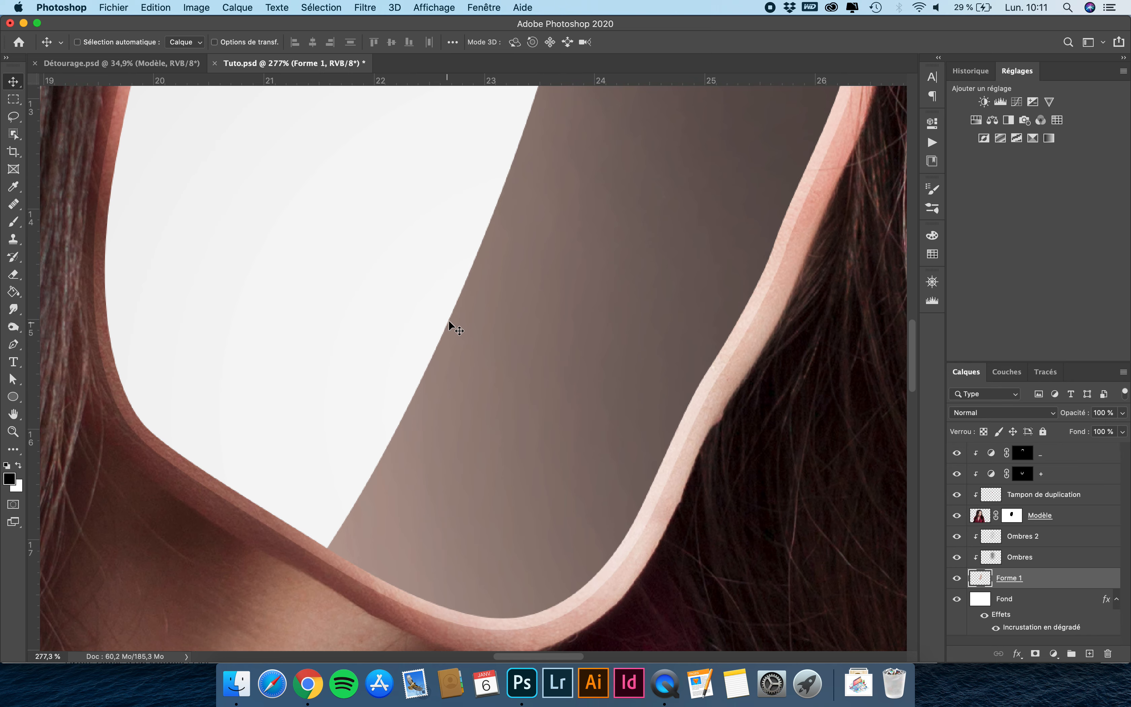
Apply a Gaussian Blur with a 1 px radius to the Forme 1 layer.
{"action": "scroll", "coordinate": [453, 324], "scroll_direction": "down", "scroll_amount": 4}
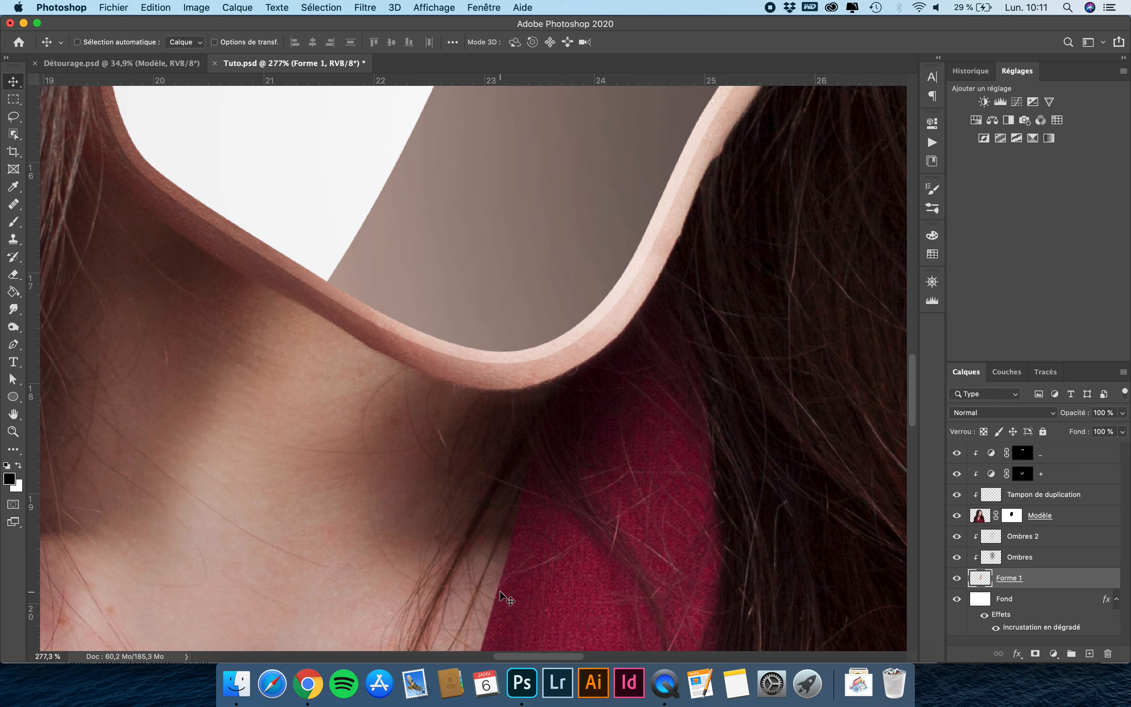
{"action": "scroll", "coordinate": [505, 599], "scroll_direction": "up", "scroll_amount": 3}
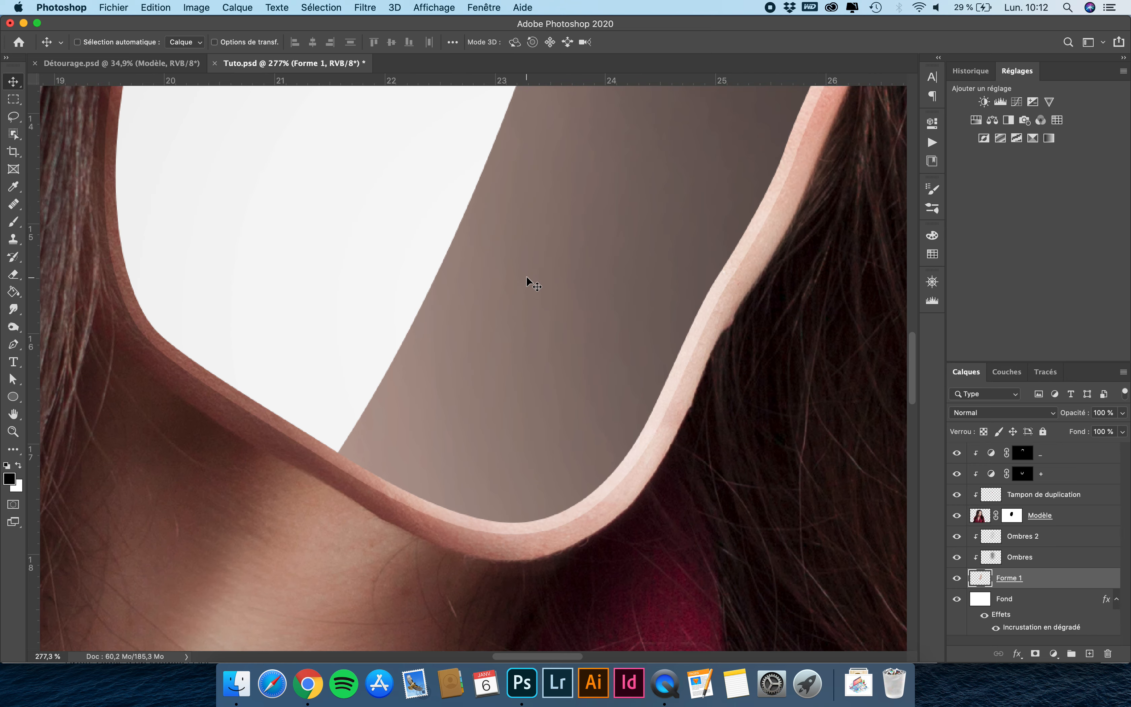
{"action": "scroll", "coordinate": [527, 278], "scroll_direction": "down", "scroll_amount": 3, "text": "alt"}
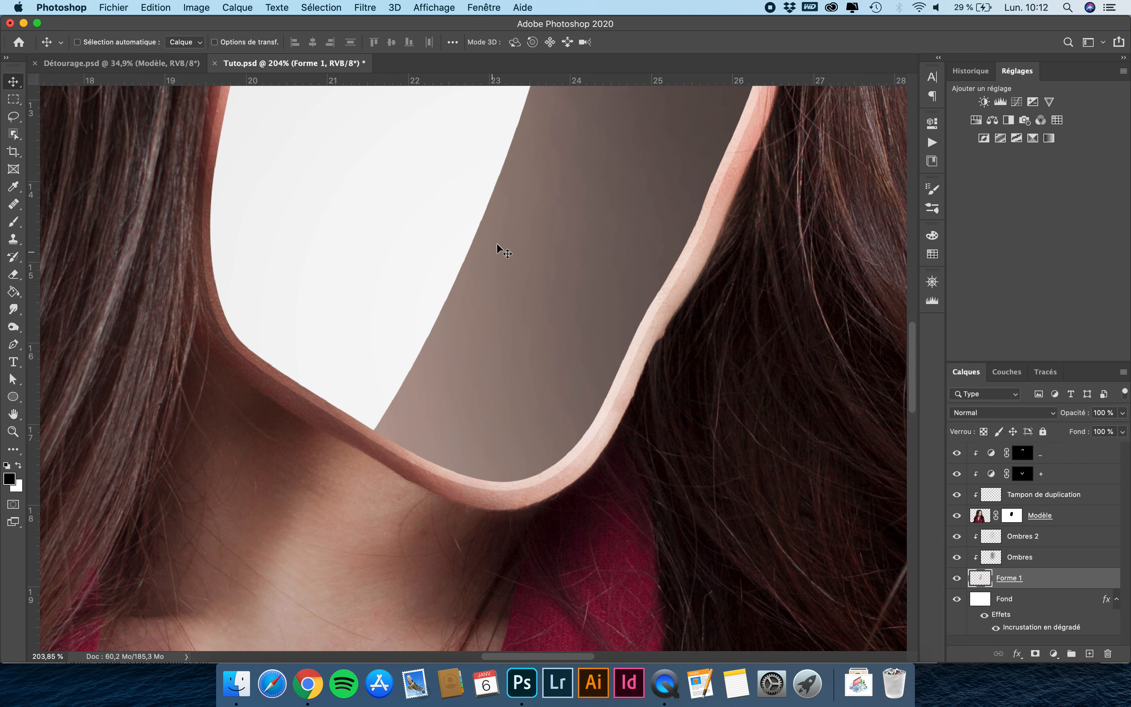
{"action": "scroll", "coordinate": [498, 243], "scroll_direction": "up", "scroll_amount": 2}
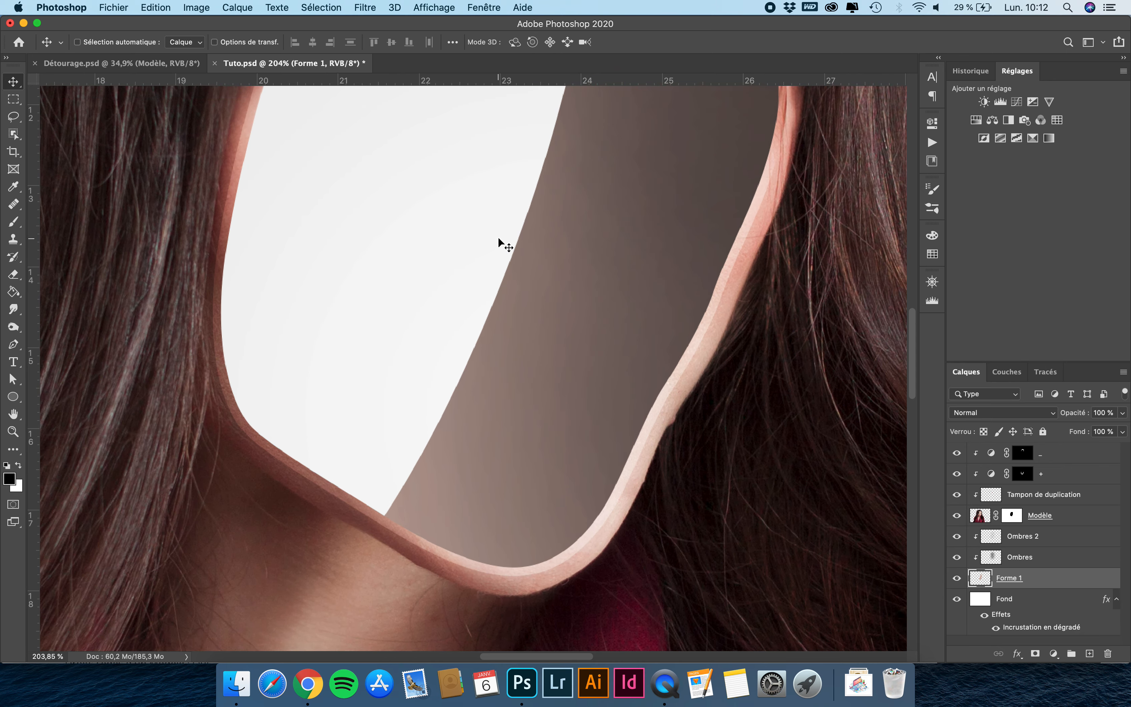
{"action": "left_click", "coordinate": [365, 7]}
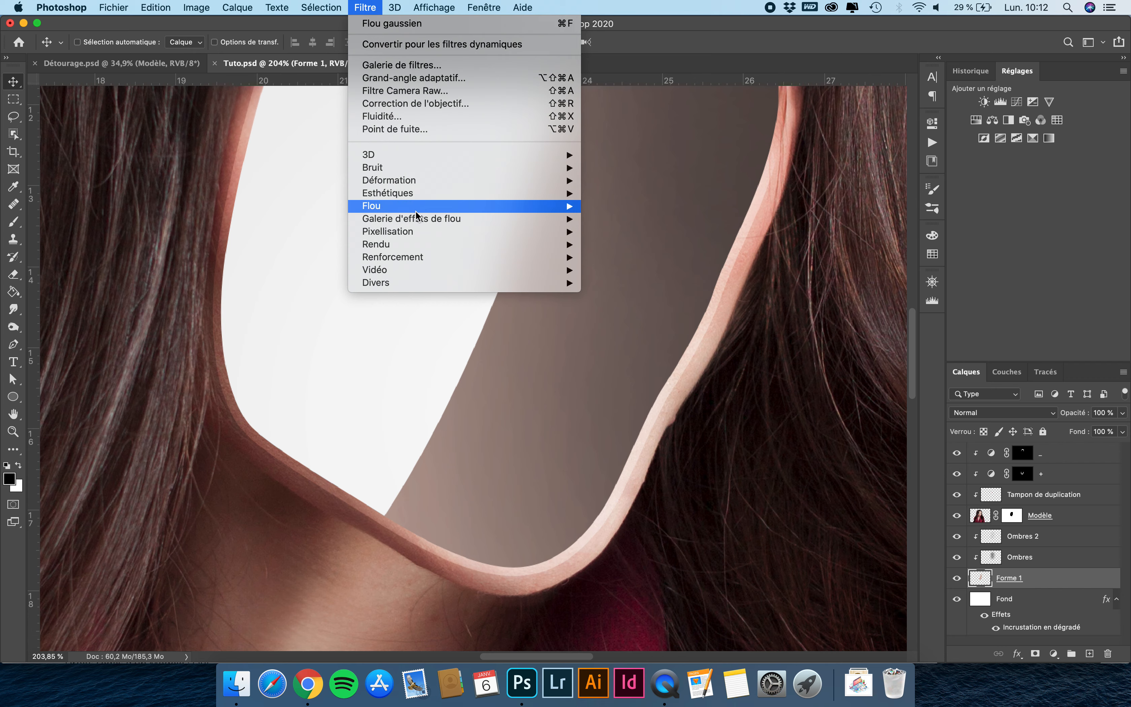
{"action": "mouse_move", "coordinate": [408, 205]}
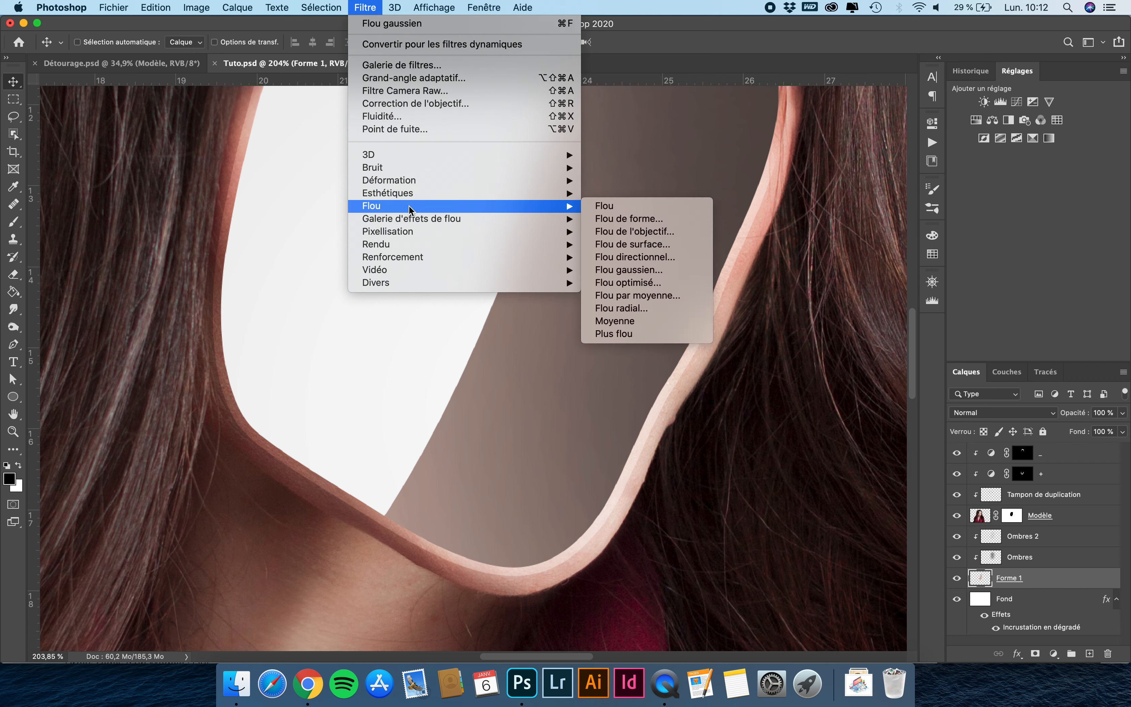
{"action": "left_click", "coordinate": [665, 269]}
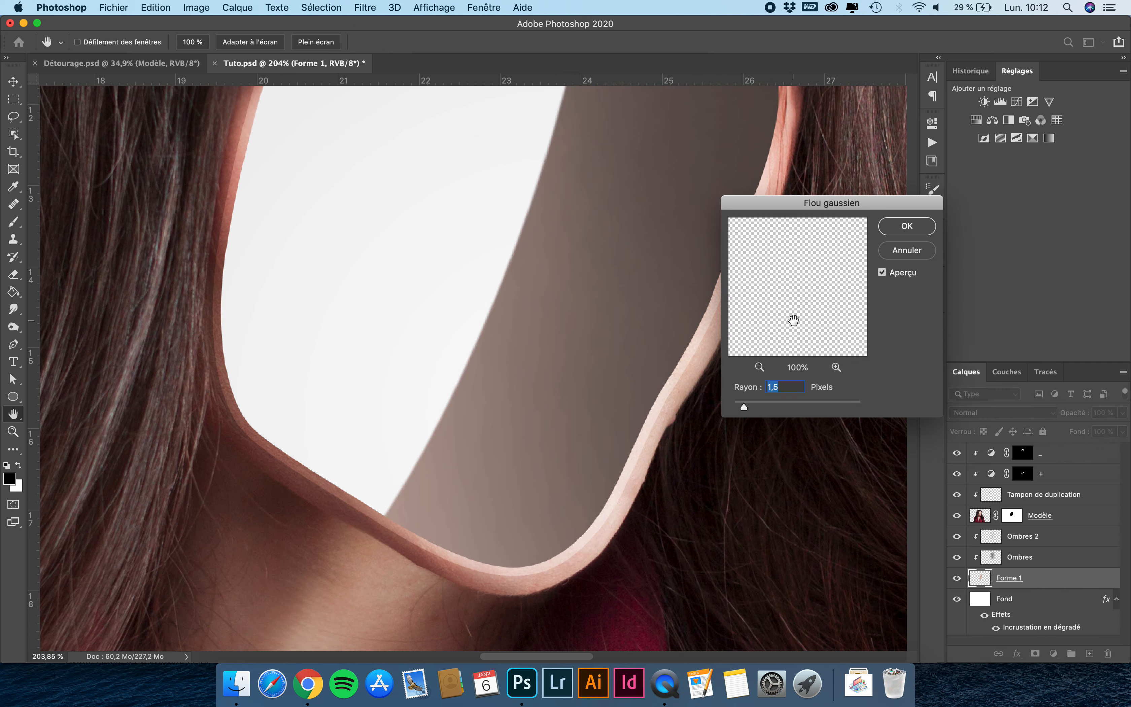
{"action": "type", "text": "1"}
{"action": "left_click", "coordinate": [907, 226]}
{"action": "key", "text": "v"}
{"action": "scroll", "coordinate": [491, 414], "scroll_direction": "down", "scroll_amount": 3}
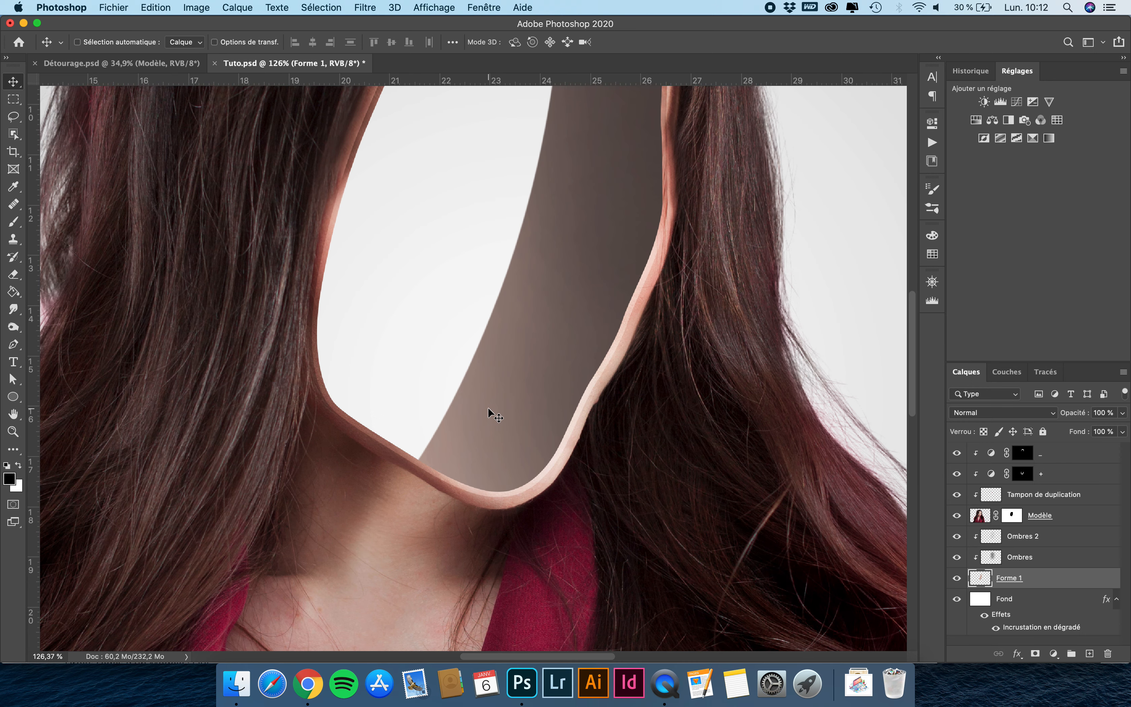
{"action": "scroll", "coordinate": [489, 410], "scroll_direction": "down", "scroll_amount": 3}
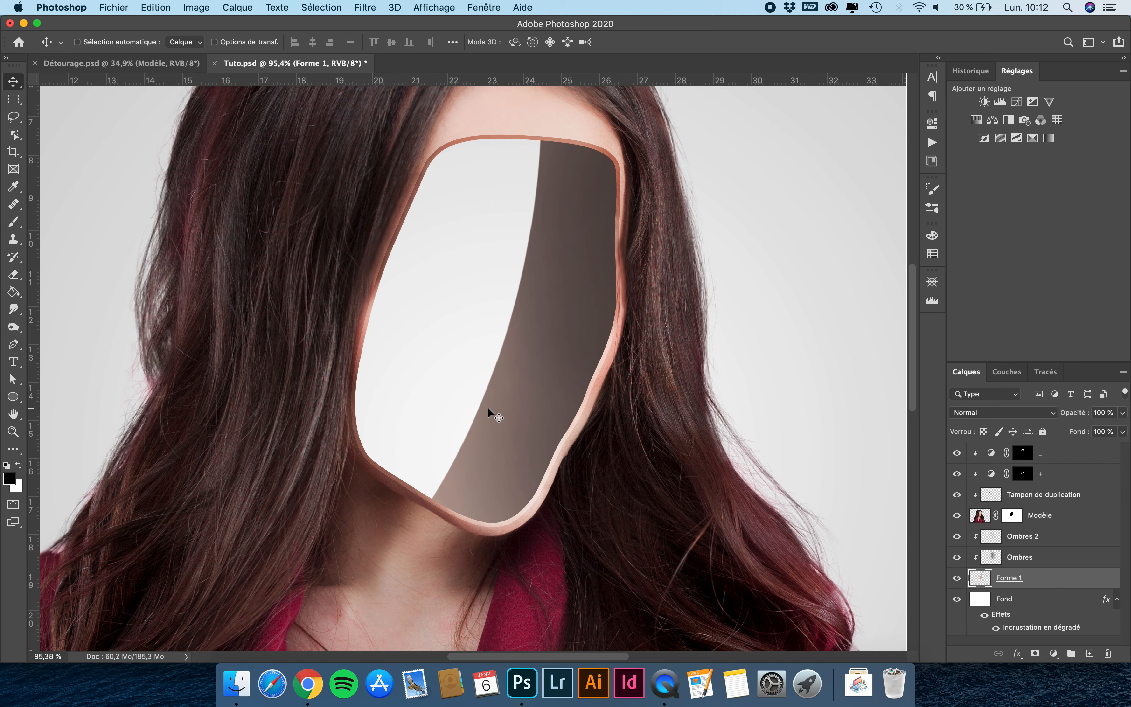
Repeat the last Gaussian Blur on the layer masks of the "_" and "+" curves adjustments.
{"action": "left_click", "coordinate": [1023, 456]}
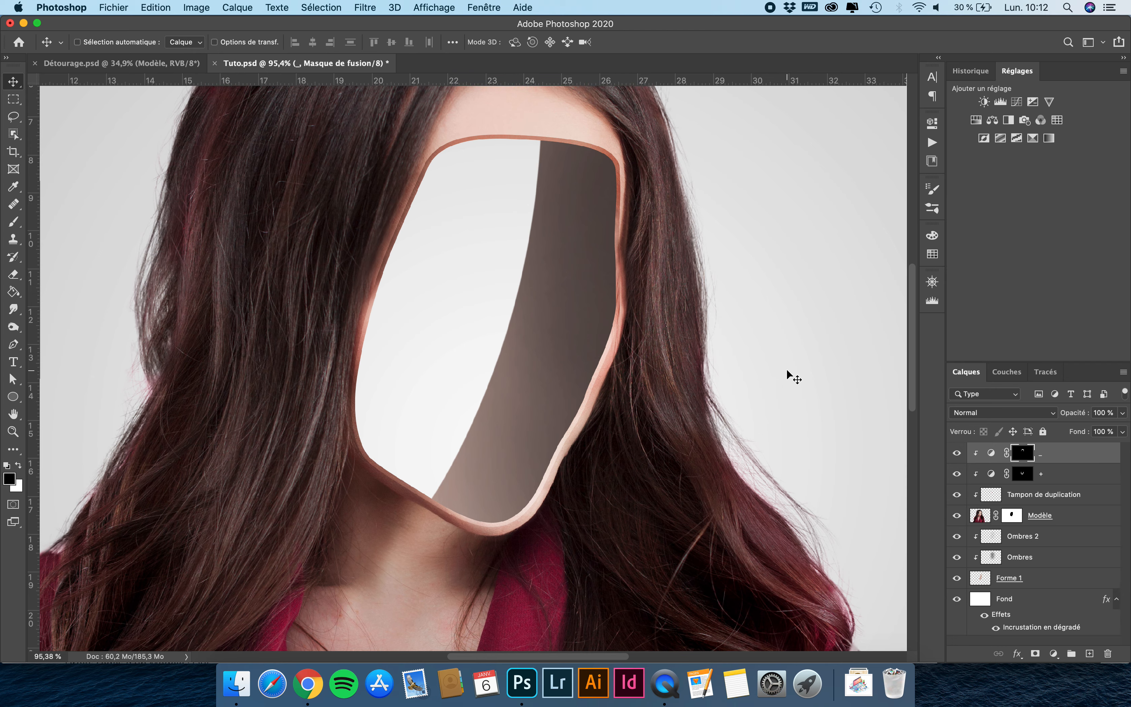
{"action": "scroll", "coordinate": [596, 256], "scroll_direction": "up", "scroll_amount": 2}
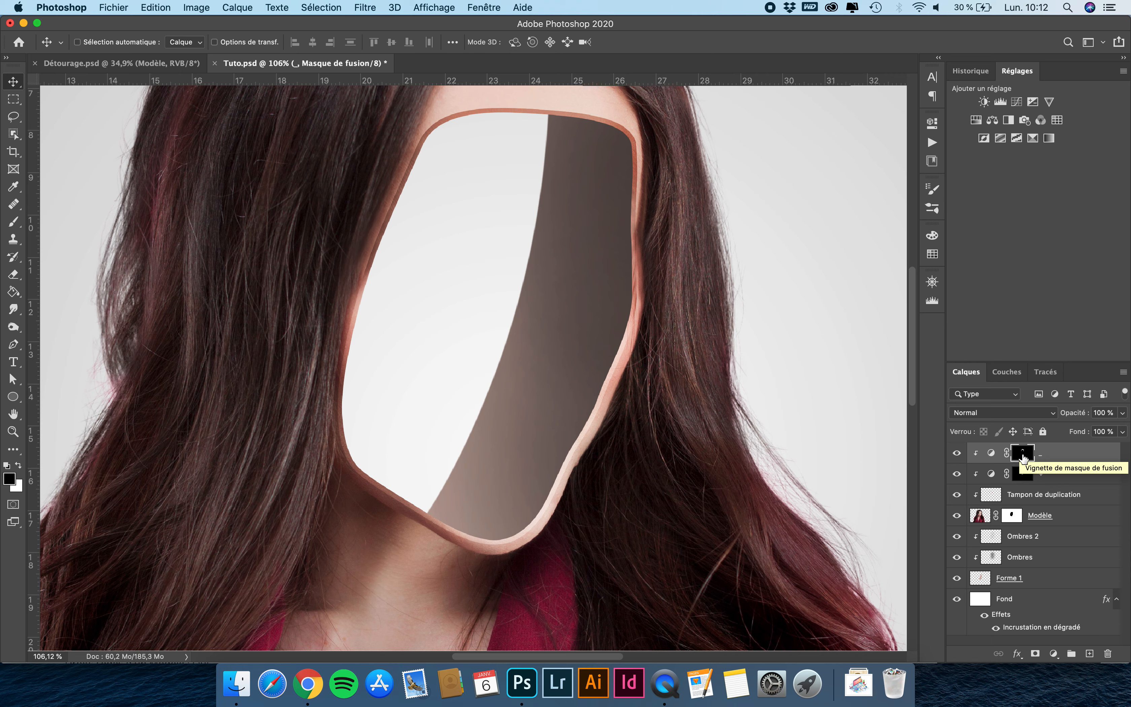
{"action": "left_click", "coordinate": [369, 6]}
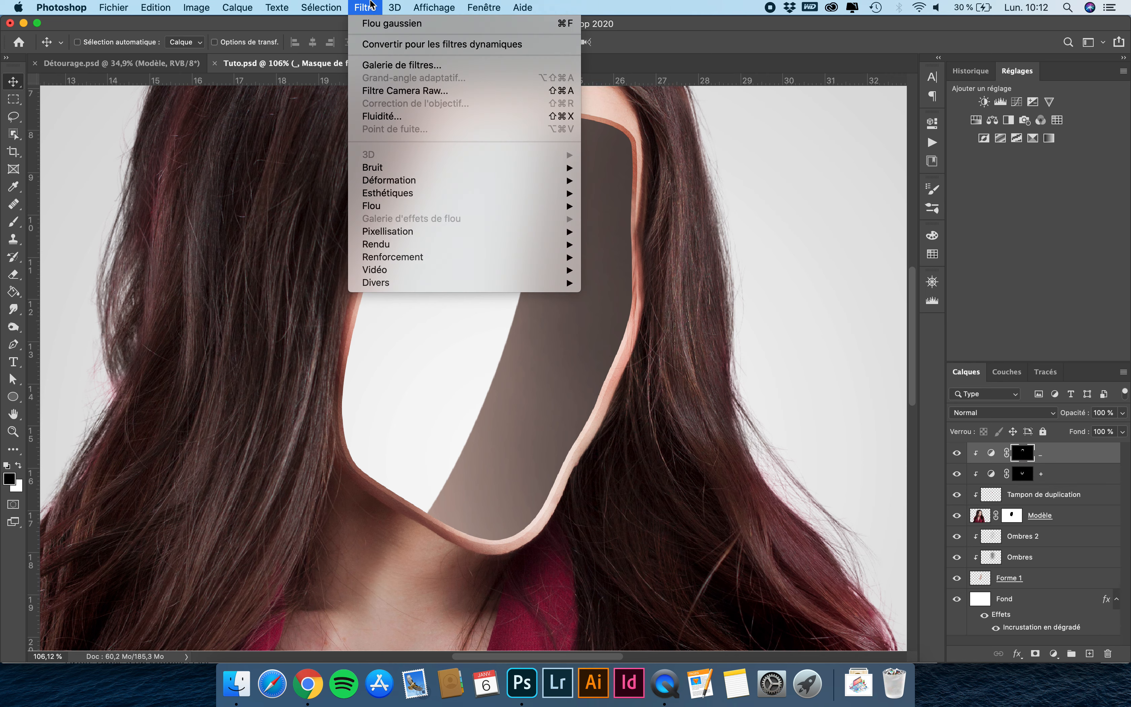
{"action": "left_click", "coordinate": [382, 24]}
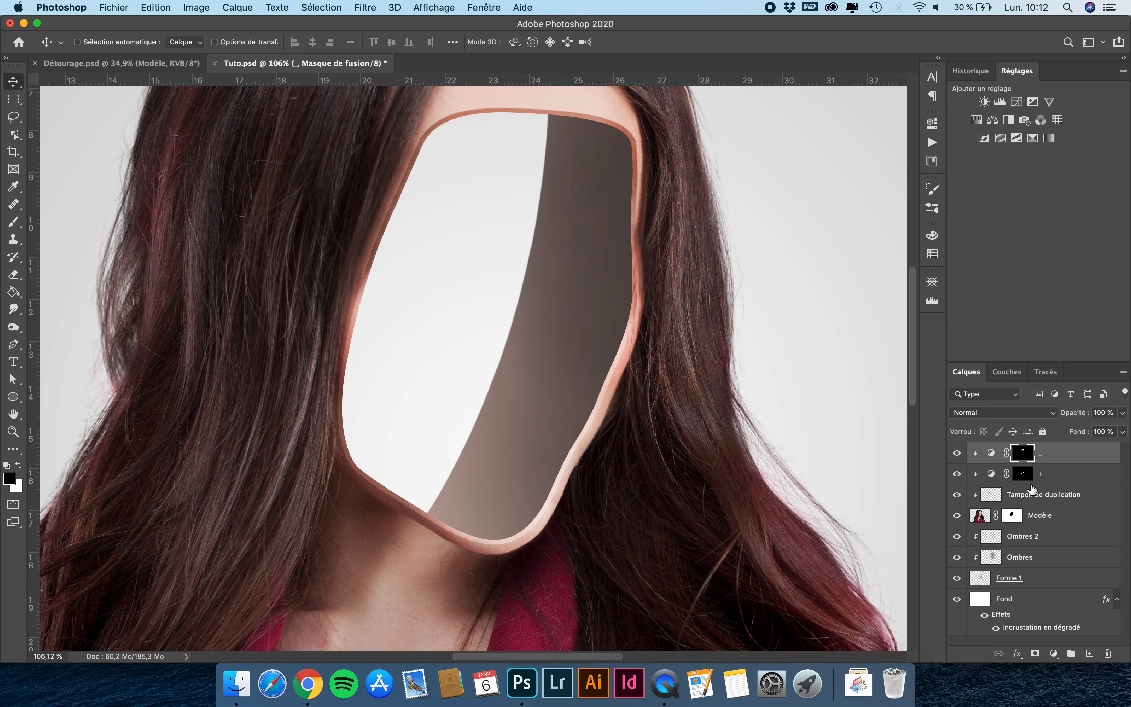
{"action": "left_click", "coordinate": [1026, 477]}
{"action": "left_click", "coordinate": [365, 8]}
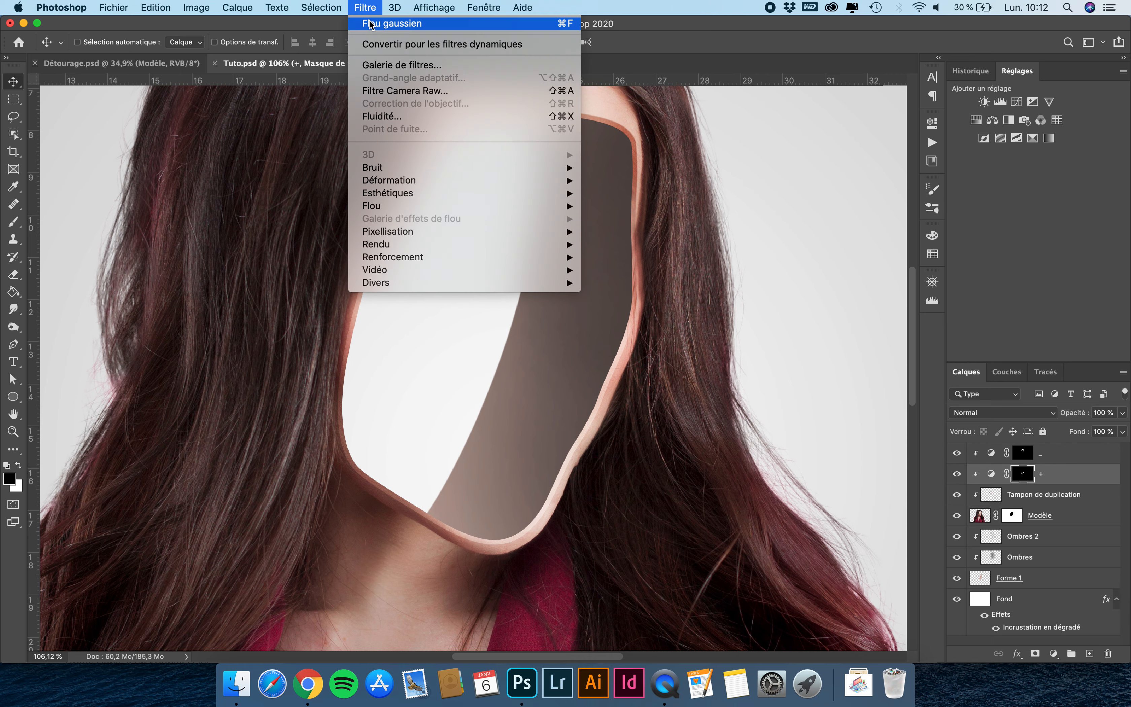
{"action": "left_click", "coordinate": [386, 26]}
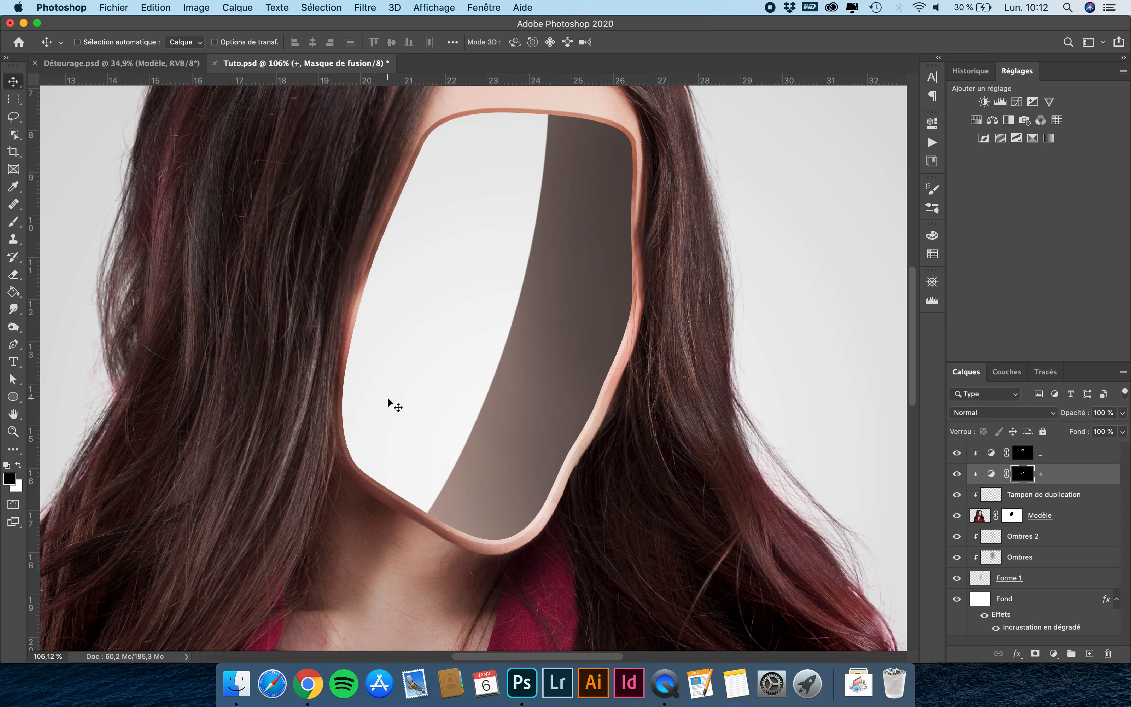
Add a layer named "Cheveux" above the "_" curves adjustment at the head of the layer stack.
{"action": "scroll", "coordinate": [423, 332], "scroll_direction": "down", "scroll_amount": 5}
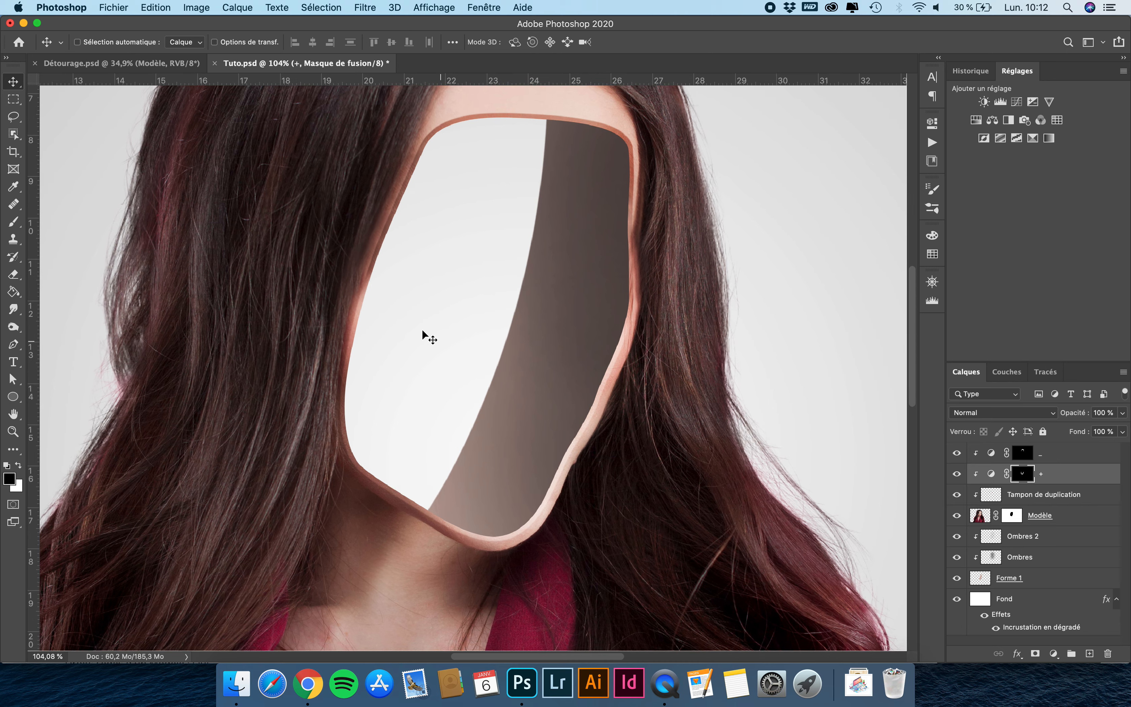
{"action": "scroll", "coordinate": [423, 332], "scroll_direction": "down", "scroll_amount": 2}
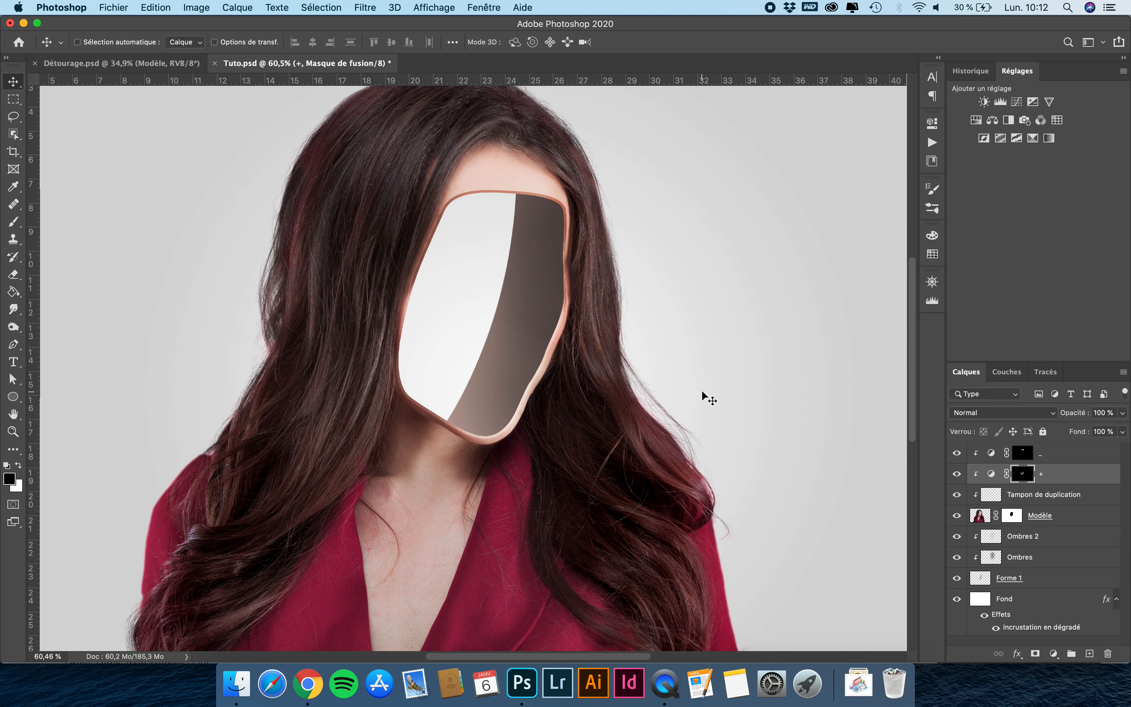
{"action": "left_click", "coordinate": [1056, 454]}
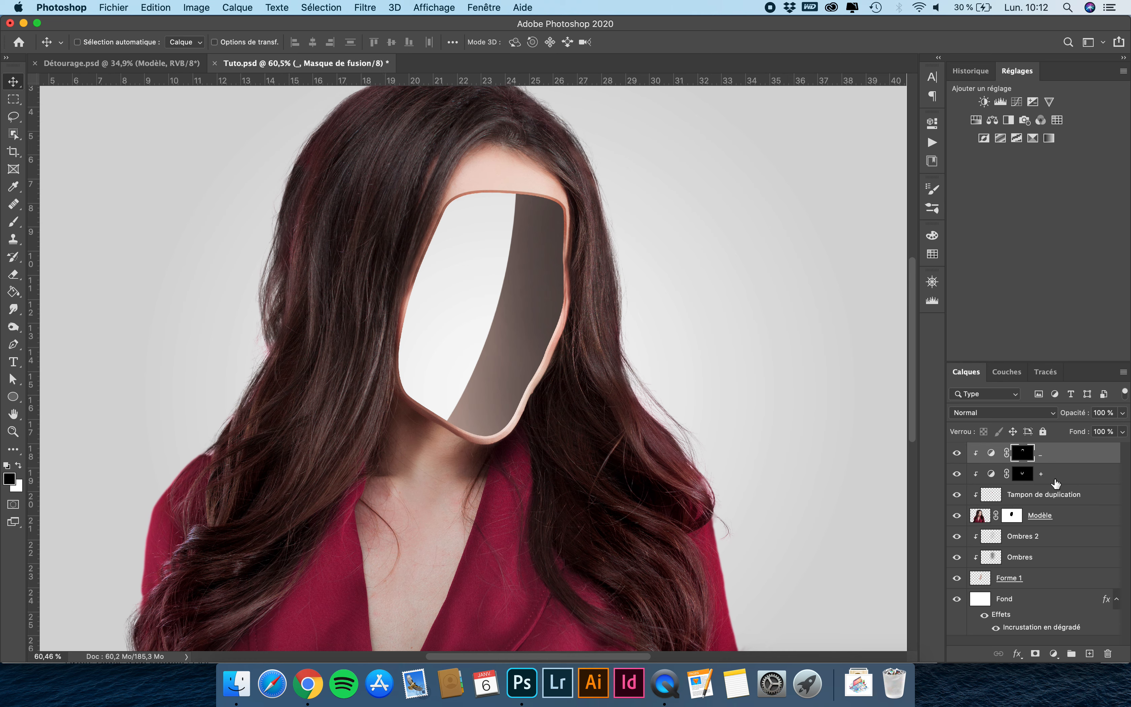
{"action": "left_click", "coordinate": [1090, 655]}
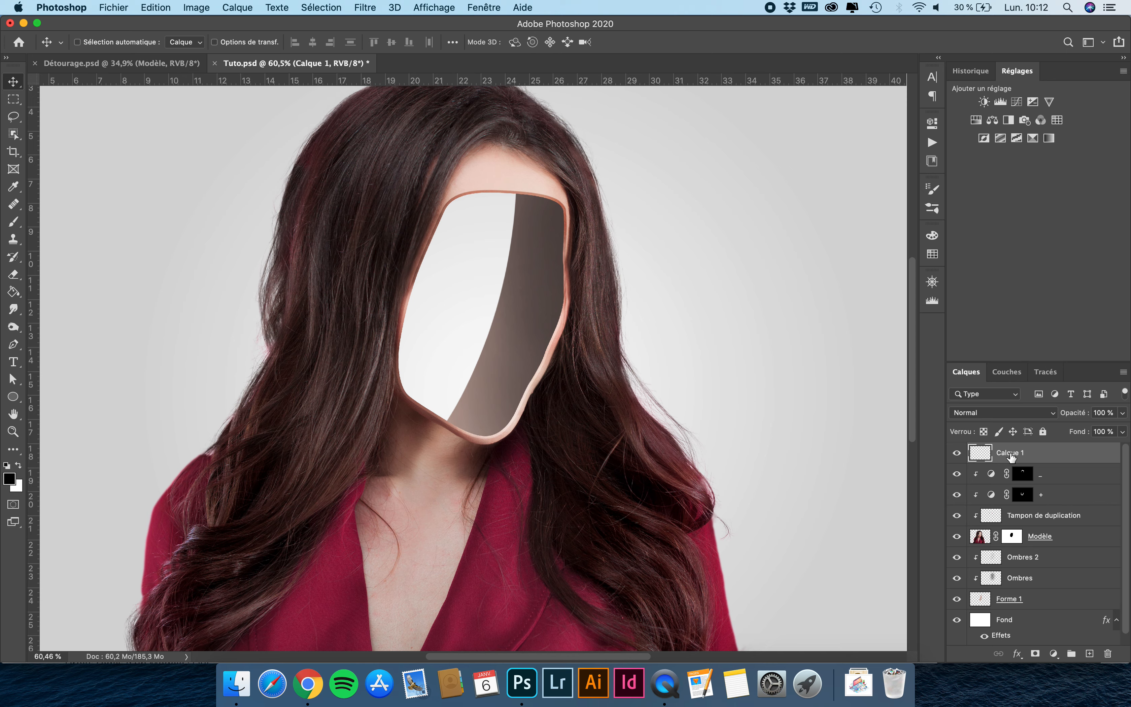
{"action": "type", "text": "Cheveux"}
{"action": "key", "text": "Return"}
{"action": "scroll", "coordinate": [528, 206], "scroll_direction": "up", "scroll_amount": 5}
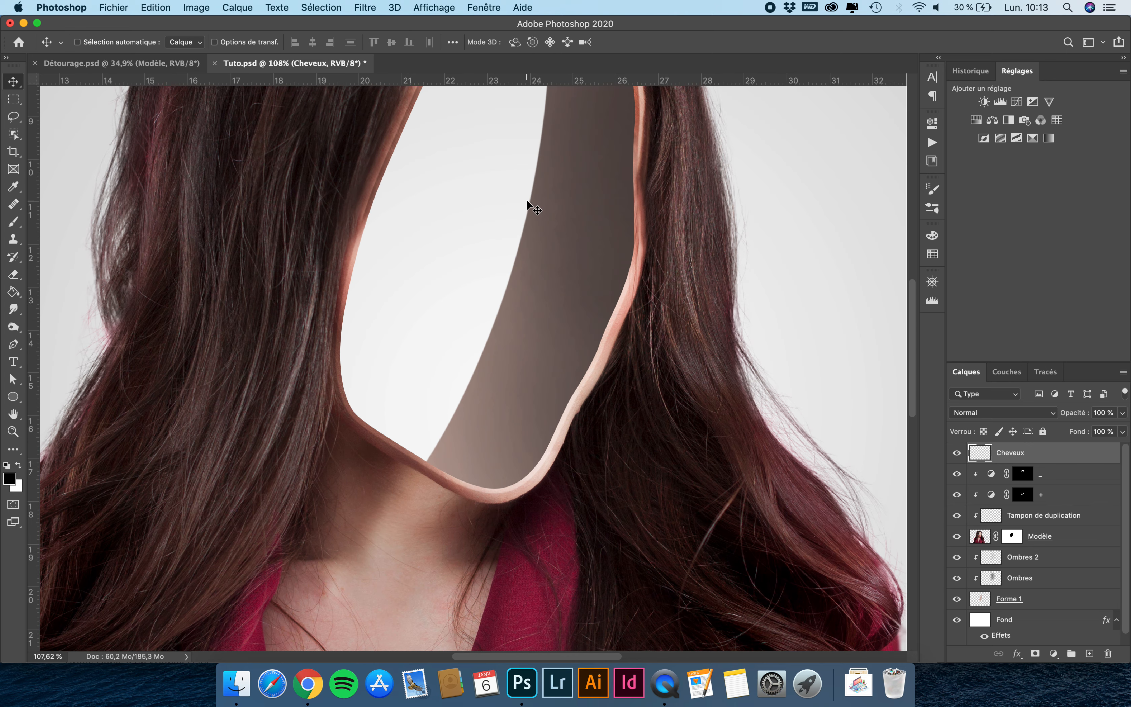
{"action": "scroll", "coordinate": [528, 205], "scroll_direction": "up", "scroll_amount": 5}
{"action": "scroll", "coordinate": [529, 205], "scroll_direction": "right", "scroll_amount": 2}
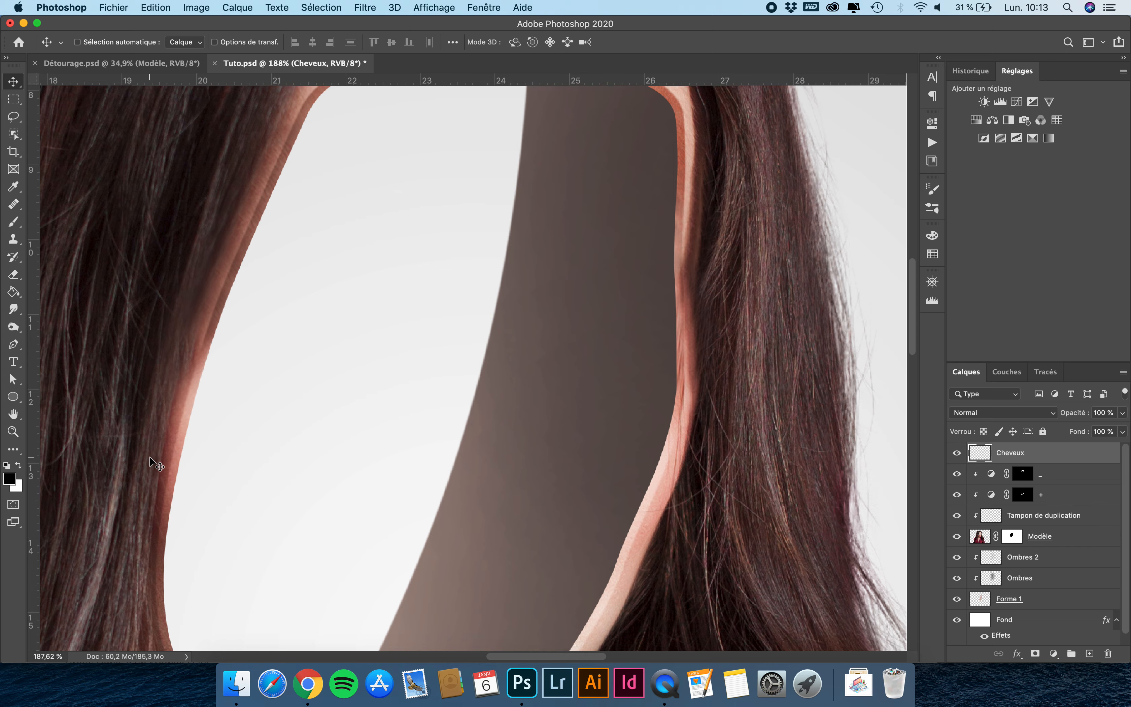
Choose the Arrondi net tip for the Brush tool and set its opacity to 70%.
{"action": "scroll", "coordinate": [154, 463], "scroll_direction": "down", "scroll_amount": 5}
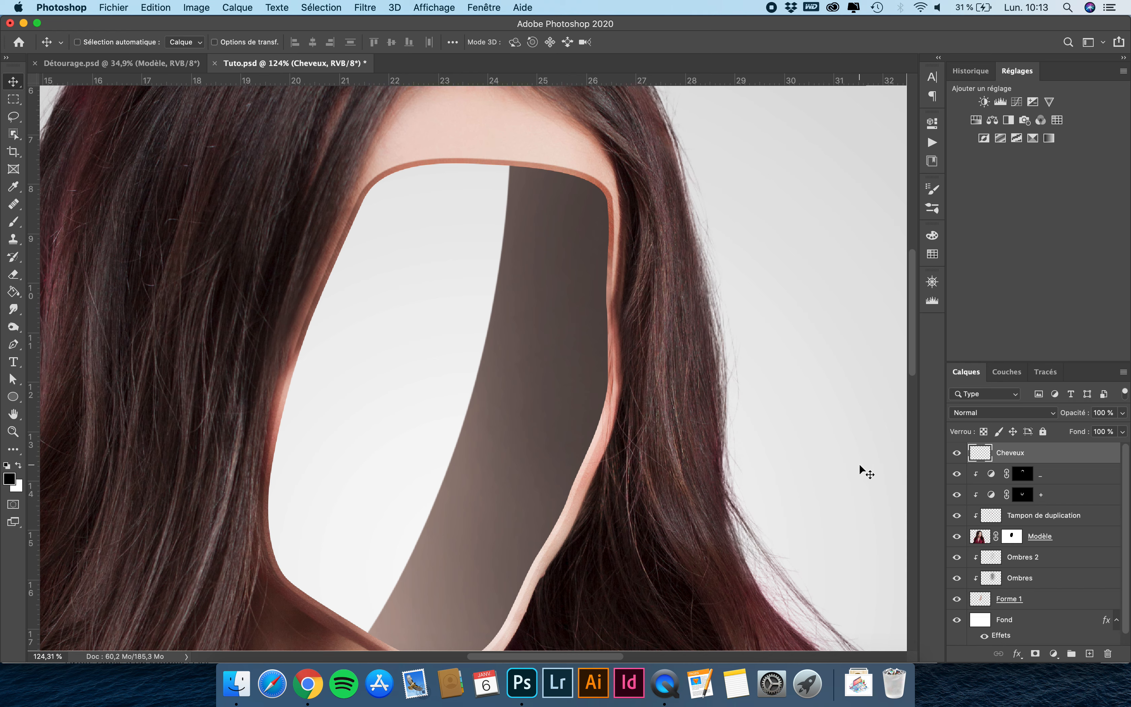
{"action": "left_click", "coordinate": [14, 222]}
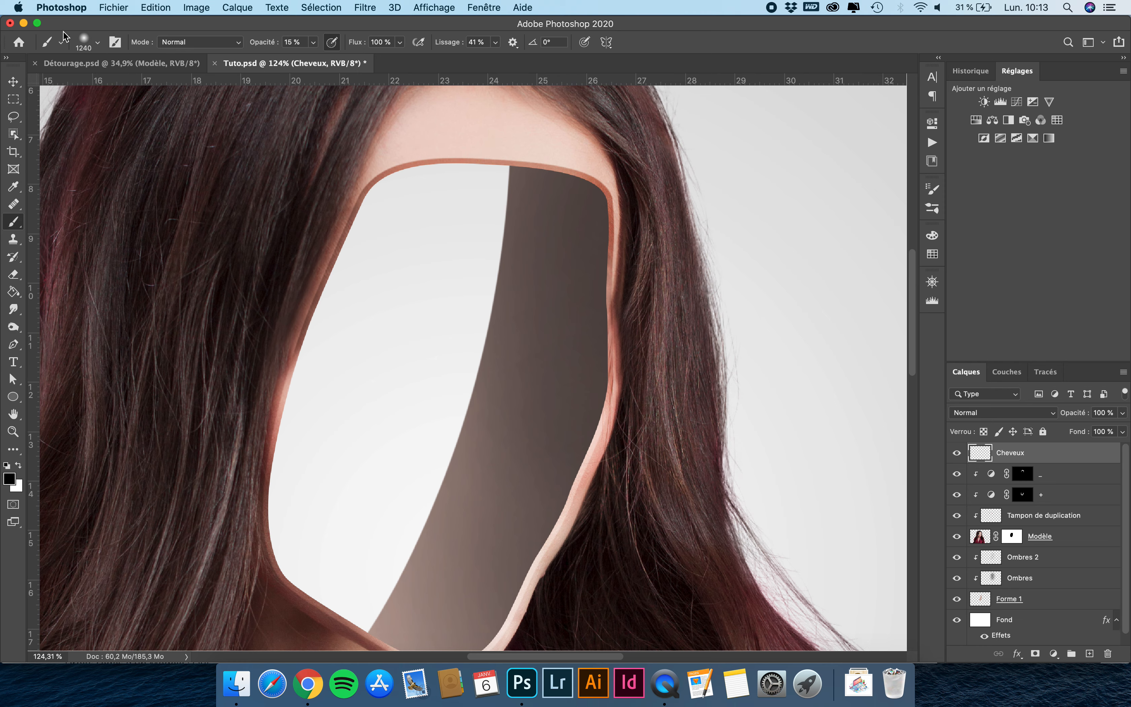
{"action": "left_click", "coordinate": [85, 38]}
{"action": "left_click", "coordinate": [175, 189]}
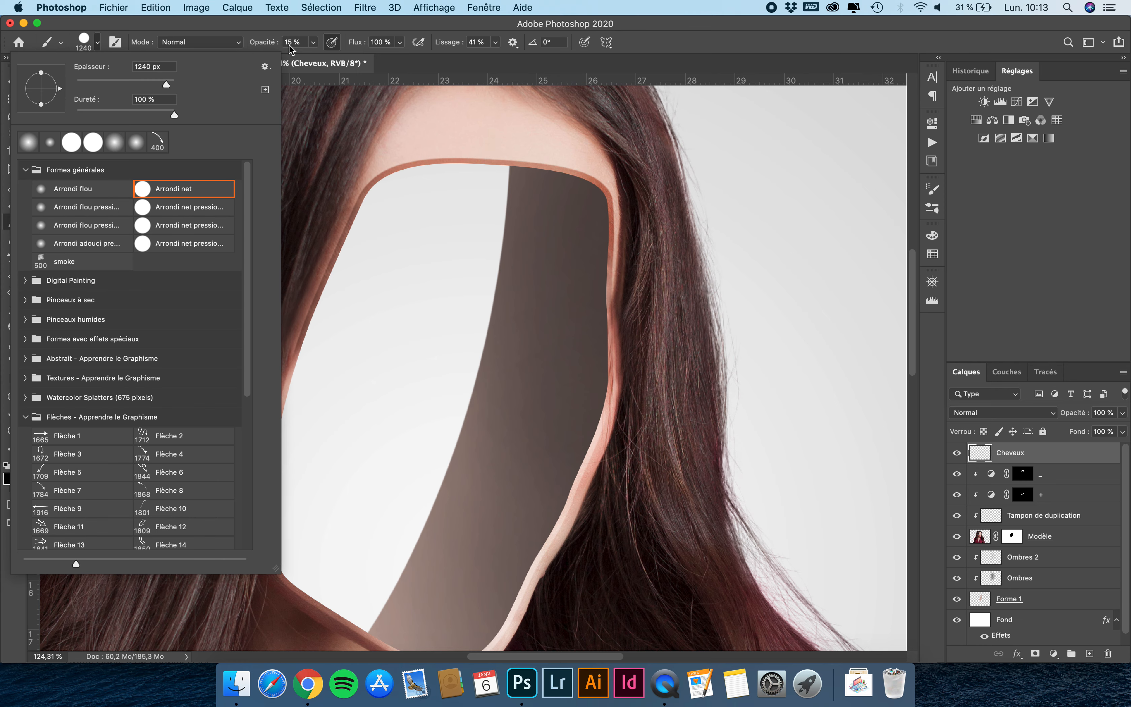
{"action": "left_click", "coordinate": [299, 27]}
{"action": "left_click", "coordinate": [315, 43]}
{"action": "left_click", "coordinate": [346, 58]}
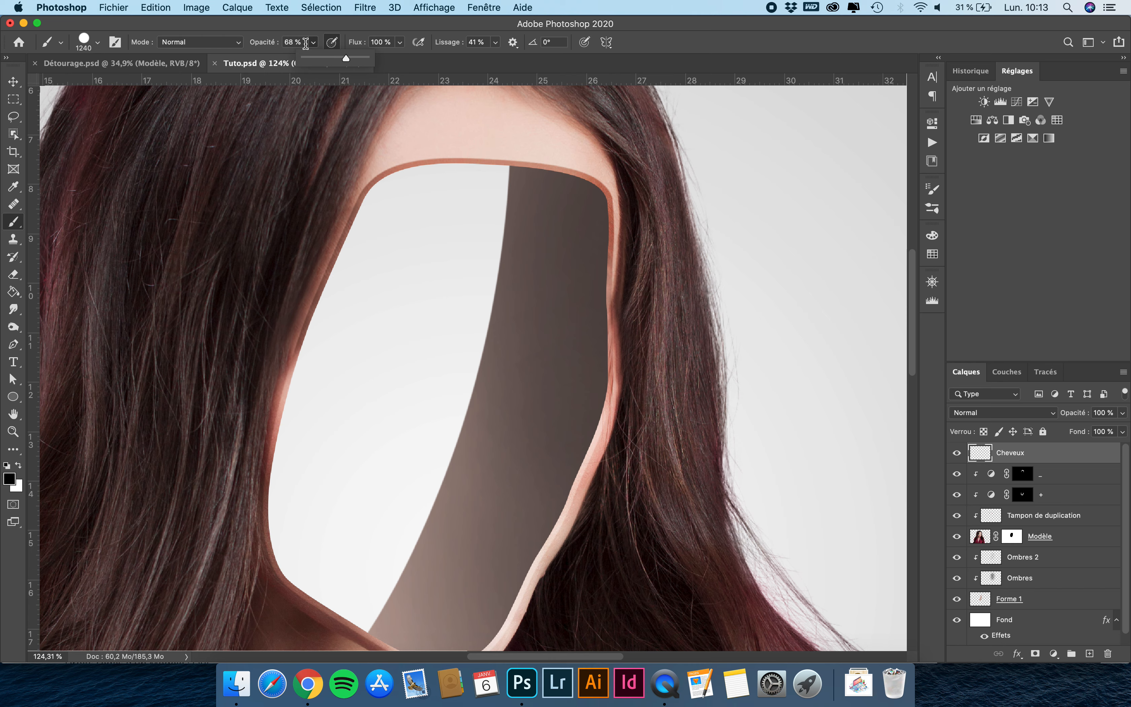
{"action": "left_click_drag", "start_coordinate": [346, 54], "coordinate": [348, 54]}
{"action": "left_click", "coordinate": [296, 27]}
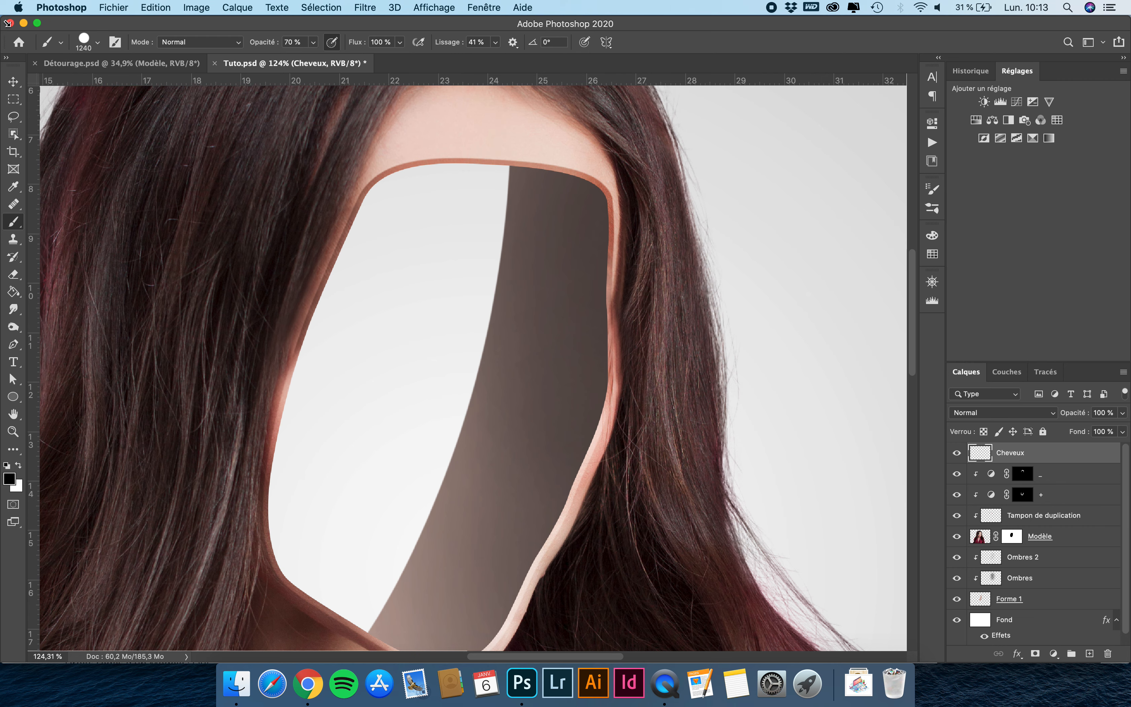
Reduce the brush size to 1 px for painting fine hairs.
{"action": "left_click", "coordinate": [84, 43]}
{"action": "left_click_drag", "start_coordinate": [88, 82], "coordinate": [77, 82]}
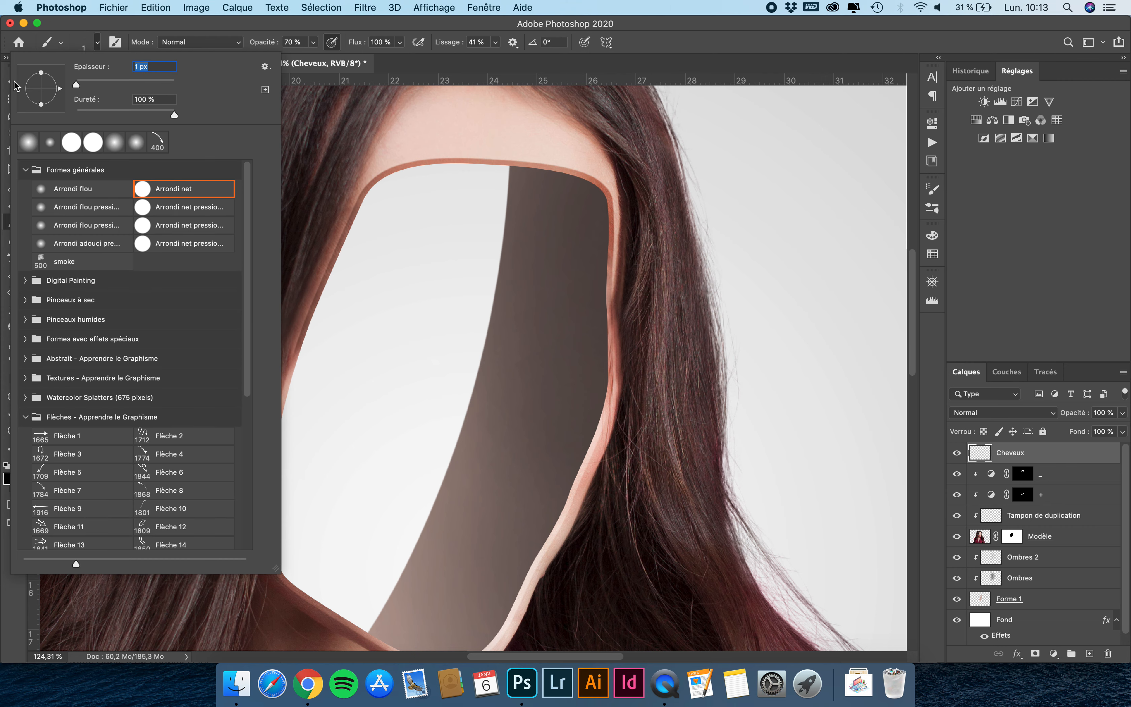
{"action": "key", "text": "Return"}
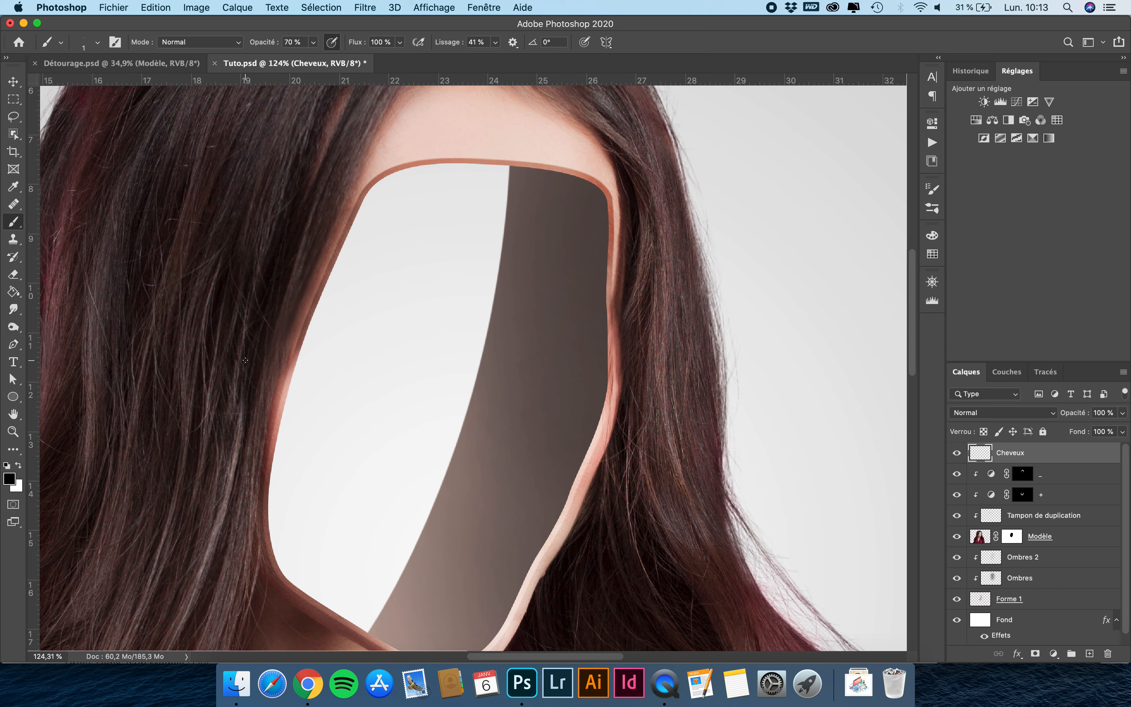
Sample a brown from the hair as the foreground colour, darken it to 30211d, and return to the Brush tool.
{"action": "left_click", "coordinate": [315, 251], "text": "alt"}
{"action": "left_click", "coordinate": [10, 479]}
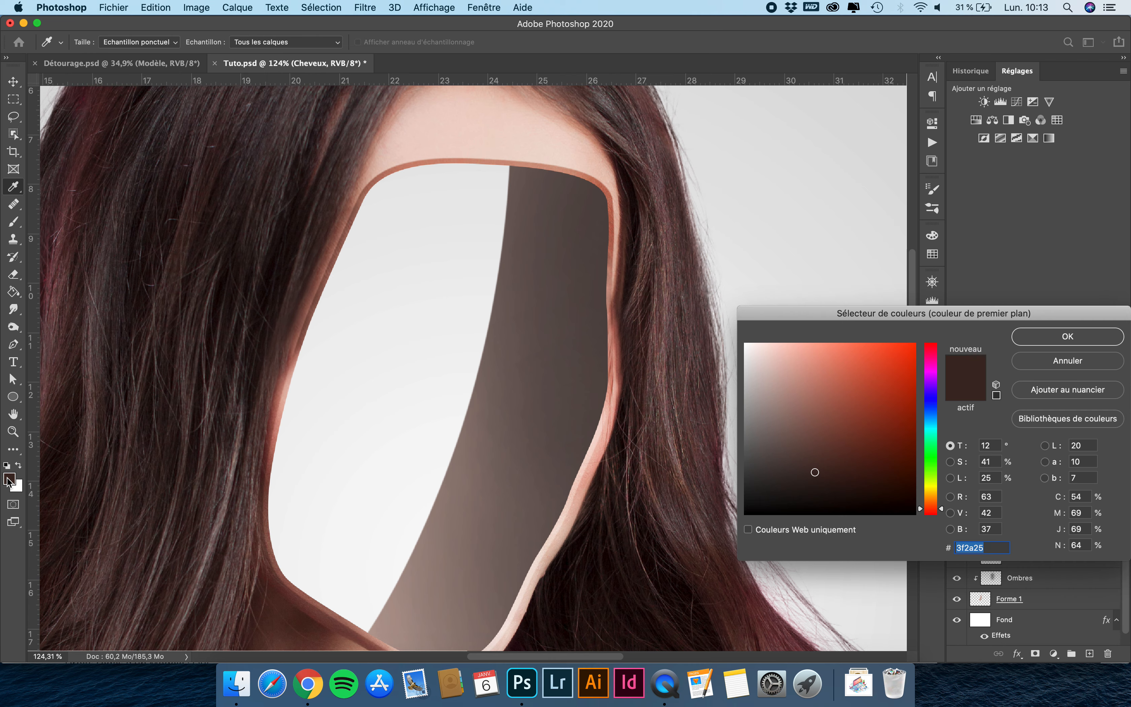
{"action": "left_click", "coordinate": [812, 482]}
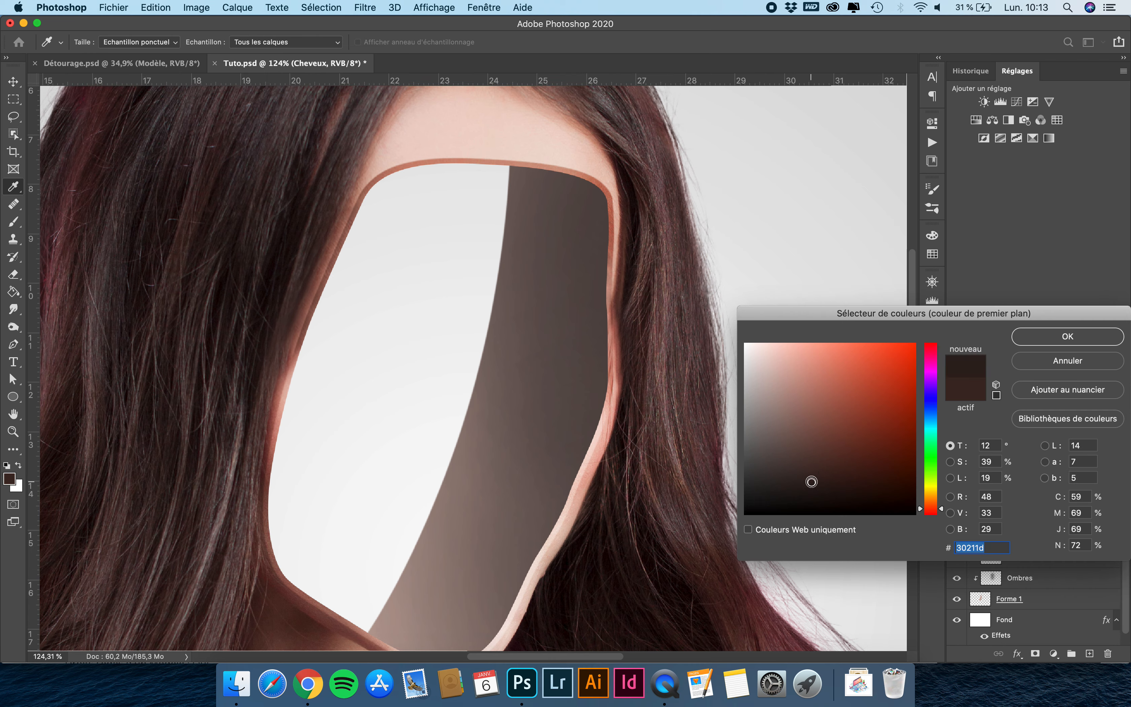
{"action": "left_click", "coordinate": [1047, 333]}
{"action": "key", "text": "b"}
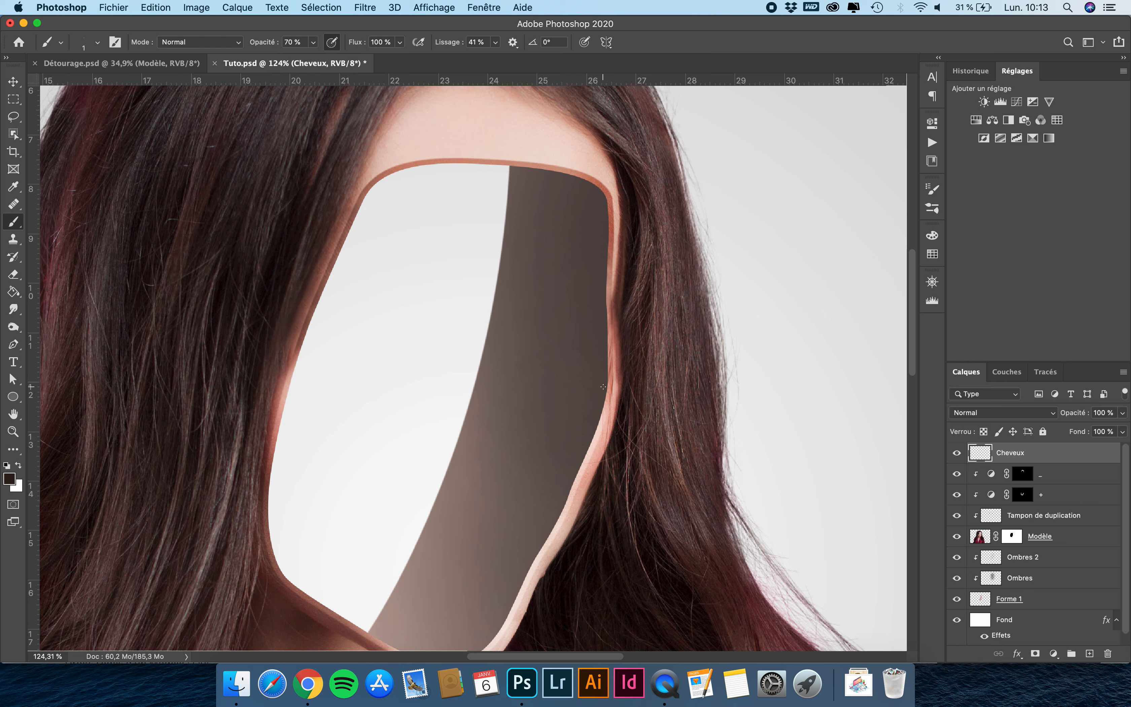
Set the brush smoothing to 49%.
{"action": "left_click", "coordinate": [495, 42]}
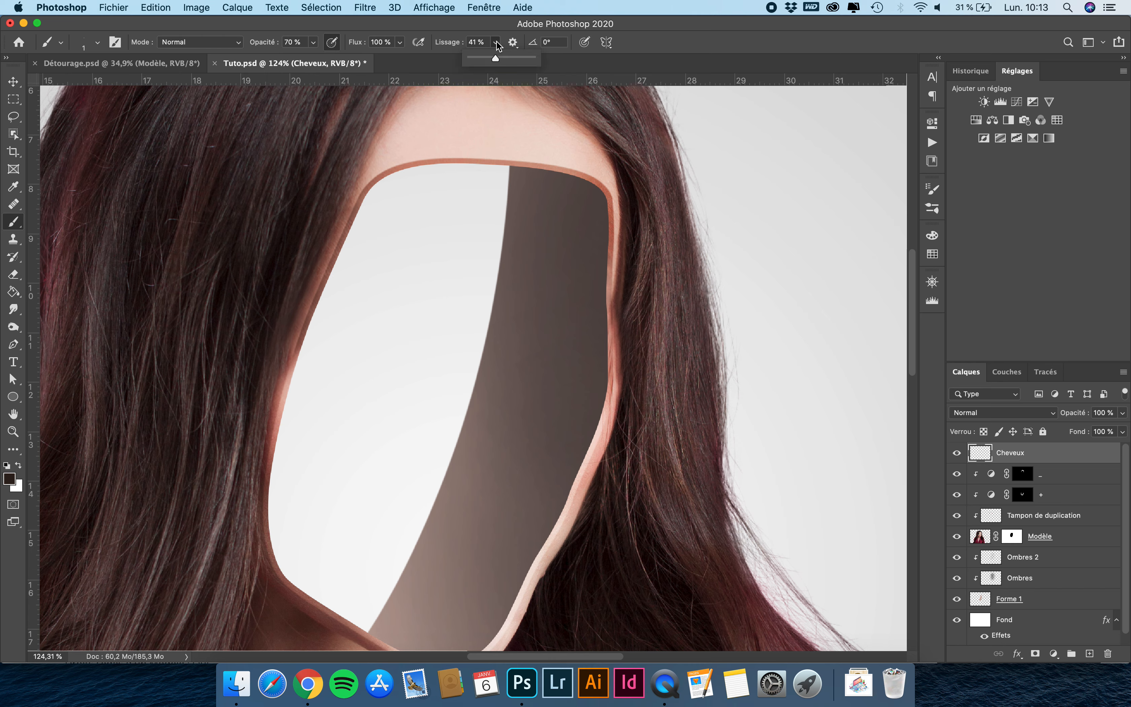
{"action": "left_click_drag", "start_coordinate": [492, 58], "coordinate": [488, 57]}
{"action": "left_click_drag", "start_coordinate": [499, 59], "coordinate": [431, 63]}
{"action": "left_click_drag", "start_coordinate": [499, 57], "coordinate": [501, 57]}
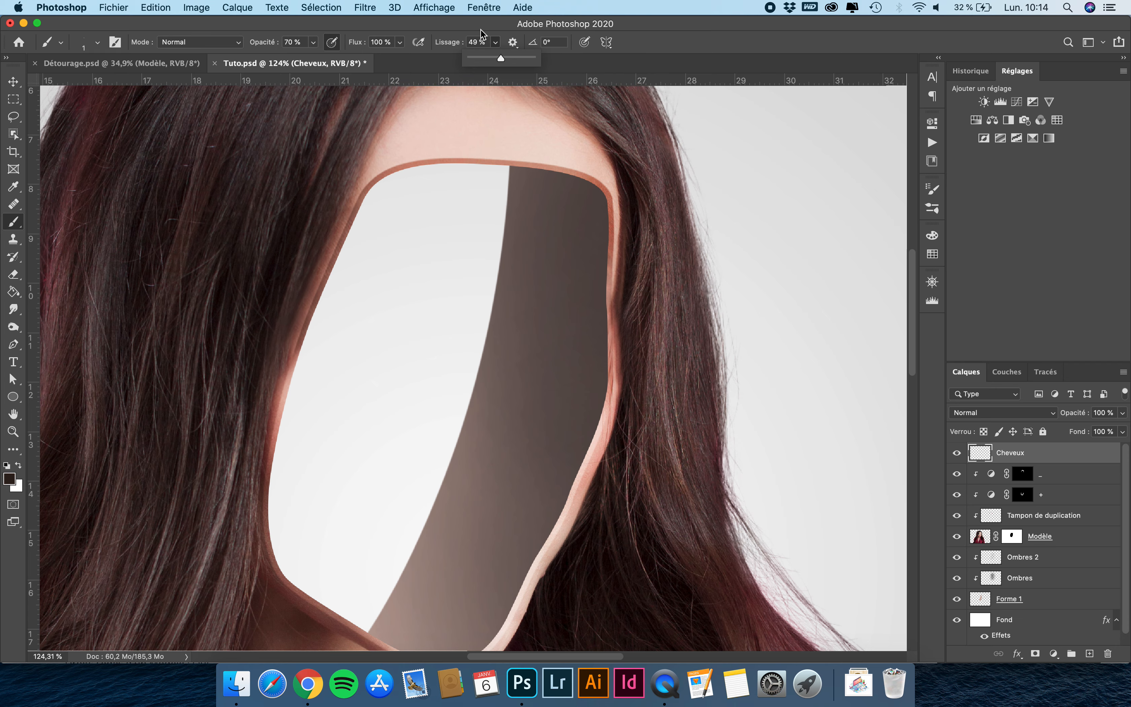
Paint several fine, curved hair strands on the Cheveux layer over the right rim of the hollow face.
{"action": "scroll", "coordinate": [476, 376], "scroll_direction": "down", "scroll_amount": 2}
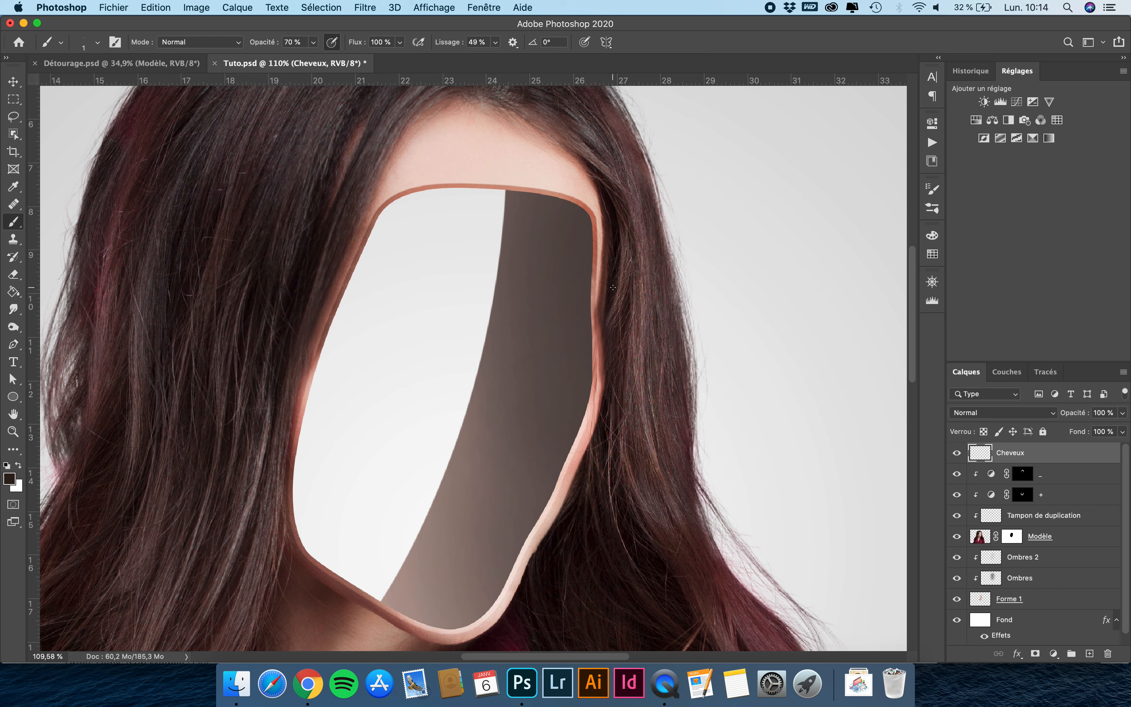
{"action": "left_click_drag", "start_coordinate": [599, 440], "coordinate": [622, 468]}
{"action": "scroll", "coordinate": [576, 412], "scroll_direction": "up", "scroll_amount": 5}
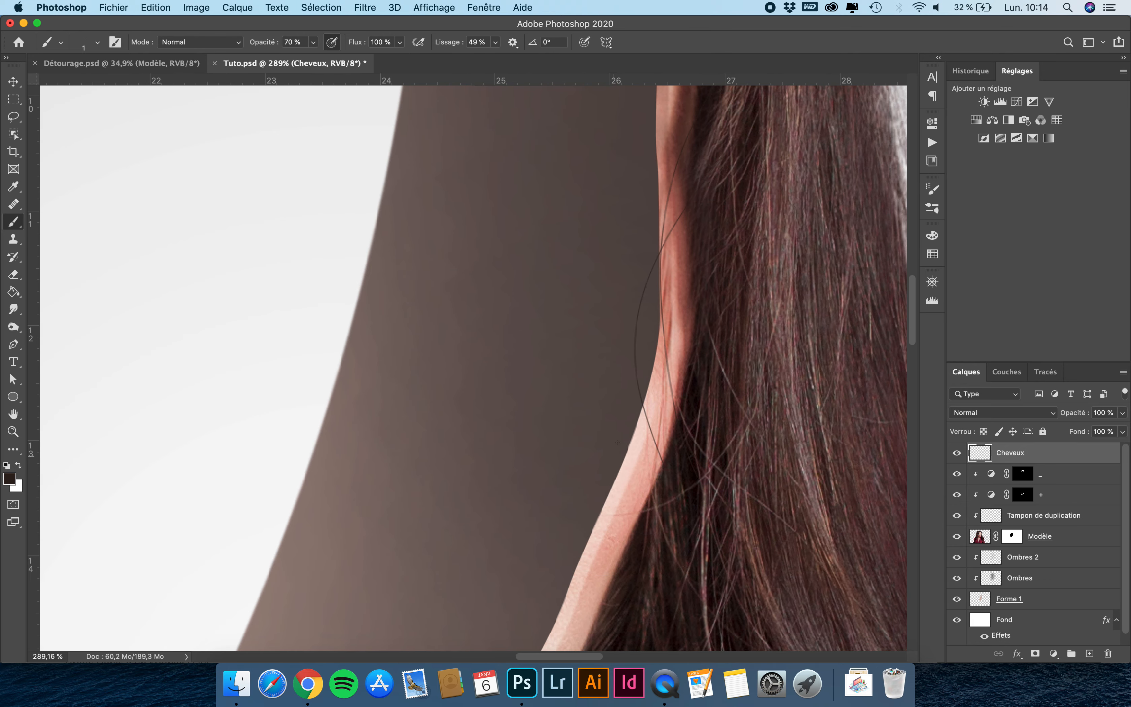
{"action": "mouse_move", "coordinate": [691, 151]}
{"action": "left_mouse_down"}
{"action": "mouse_move", "coordinate": [650, 268]}
{"action": "mouse_move", "coordinate": [663, 437]}
{"action": "left_mouse_up"}
{"action": "mouse_move", "coordinate": [637, 319]}
{"action": "left_mouse_down"}
{"action": "mouse_move", "coordinate": [658, 442]}
{"action": "mouse_move", "coordinate": [691, 539]}
{"action": "left_mouse_up"}
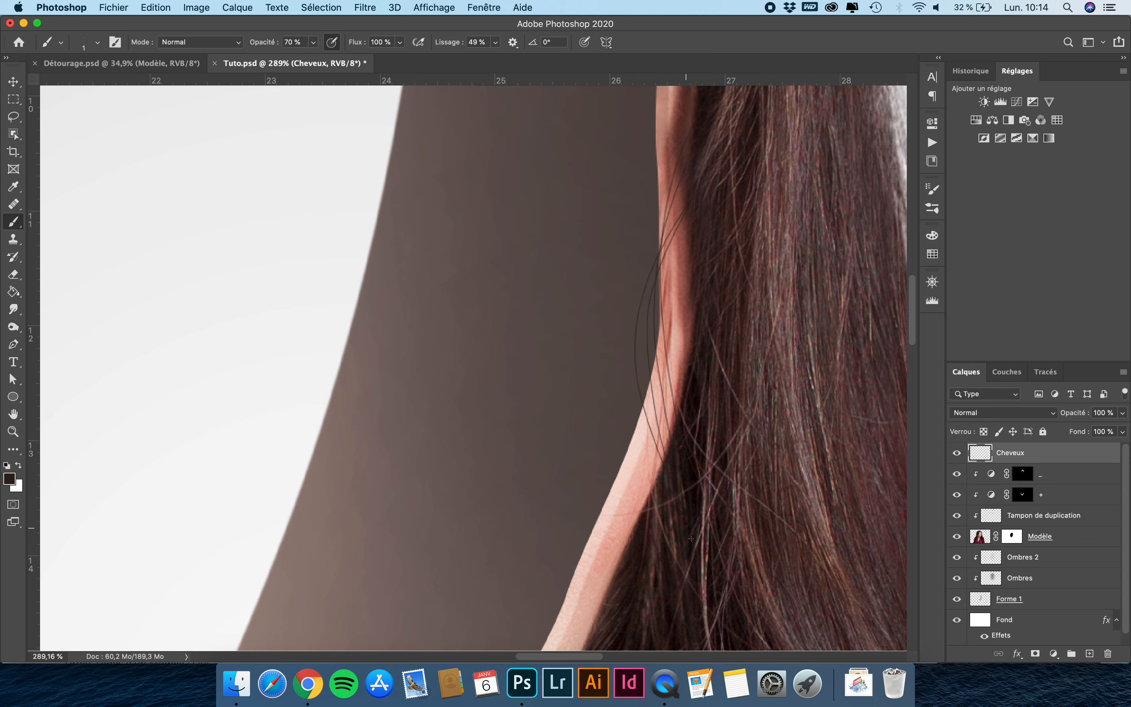
{"action": "left_click_drag", "start_coordinate": [661, 276], "coordinate": [673, 556]}
{"action": "scroll", "coordinate": [716, 230], "scroll_direction": "up", "scroll_amount": 3}
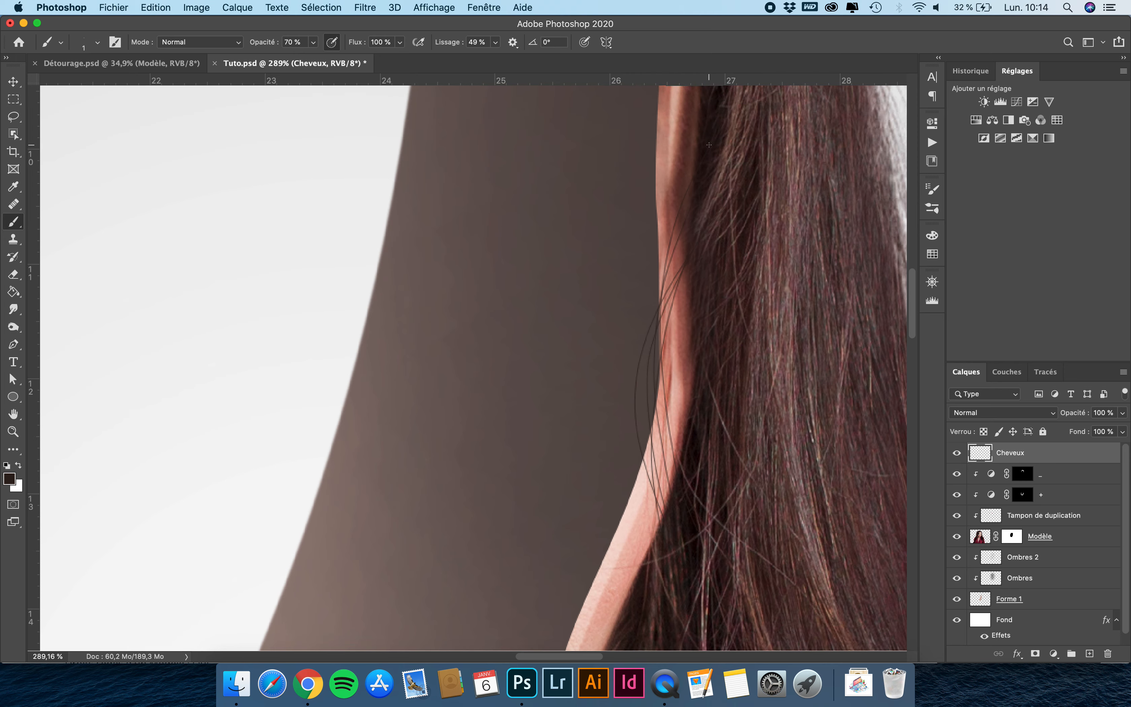
{"action": "left_click_drag", "start_coordinate": [672, 287], "coordinate": [683, 578]}
{"action": "left_click_drag", "start_coordinate": [707, 221], "coordinate": [718, 647]}
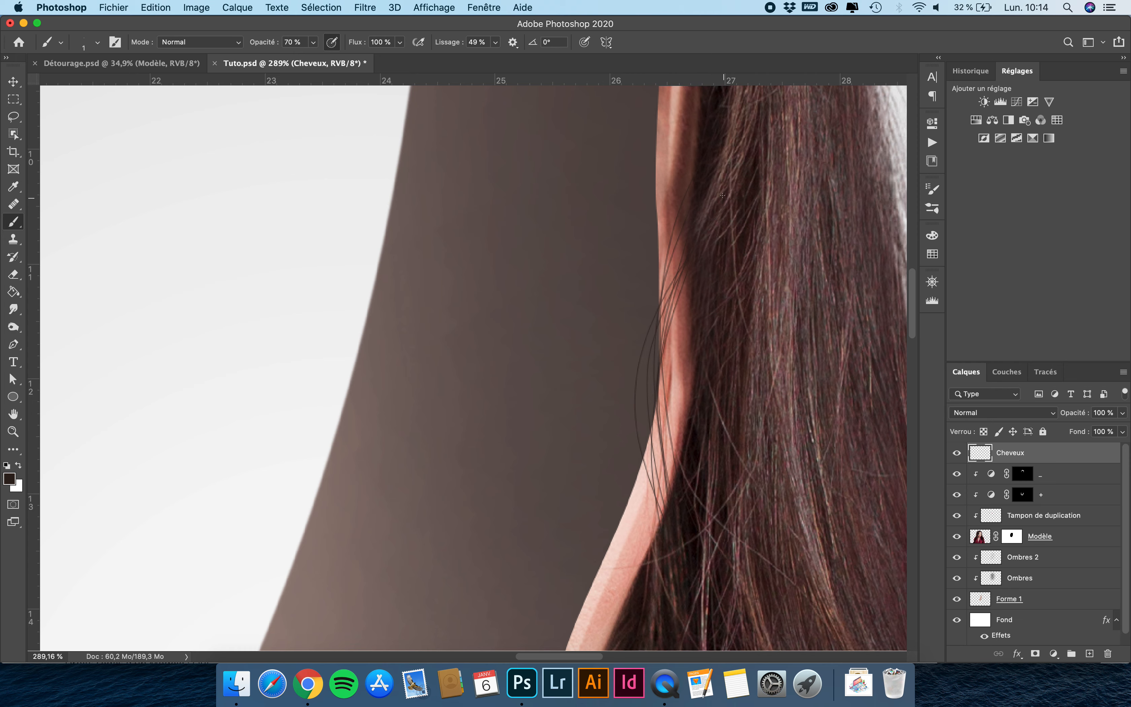
{"action": "left_click_drag", "start_coordinate": [705, 175], "coordinate": [705, 632]}
{"action": "scroll", "coordinate": [706, 632], "scroll_direction": "down", "scroll_amount": 5}
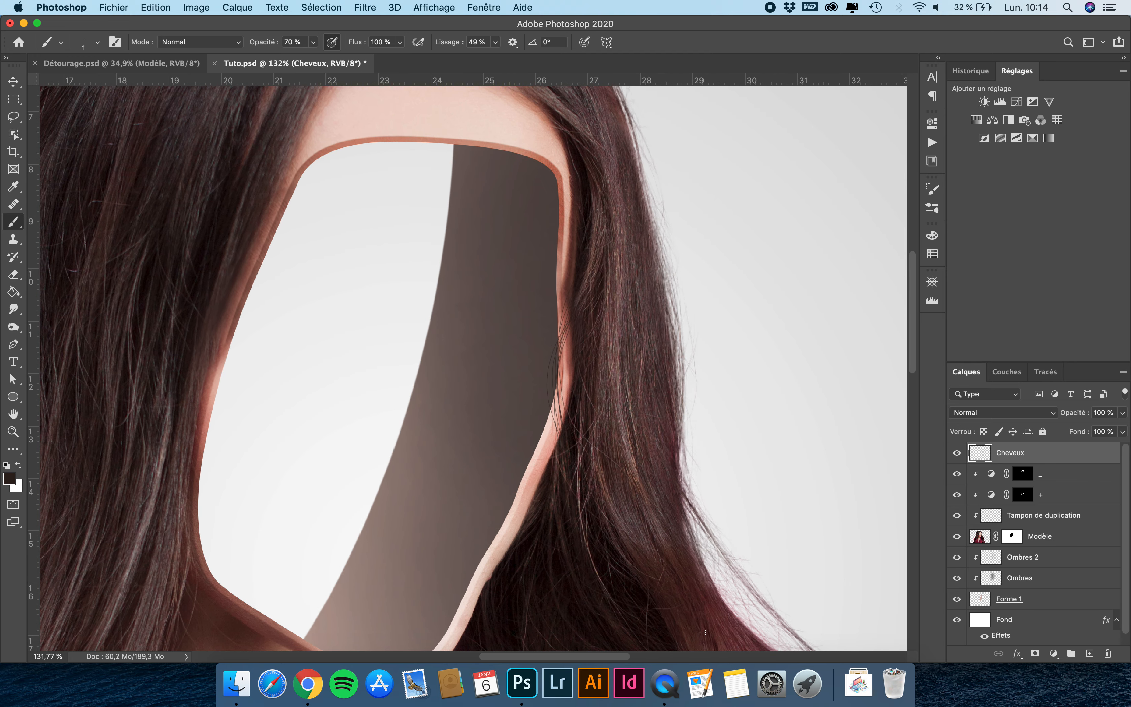
{"action": "scroll", "coordinate": [705, 633], "scroll_direction": "up", "scroll_amount": 1}
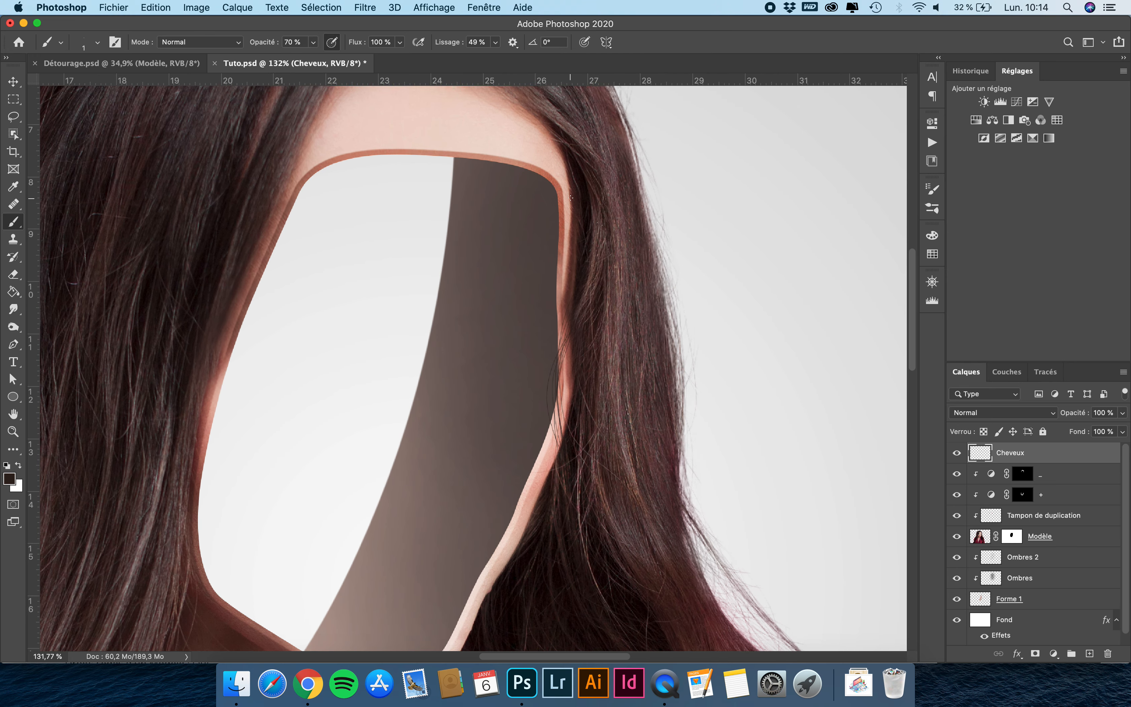
{"action": "left_click_drag", "start_coordinate": [569, 467], "coordinate": [562, 300]}
Paint fine curved hair strands over the left rim of the hollow face on the Cheveux layer.
{"action": "left_click_drag", "start_coordinate": [203, 469], "coordinate": [246, 271]}
{"action": "left_click_drag", "start_coordinate": [242, 331], "coordinate": [208, 465]}
{"action": "left_click_drag", "start_coordinate": [239, 333], "coordinate": [201, 451]}
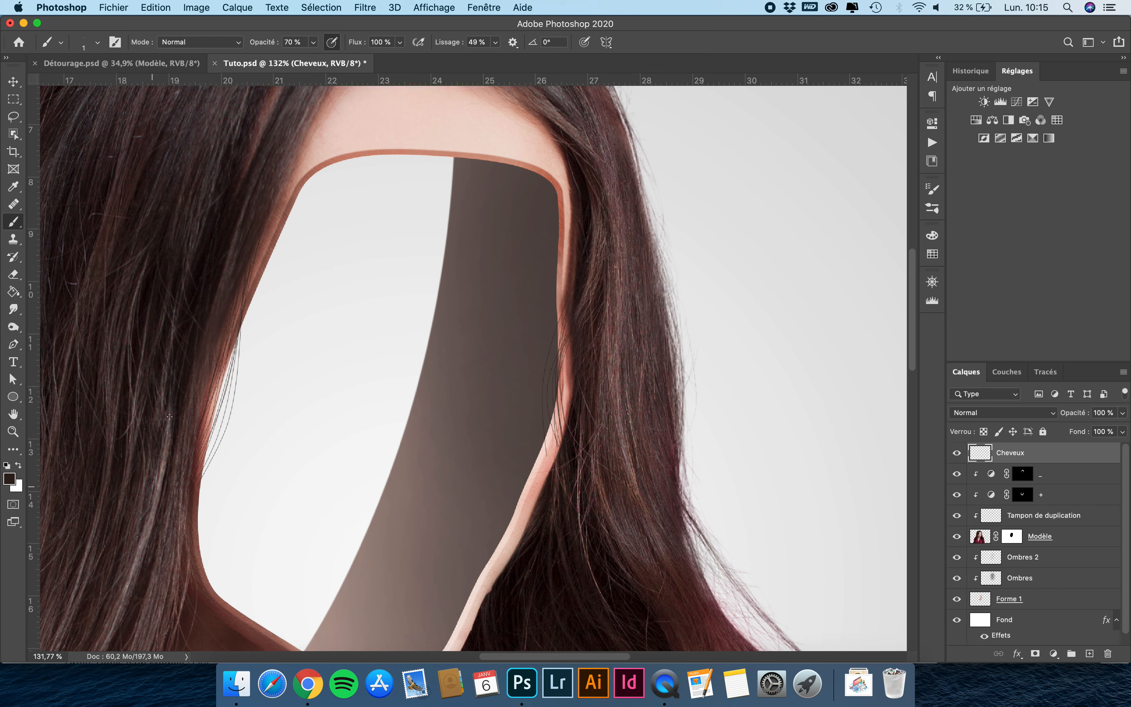
{"action": "left_click_drag", "start_coordinate": [242, 248], "coordinate": [175, 564]}
{"action": "mouse_move", "coordinate": [243, 239]}
{"action": "left_mouse_down"}
{"action": "mouse_move", "coordinate": [200, 492]}
{"action": "mouse_move", "coordinate": [177, 533]}
{"action": "left_mouse_up"}
{"action": "mouse_move", "coordinate": [249, 246]}
{"action": "left_mouse_down"}
{"action": "mouse_move", "coordinate": [237, 349]}
{"action": "mouse_move", "coordinate": [180, 528]}
{"action": "left_mouse_up"}
{"action": "left_click_drag", "start_coordinate": [250, 211], "coordinate": [168, 534]}
{"action": "scroll", "coordinate": [325, 432], "scroll_direction": "down", "scroll_amount": 9}
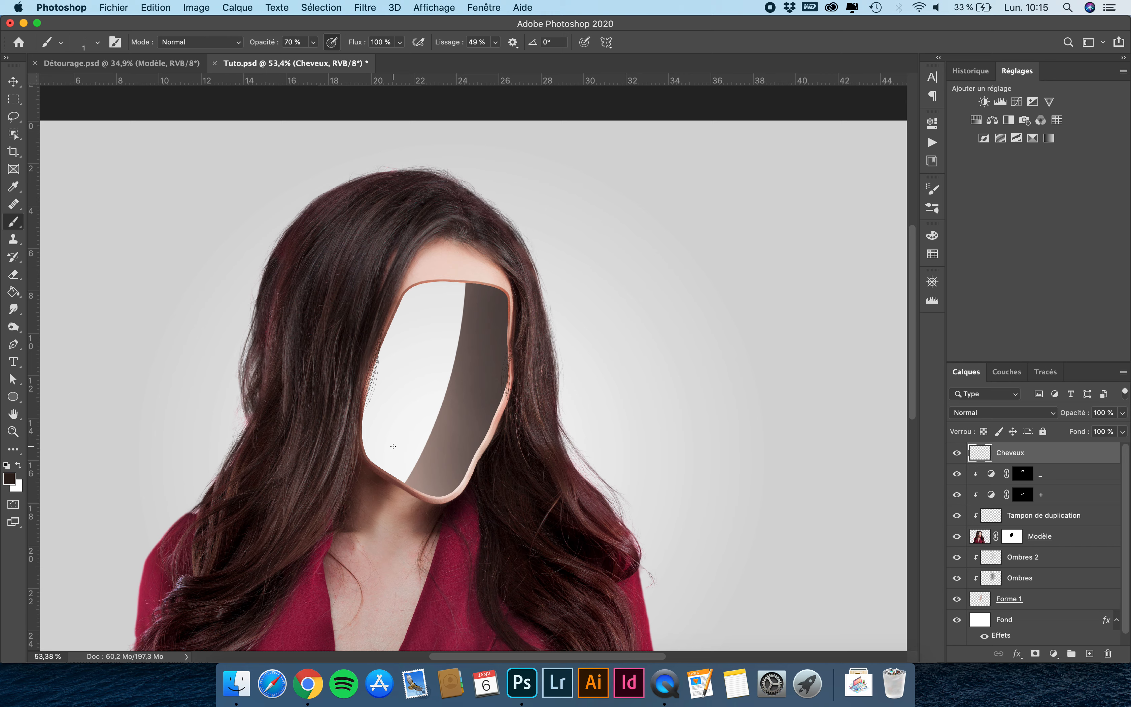
{"action": "scroll", "coordinate": [394, 447], "scroll_direction": "up", "scroll_amount": 8}
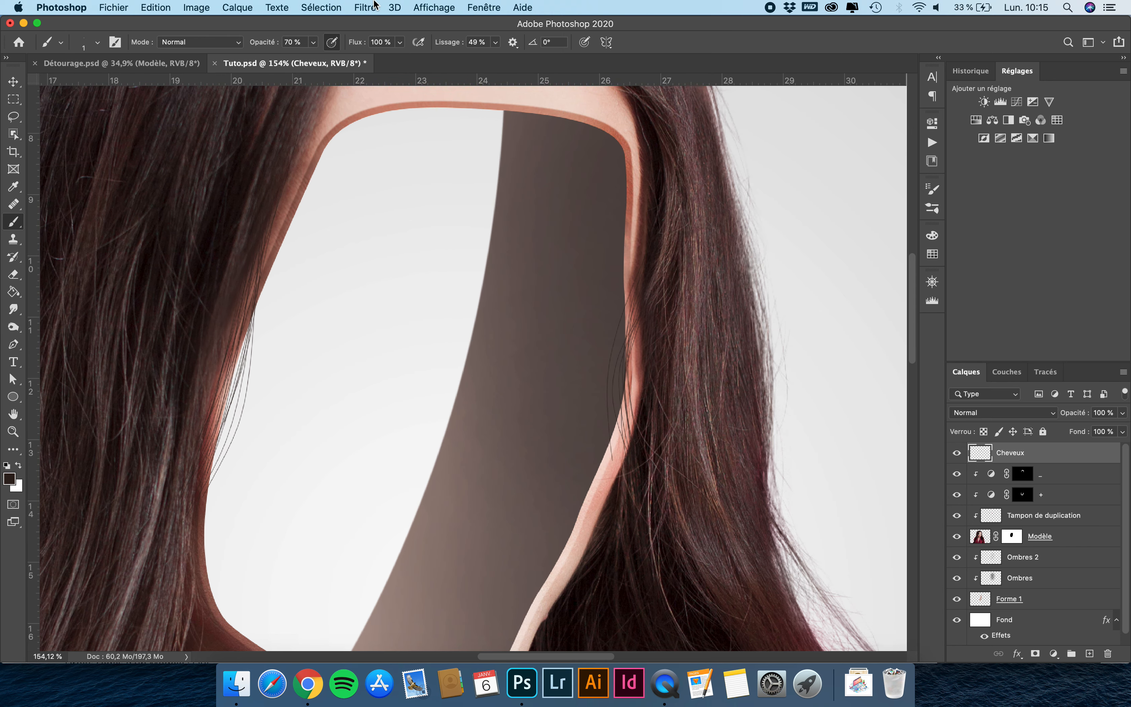
{"action": "left_click", "coordinate": [374, 6]}
{"action": "left_click", "coordinate": [377, 23]}
{"action": "scroll", "coordinate": [638, 493], "scroll_direction": "down", "scroll_amount": 10}
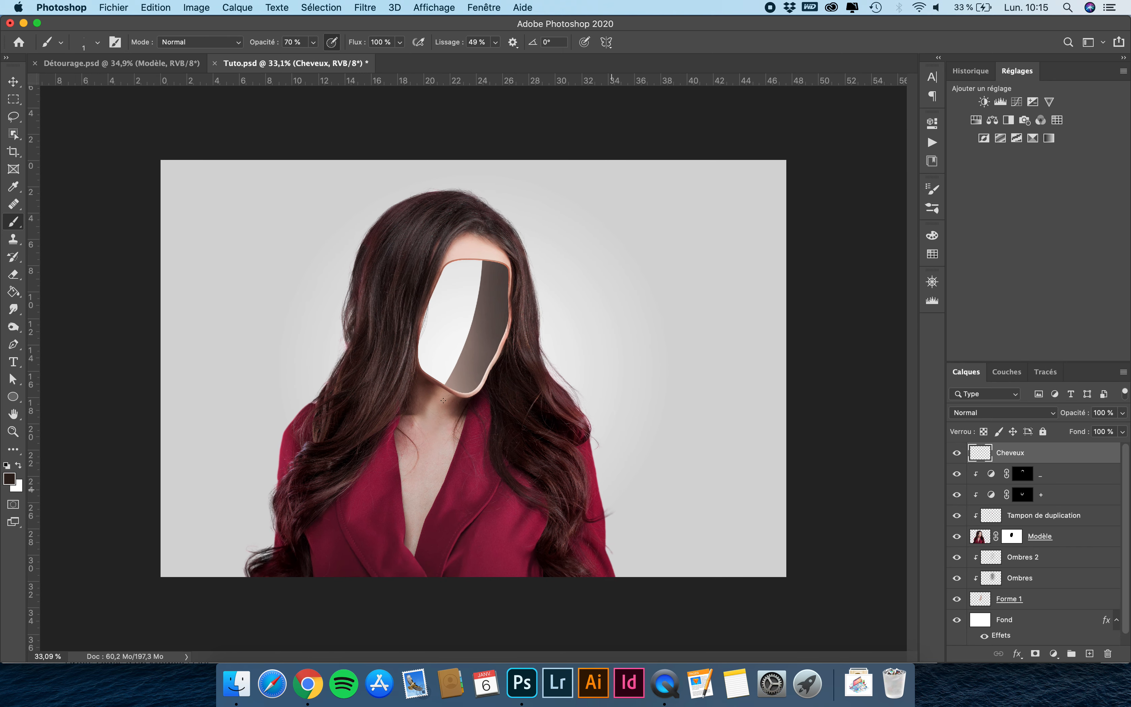
Try blue-to-pink and purple-to-pink presets in the Fond layer's gradient overlay, and cancel the changes.
{"action": "key", "text": "v"}
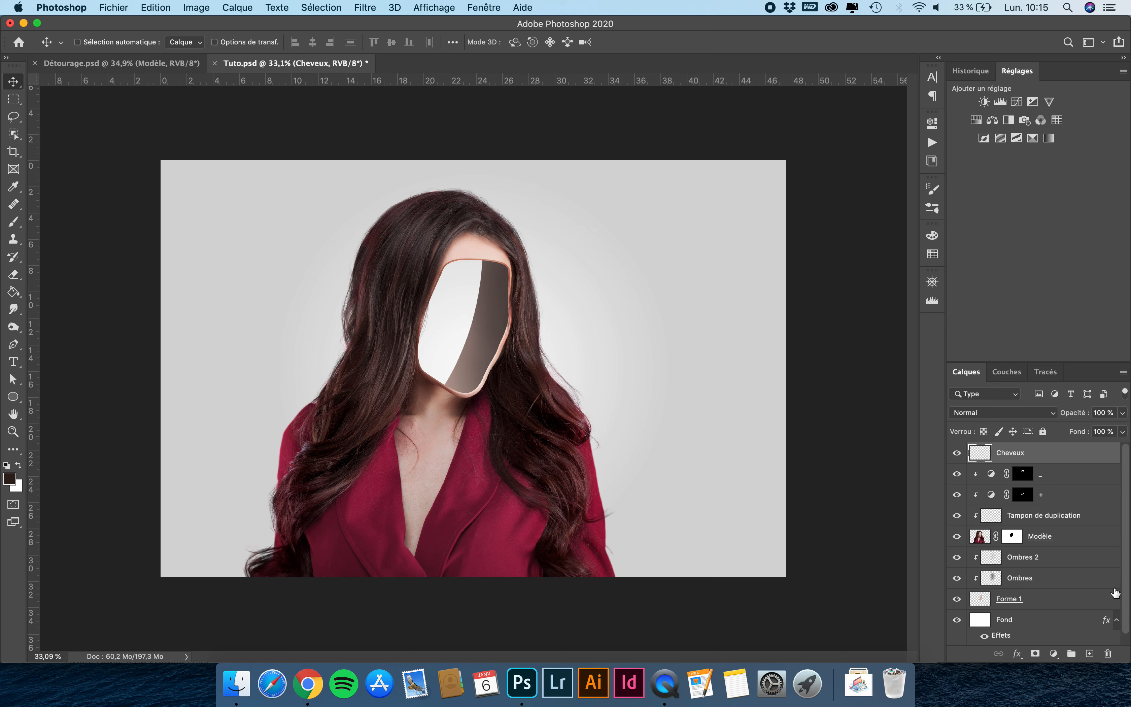
{"action": "scroll", "coordinate": [1116, 593], "scroll_direction": "down", "scroll_amount": 1}
{"action": "double_click", "coordinate": [1033, 634]}
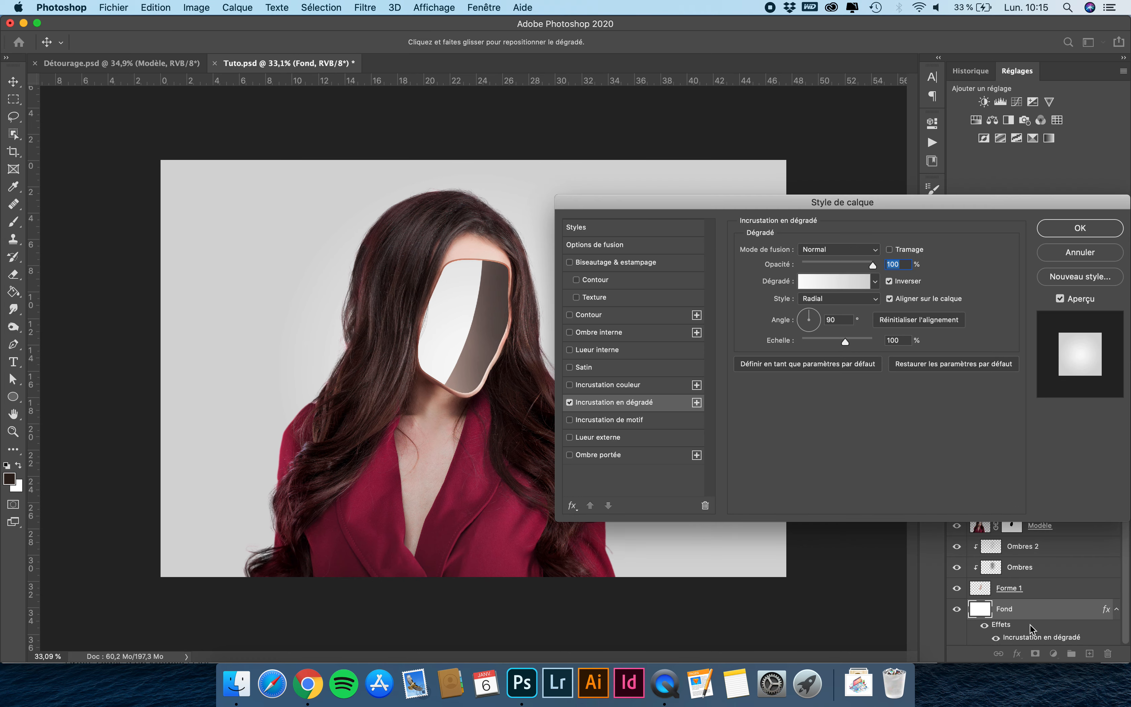
{"action": "left_click", "coordinate": [831, 281]}
{"action": "left_click", "coordinate": [916, 344]}
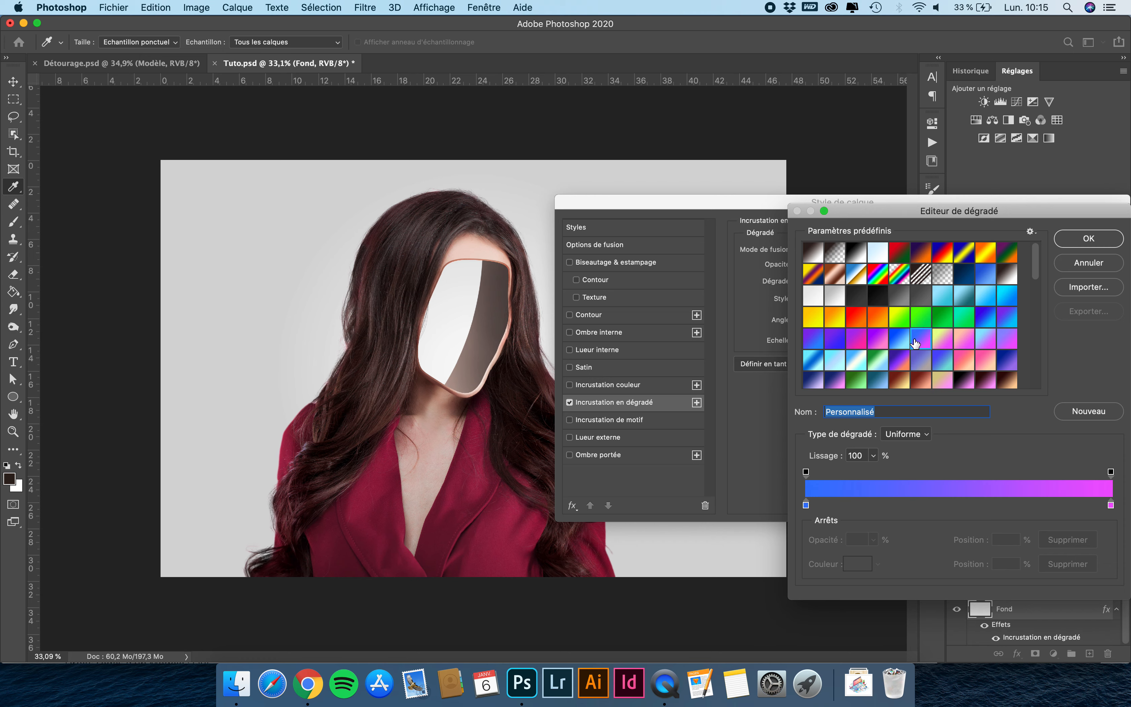
{"action": "left_click", "coordinate": [879, 337]}
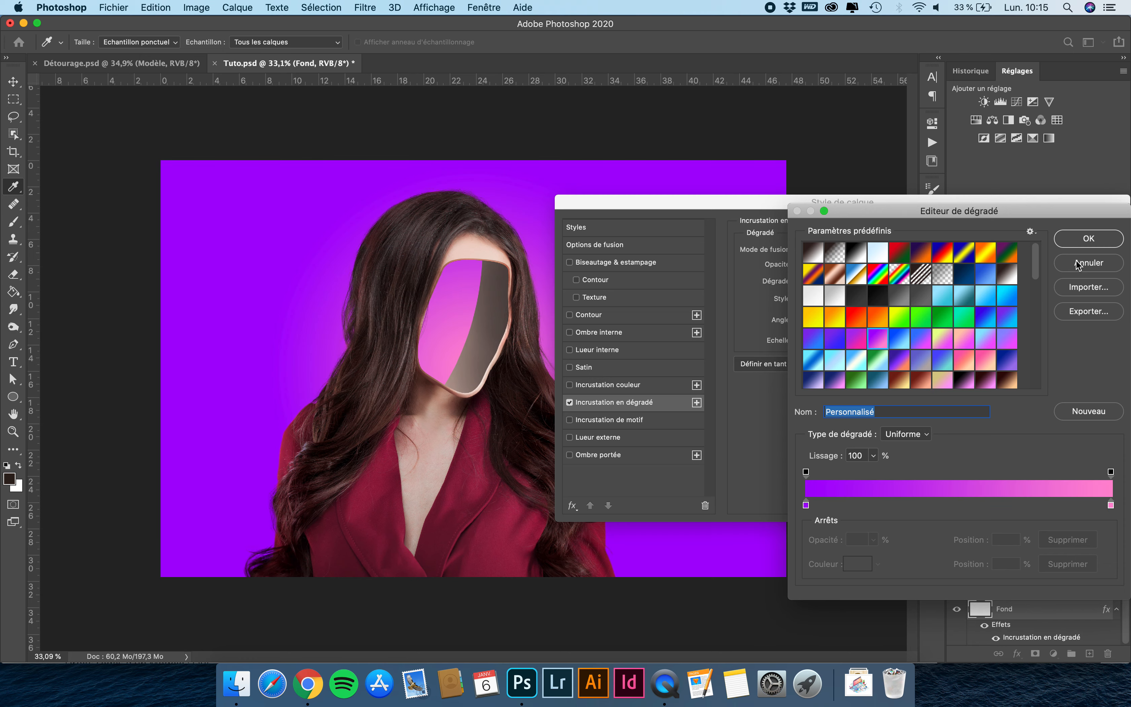
{"action": "left_click", "coordinate": [1078, 265]}
{"action": "left_click", "coordinate": [1079, 255]}
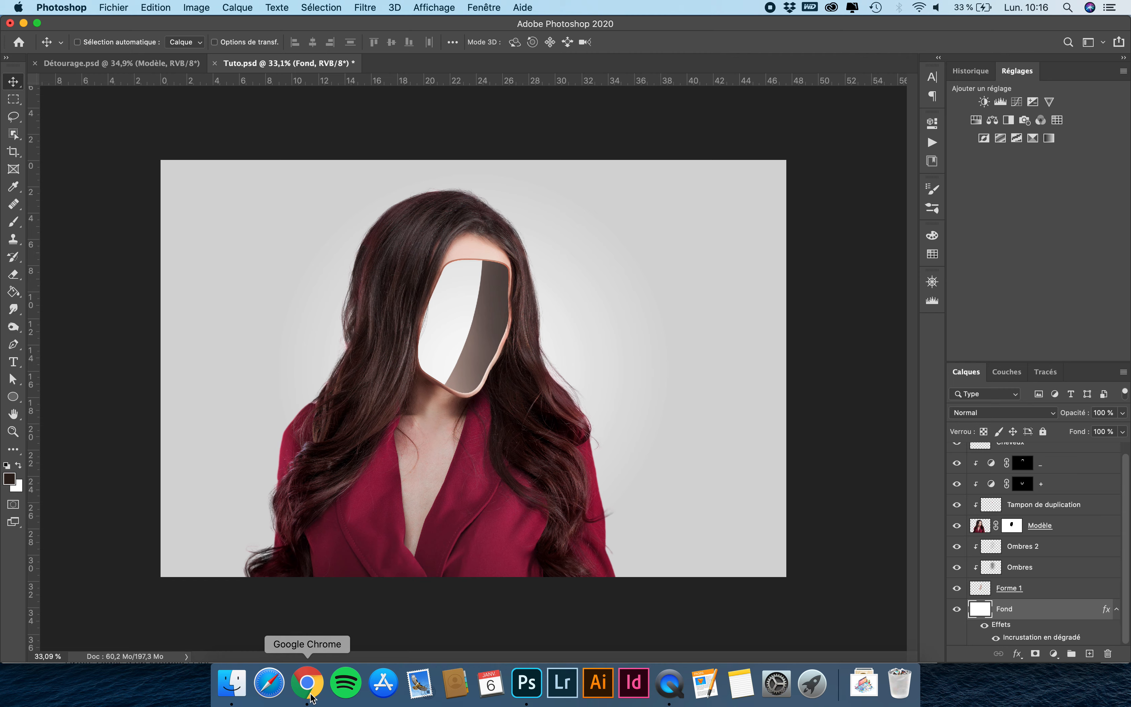
Switch to Chrome to view the original brunette portrait on its 123RF page, and return to Photoshop.
{"action": "left_click", "coordinate": [308, 684]}
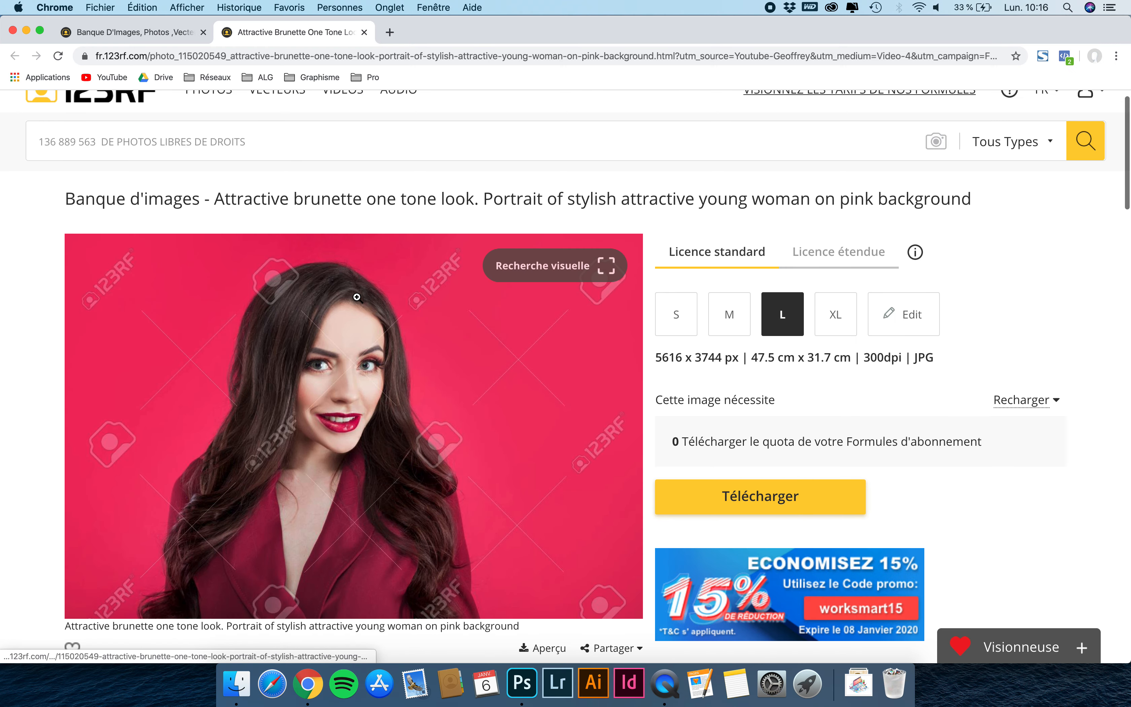
{"action": "scroll", "coordinate": [357, 297], "scroll_direction": "down", "scroll_amount": 5}
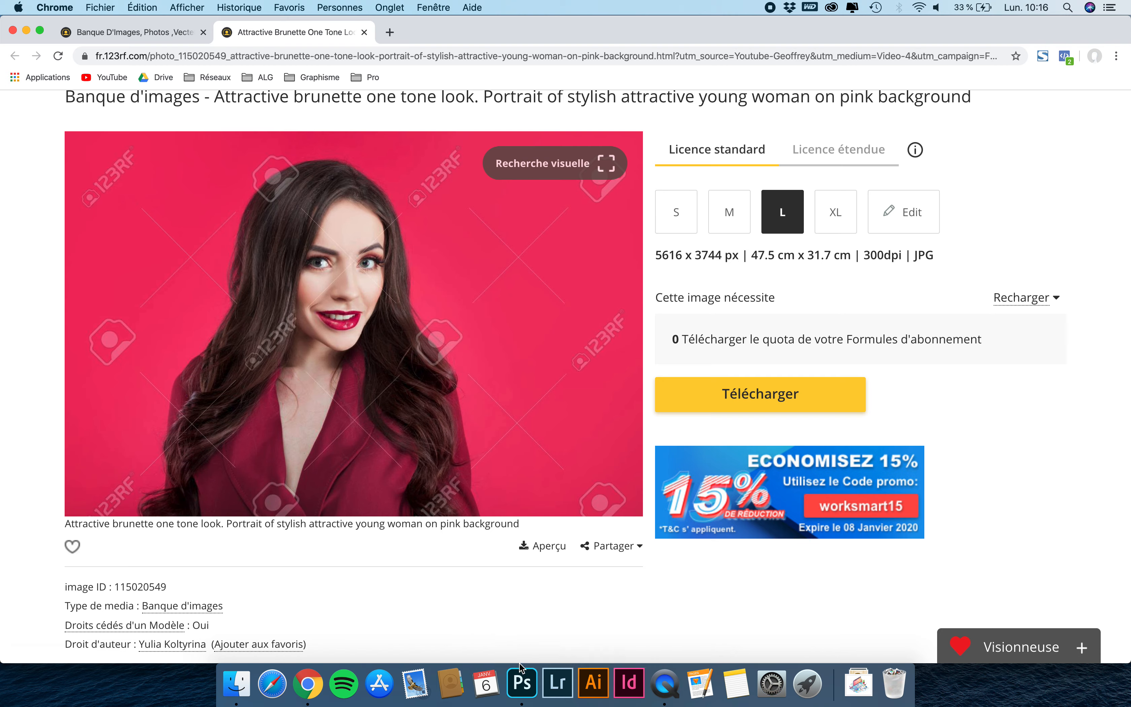
{"action": "left_click", "coordinate": [522, 683]}
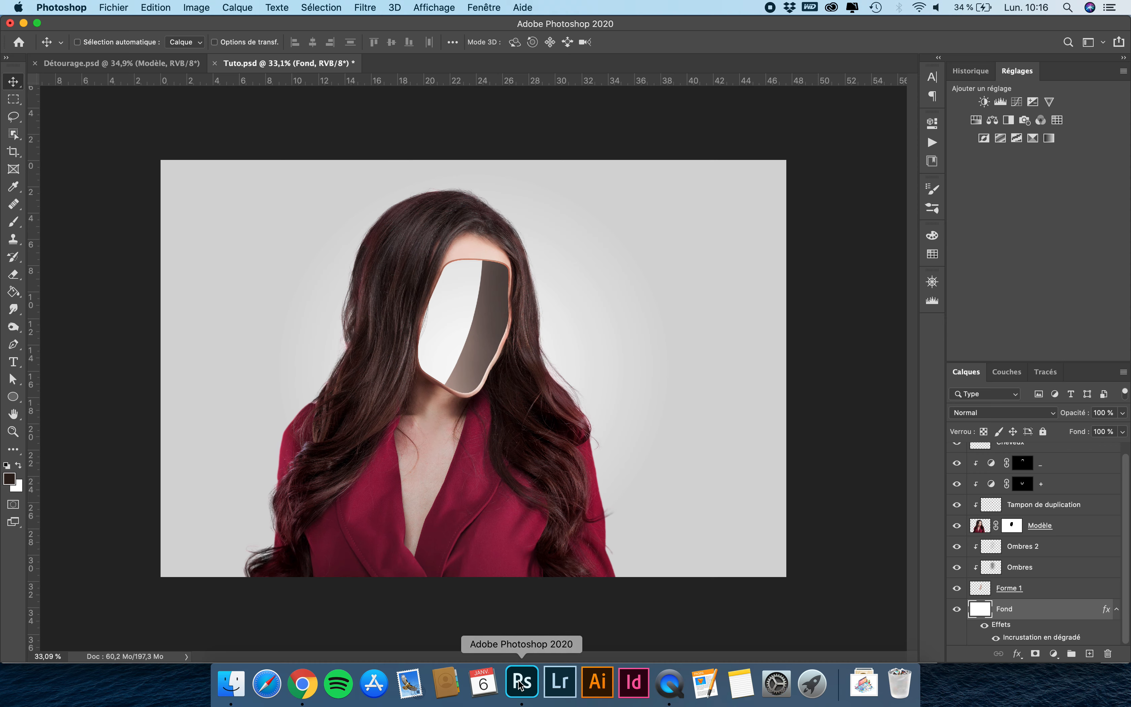